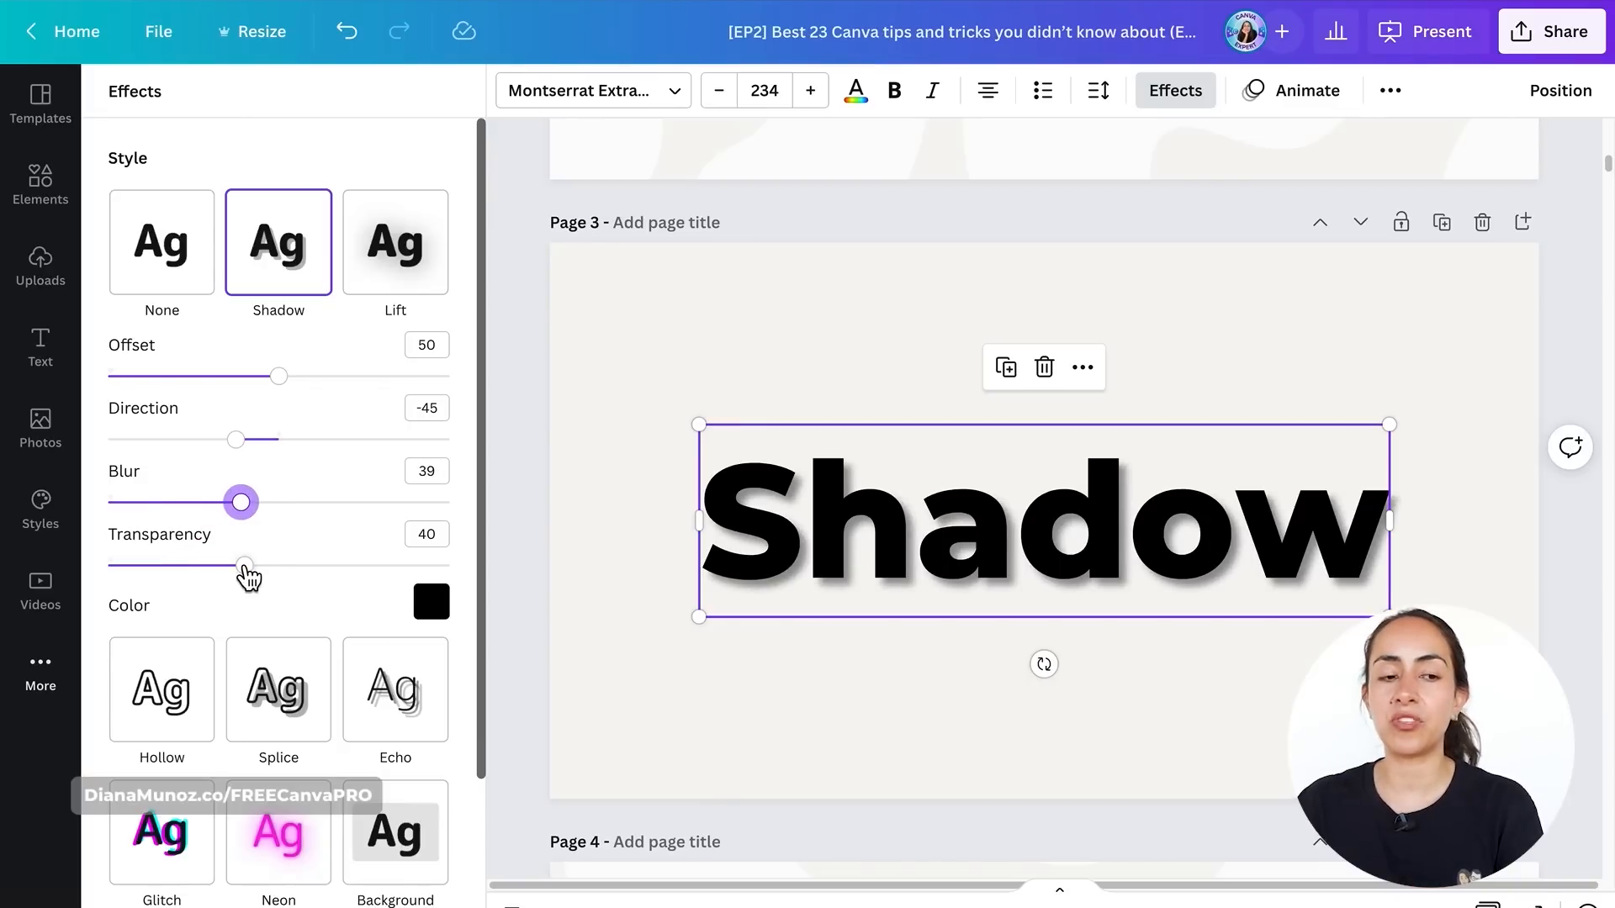
- Lower the transparency of the Shadow effect on the 'Shadow' text
{"action": "left_click_drag", "start_coordinate": [245, 564], "coordinate": [218, 590]}
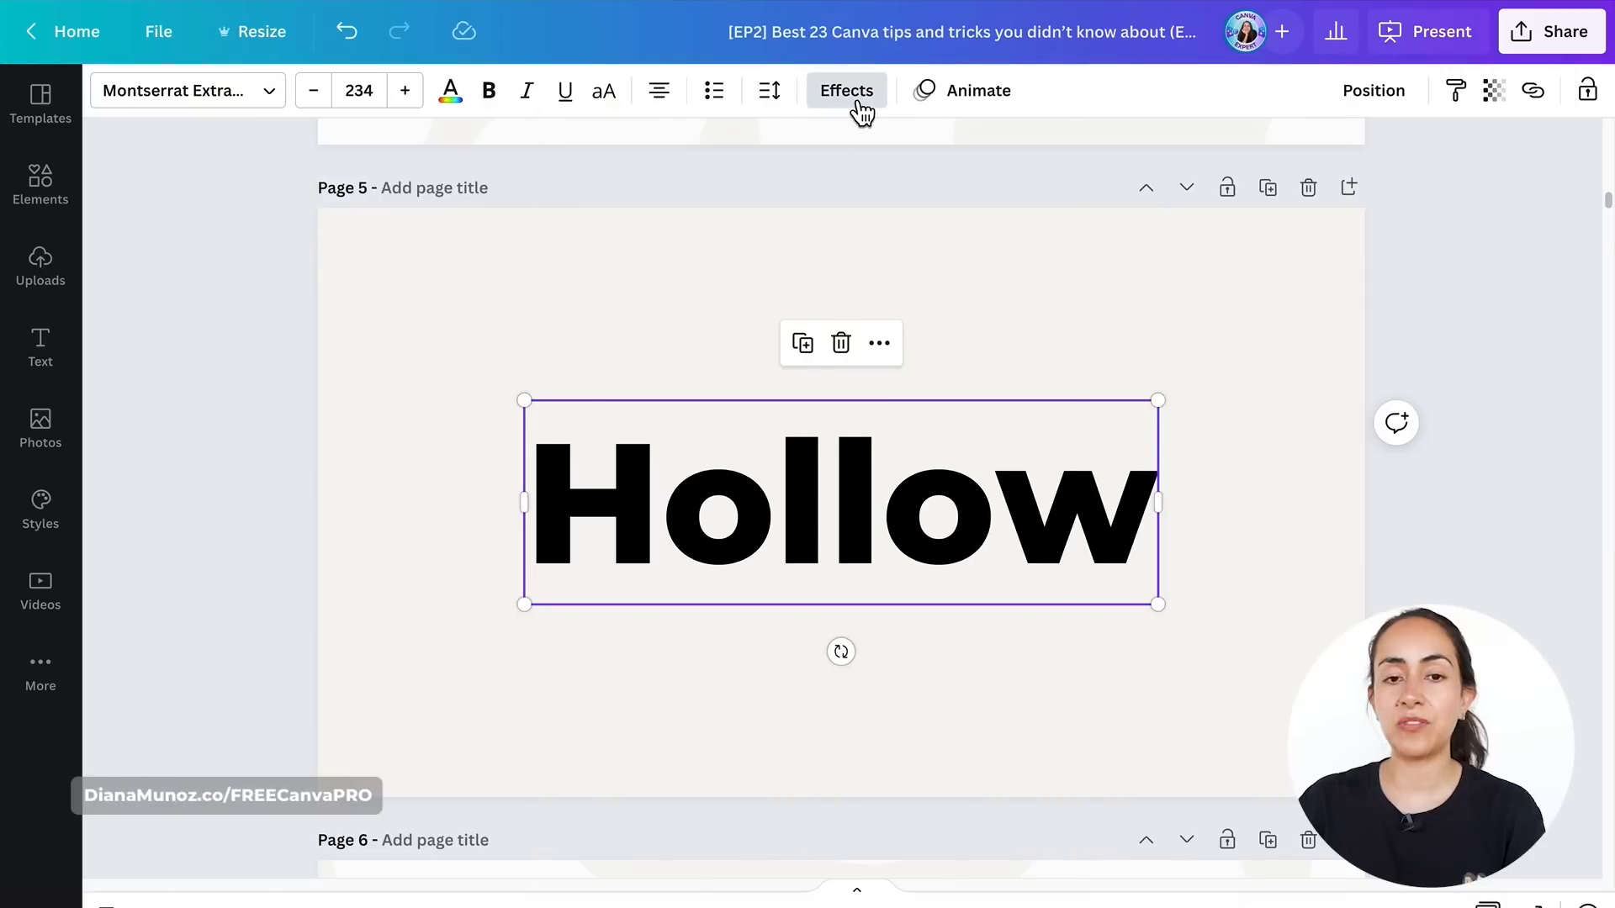
- Apply the Hollow effect to the 'Hollow' text and reduce its outline thickness
{"action": "left_click", "coordinate": [846, 91]}
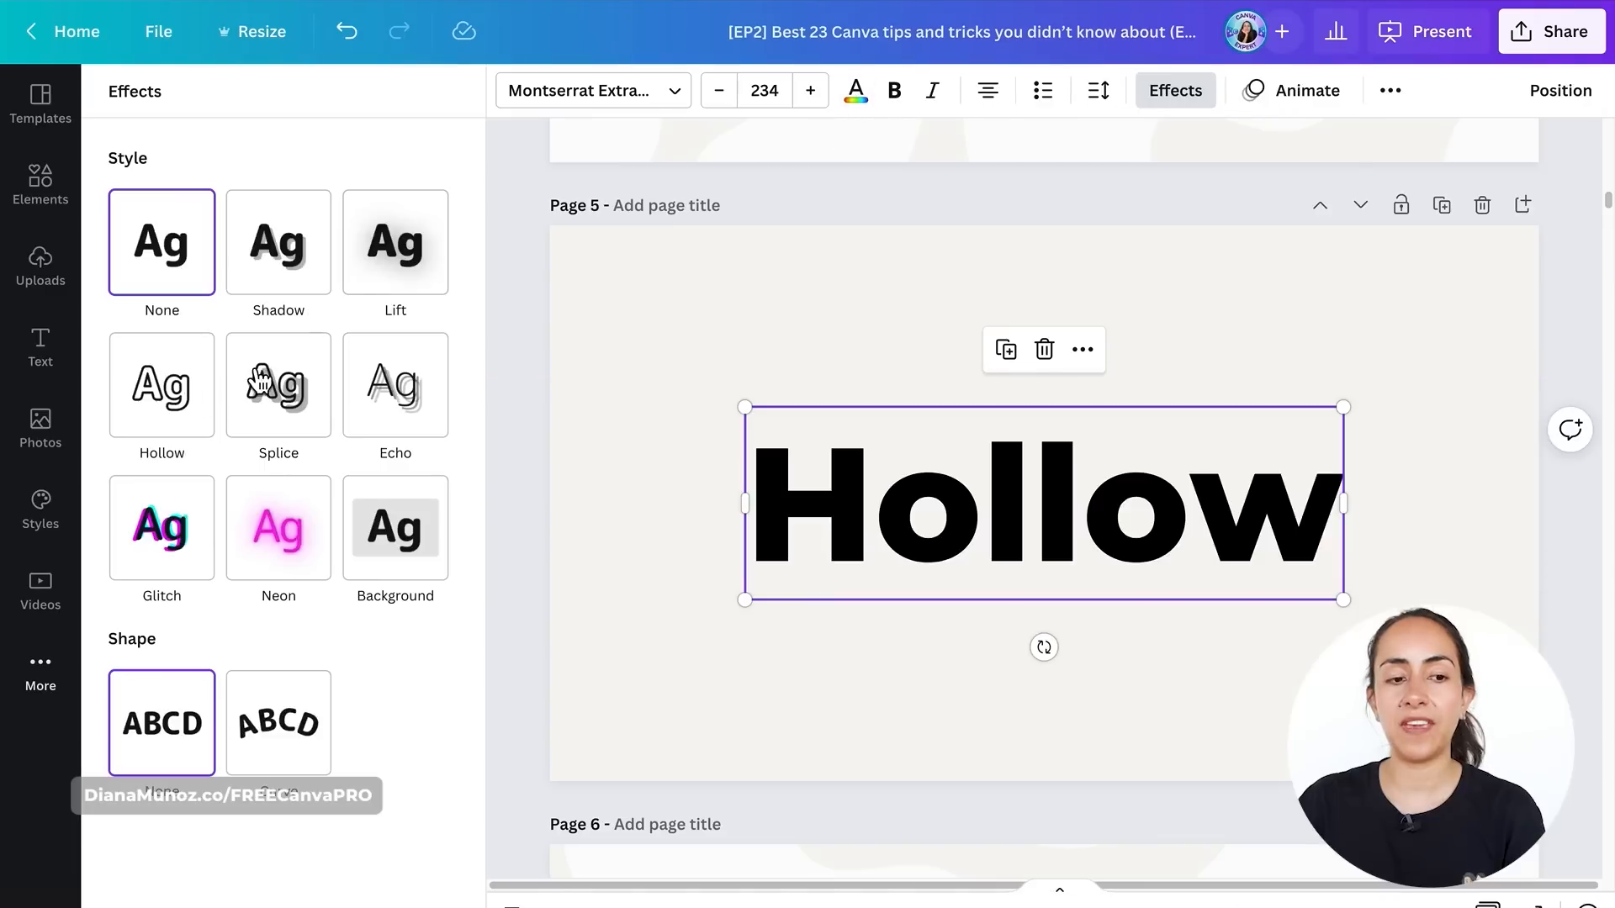
{"action": "left_click", "coordinate": [164, 391]}
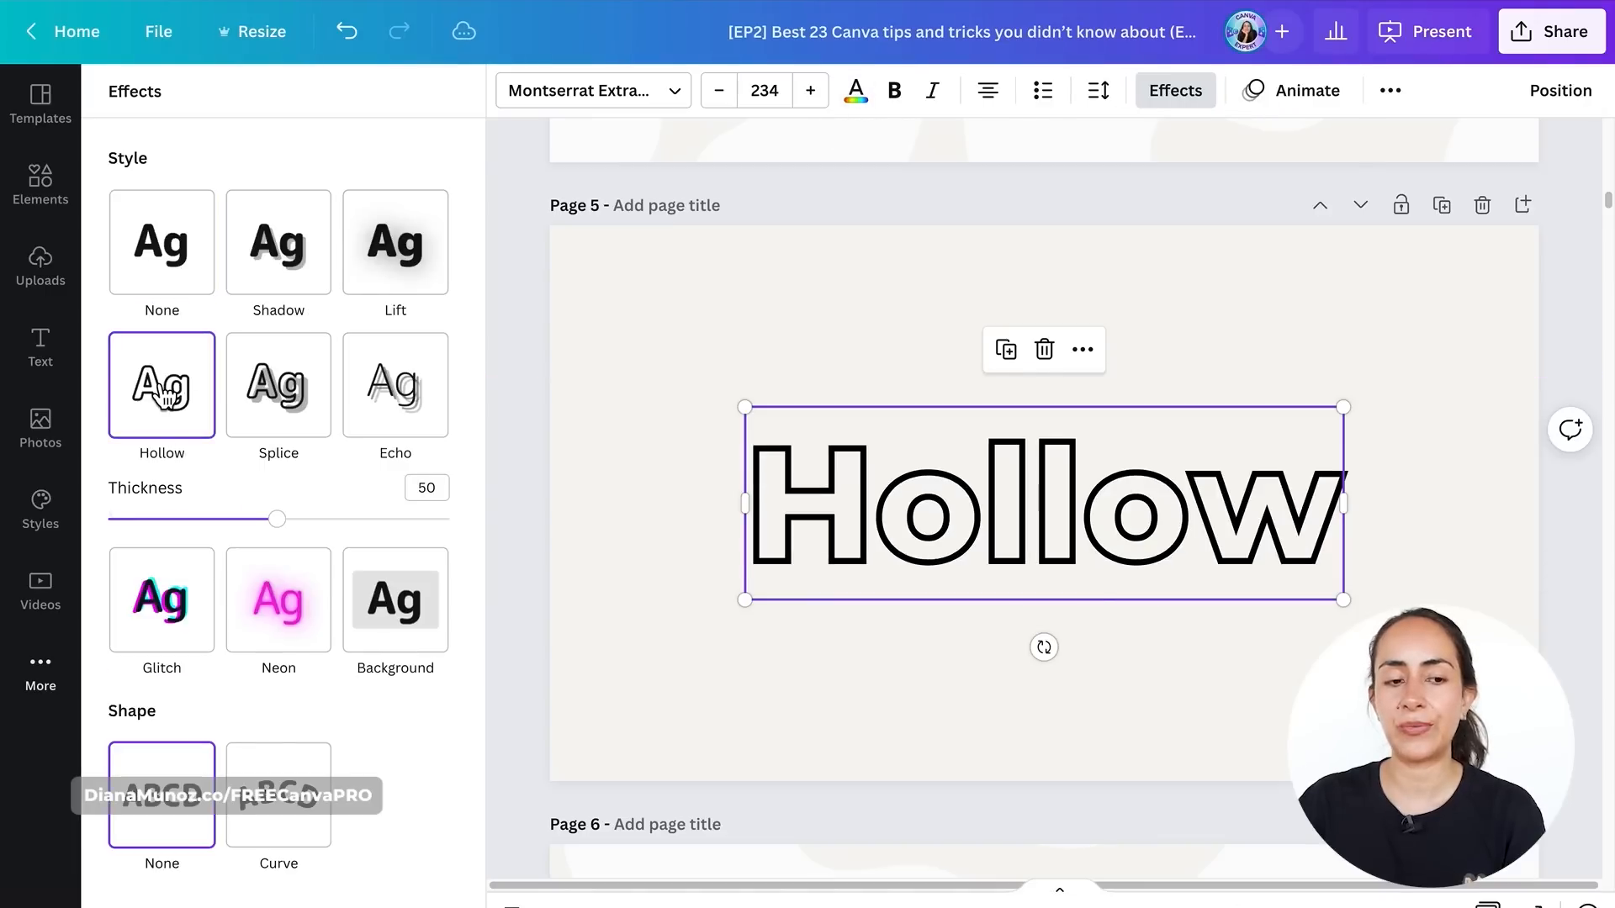
{"action": "left_click_drag", "start_coordinate": [292, 530], "coordinate": [245, 546]}
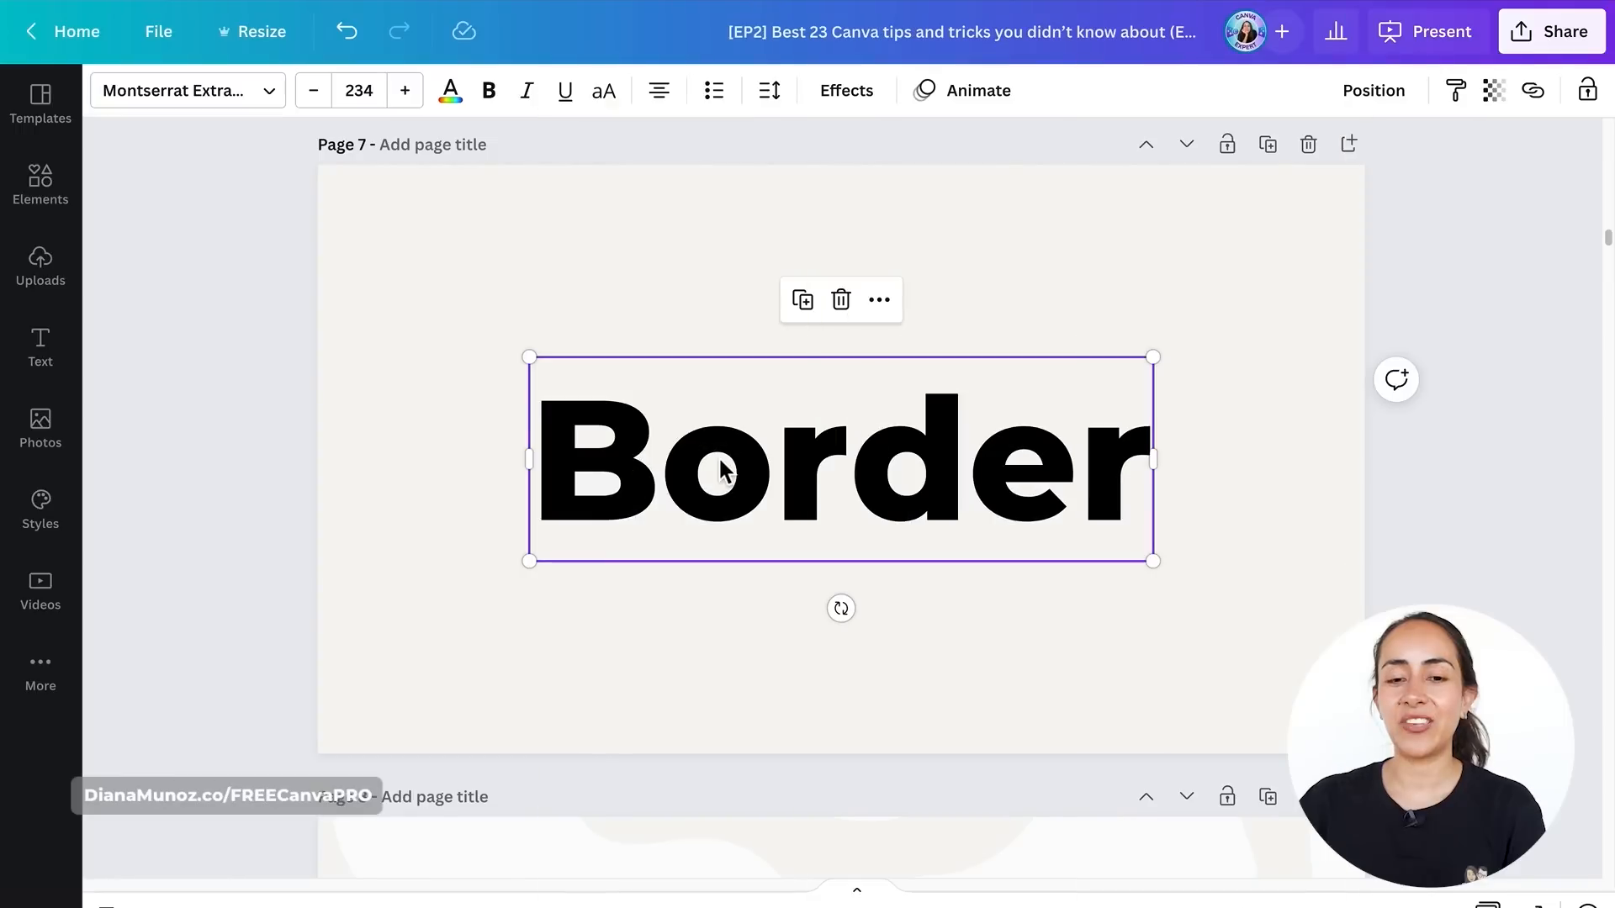
- Apply the Splice effect to the 'Border' text and set its offset to 0
{"action": "left_click", "coordinate": [847, 92]}
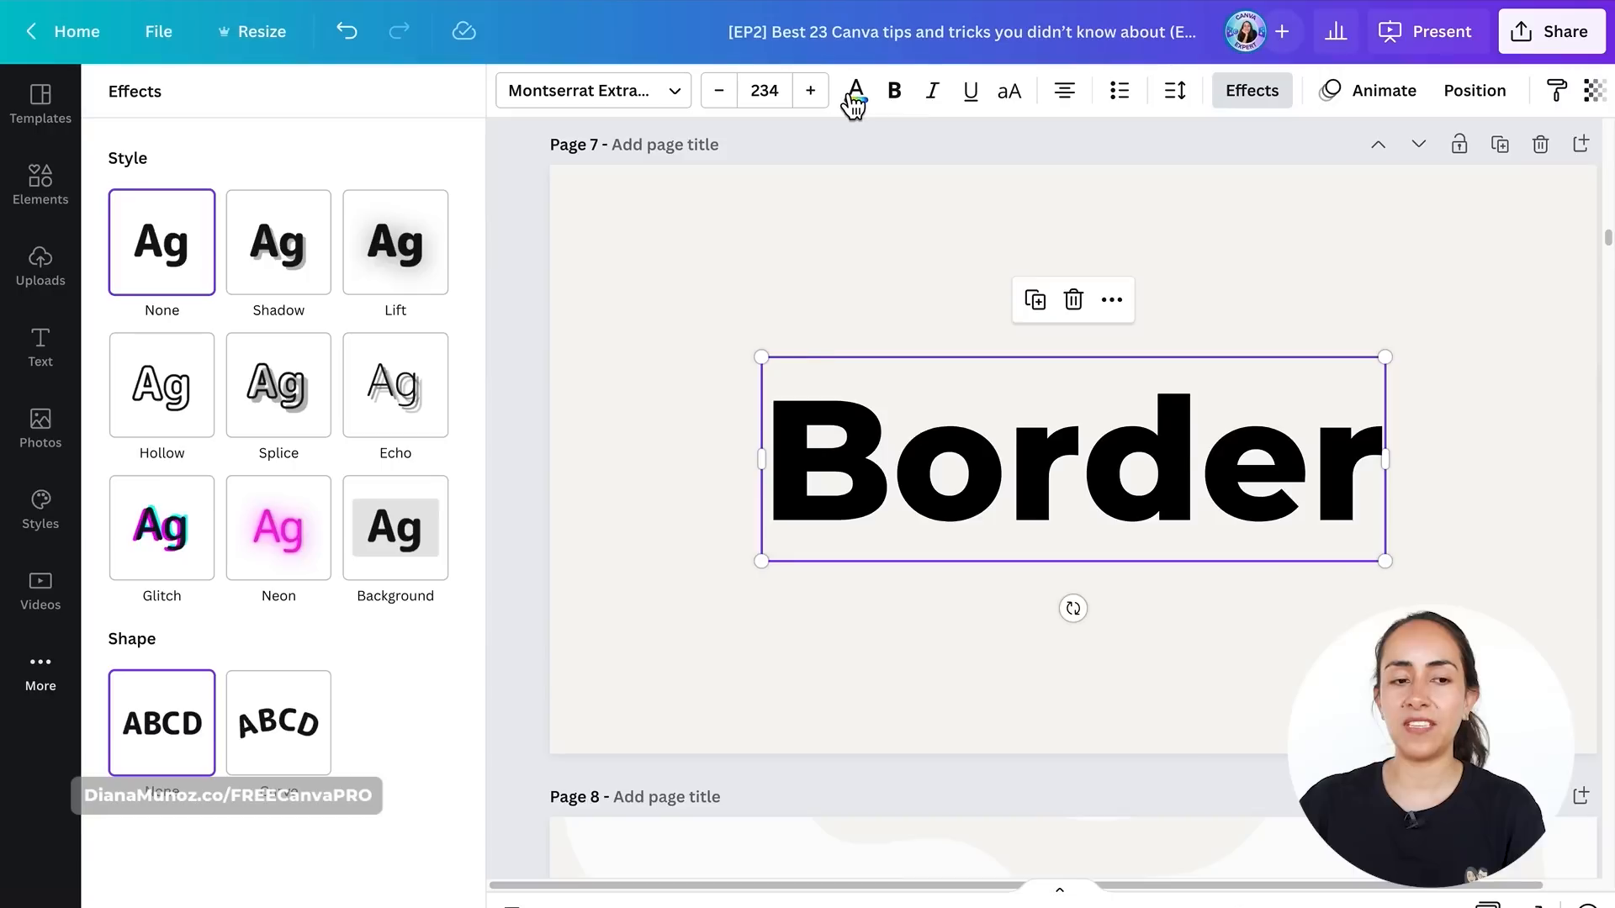
{"action": "left_click", "coordinate": [296, 414]}
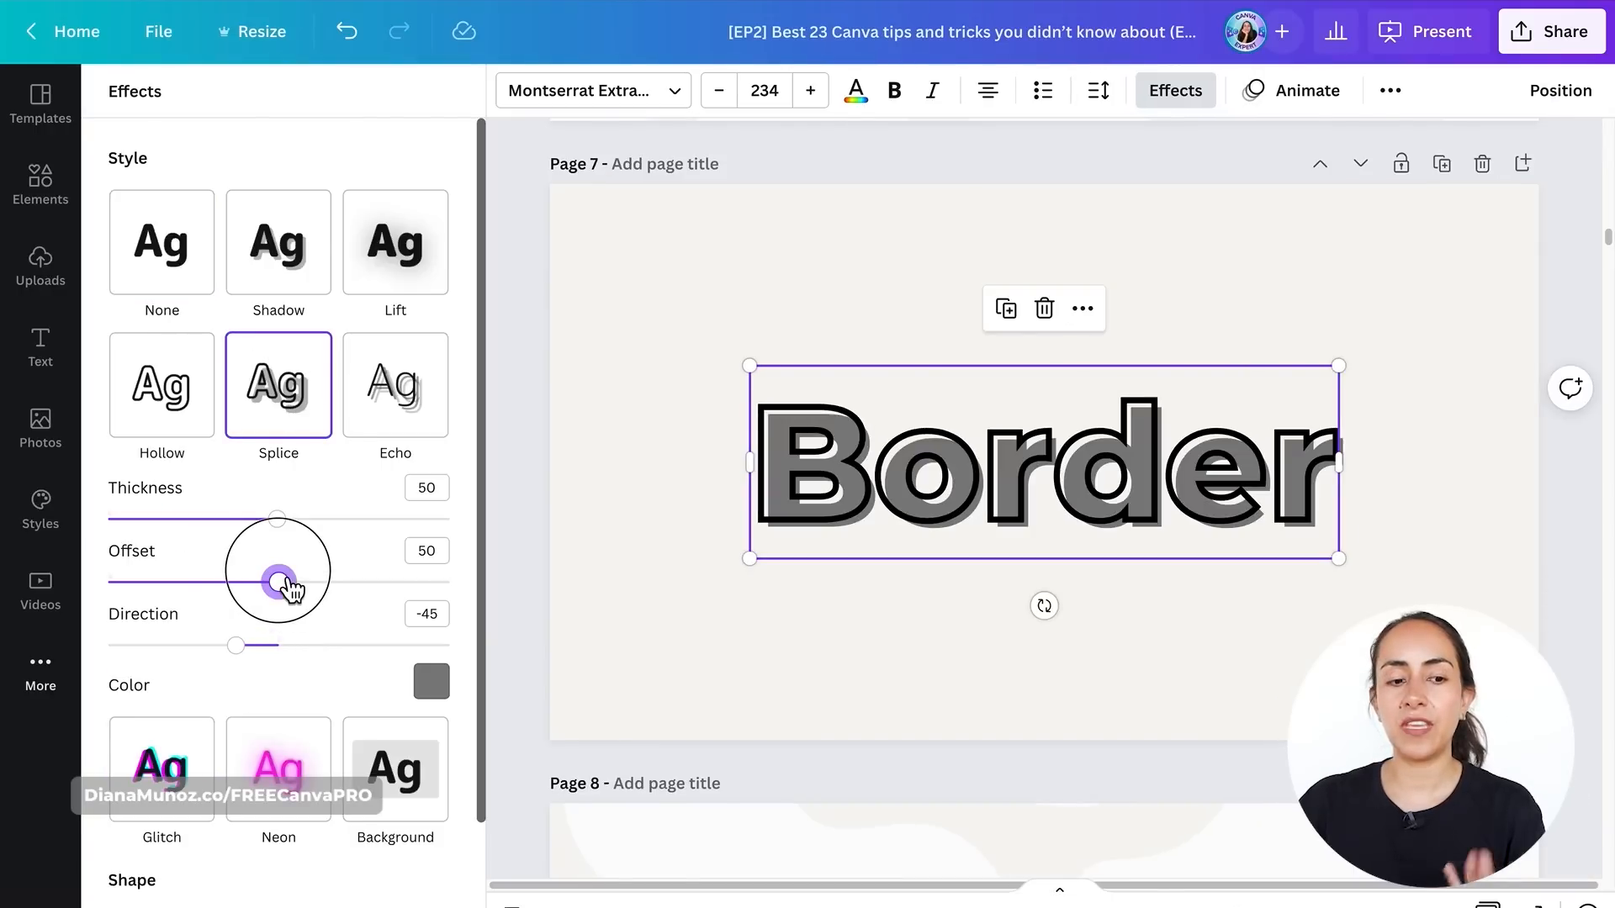
{"action": "left_click_drag", "start_coordinate": [282, 582], "coordinate": [110, 581]}
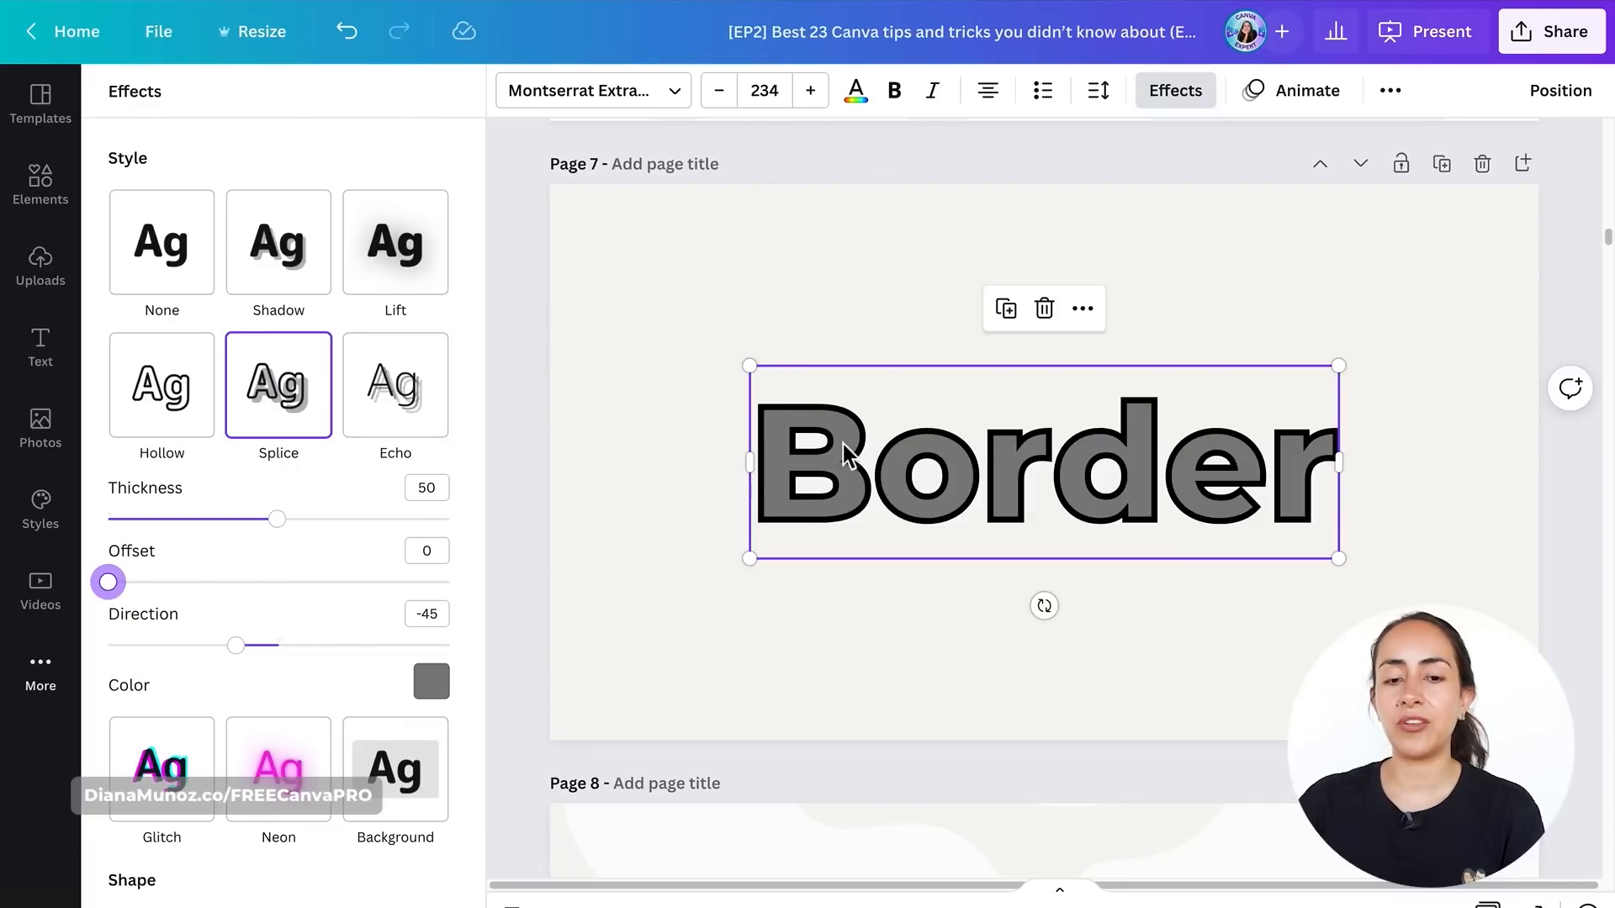
- Set the Splice effect colour of the 'Border' text to yellow
{"action": "left_click", "coordinate": [430, 681]}
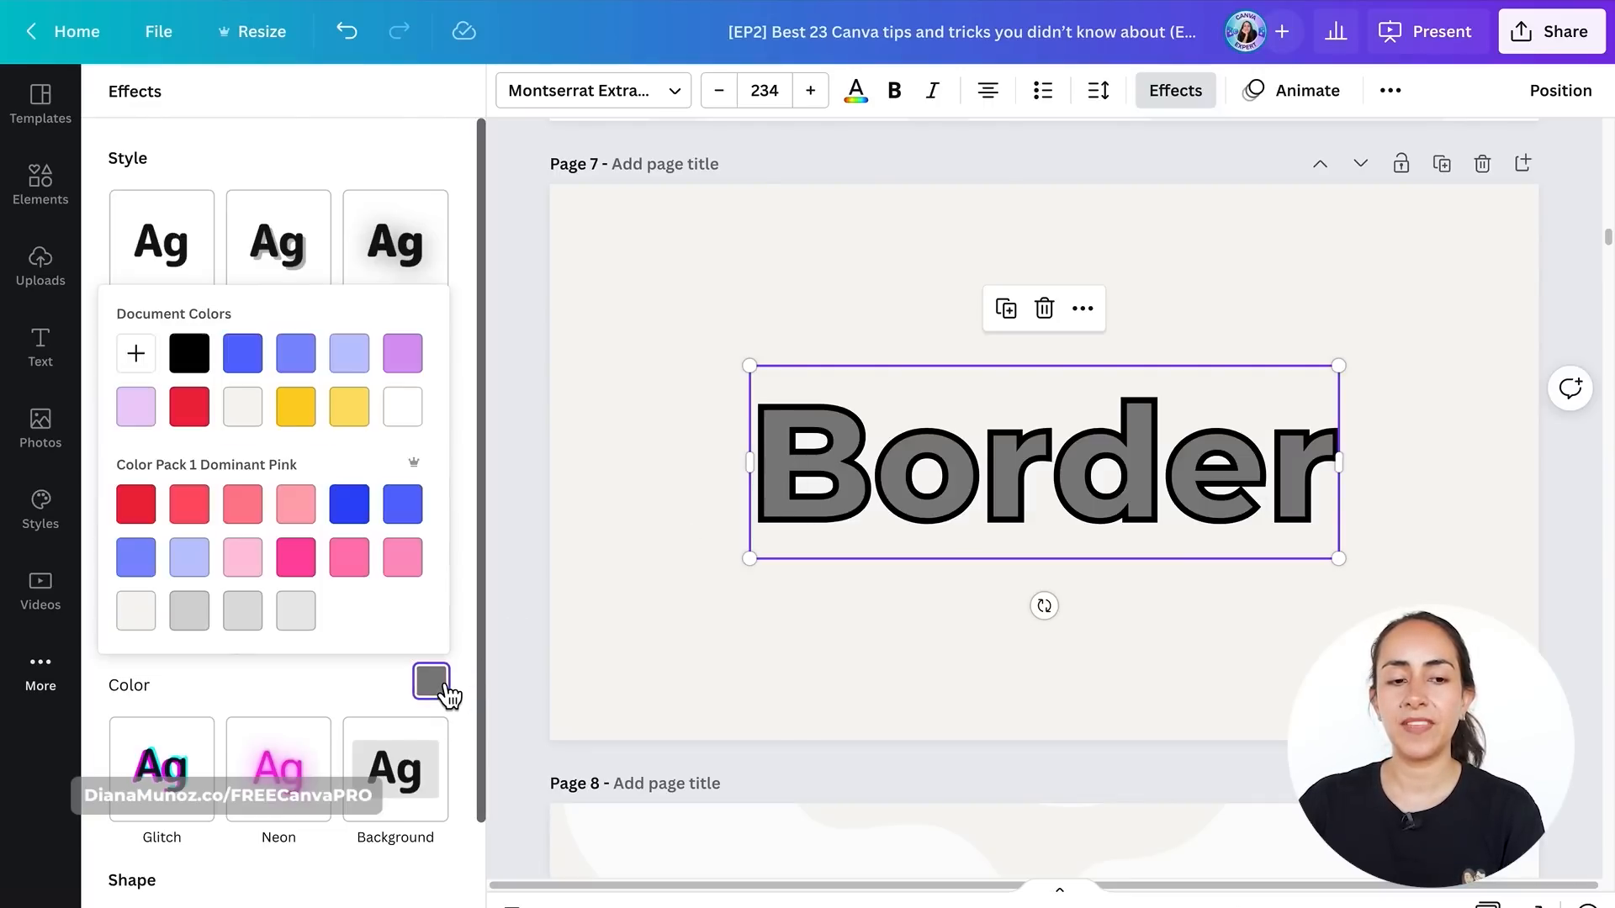
{"action": "left_click", "coordinate": [296, 407]}
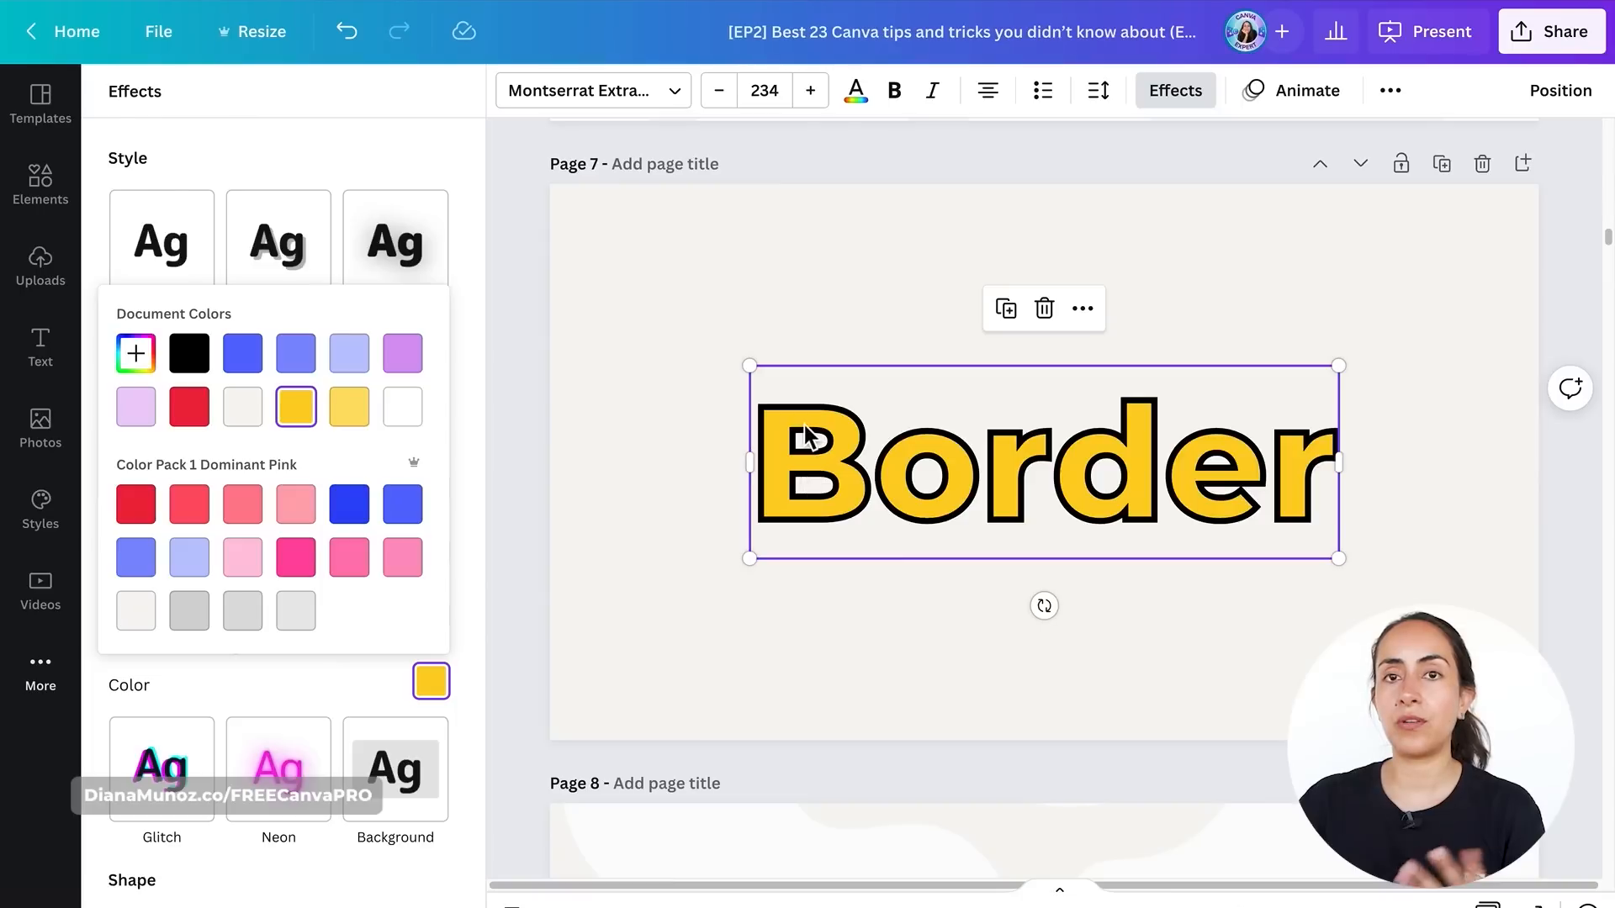
- Change the 'Border' text's colour using a swatch from the document colours
{"action": "left_click", "coordinate": [869, 97]}
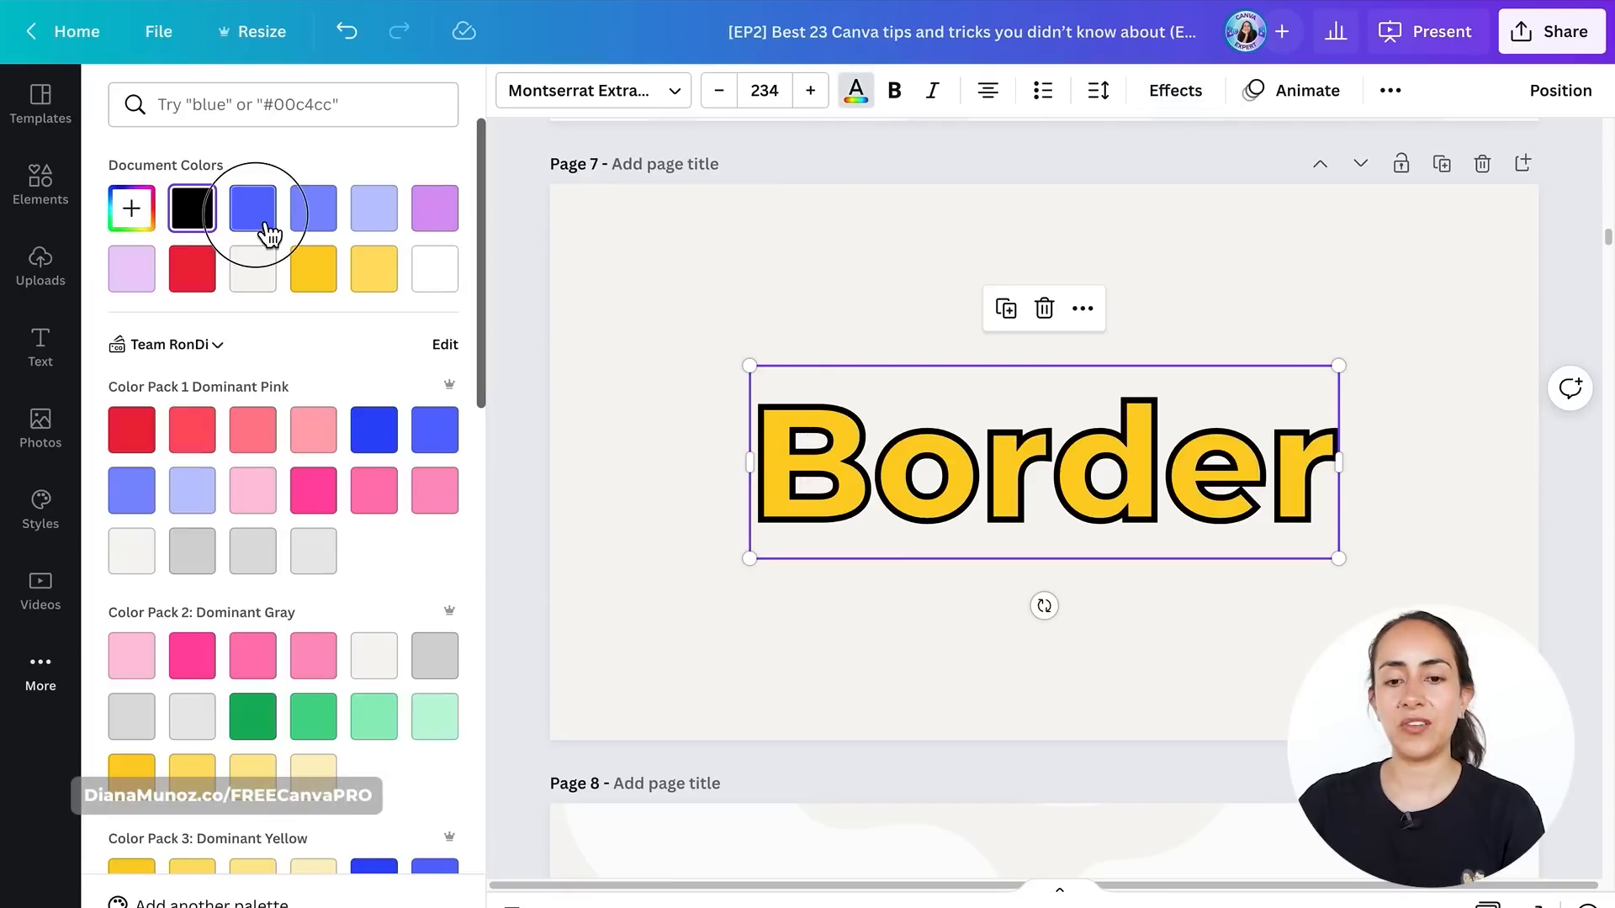
{"action": "left_click", "coordinate": [255, 214]}
{"action": "left_click", "coordinate": [214, 277]}
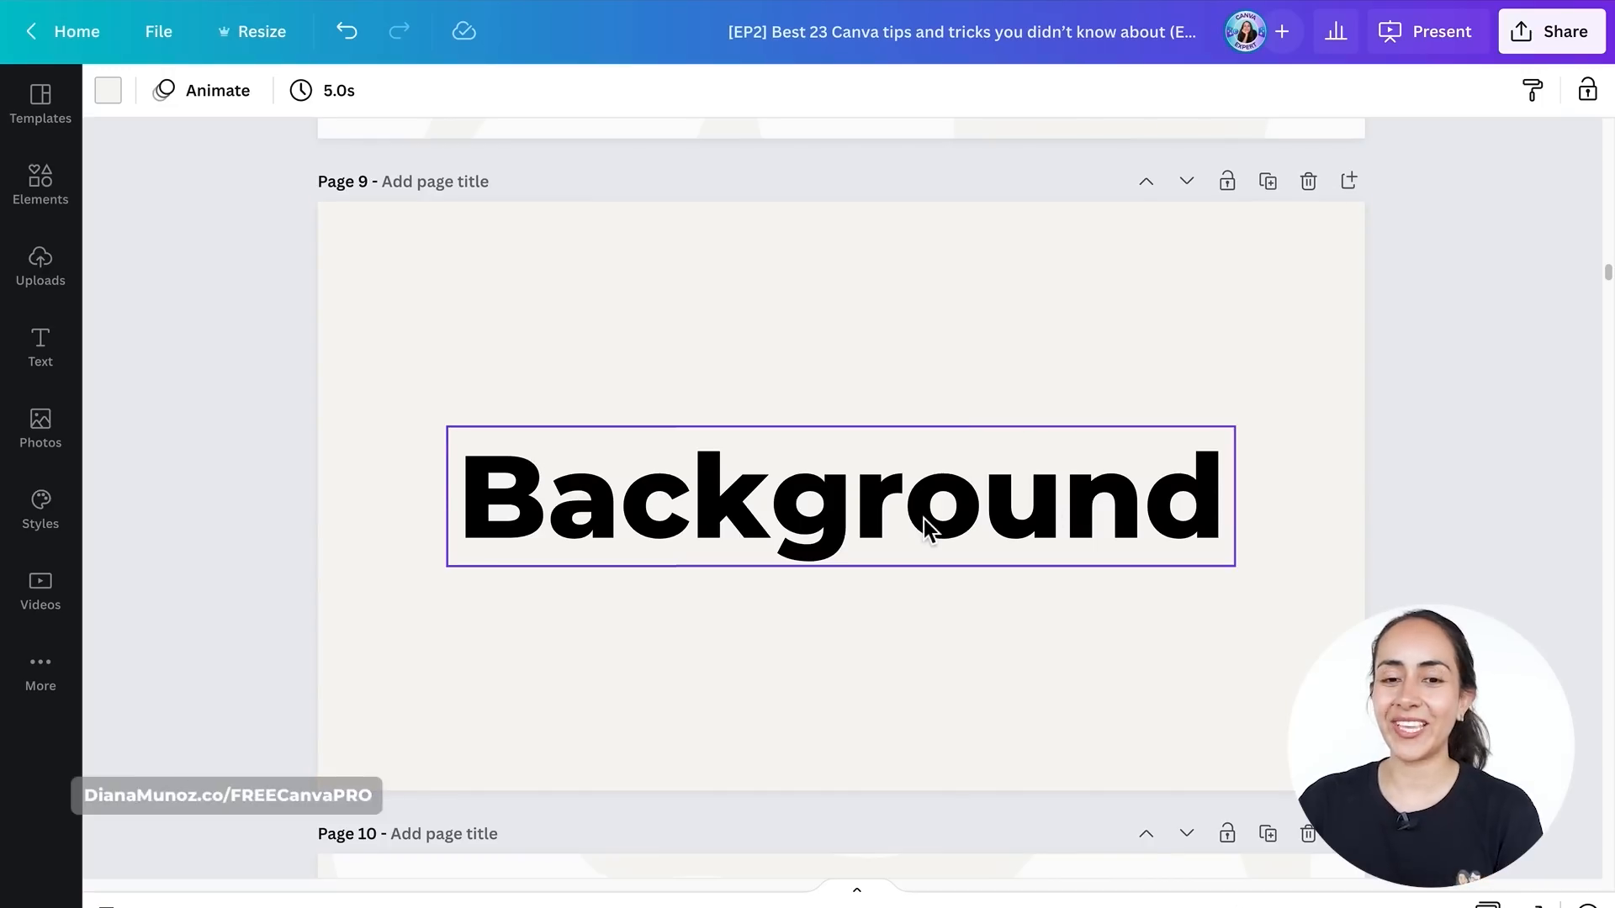
- Apply the Background effect to the 'Background' text
{"action": "left_click", "coordinate": [924, 518]}
{"action": "left_click", "coordinate": [845, 91]}
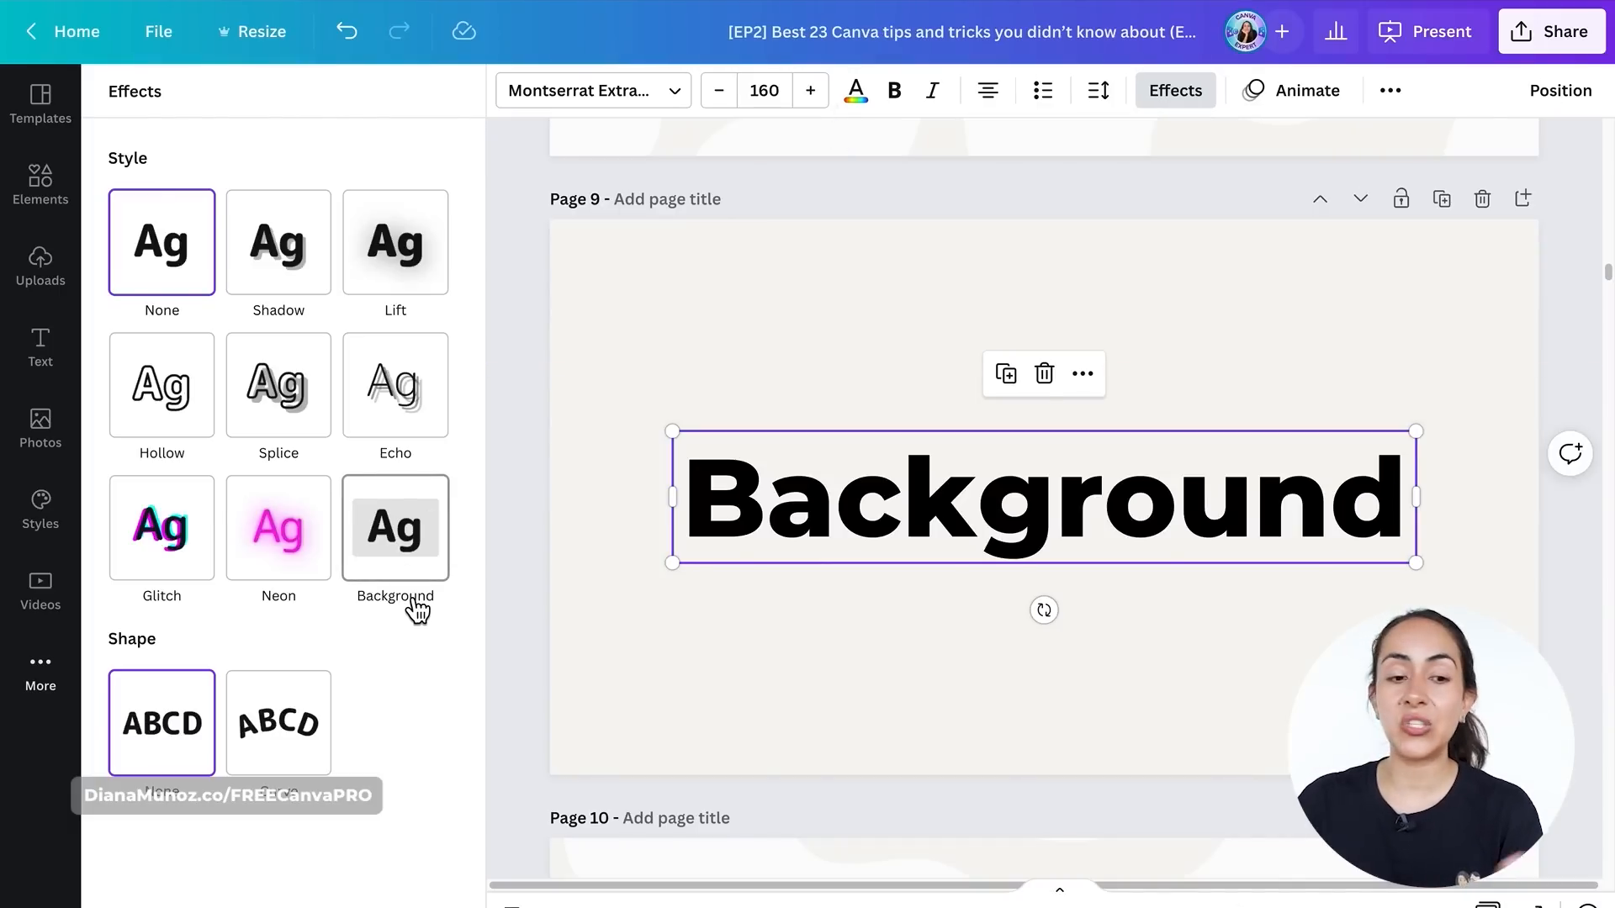
{"action": "left_click", "coordinate": [444, 530]}
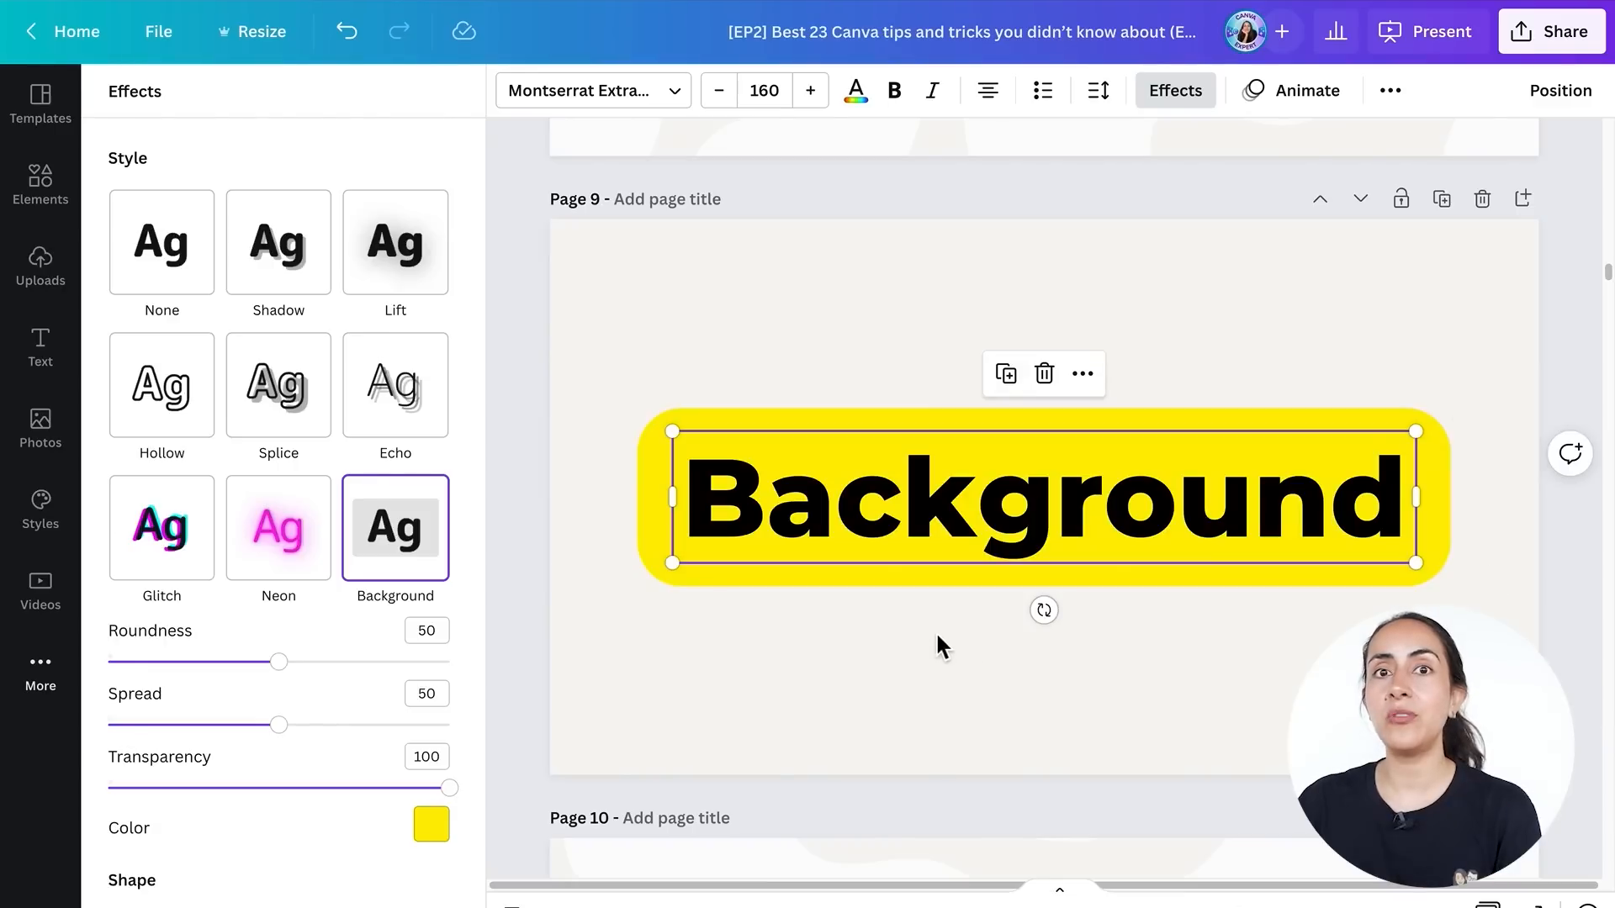
- Set the text background colour to light lavender from the document colours
{"action": "scroll", "coordinate": [350, 671], "scroll_direction": "down", "scroll_amount": 3}
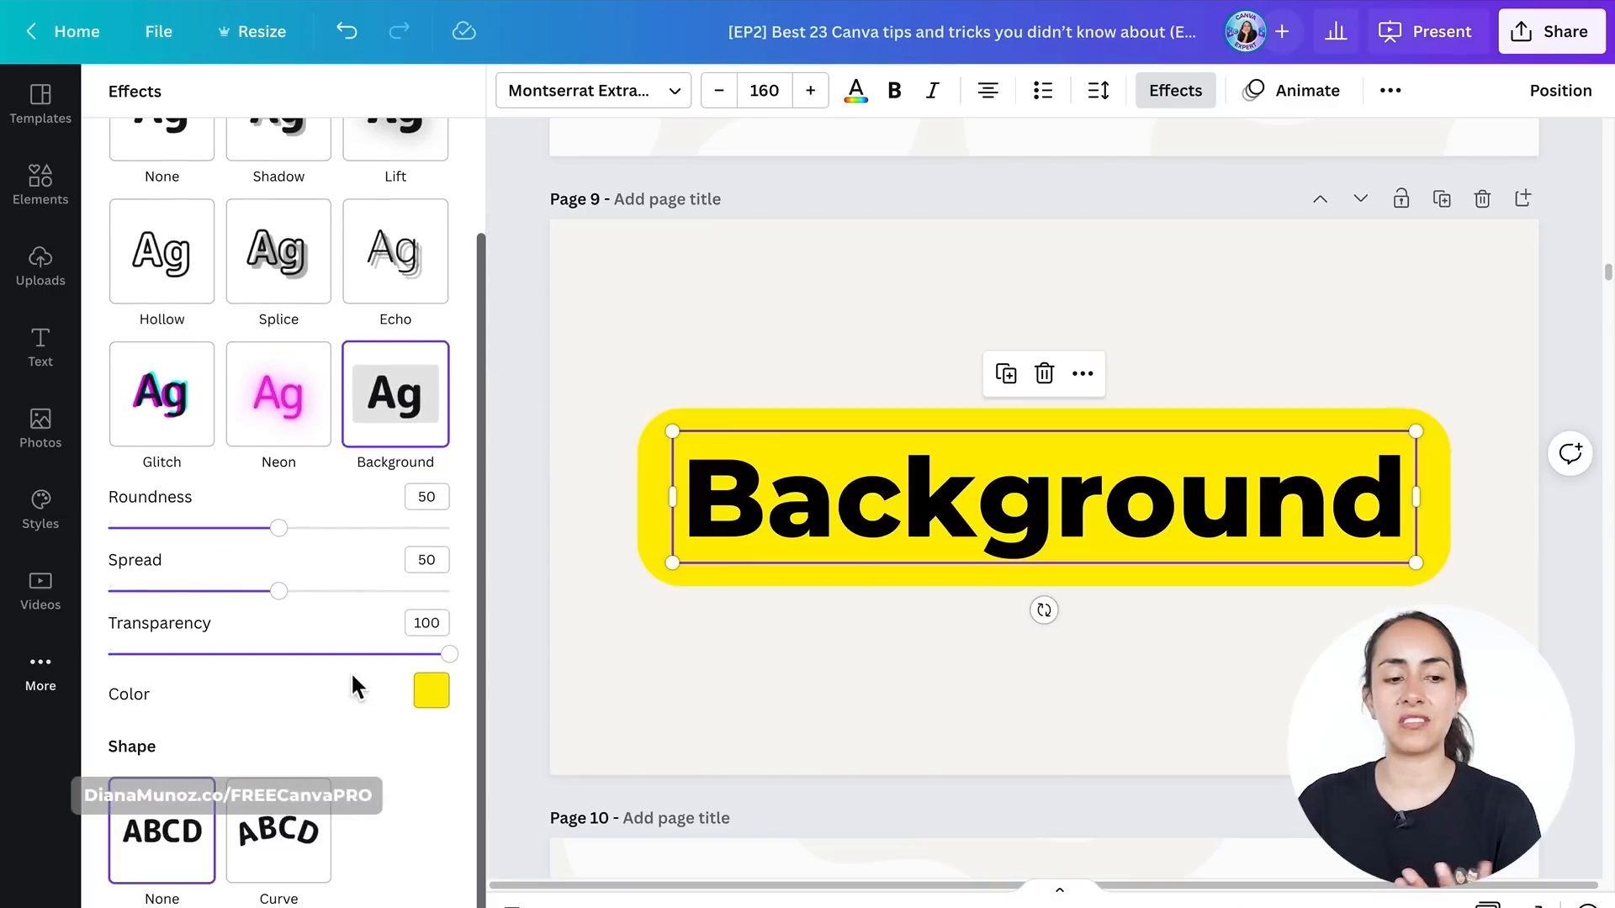
{"action": "left_click", "coordinate": [432, 693]}
{"action": "left_click", "coordinate": [190, 420]}
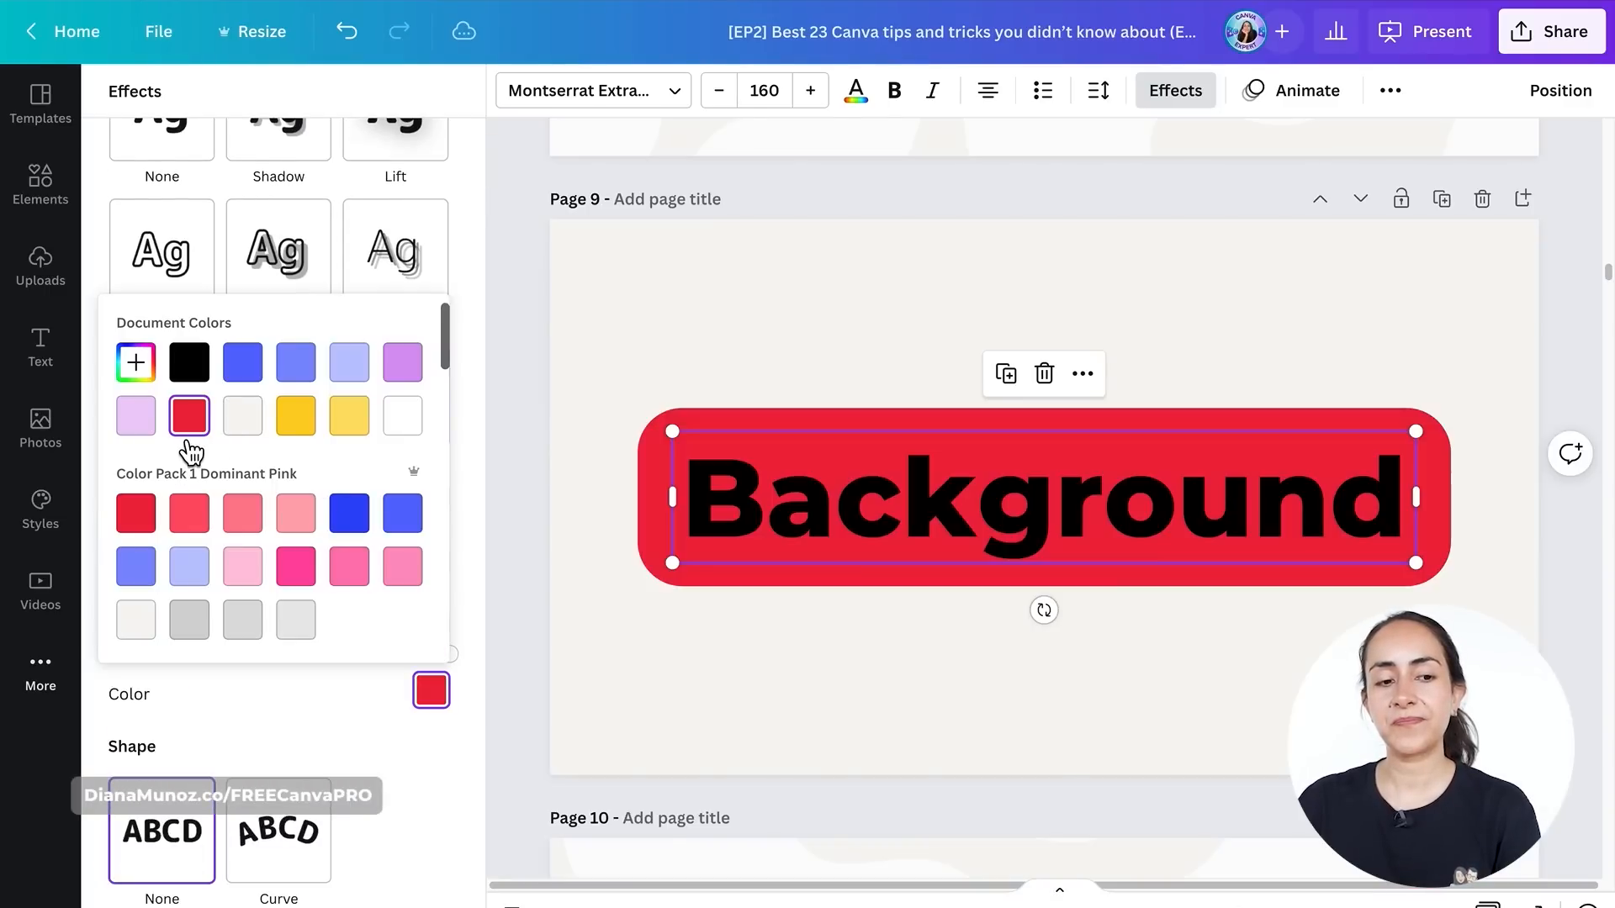
{"action": "left_click", "coordinate": [241, 363]}
{"action": "left_click", "coordinate": [154, 433]}
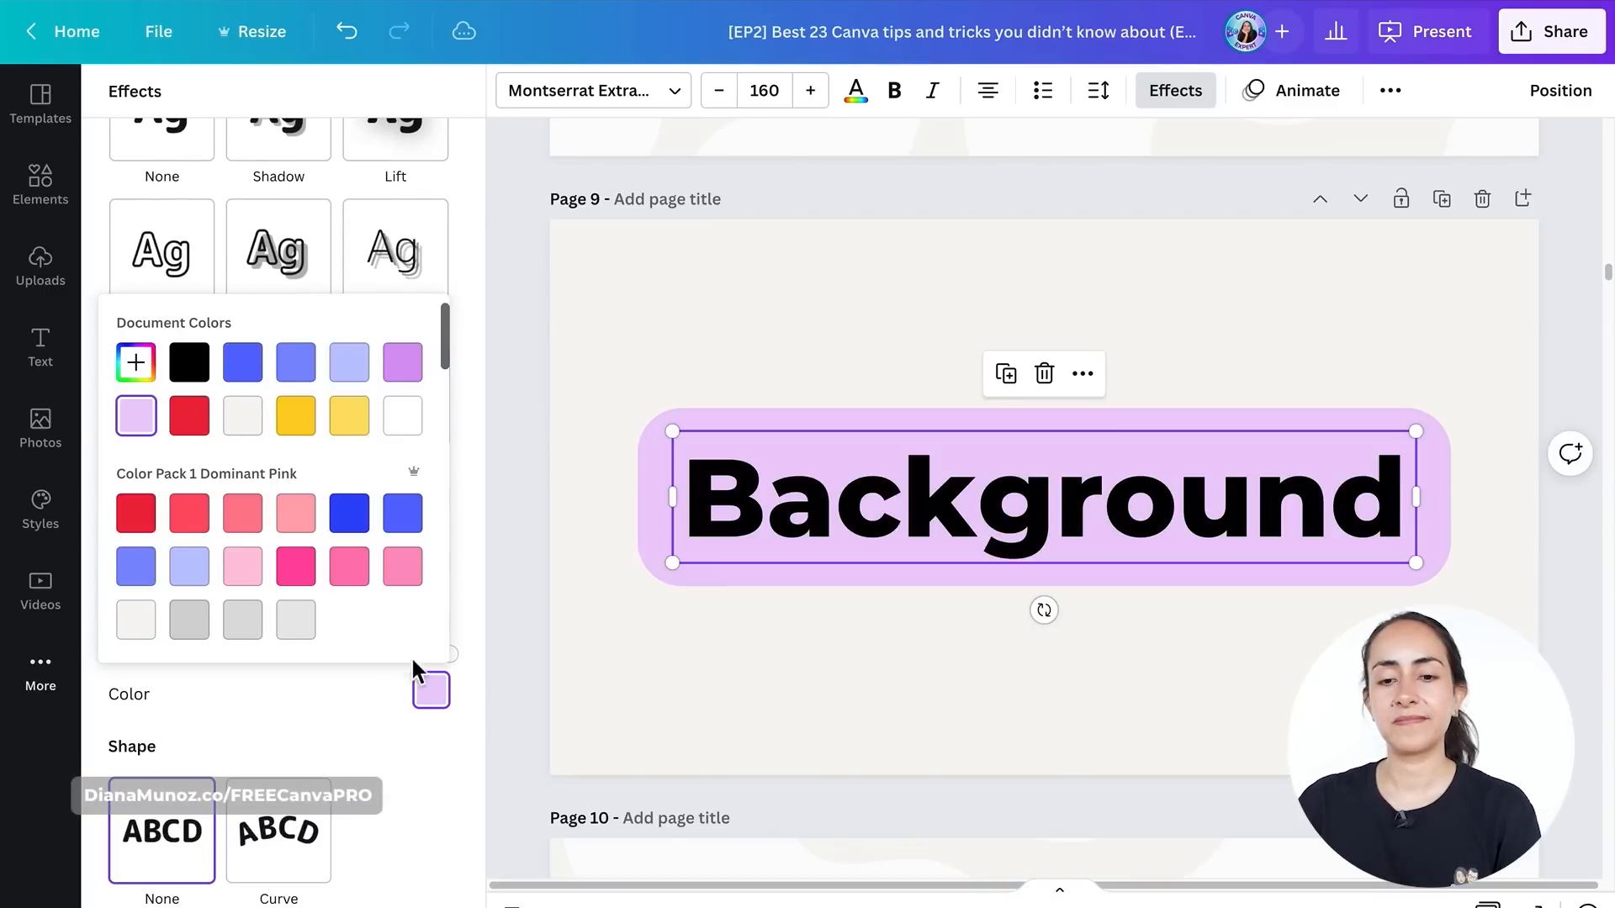
- Set the background's roundness to 55, spread to 33 and transparency to 73
{"action": "left_click", "coordinate": [469, 693]}
{"action": "left_click", "coordinate": [280, 529]}
{"action": "left_click_drag", "start_coordinate": [281, 530], "coordinate": [107, 530]}
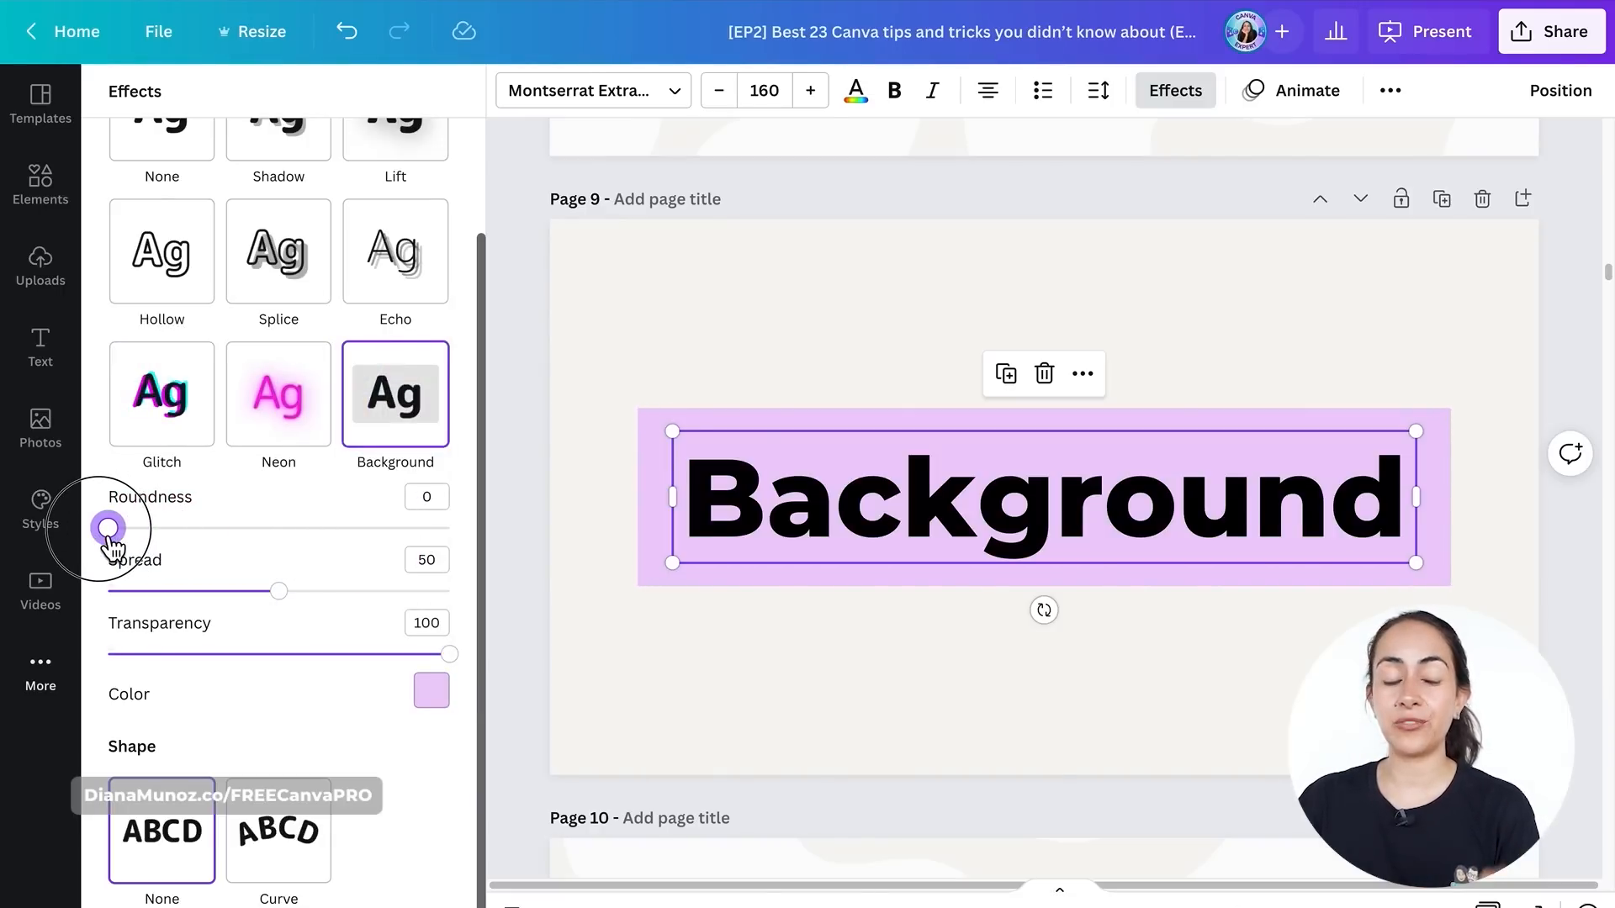
{"action": "left_click_drag", "start_coordinate": [108, 530], "coordinate": [235, 613]}
{"action": "left_click_drag", "start_coordinate": [449, 654], "coordinate": [358, 654]}
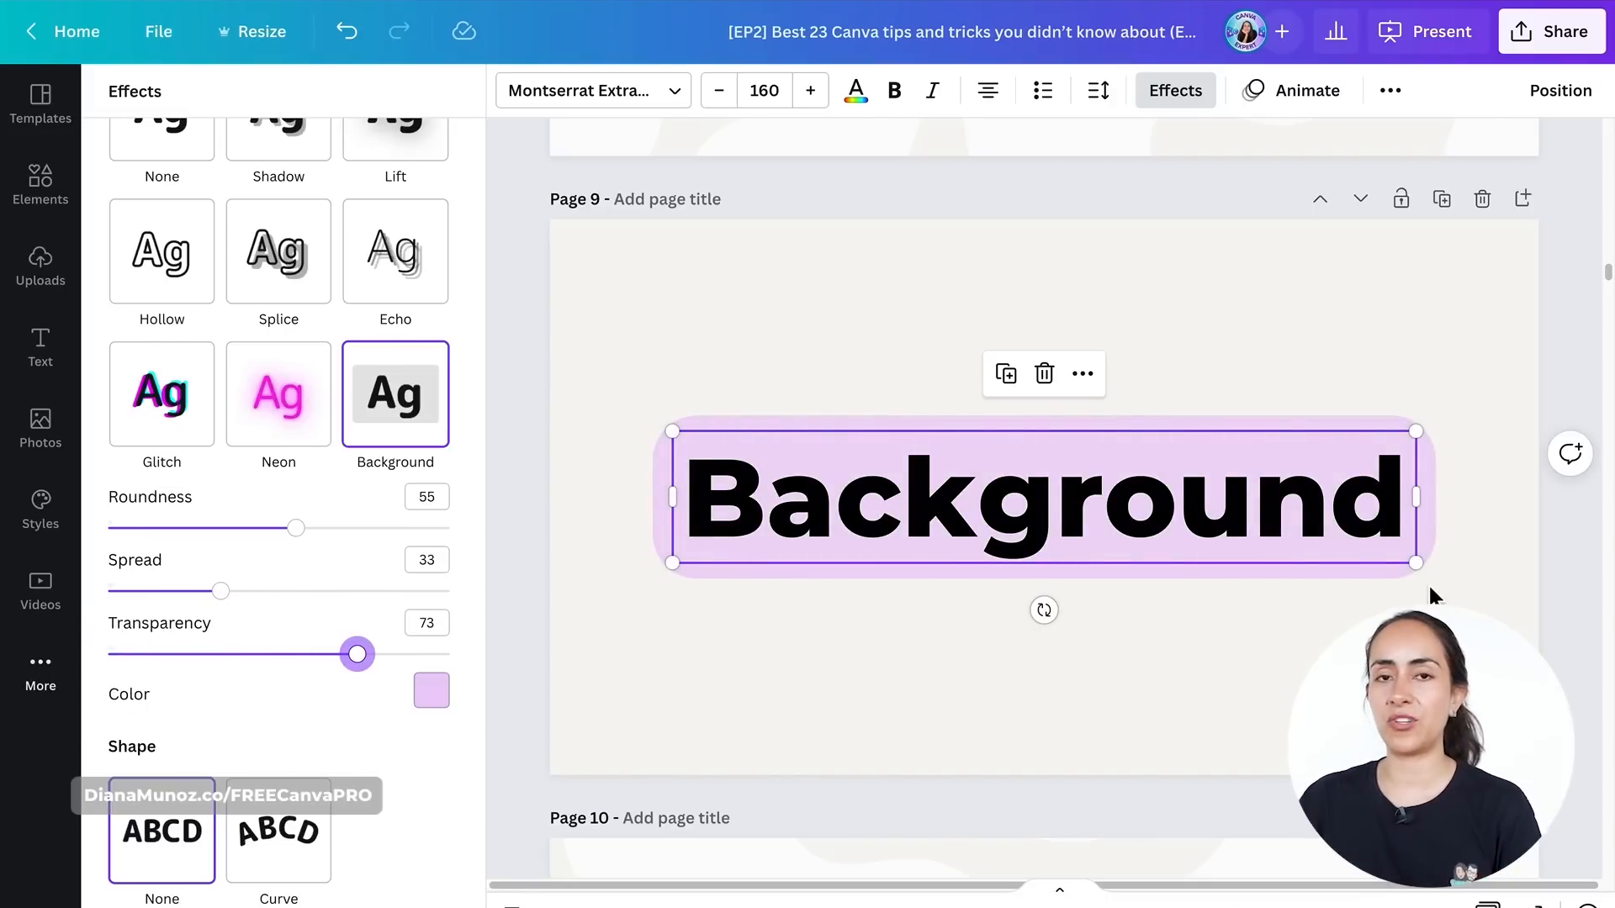
- Replace the text with 'adjust to the of your text' to show the background resizing
{"action": "double_click", "coordinate": [1396, 513]}
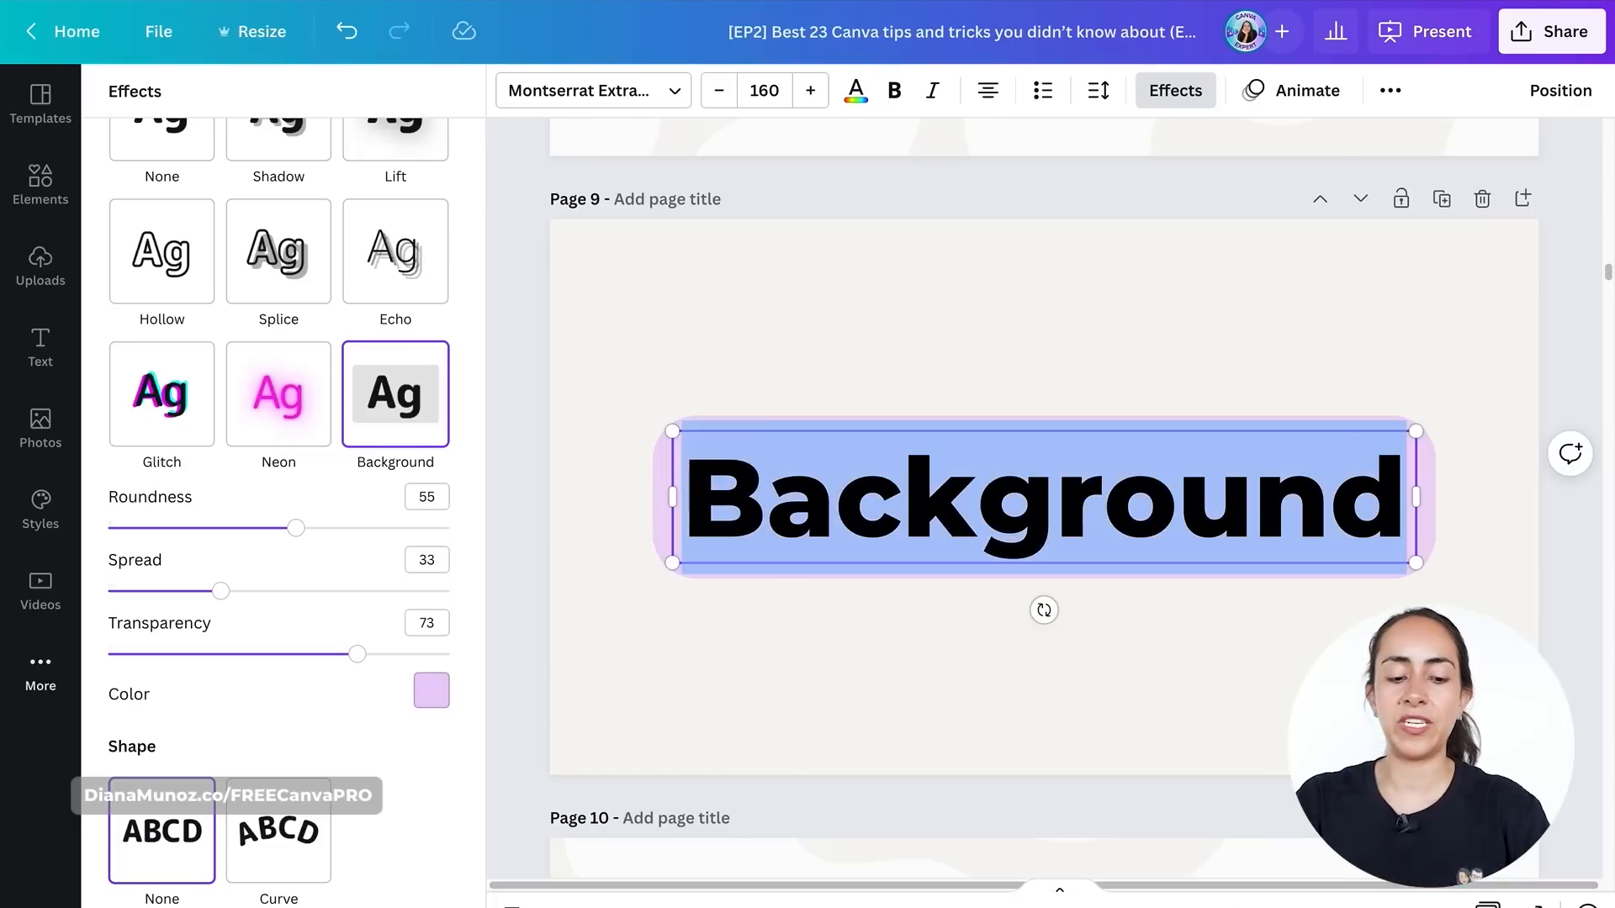
{"action": "type", "text": "adjust "}
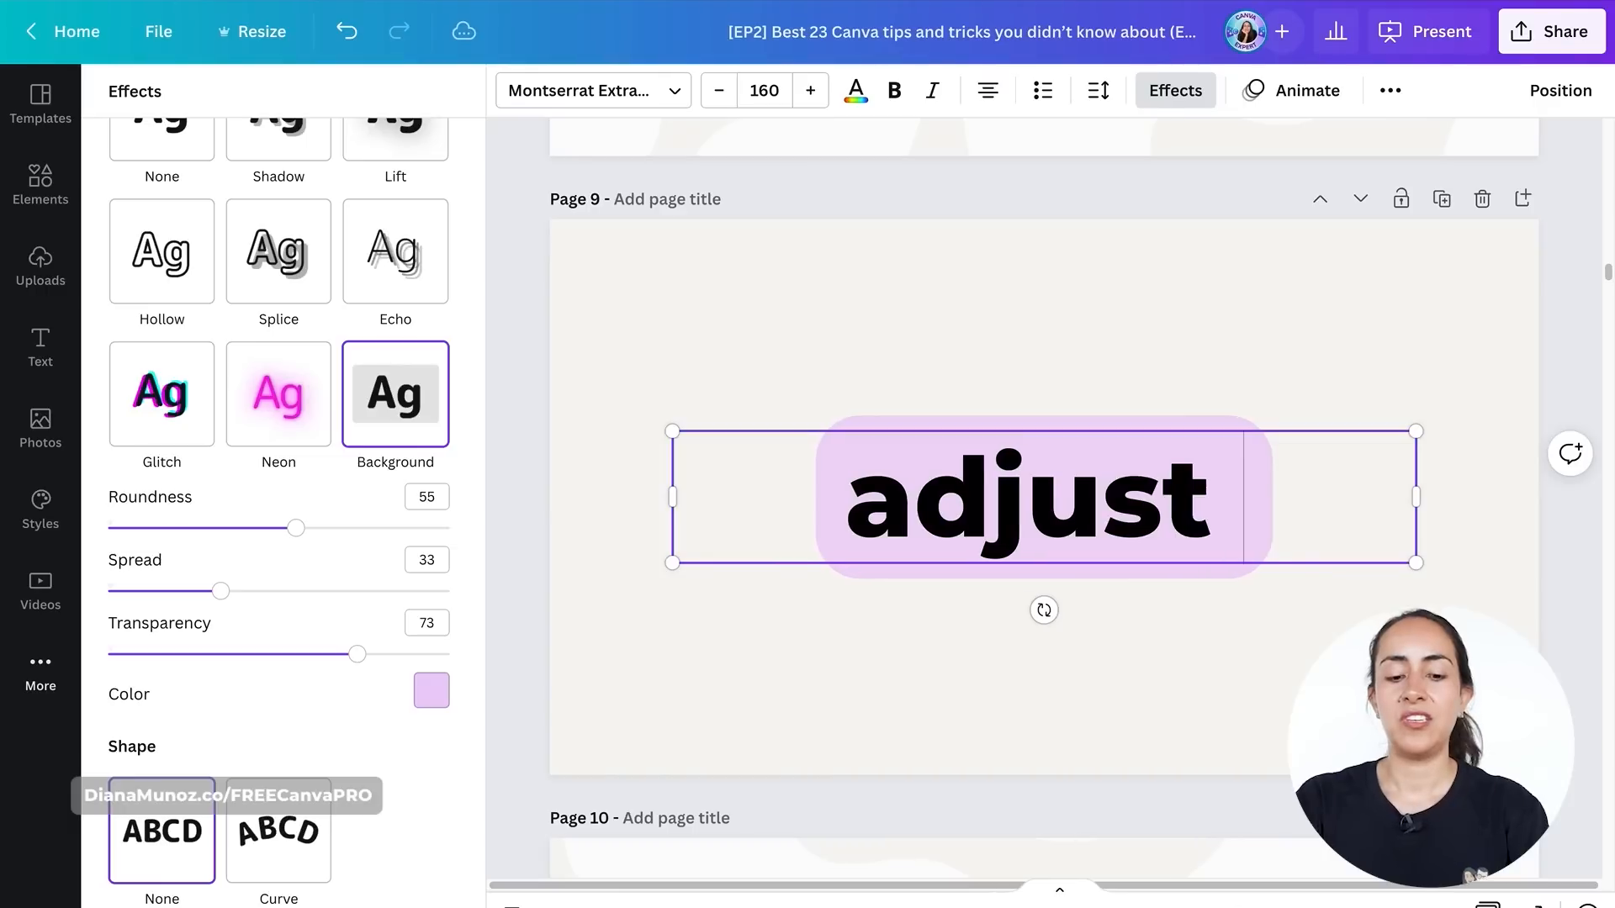
{"action": "type", "text": "to the"}
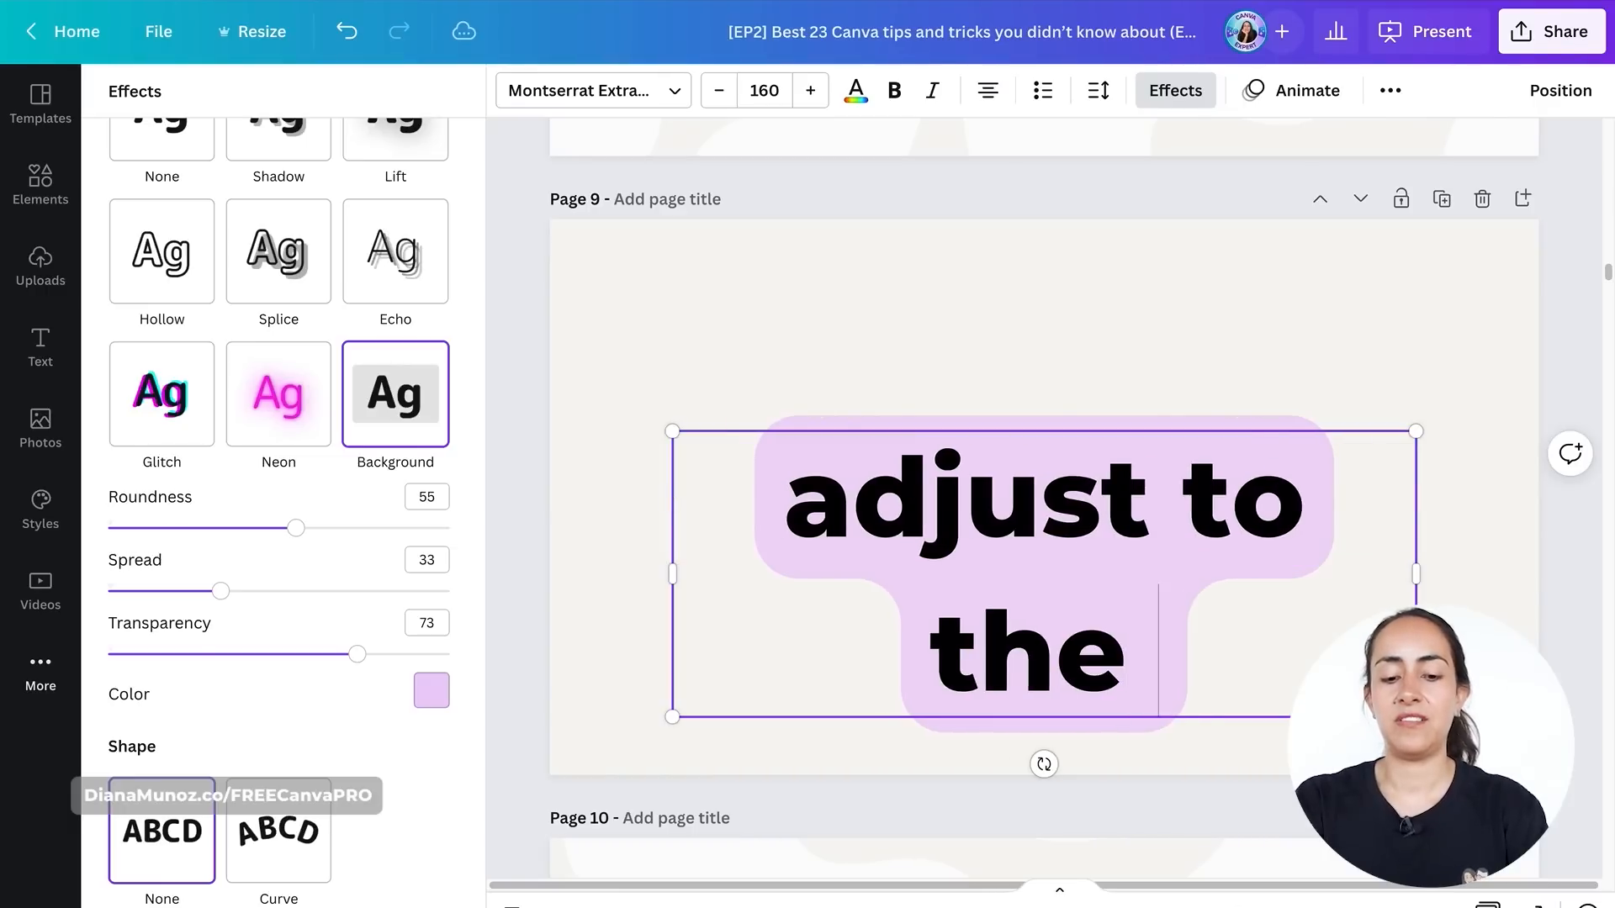
{"action": "type", "text": " of your text"}
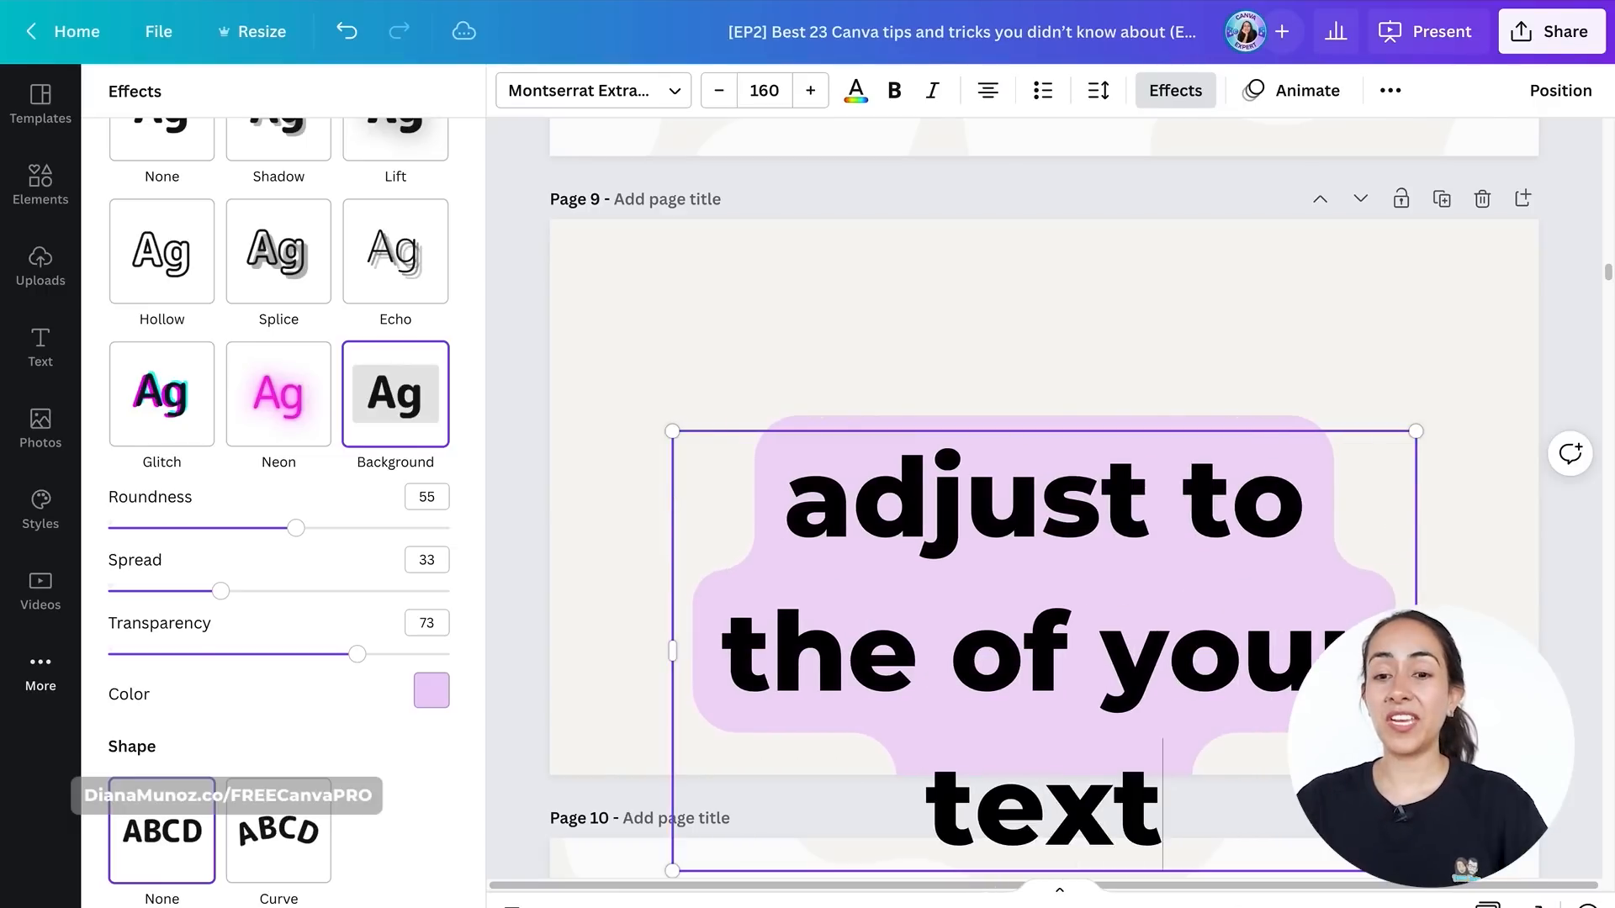
{"action": "left_click", "coordinate": [1338, 350]}
{"action": "left_click", "coordinate": [1013, 546]}
{"action": "left_click", "coordinate": [1021, 431]}
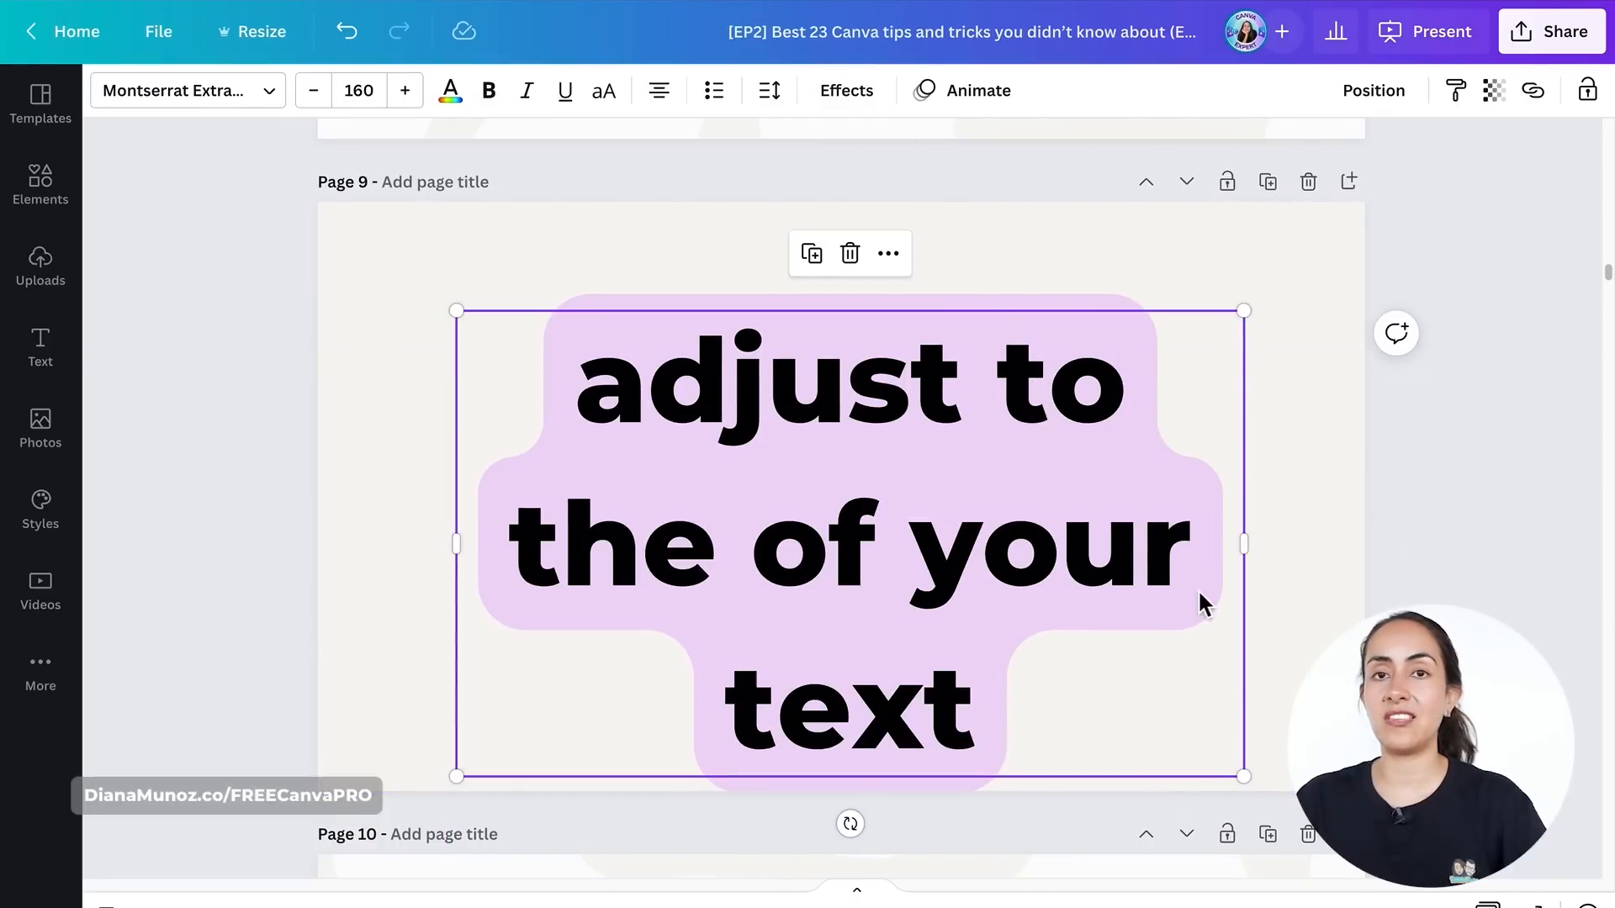
- Apply the Curve shape to the 'Curve text' text with a curve of 34
{"action": "scroll", "coordinate": [1068, 538], "scroll_direction": "down", "scroll_amount": 1}
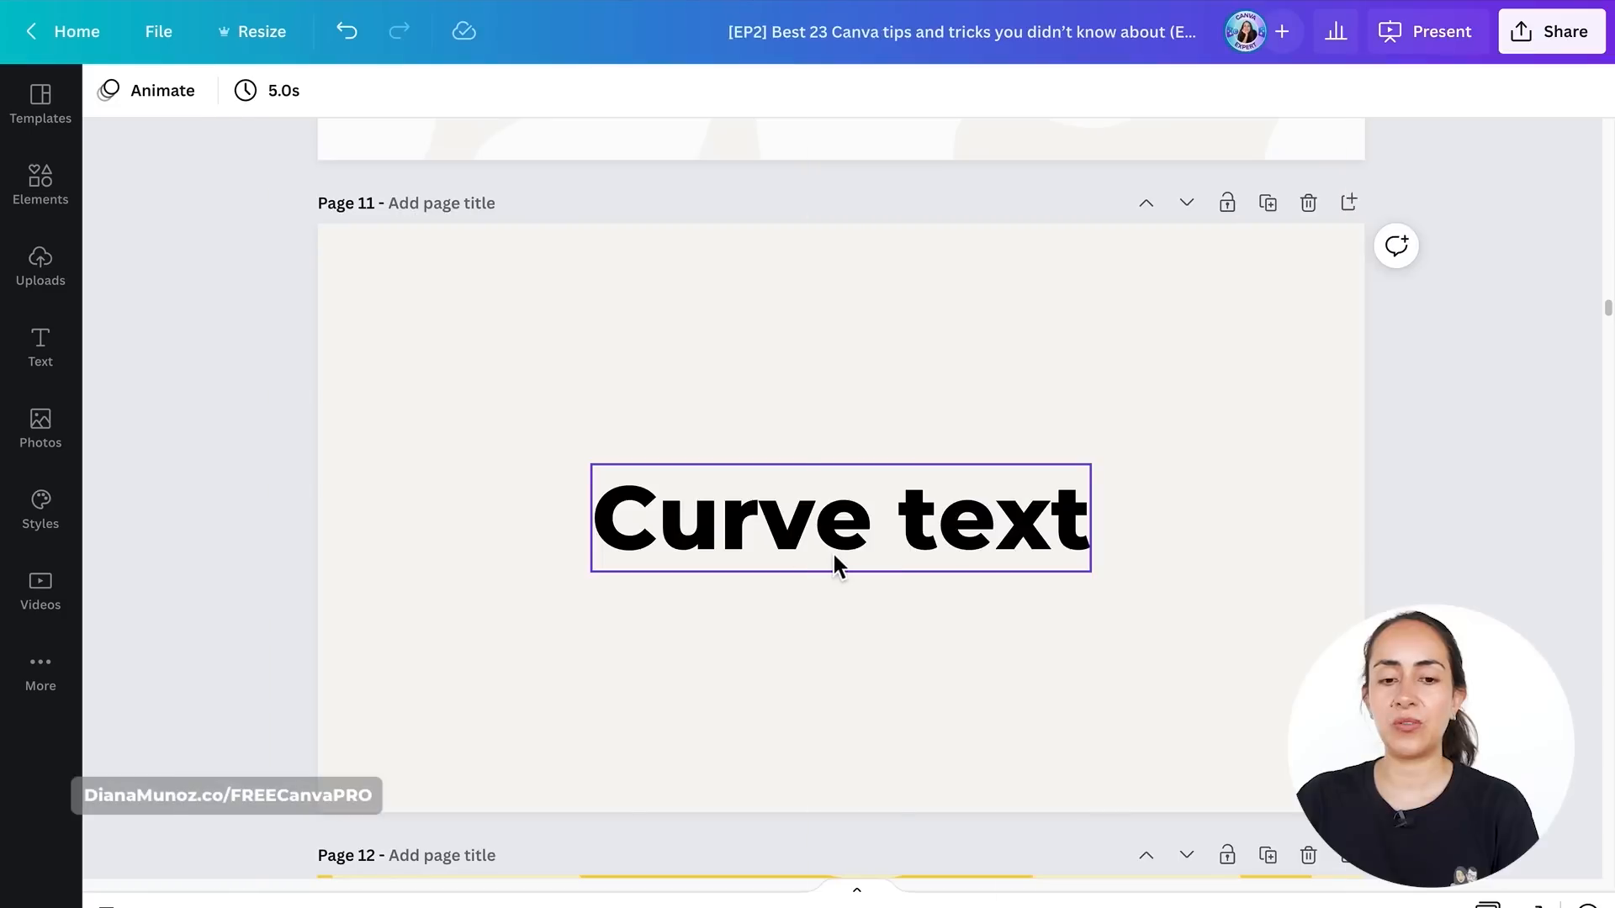
{"action": "left_click", "coordinate": [835, 550]}
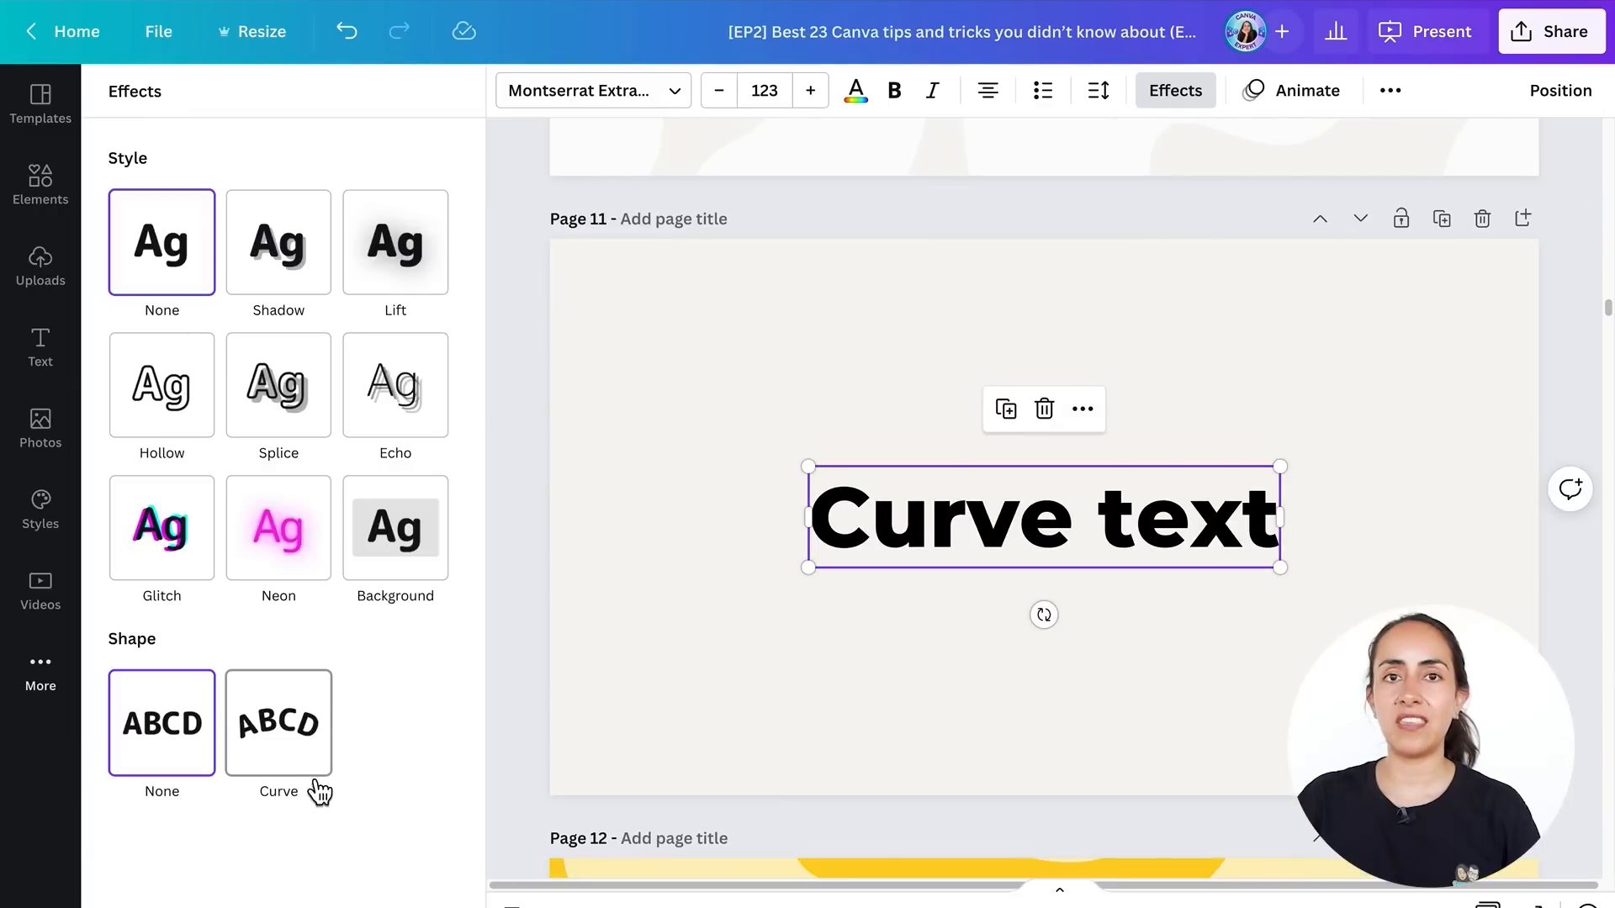
{"action": "left_click", "coordinate": [271, 706]}
{"action": "mouse_move", "coordinate": [364, 857]}
{"action": "left_mouse_down"}
{"action": "mouse_move", "coordinate": [450, 857]}
{"action": "mouse_move", "coordinate": [416, 875]}
{"action": "mouse_move", "coordinate": [118, 883]}
{"action": "mouse_move", "coordinate": [349, 883]}
{"action": "left_mouse_up"}
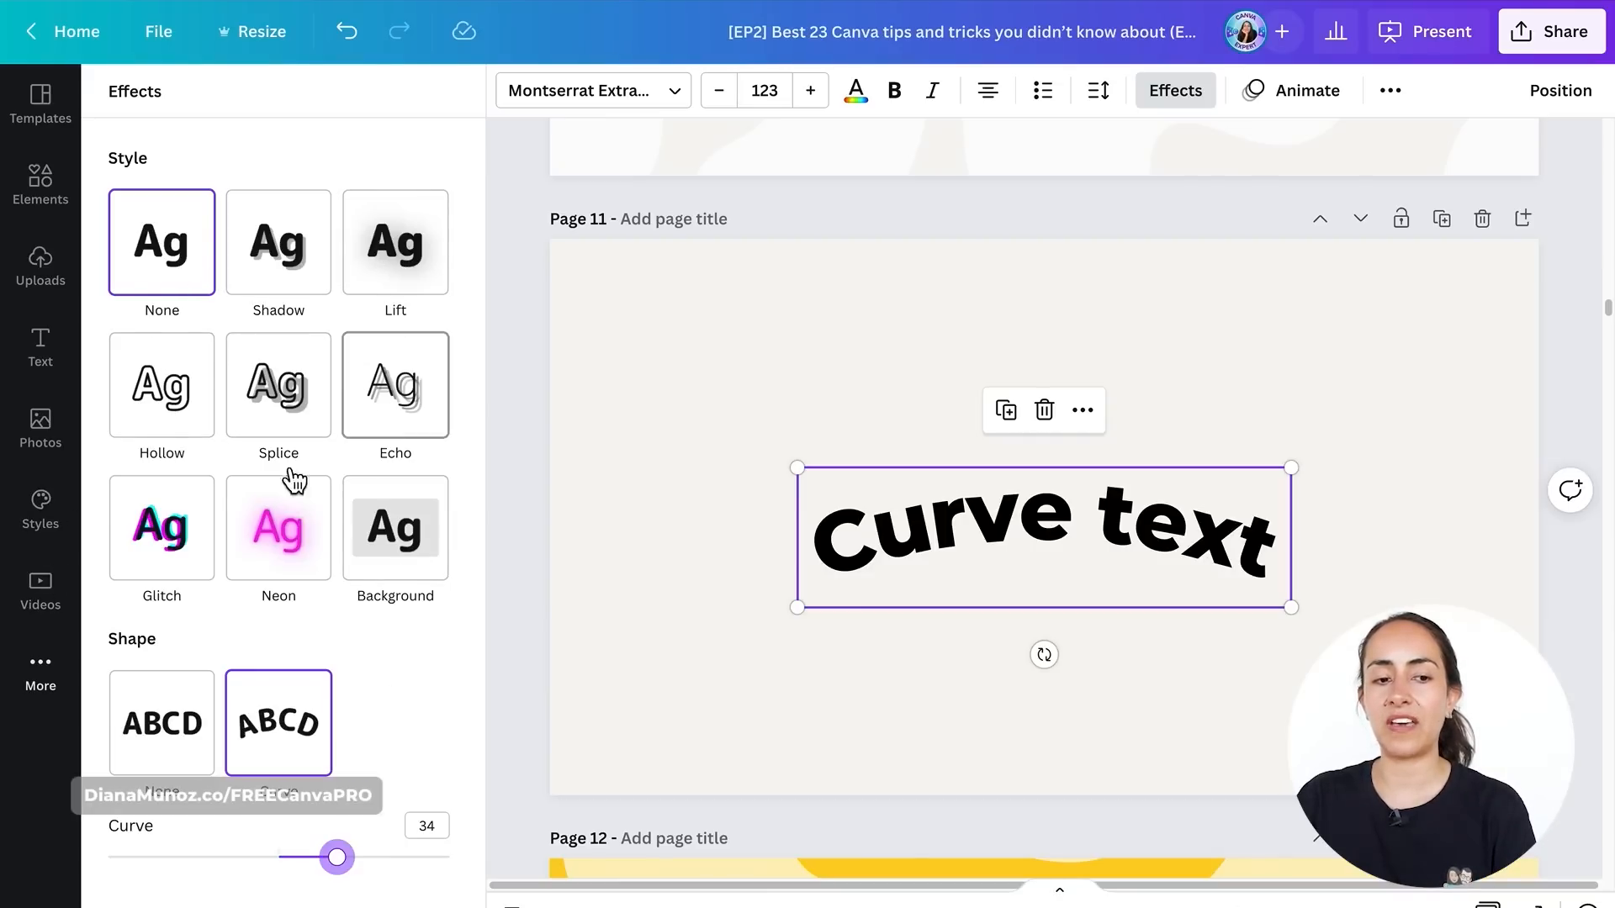
- Try the Background, Neon and Glitch effects on the curved text
{"action": "left_click", "coordinate": [430, 552]}
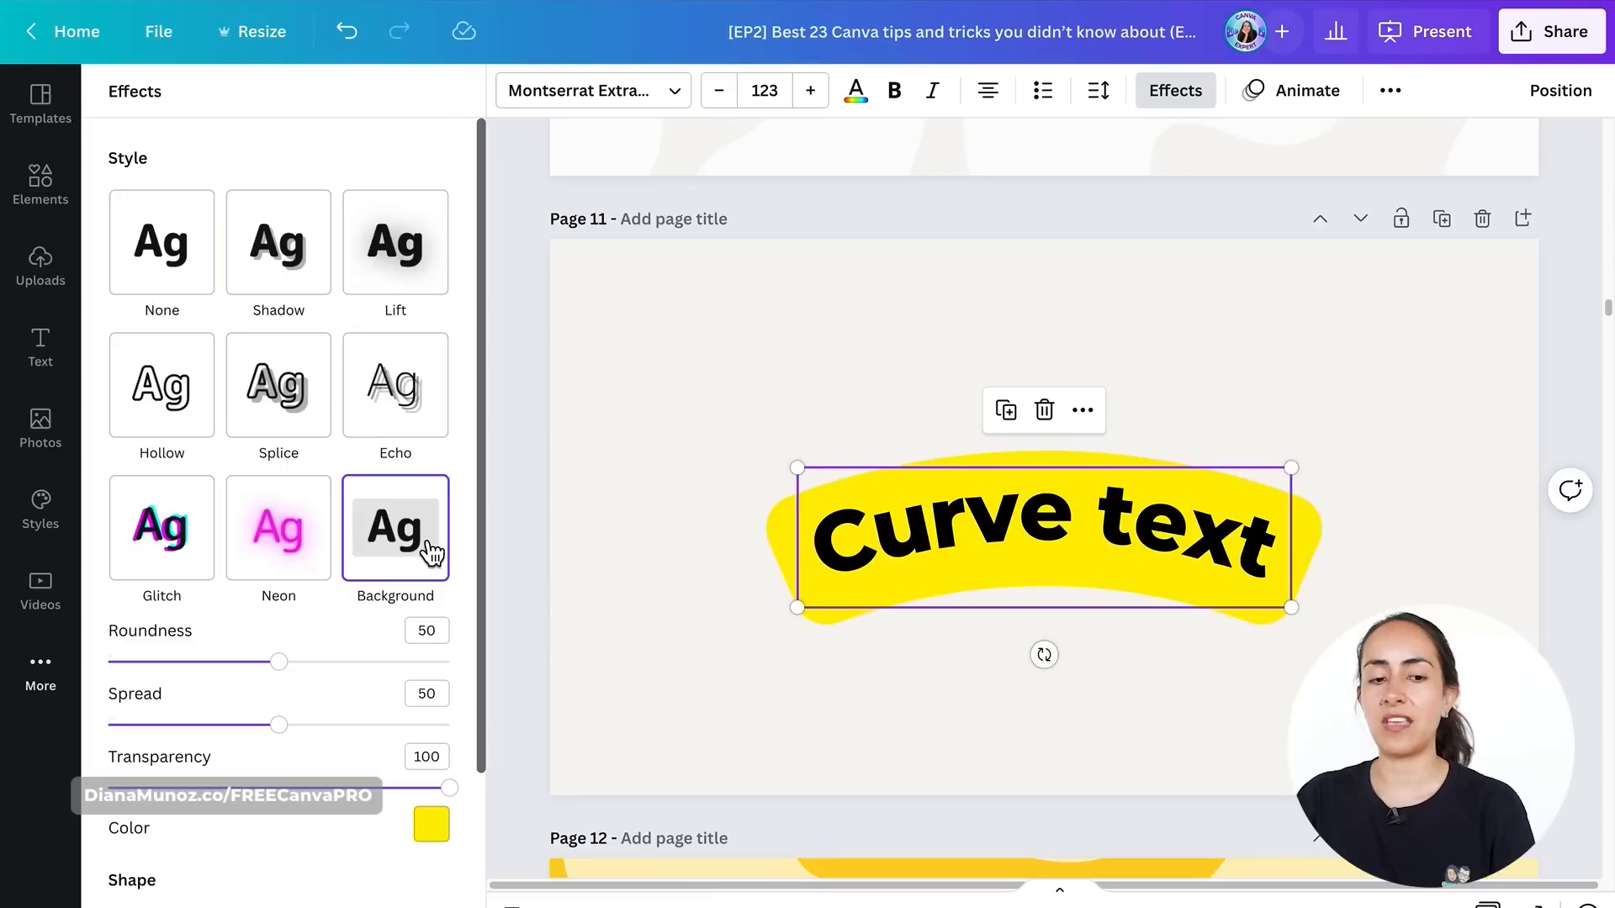
{"action": "left_click", "coordinate": [307, 553]}
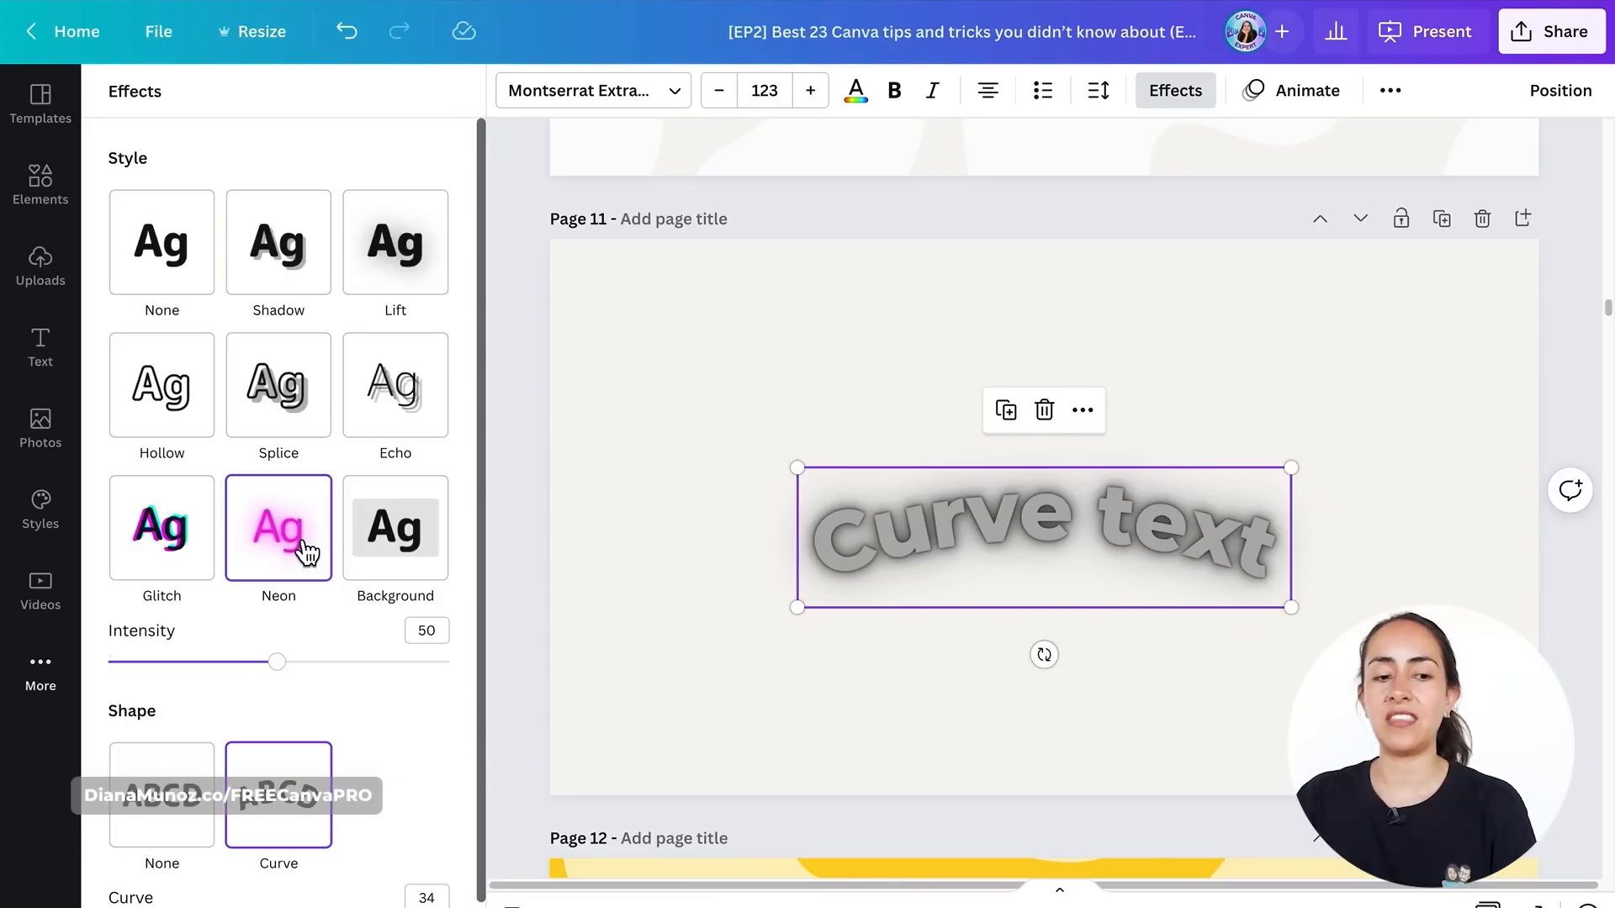
{"action": "left_click", "coordinate": [149, 536]}
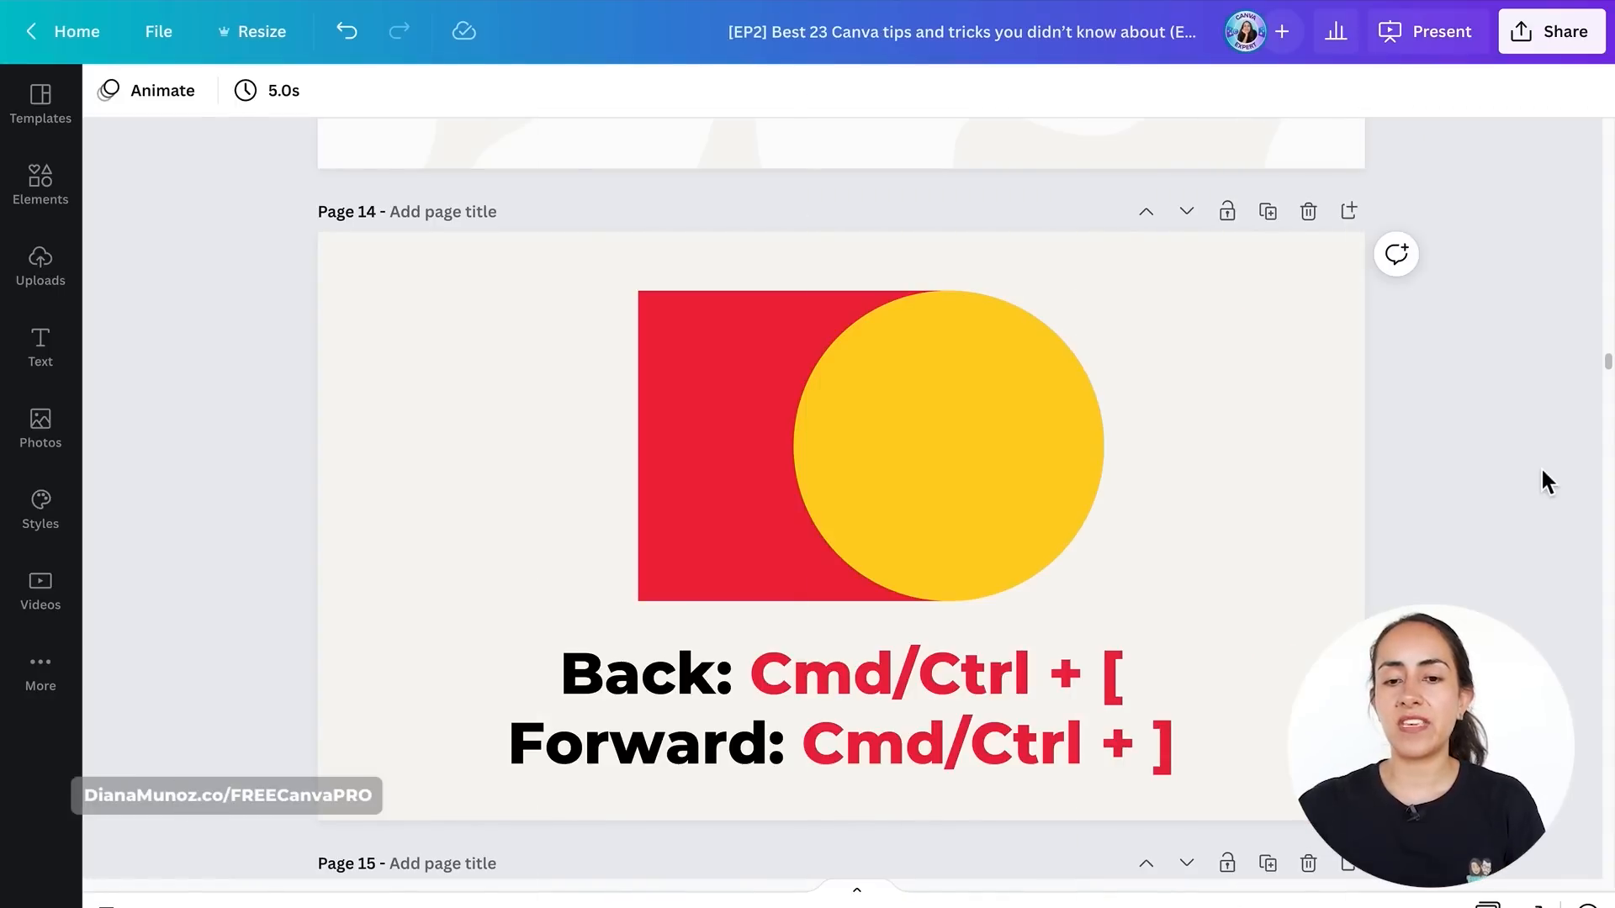
- Move the yellow circle right so it no longer overlaps the red square
{"action": "left_click_drag", "start_coordinate": [1052, 426], "coordinate": [1221, 425]}
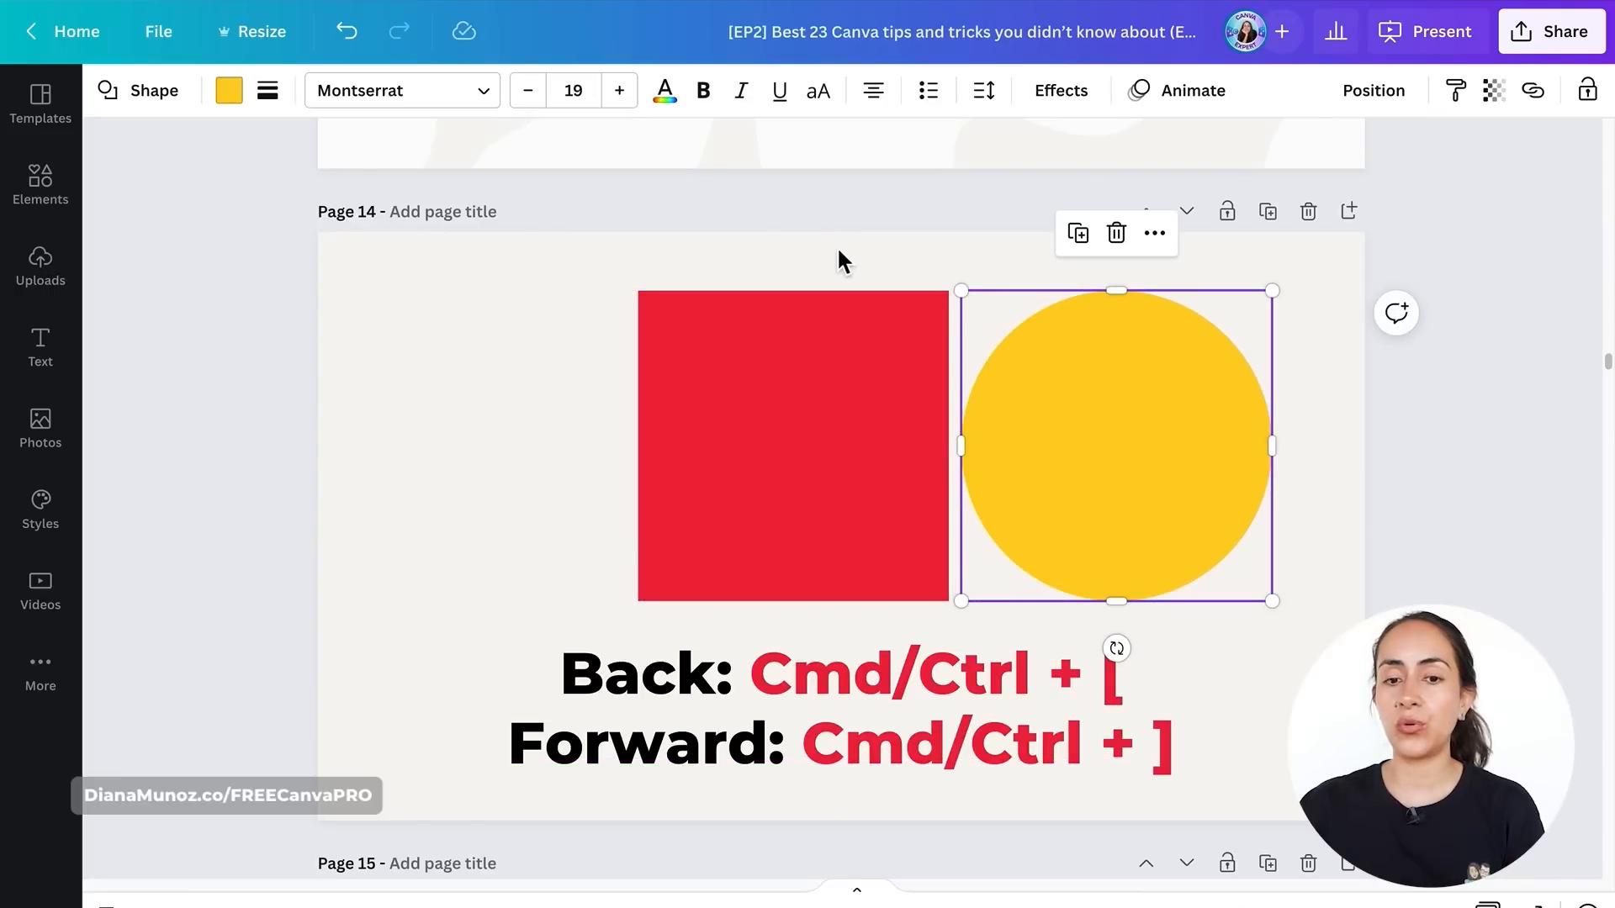
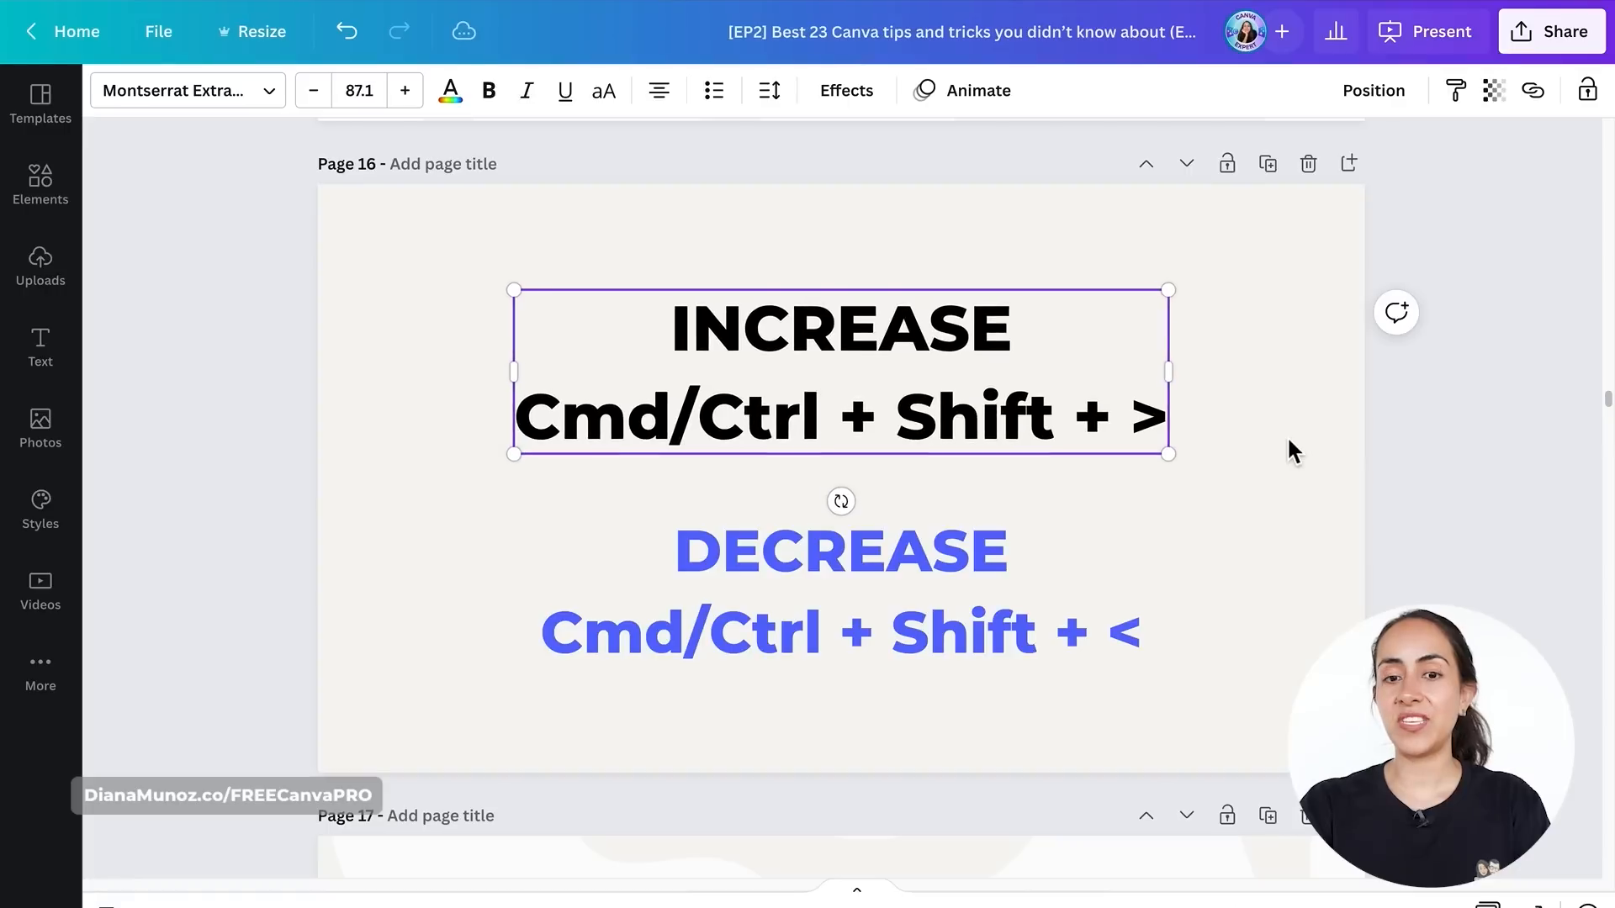
{"action": "key", "text": "ctrl+shift+period"}
{"action": "key", "text": "ctrl+shift+period"}
{"action": "key", "text": "ctrl+shift+period"}
{"action": "key", "text": "ctrl+shift+period"}
{"action": "key", "text": "ctrl+shift+period"}
{"action": "key", "text": "ctrl+shift+period"}
{"action": "key", "text": "ctrl+shift+period"}
{"action": "key", "text": "ctrl+shift+period"}
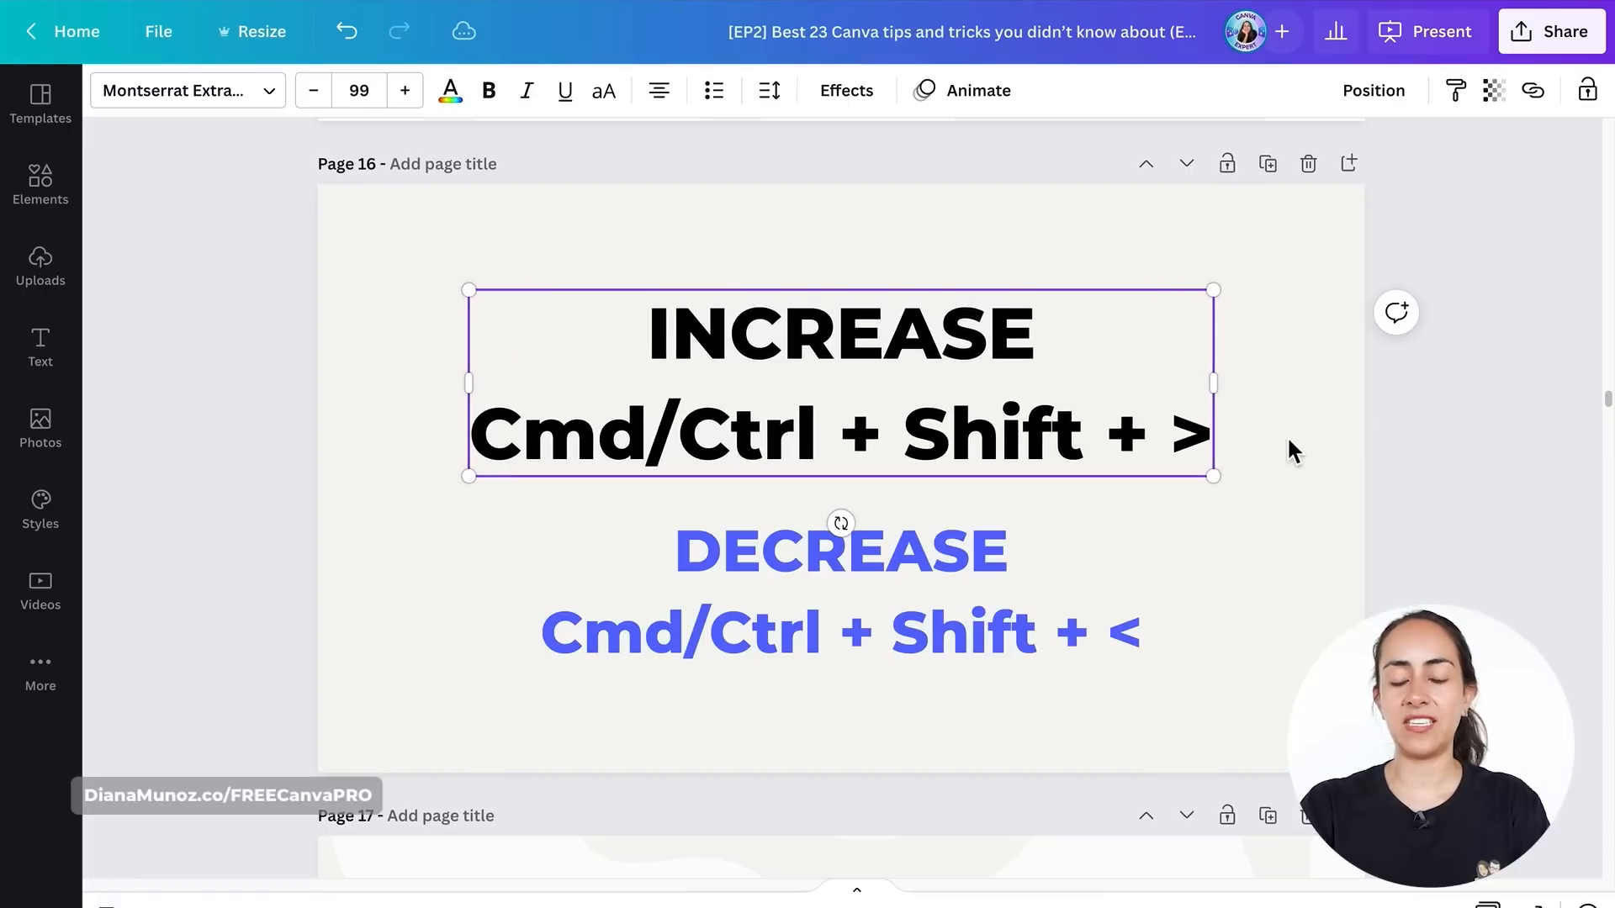
- Select the blue DECREASE text and reduce its font size step by step with the size shortcut
{"action": "left_click", "coordinate": [1013, 653]}
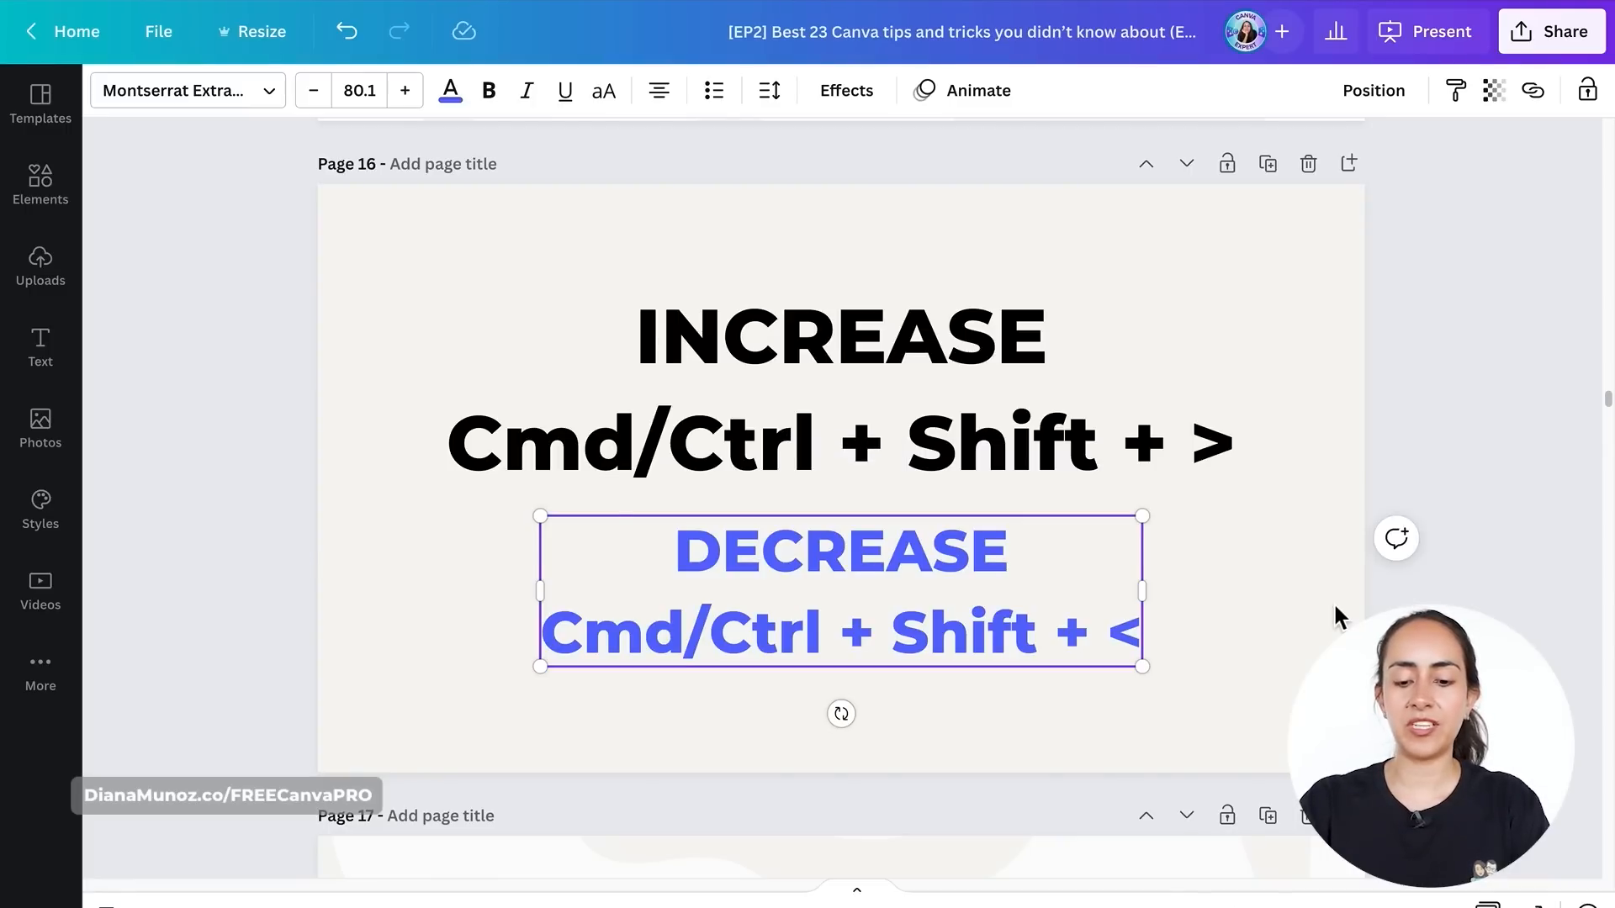
{"action": "key", "text": "ctrl+shift+comma"}
{"action": "key", "text": "ctrl+shift+comma"}
{"action": "key", "text": "ctrl+shift+comma"}
{"action": "key", "text": "ctrl+shift+comma"}
{"action": "key", "text": "ctrl+shift+comma"}
{"action": "key", "text": "ctrl+shift+comma"}
{"action": "key", "text": "ctrl+shift+comma"}
{"action": "key", "text": "ctrl+shift+comma"}
{"action": "key", "text": "ctrl+shift+comma"}
{"action": "key", "text": "ctrl+shift+comma"}
{"action": "key", "text": "ctrl+shift+comma"}
{"action": "key", "text": "ctrl+shift+comma"}
{"action": "key", "text": "ctrl+shift+comma"}
{"action": "key", "text": "ctrl+shift+comma"}
{"action": "key", "text": "ctrl+shift+comma"}
{"action": "key", "text": "ctrl+shift+comma"}
{"action": "key", "text": "ctrl+shift+comma"}
{"action": "key", "text": "ctrl+shift+comma"}
{"action": "key", "text": "ctrl+shift+comma"}
{"action": "key", "text": "ctrl+shift+comma"}
{"action": "key", "text": "ctrl+shift+comma"}
{"action": "key", "text": "ctrl+shift+comma"}
{"action": "key", "text": "ctrl+shift+comma"}
{"action": "key", "text": "ctrl+shift+comma"}
{"action": "key", "text": "ctrl+shift+comma"}
{"action": "key", "text": "ctrl+shift+comma"}
{"action": "key", "text": "ctrl+shift+comma"}
{"action": "key", "text": "ctrl+shift+comma"}
{"action": "key", "text": "ctrl+shift+comma"}
{"action": "key", "text": "ctrl+shift+comma"}
{"action": "key", "text": "ctrl+shift+comma"}
{"action": "key", "text": "ctrl+shift+comma"}
{"action": "key", "text": "ctrl+shift+comma"}
{"action": "key", "text": "ctrl+shift+comma"}
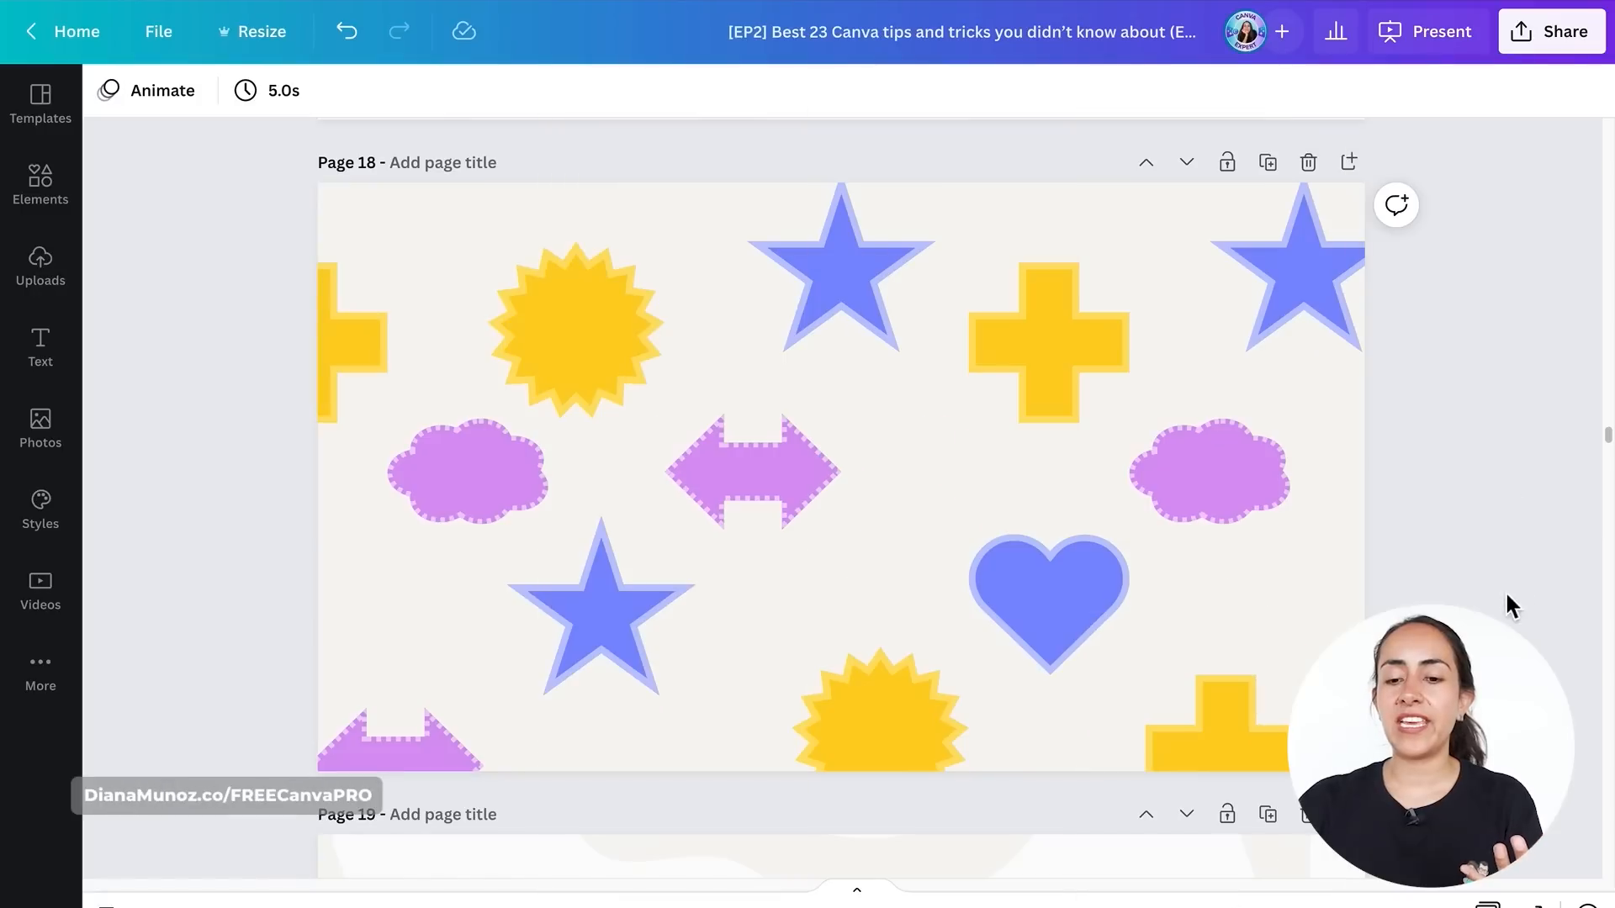
- Box-select all shapes on the page, then remove the two top stars, the heart and the lower star from the selection
{"action": "left_click_drag", "start_coordinate": [1430, 745], "coordinate": [303, 237]}
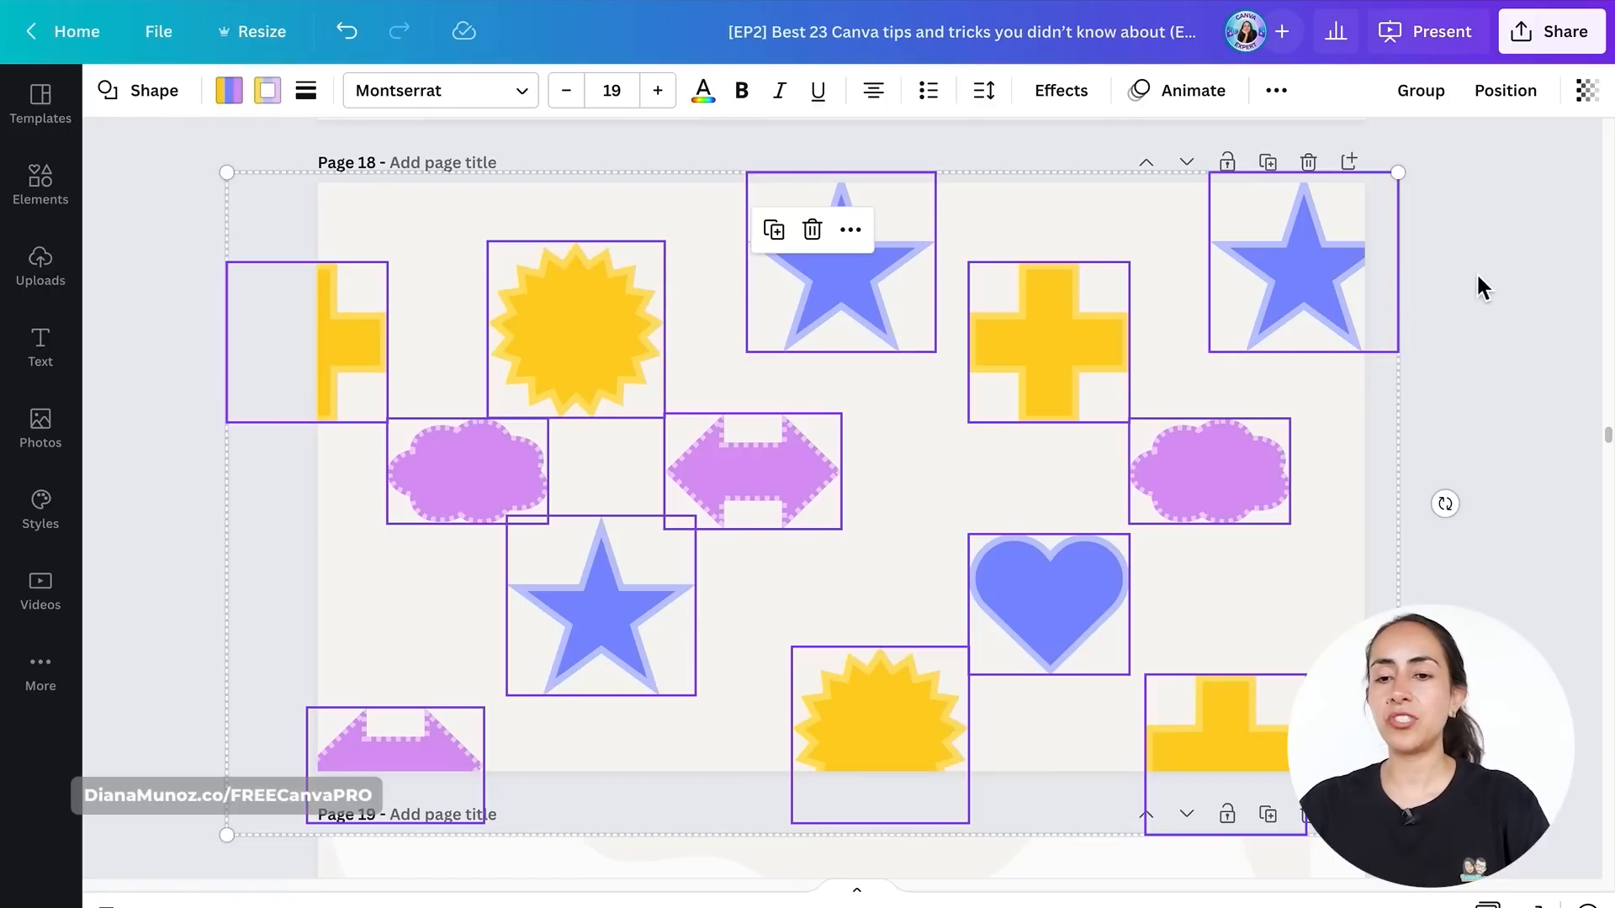
{"action": "key", "text": "shift"}
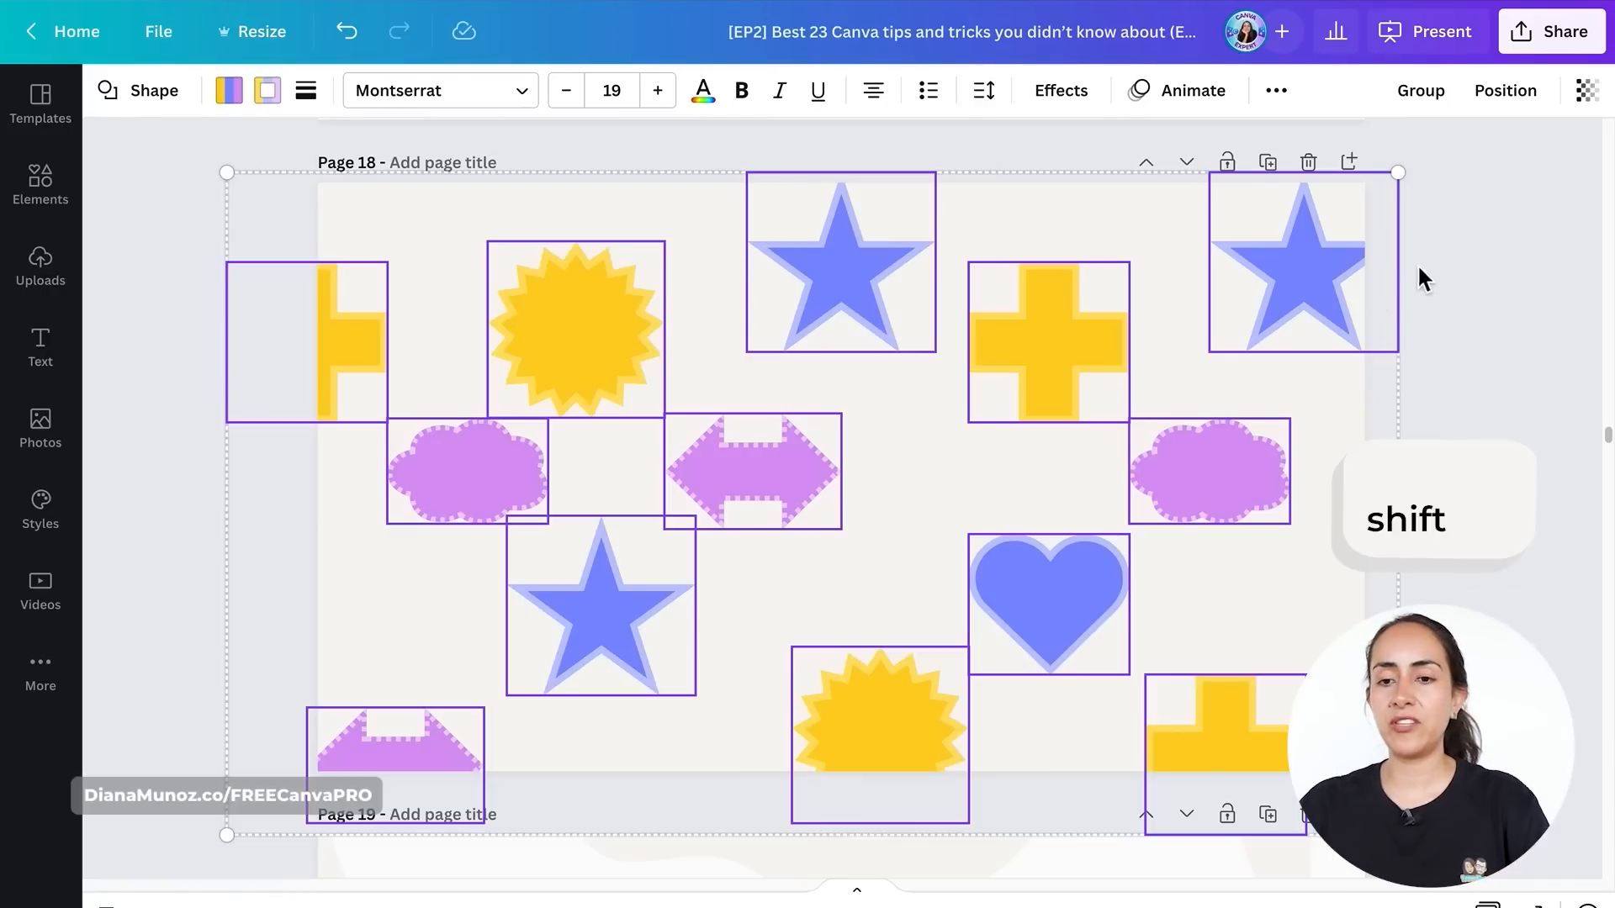
{"action": "left_click", "coordinate": [1316, 278], "text": "shift"}
{"action": "left_click", "coordinate": [865, 270], "text": "shift"}
{"action": "left_click", "coordinate": [1057, 625], "text": "shift"}
{"action": "left_click", "coordinate": [620, 613], "text": "shift"}
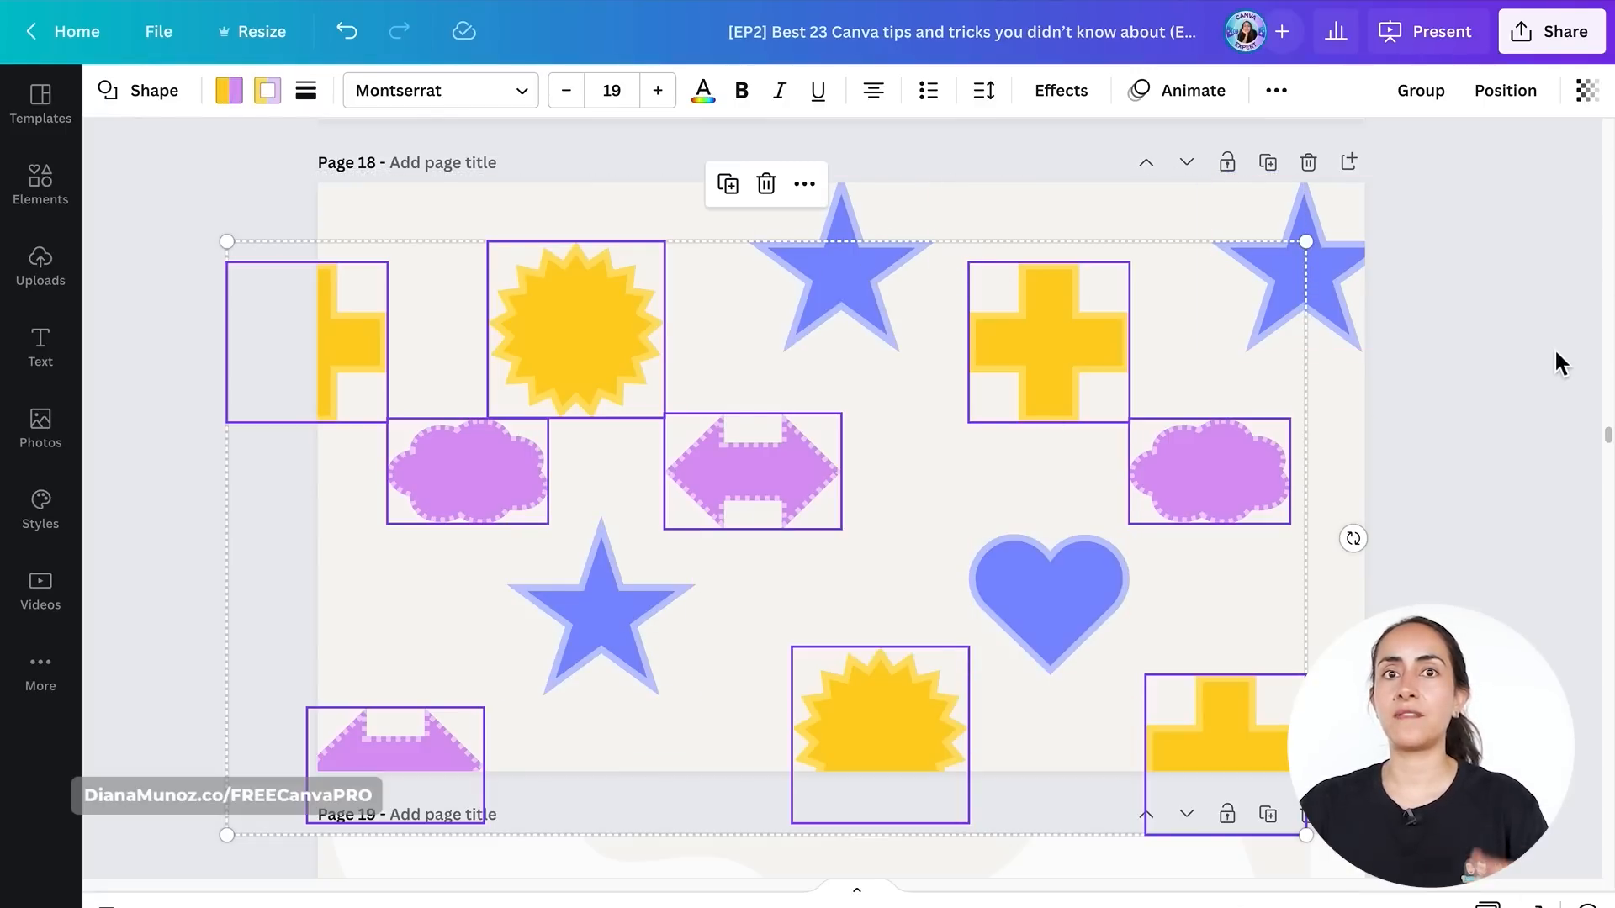
- Move the selected shapes to the right, then undo the move and deselect
{"action": "left_click_drag", "start_coordinate": [984, 402], "coordinate": [1239, 367]}
{"action": "key", "text": "ctrl+z"}
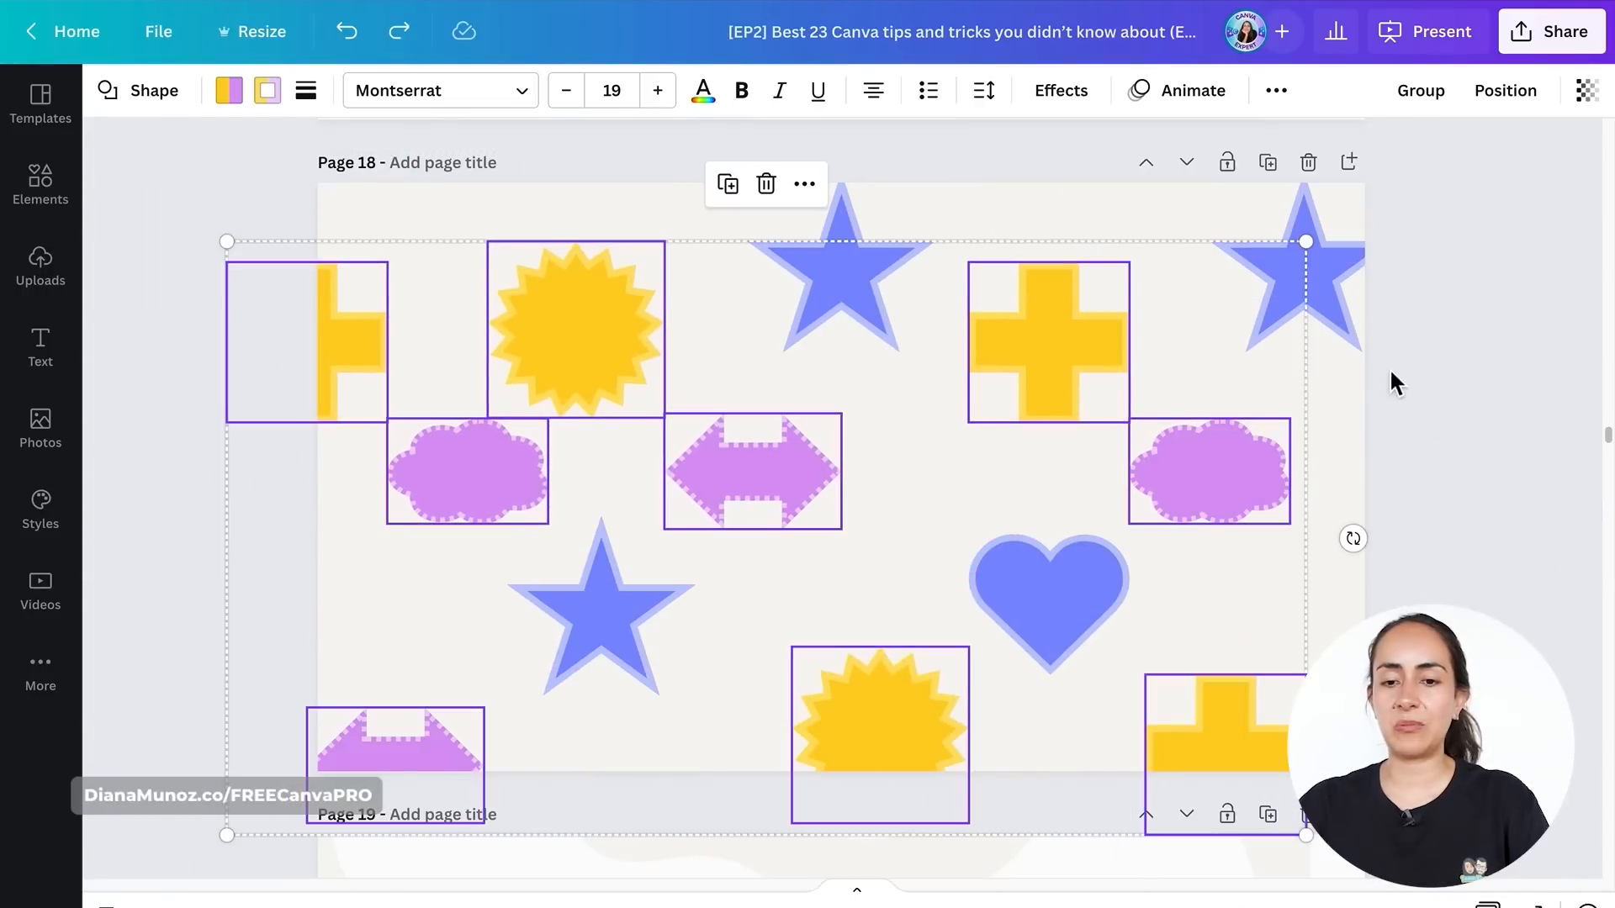
{"action": "left_click", "coordinate": [1455, 337]}
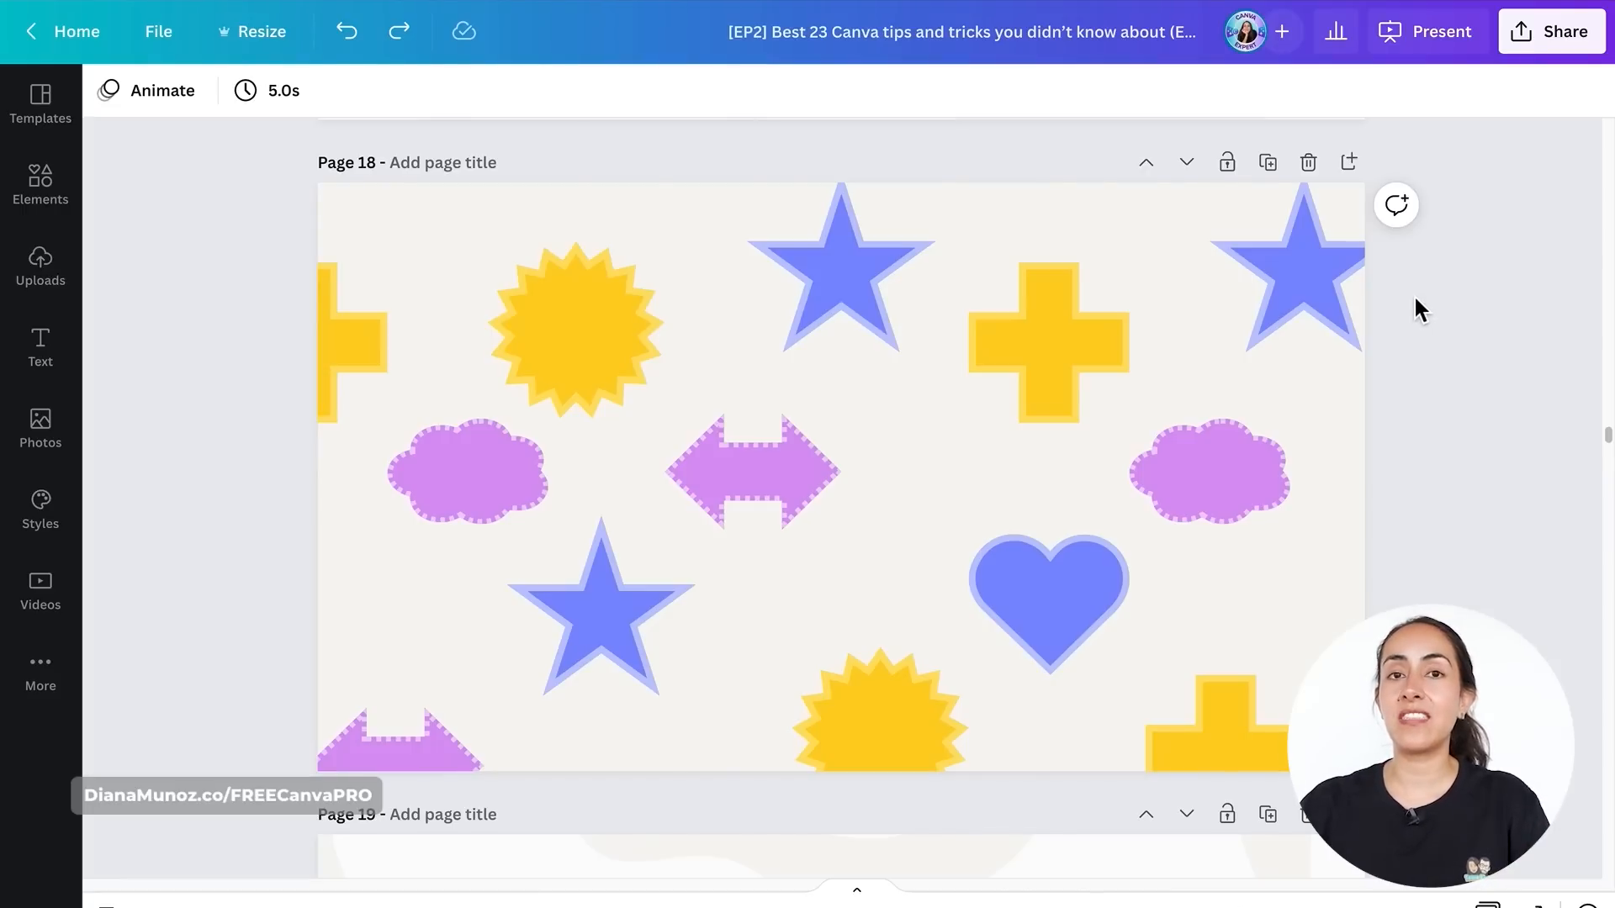
- Add the two top stars, the lower star and the heart to a single multi-selection, then deselect
{"action": "key", "text": "shift"}
{"action": "left_click", "coordinate": [1325, 274]}
{"action": "left_click", "coordinate": [844, 250], "text": "shift"}
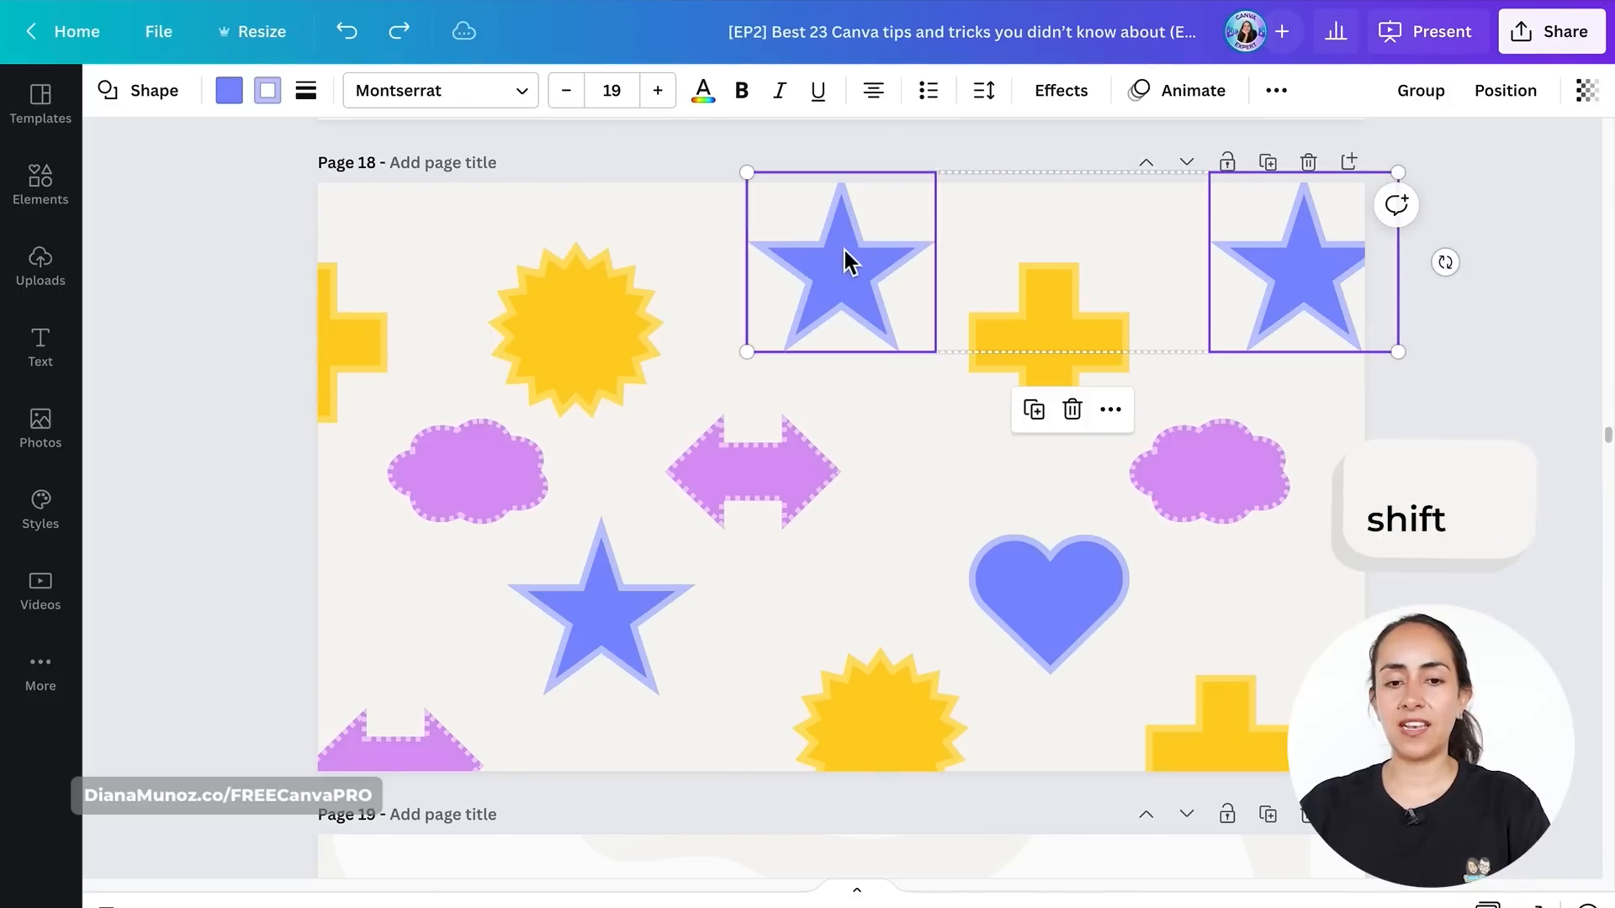
{"action": "left_click", "coordinate": [670, 599], "text": "shift"}
{"action": "left_click", "coordinate": [1025, 598], "text": "shift"}
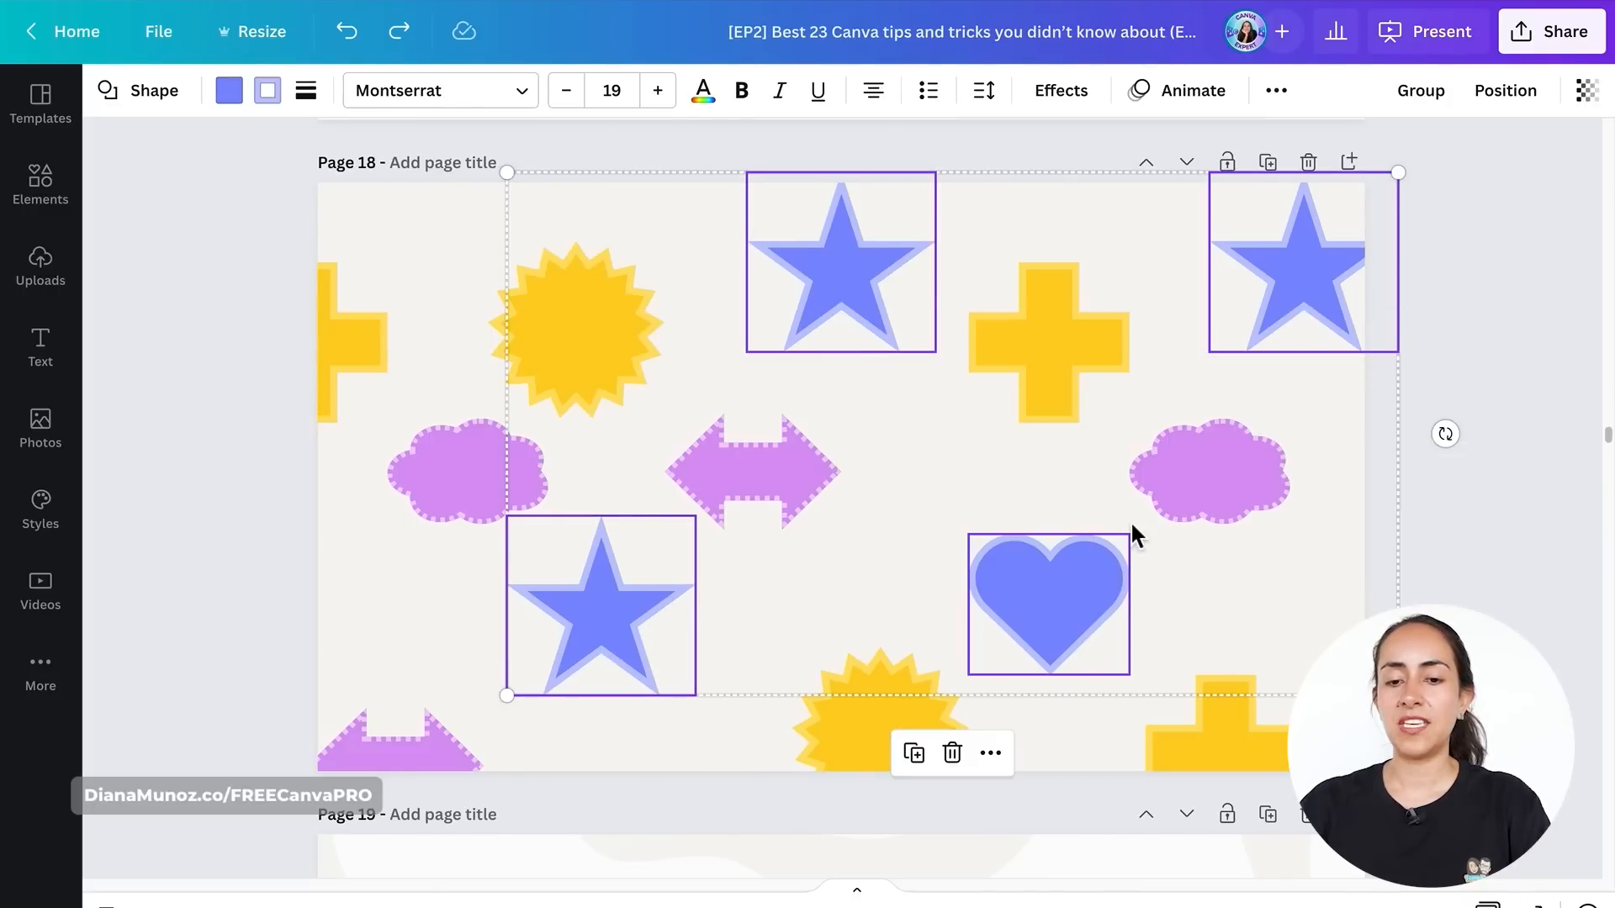
{"action": "left_click_drag", "start_coordinate": [1323, 206], "coordinate": [1351, 306]}
{"action": "left_click", "coordinate": [1516, 370]}
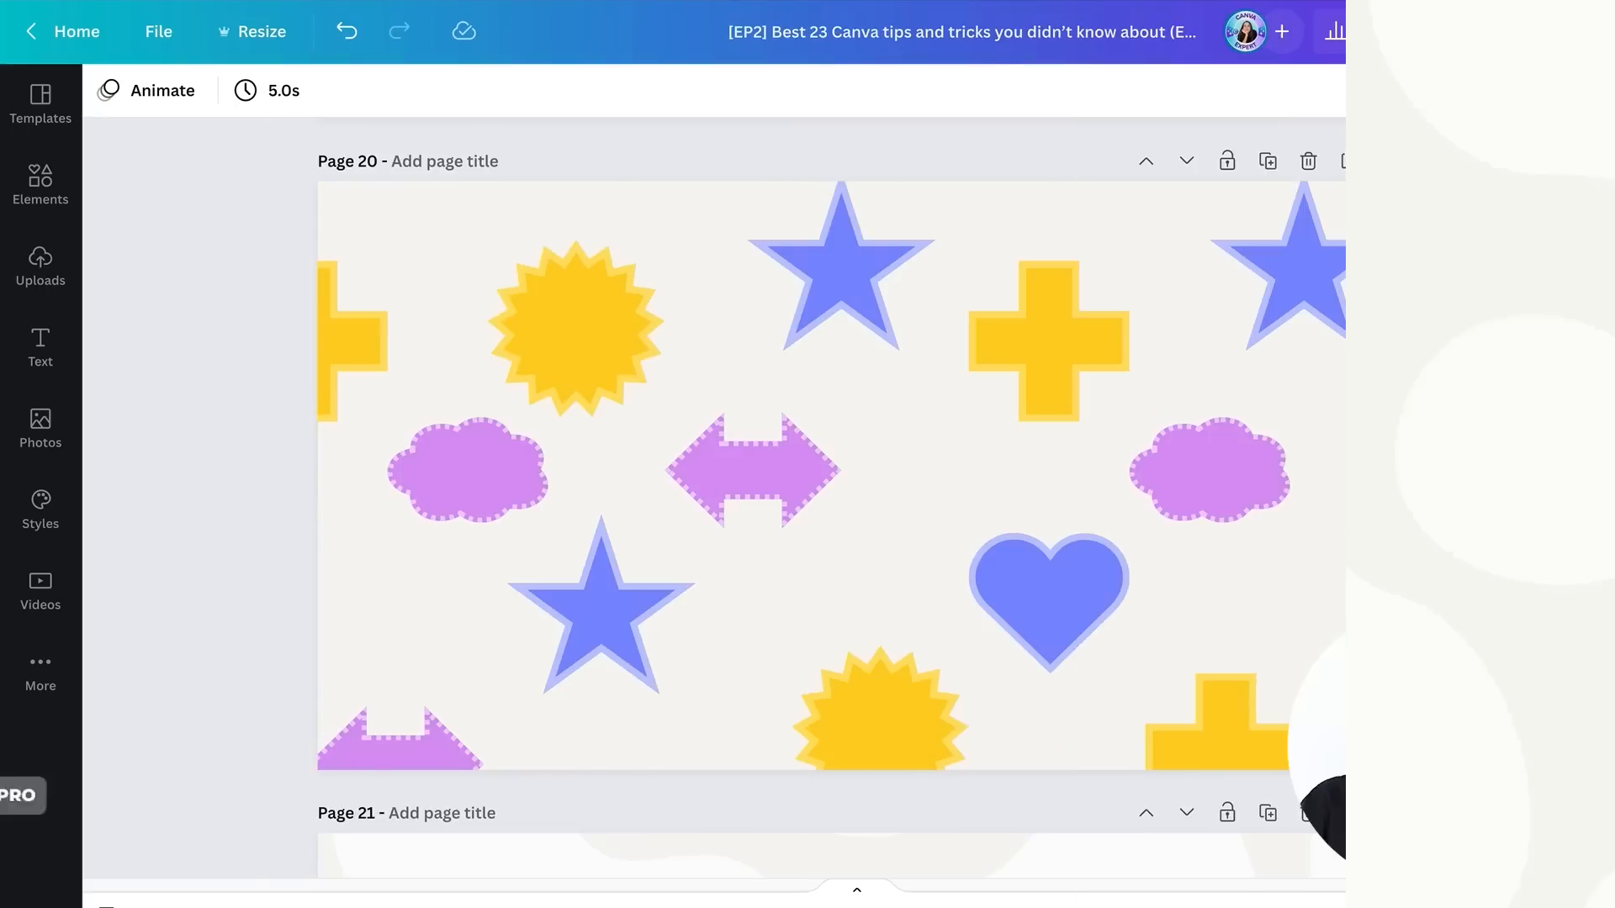
- Select both purple clouds and both purple arrows and group them
{"action": "left_click", "coordinate": [1203, 461]}
{"action": "left_click", "coordinate": [825, 461], "text": "shift"}
{"action": "left_click", "coordinate": [411, 478], "text": "shift"}
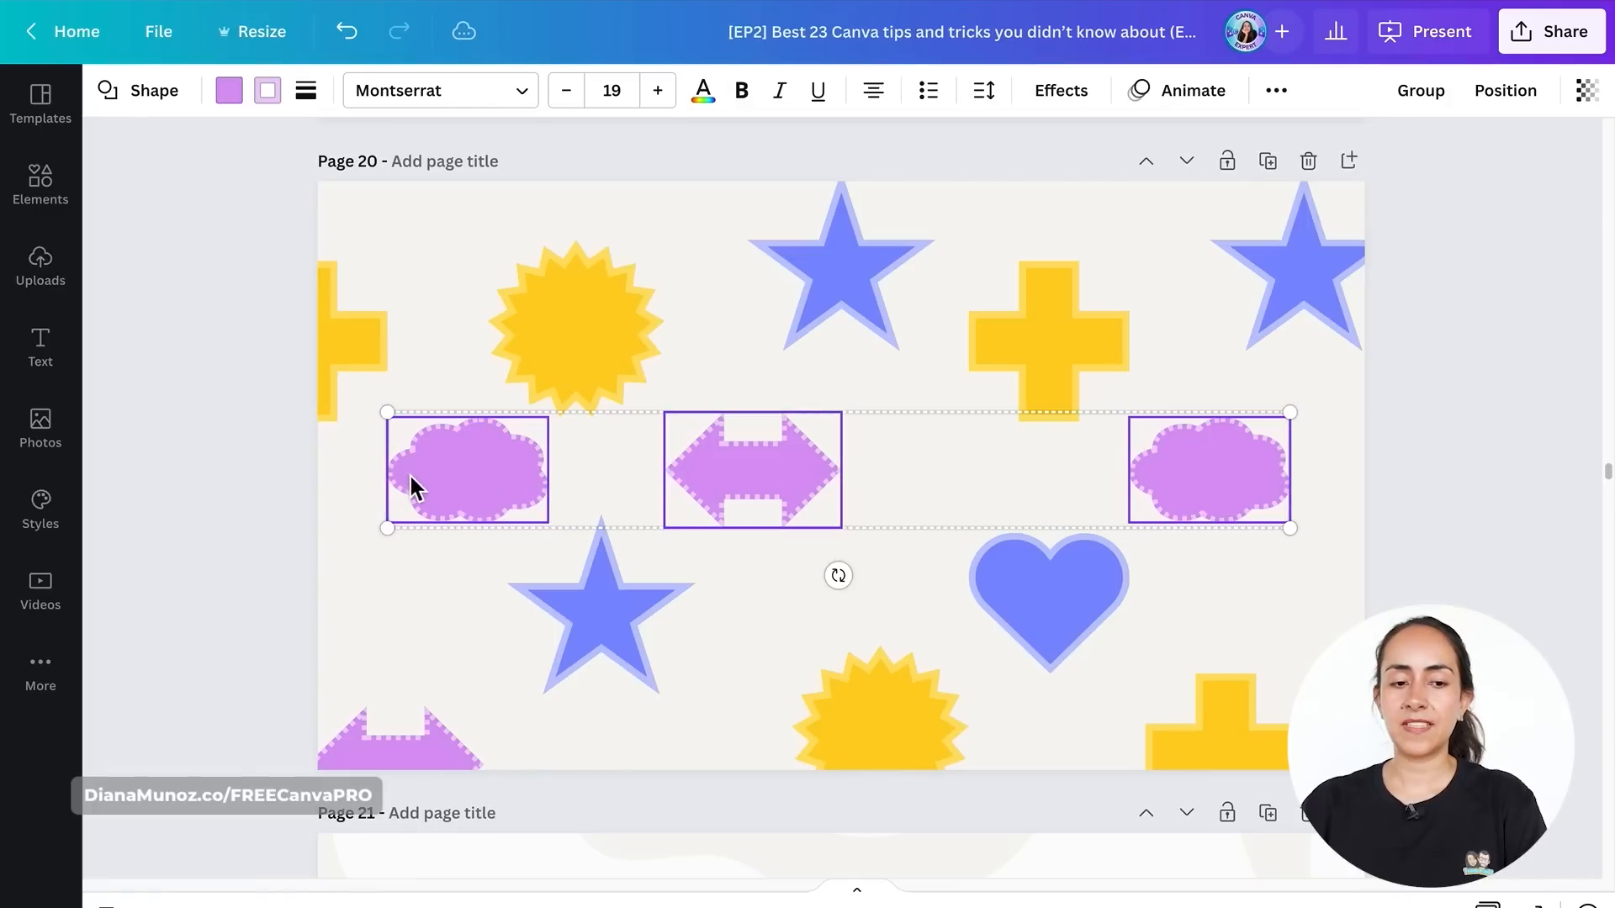
{"action": "left_click", "coordinate": [391, 758], "text": "shift"}
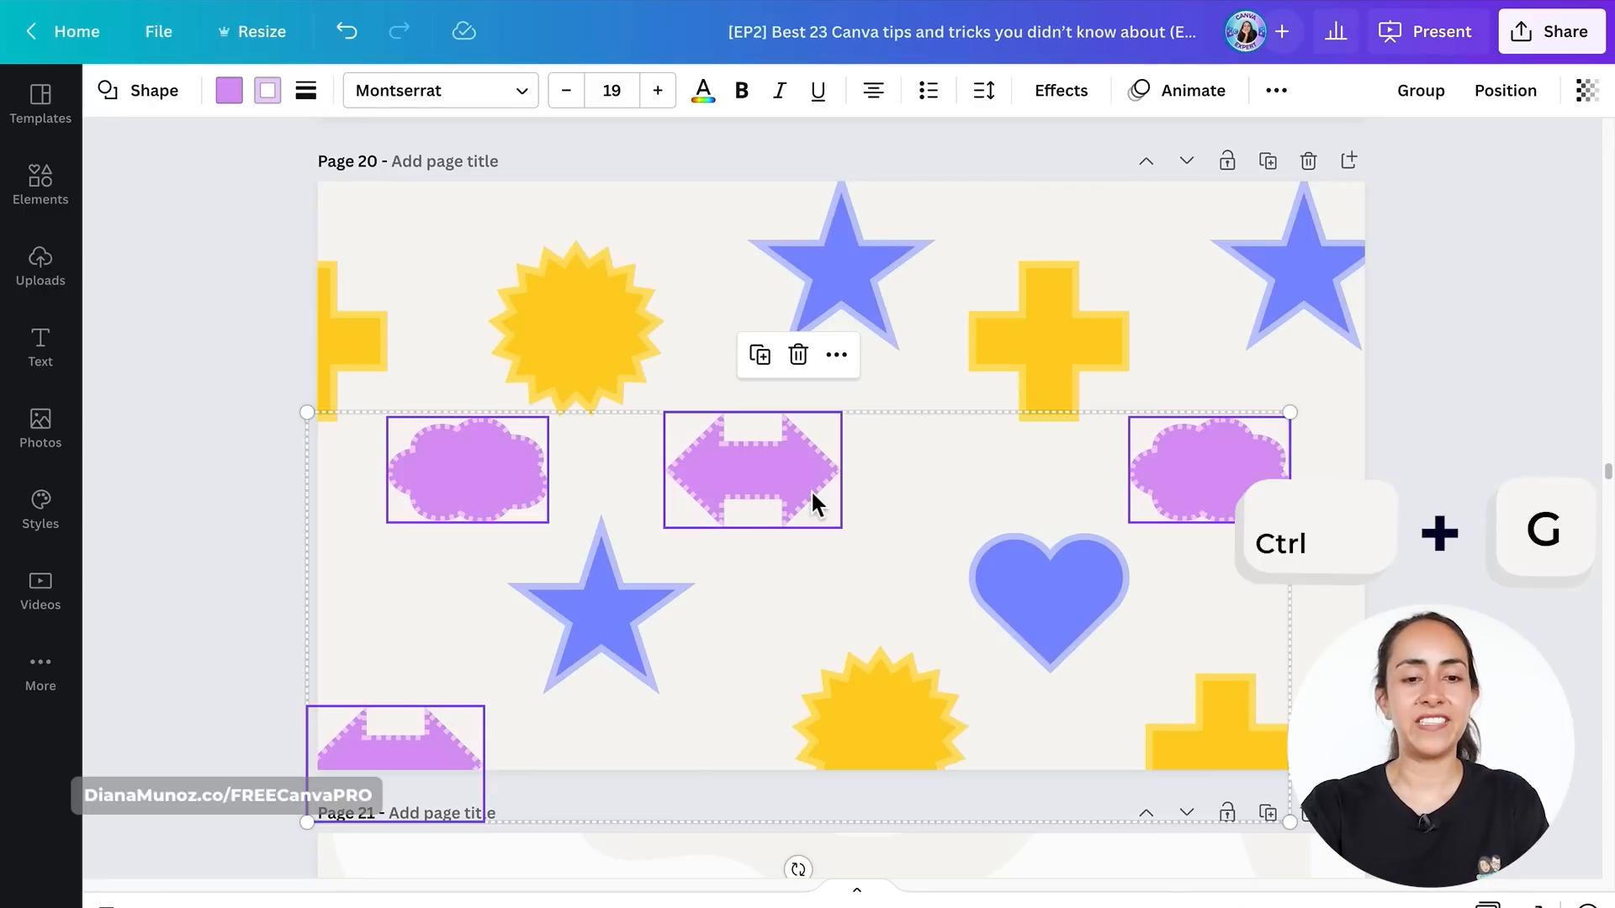
{"action": "key", "text": "ctrl+g"}
- Nudge the purple group slightly left, then ungroup it
{"action": "left_click_drag", "start_coordinate": [1207, 443], "coordinate": [1166, 474]}
{"action": "left_click", "coordinate": [1479, 255]}
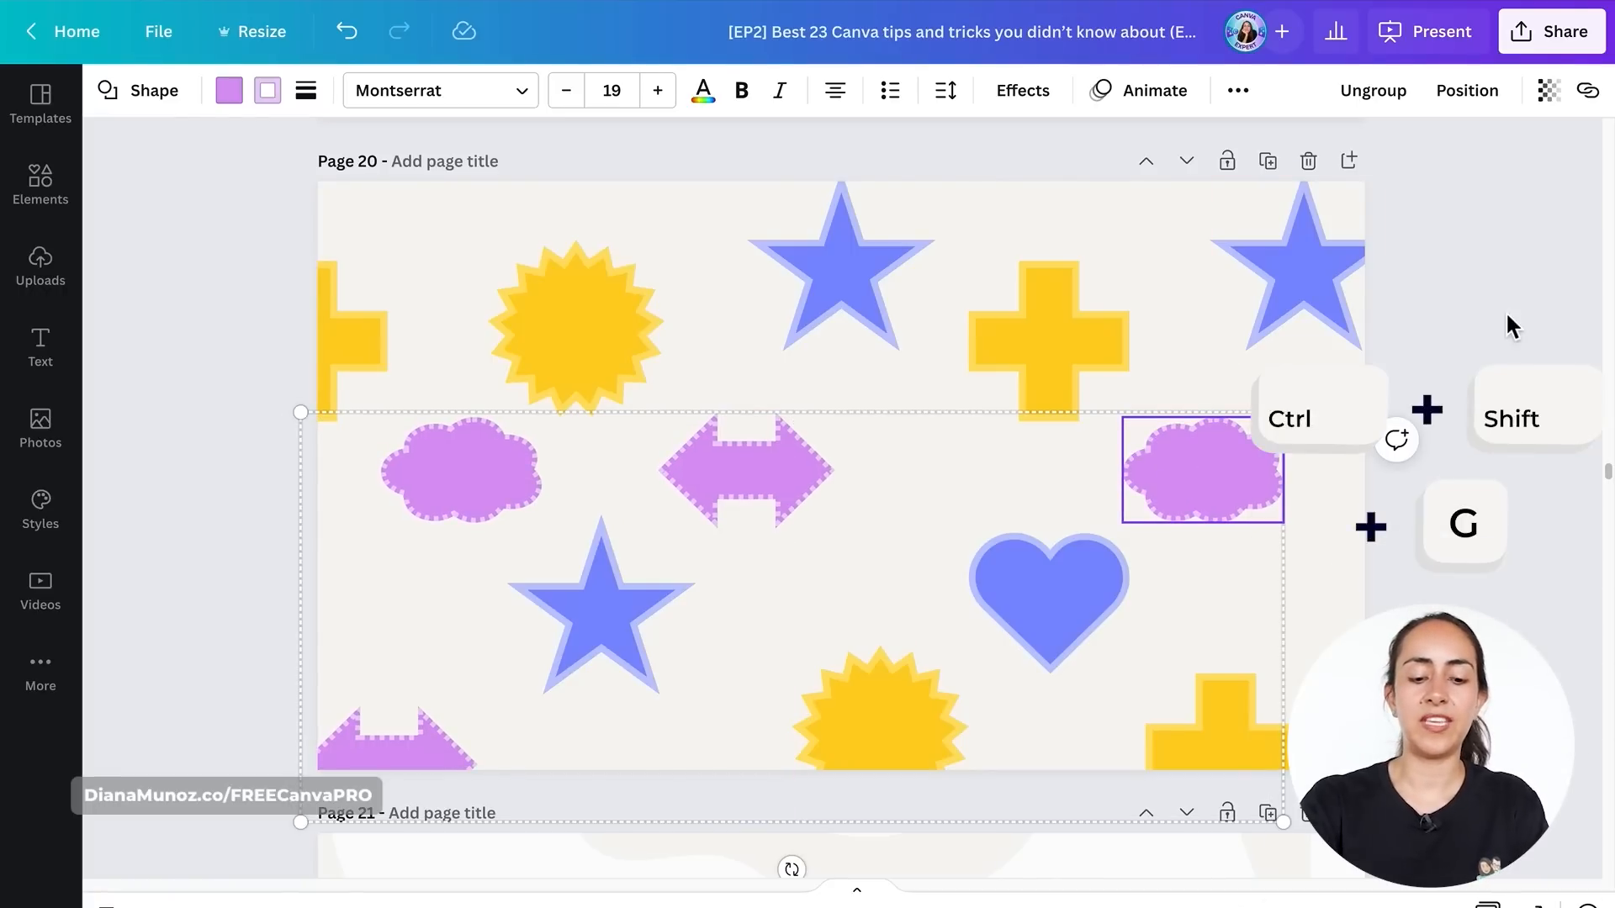
{"action": "key", "text": "ctrl+shift+g"}
{"action": "key", "text": "Escape"}
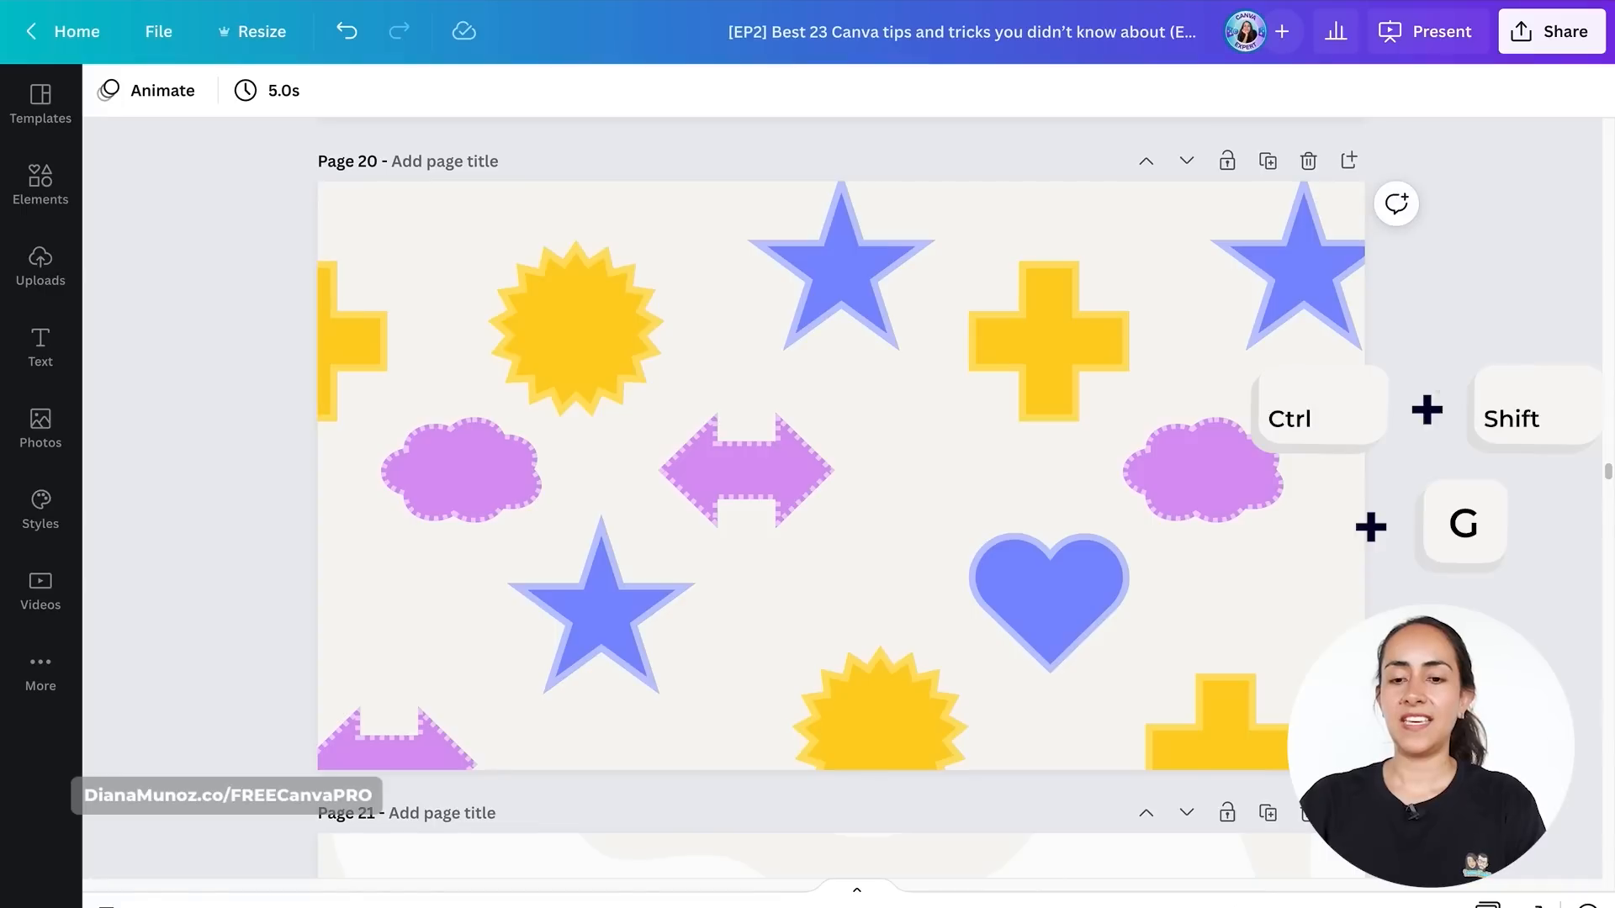
- Select the four purple shapes again, regroup them, then ungroup them once more
{"action": "mouse_move", "coordinate": [1269, 451]}
{"action": "left_mouse_down"}
{"action": "mouse_move", "coordinate": [1506, 343]}
{"action": "mouse_move", "coordinate": [1139, 530]}
{"action": "mouse_move", "coordinate": [1273, 407]}
{"action": "mouse_move", "coordinate": [1245, 450]}
{"action": "left_mouse_up"}
{"action": "left_click", "coordinate": [749, 468], "text": "shift"}
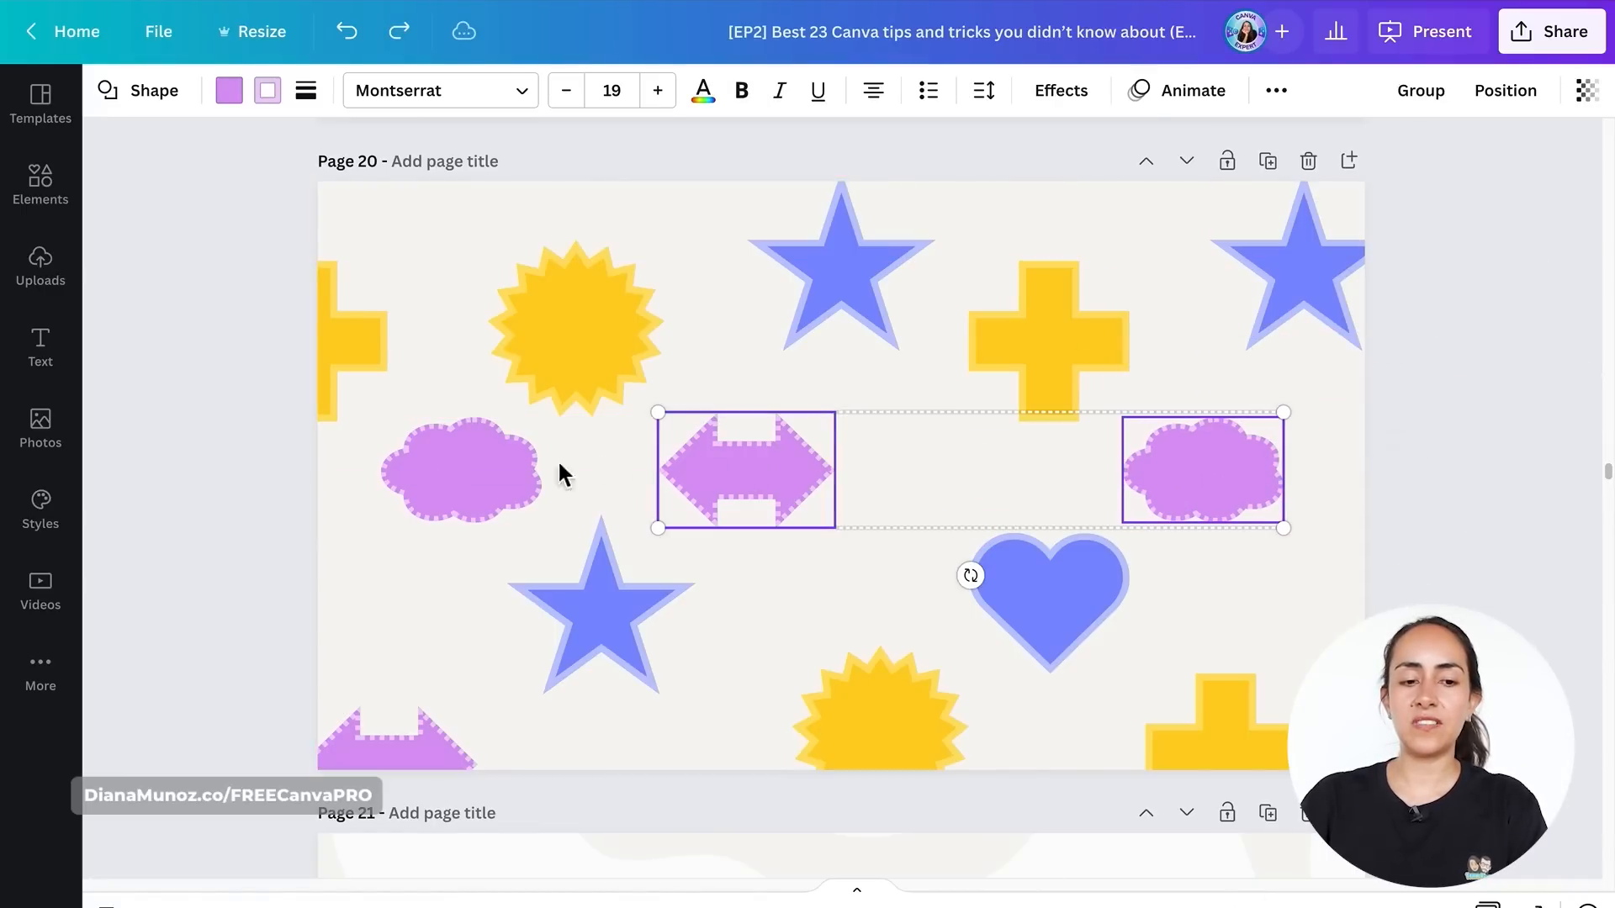
{"action": "left_click", "coordinate": [461, 469], "text": "shift"}
{"action": "left_click", "coordinate": [391, 745], "text": "shift"}
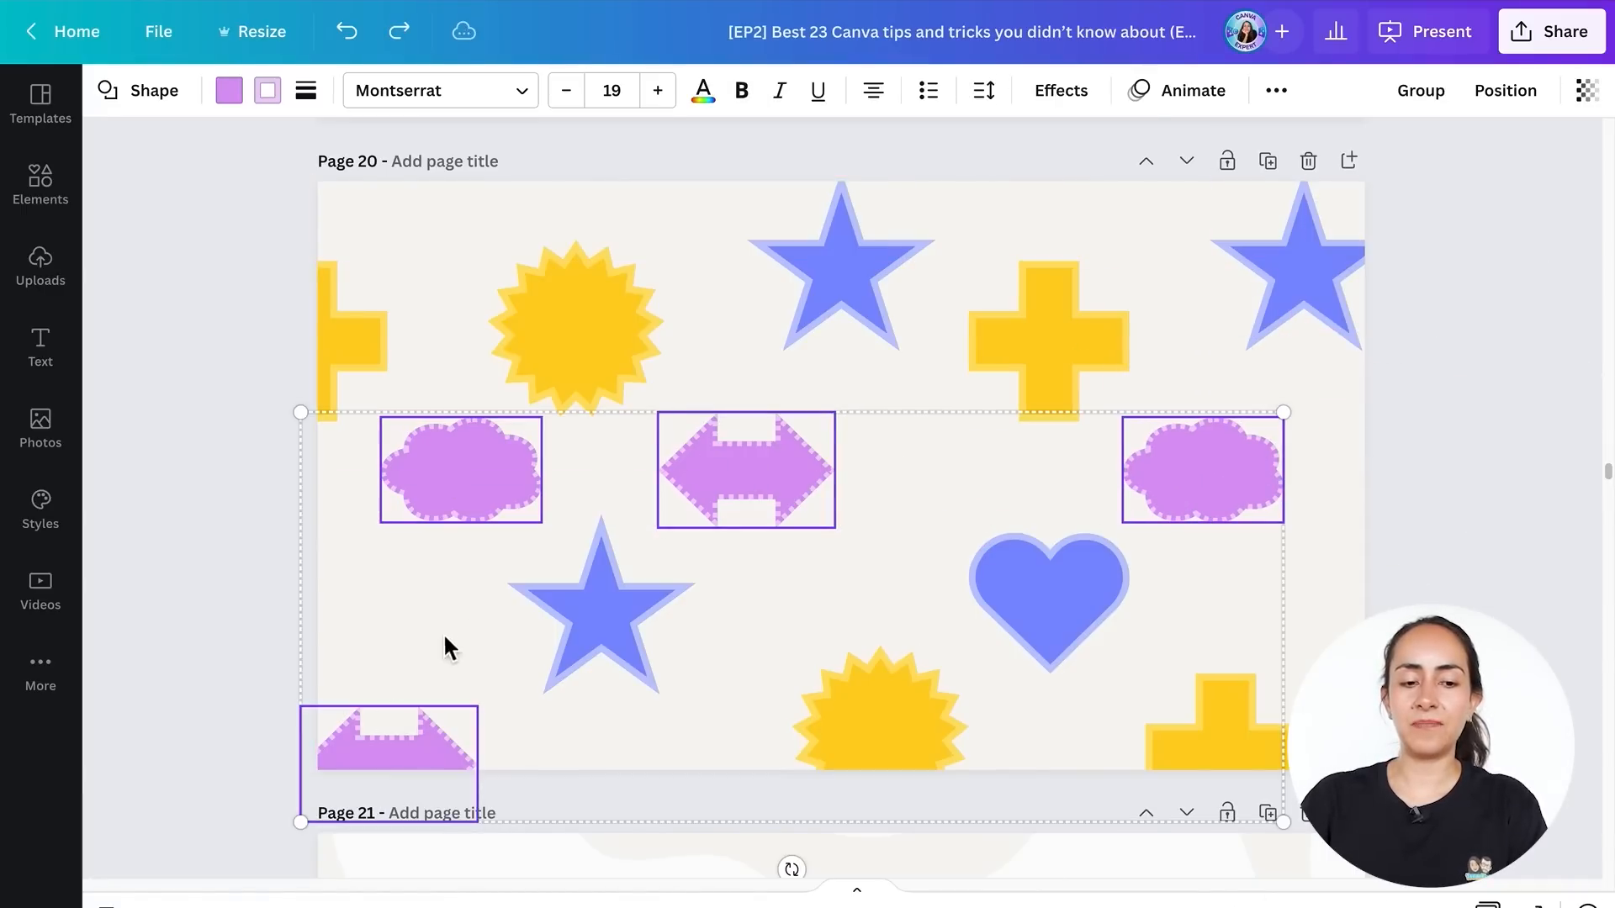
{"action": "right_click", "coordinate": [451, 456]}
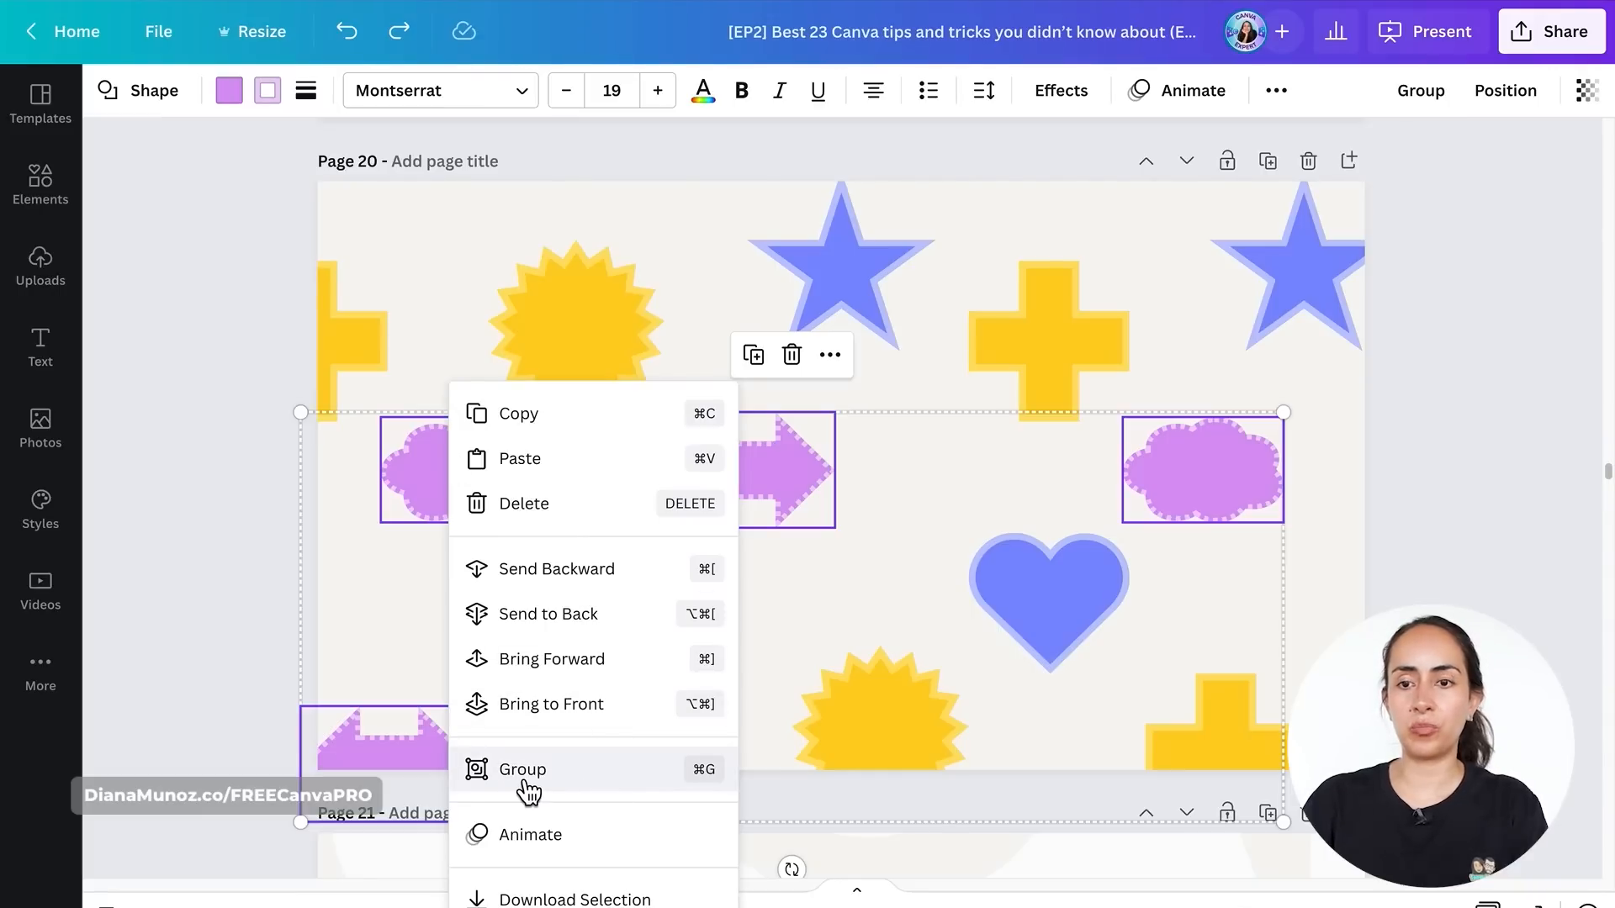
{"action": "left_click", "coordinate": [1337, 98]}
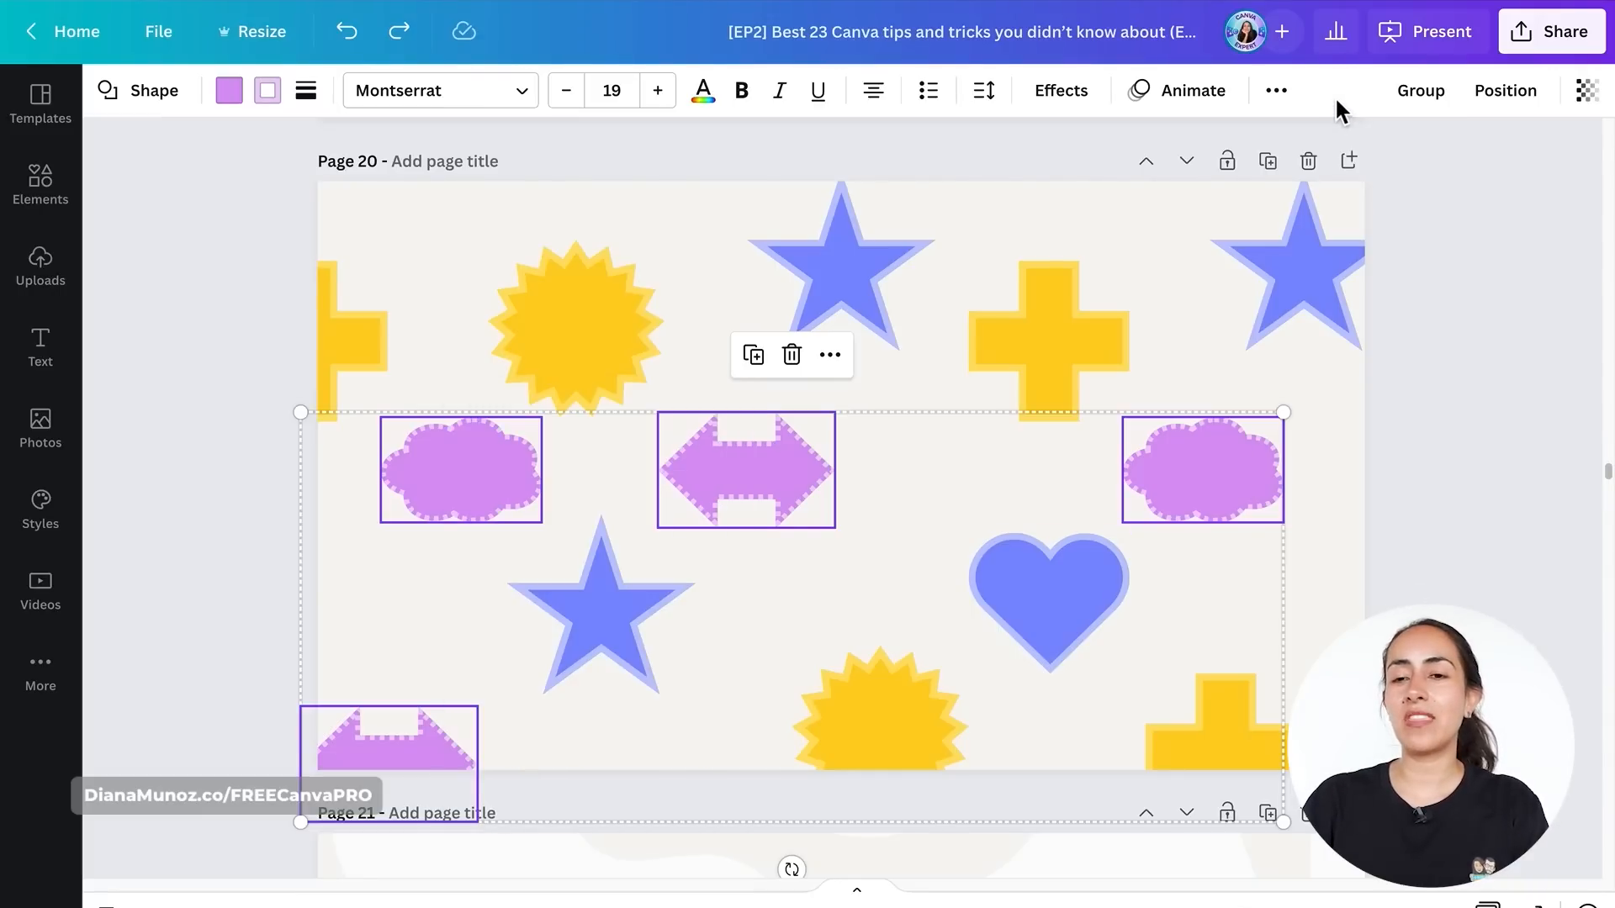
{"action": "left_click", "coordinate": [1425, 108]}
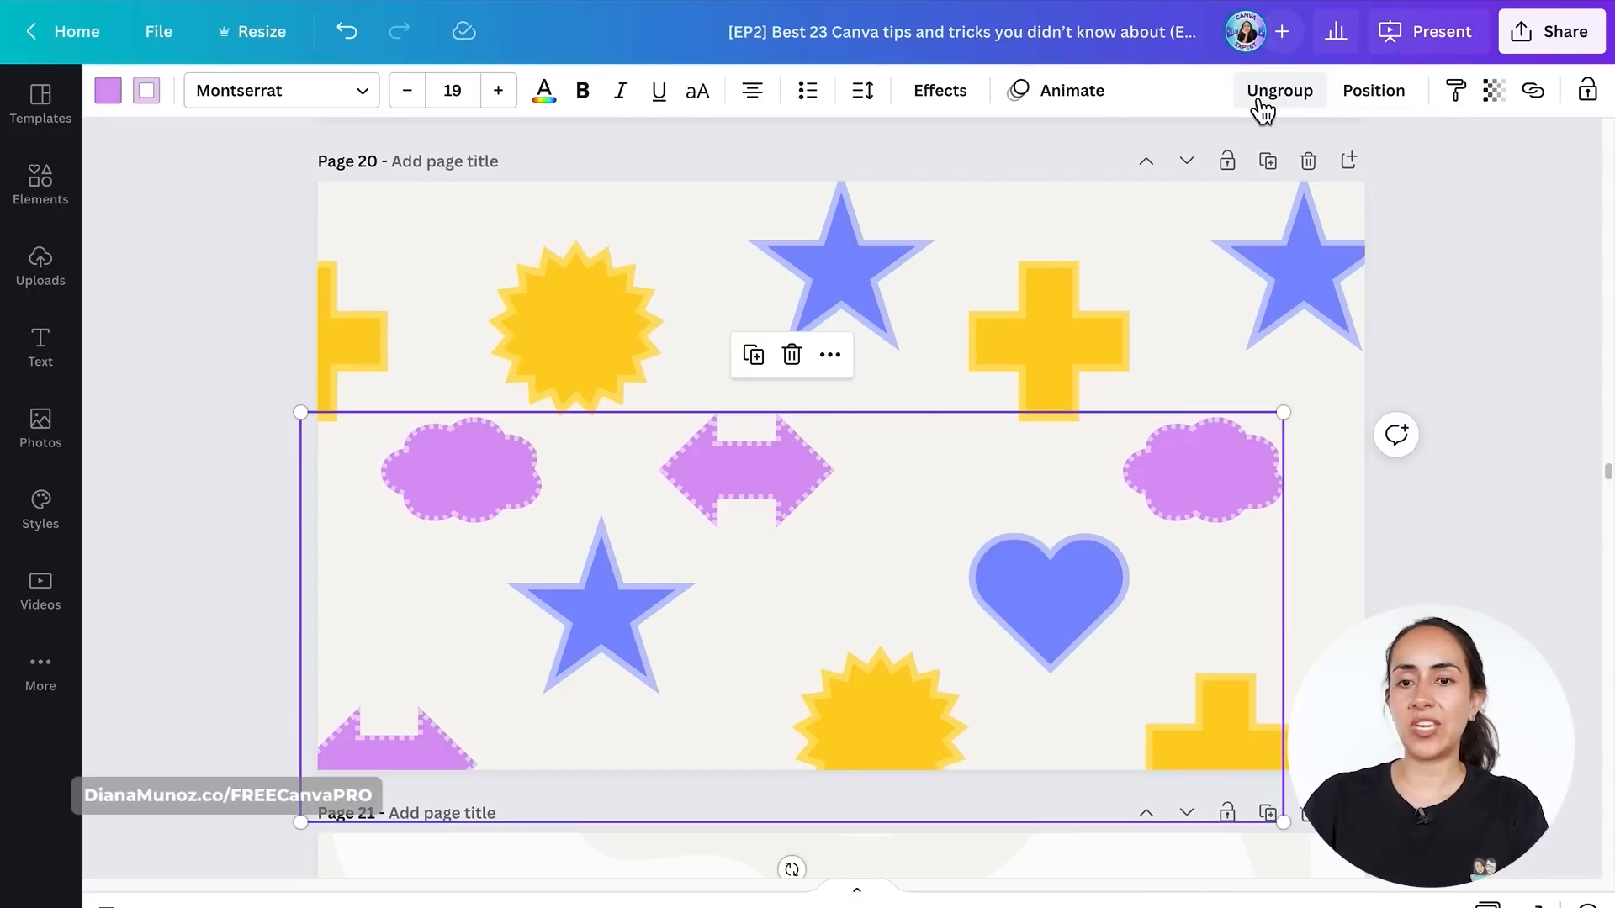
{"action": "left_click", "coordinate": [1300, 107]}
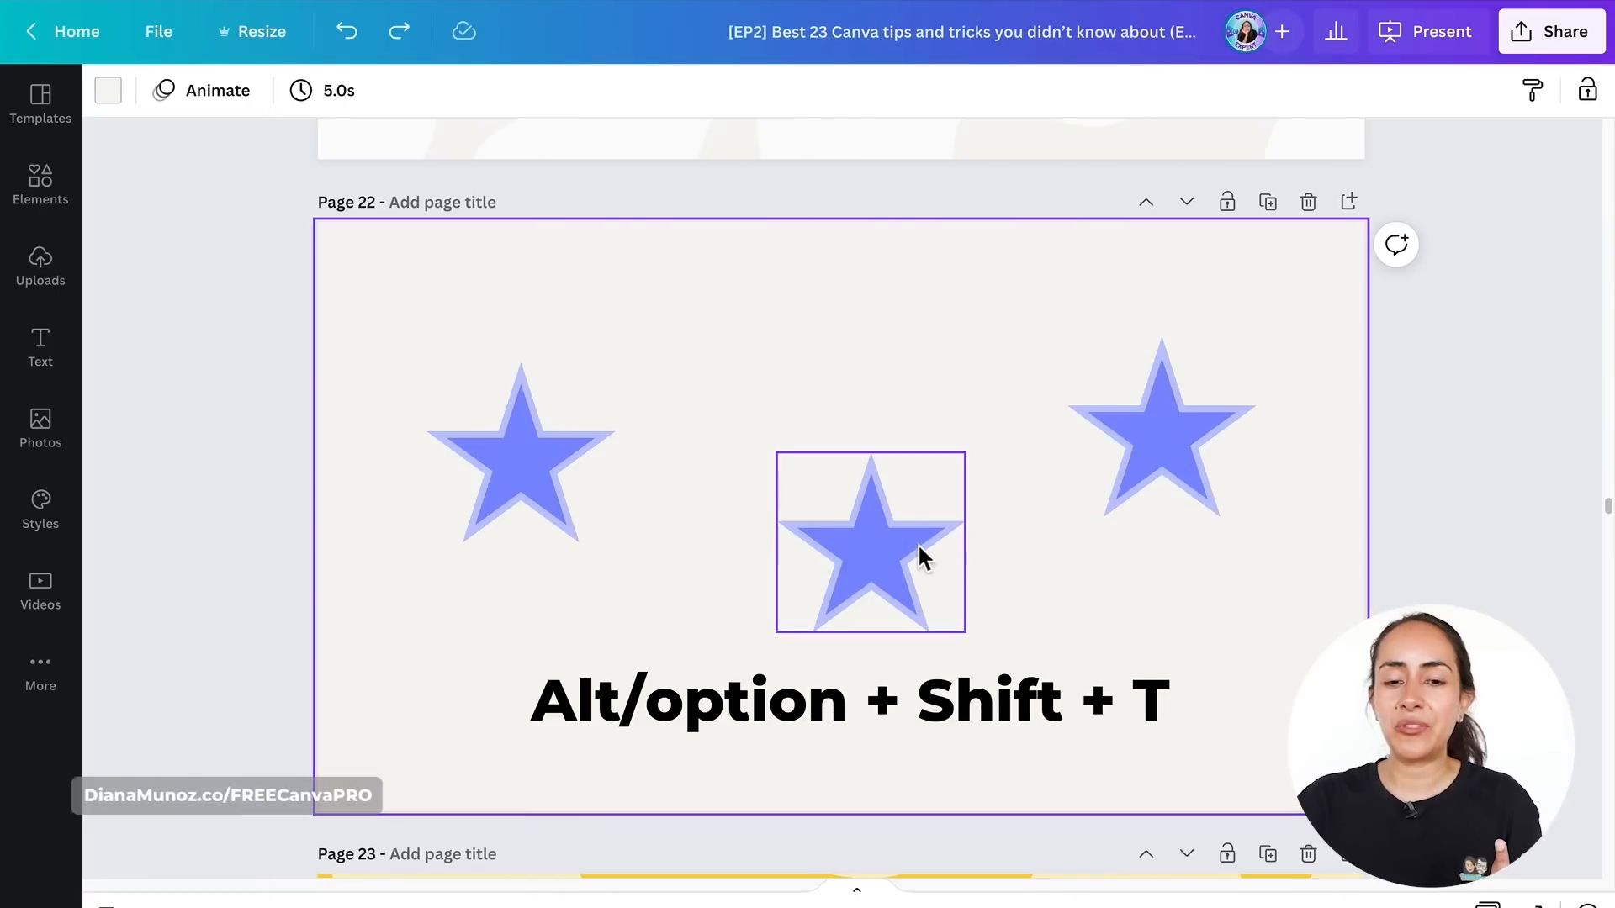
- Move the three stars to uneven heights: middle star slightly up, left star higher, right star lower
{"action": "left_click", "coordinate": [900, 435]}
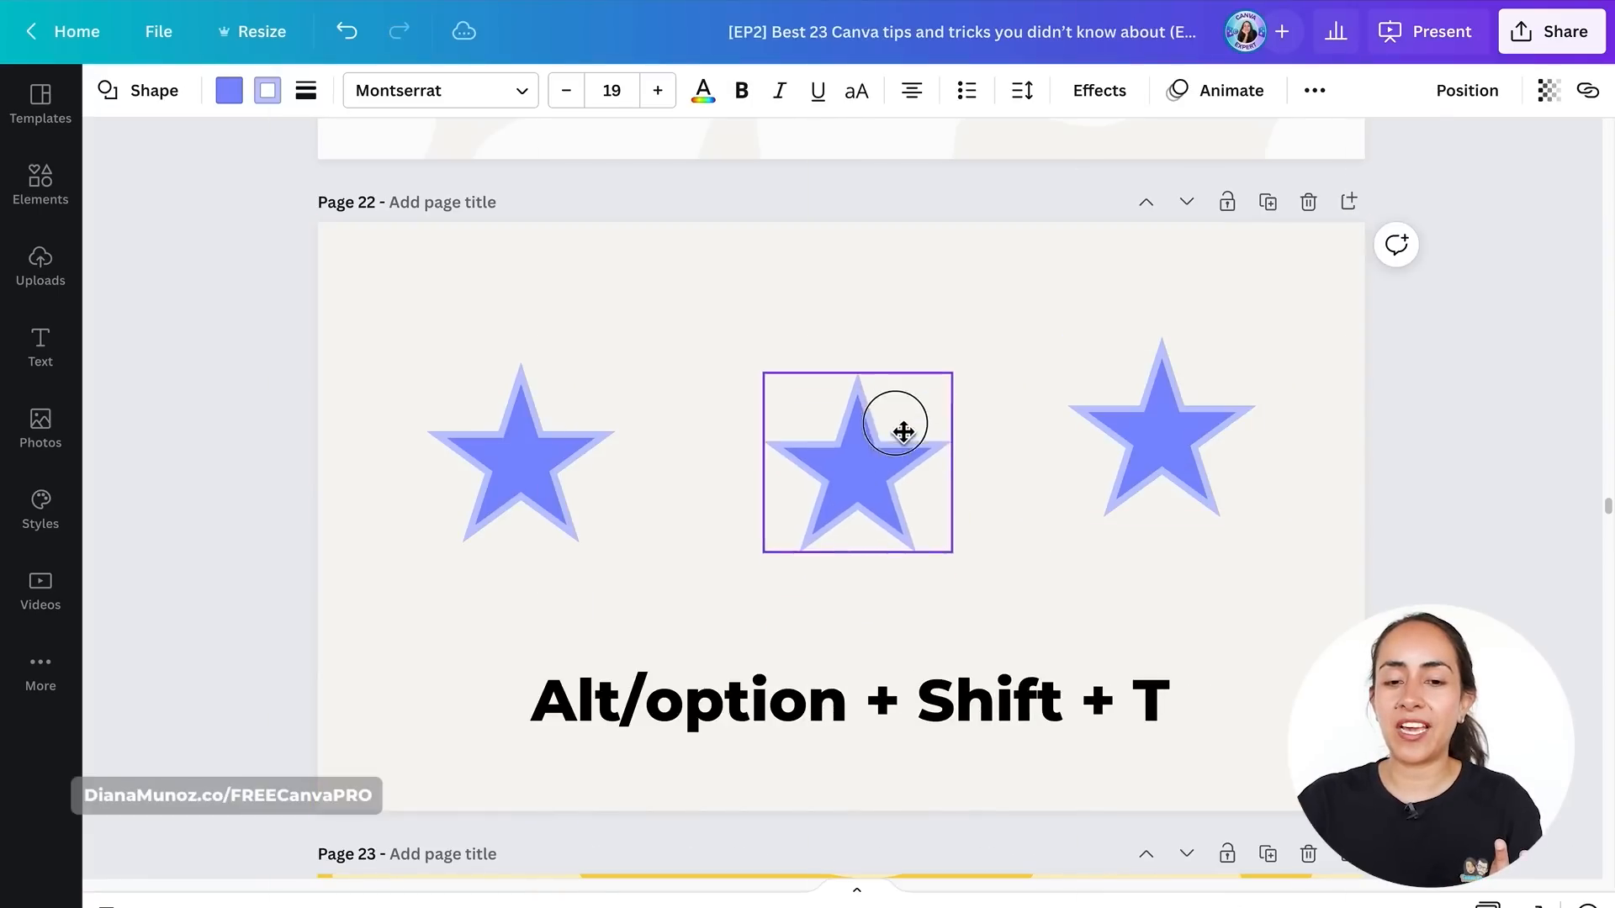
{"action": "left_click_drag", "start_coordinate": [904, 437], "coordinate": [901, 421]}
{"action": "left_click_drag", "start_coordinate": [508, 447], "coordinate": [530, 354]}
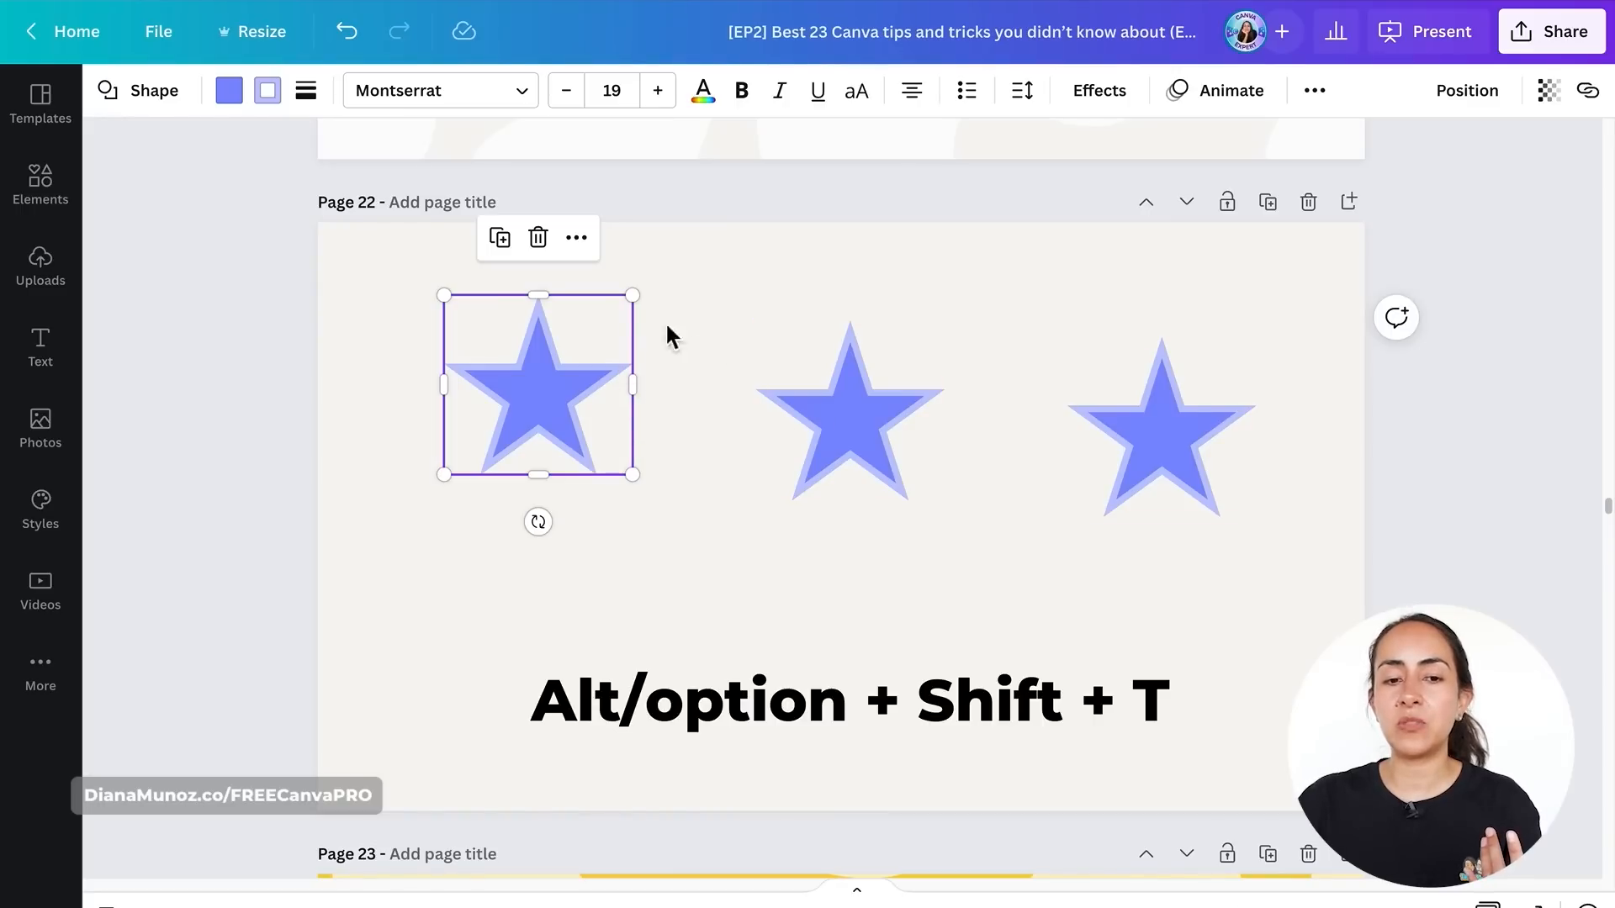
{"action": "left_click_drag", "start_coordinate": [1203, 471], "coordinate": [1208, 459]}
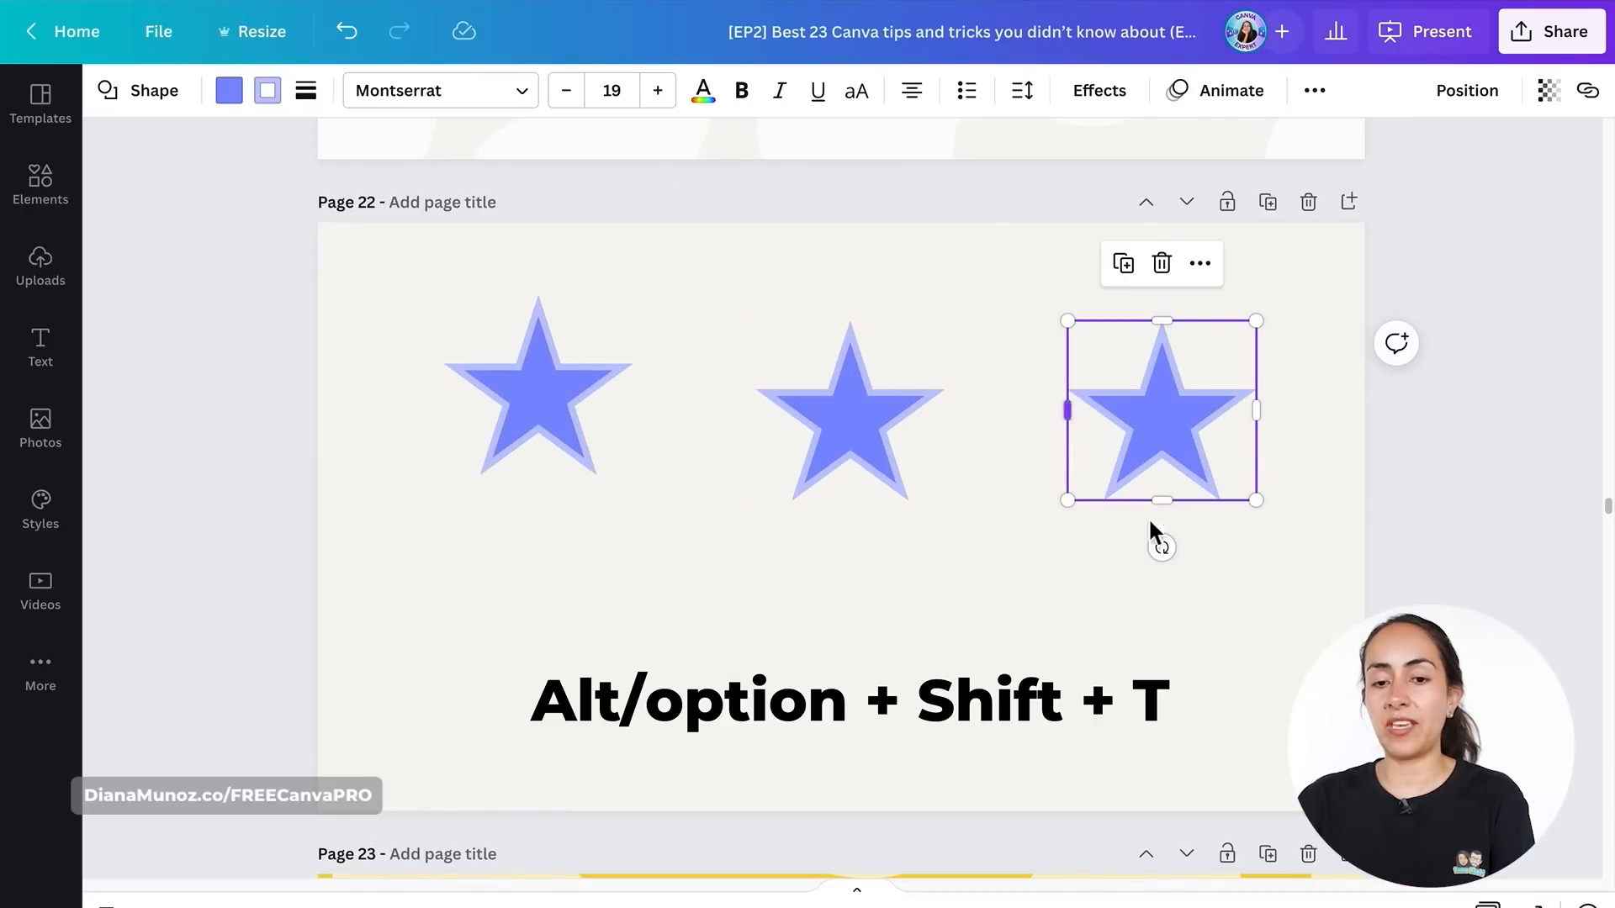
{"action": "left_click", "coordinate": [1265, 559]}
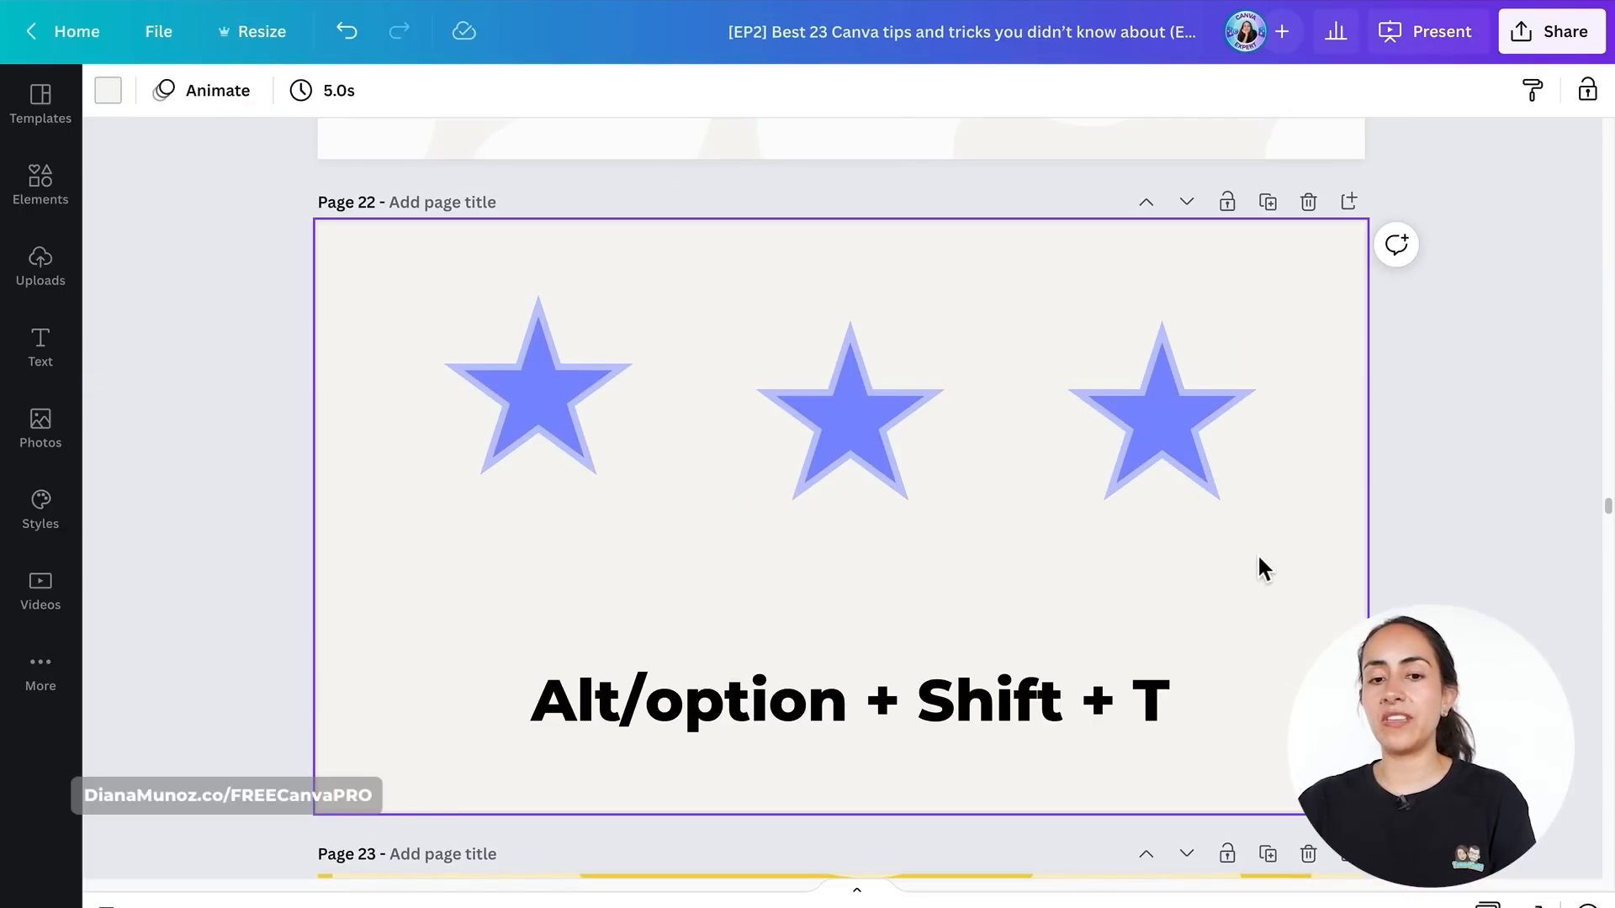
{"action": "left_click_drag", "start_coordinate": [1174, 468], "coordinate": [1184, 531]}
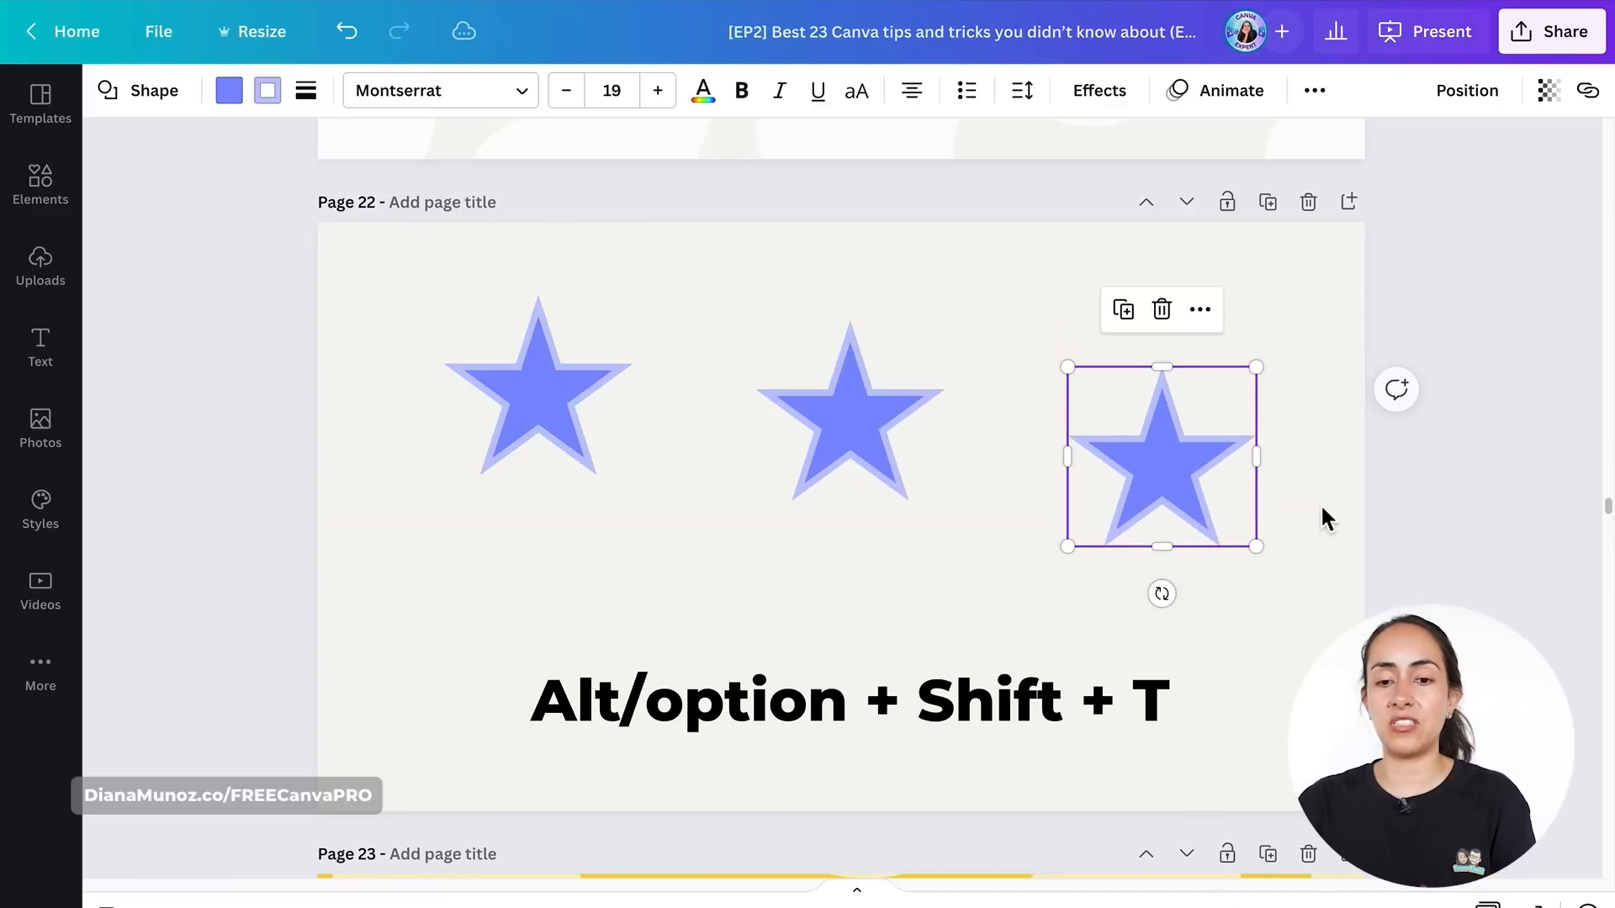
- Select the three stars and tidy them up into an evenly spaced row
{"action": "left_click_drag", "start_coordinate": [1330, 451], "coordinate": [523, 346]}
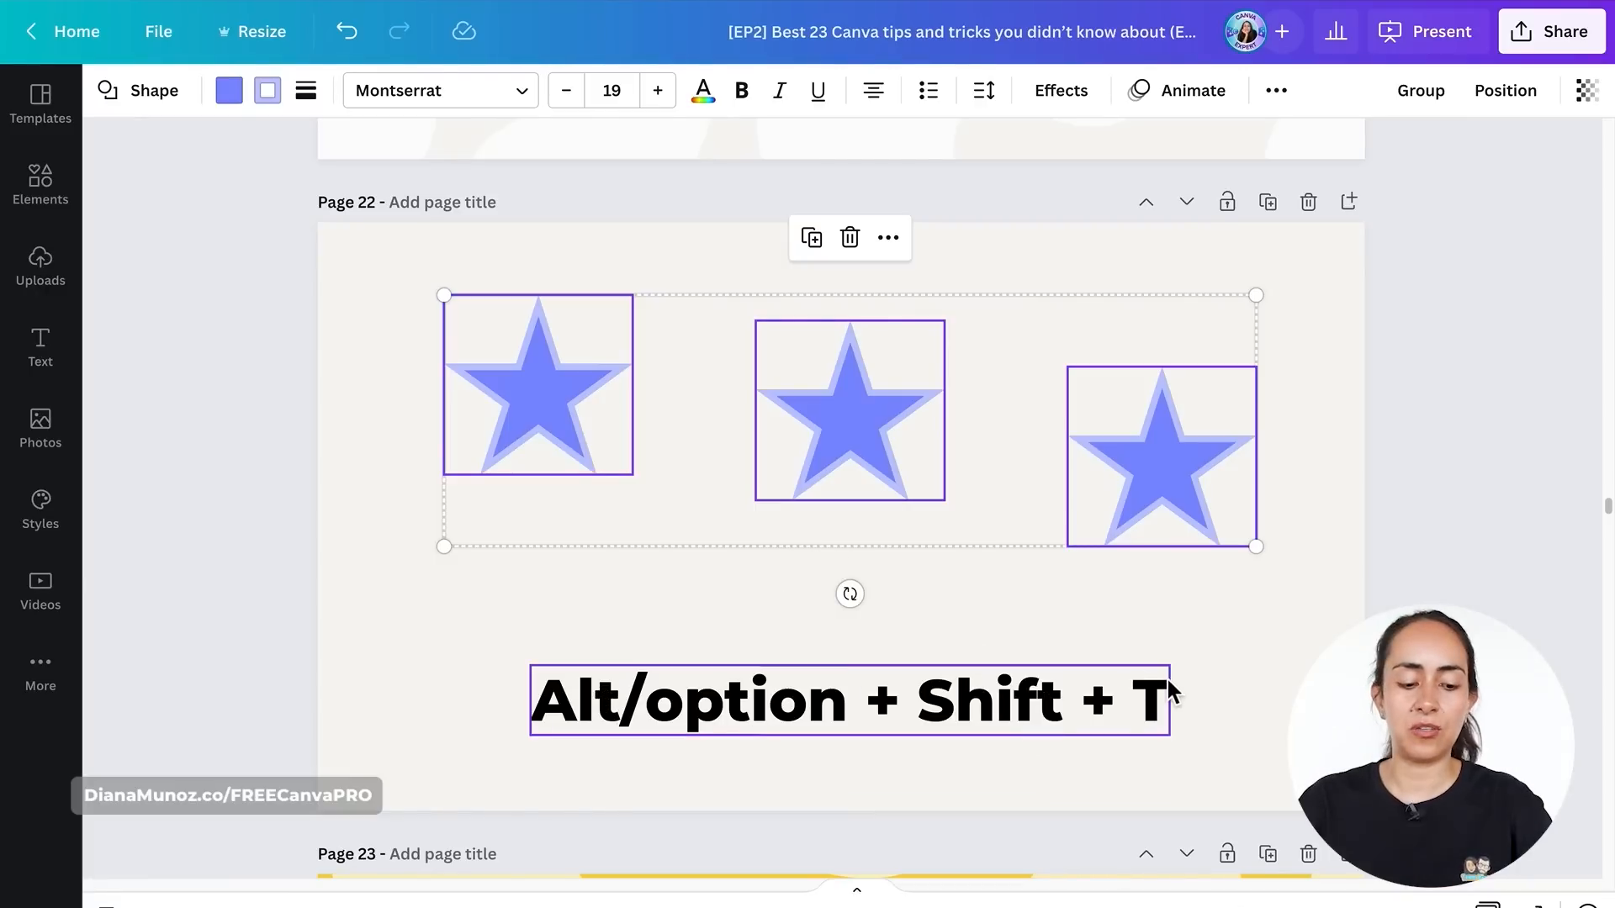
{"action": "key", "text": "alt"}
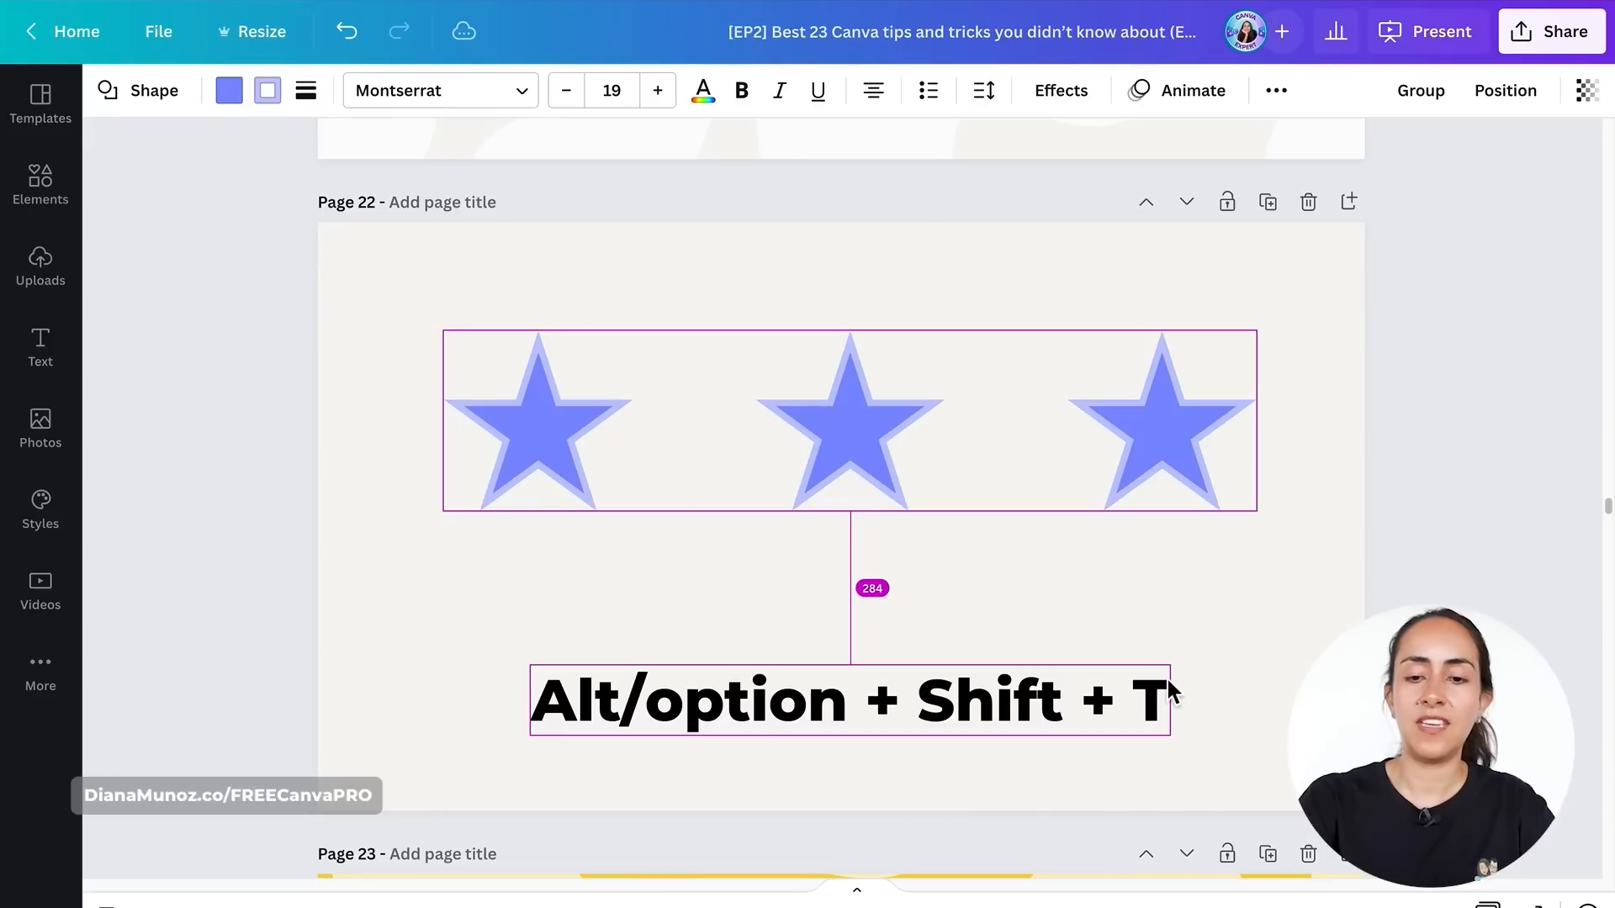
{"action": "key", "text": "alt+shift+t"}
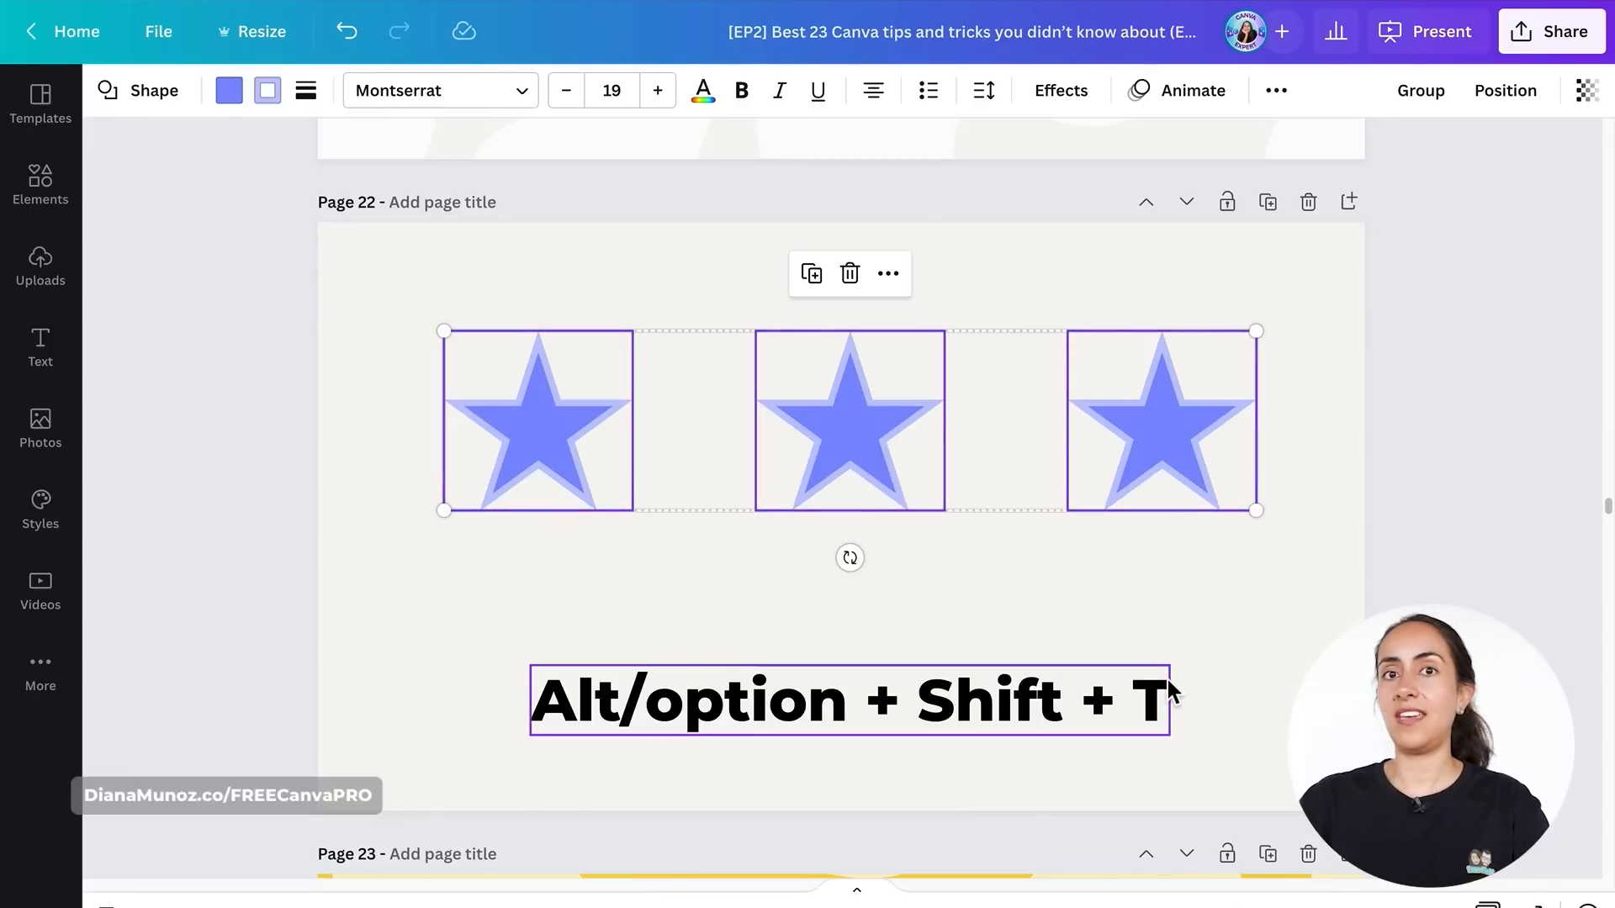
{"action": "left_click", "coordinate": [1325, 503]}
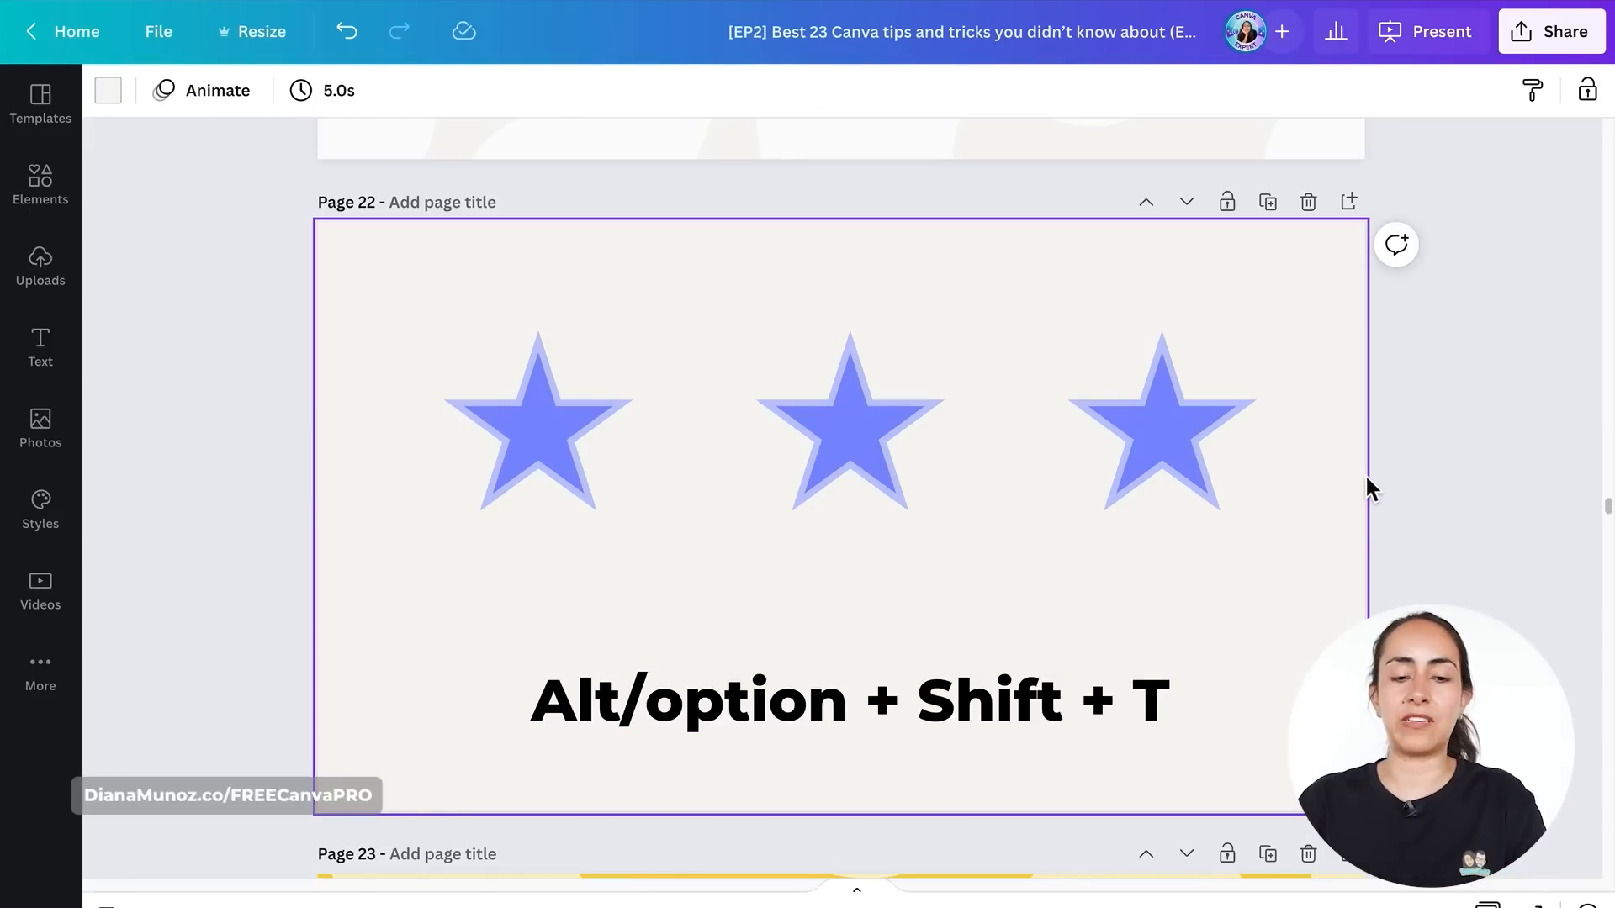
- Undo the tidy-up, reselect the three stars and tidy them up again through the position options
{"action": "key", "text": "ctrl+z"}
{"action": "left_click_drag", "start_coordinate": [1362, 476], "coordinate": [441, 387]}
{"action": "left_click", "coordinate": [1497, 97]}
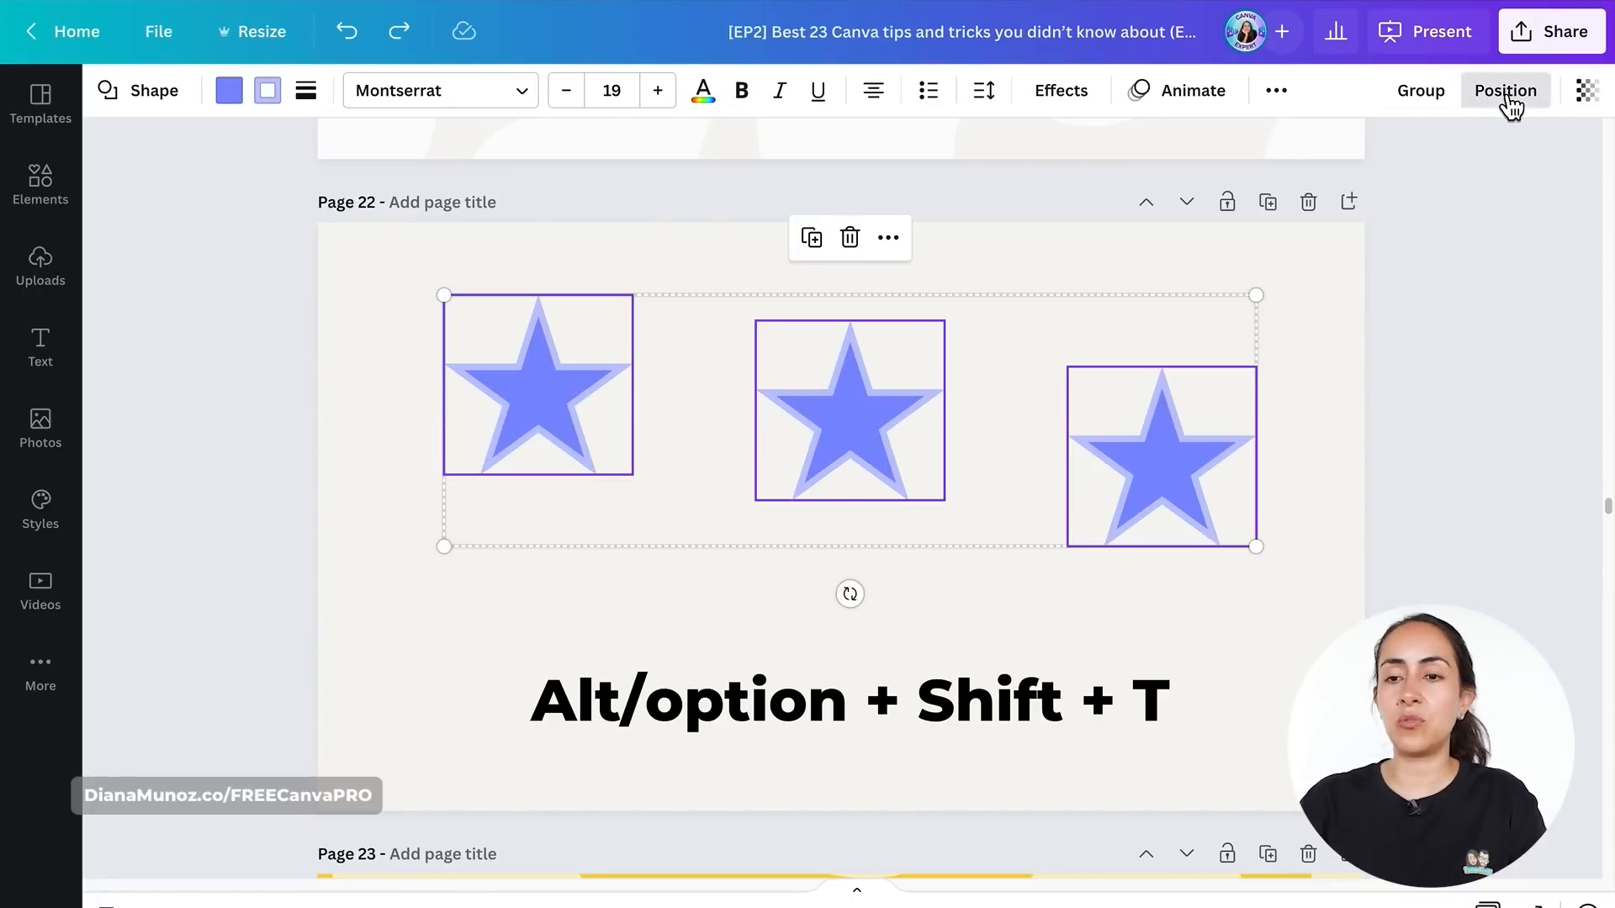
{"action": "left_click", "coordinate": [1284, 488]}
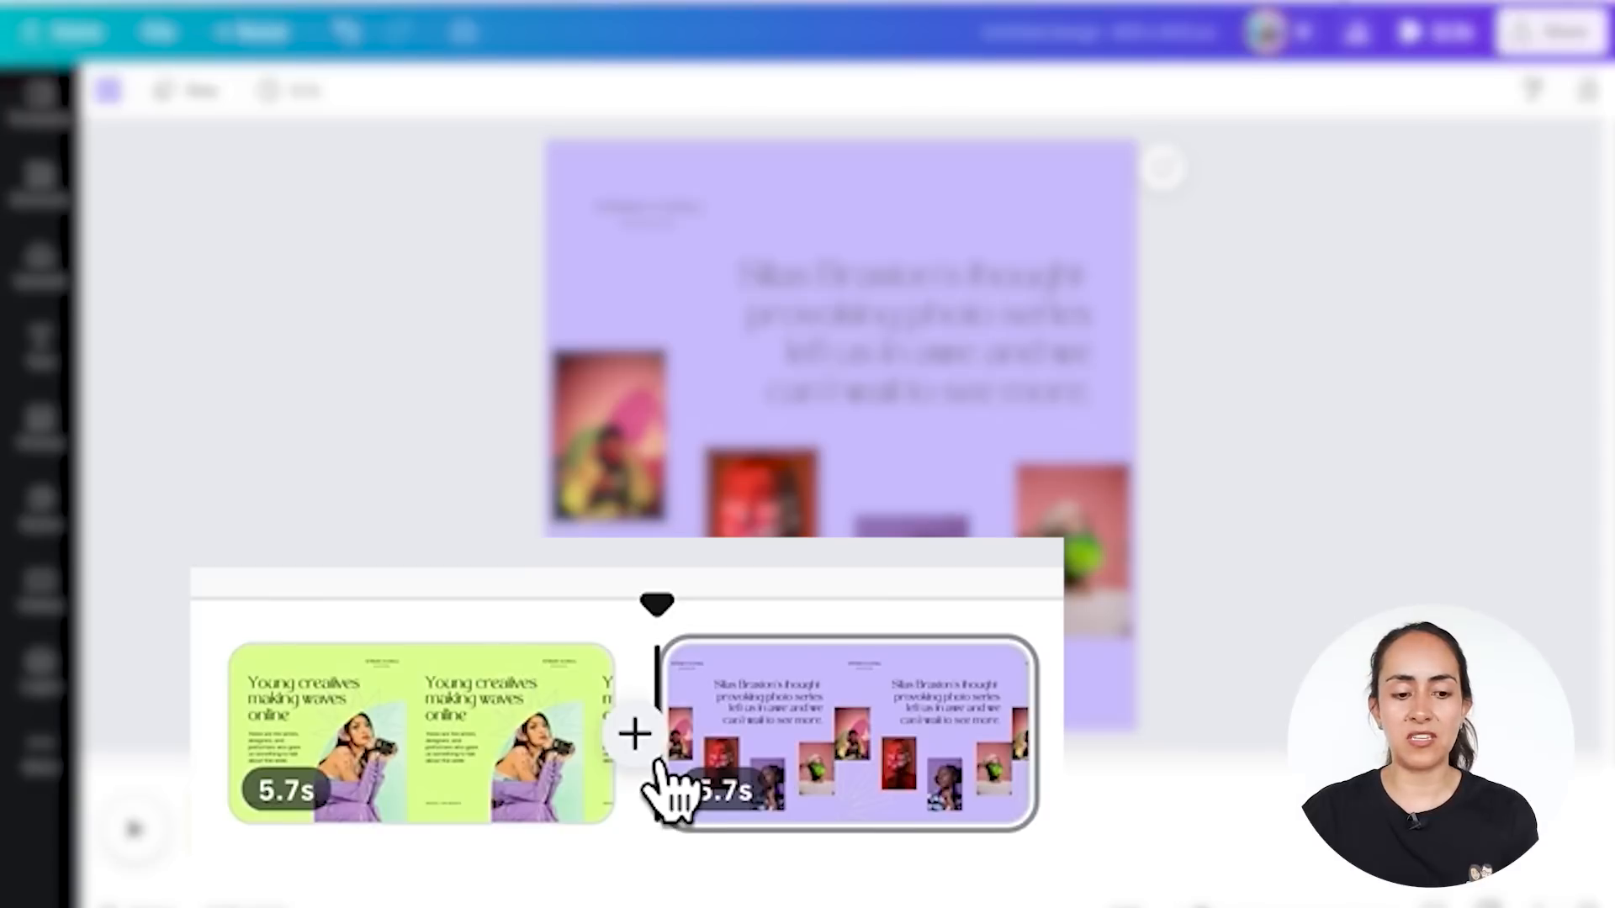
- Add a Dissolve transition between the two pages of the magazine design
{"action": "left_click", "coordinate": [659, 757]}
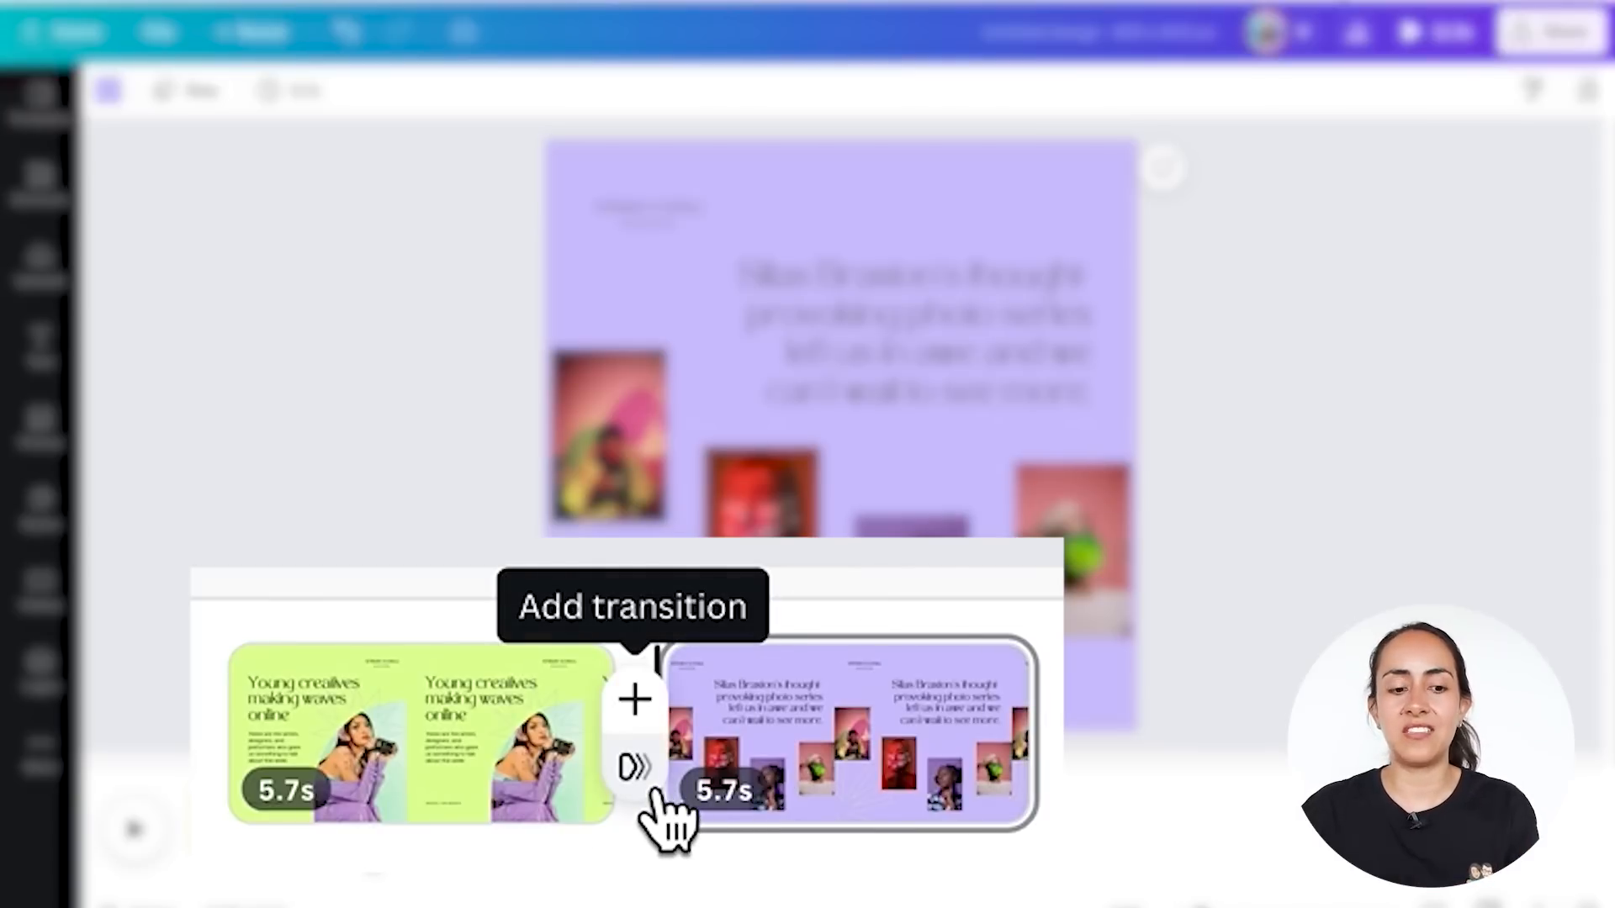
{"action": "left_click", "coordinate": [638, 767]}
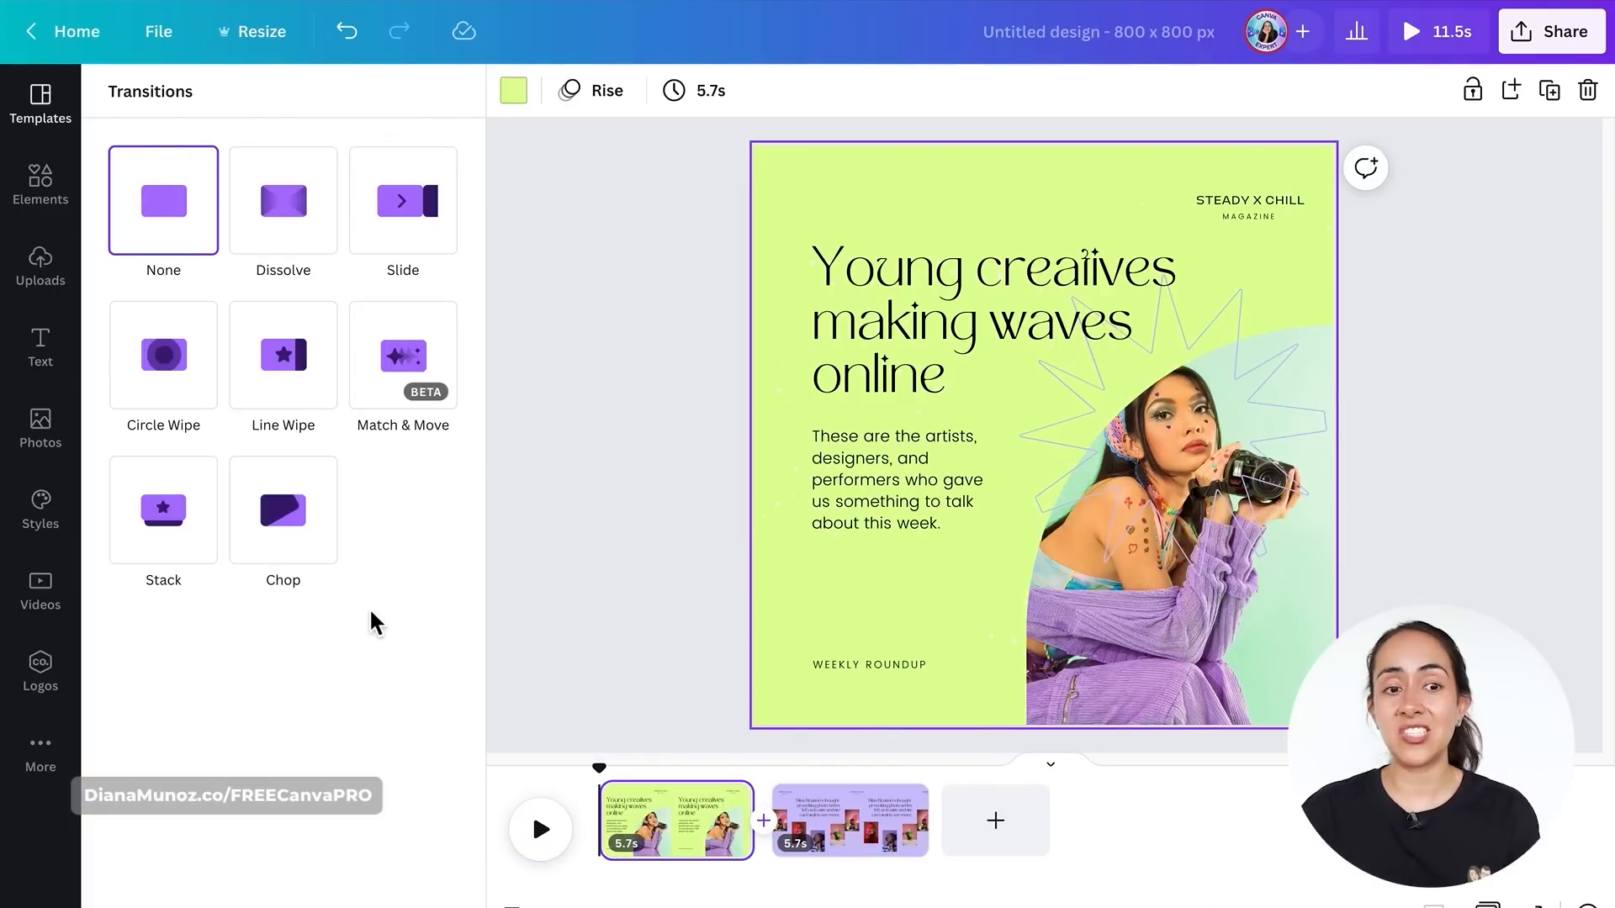
{"action": "left_click", "coordinate": [321, 235]}
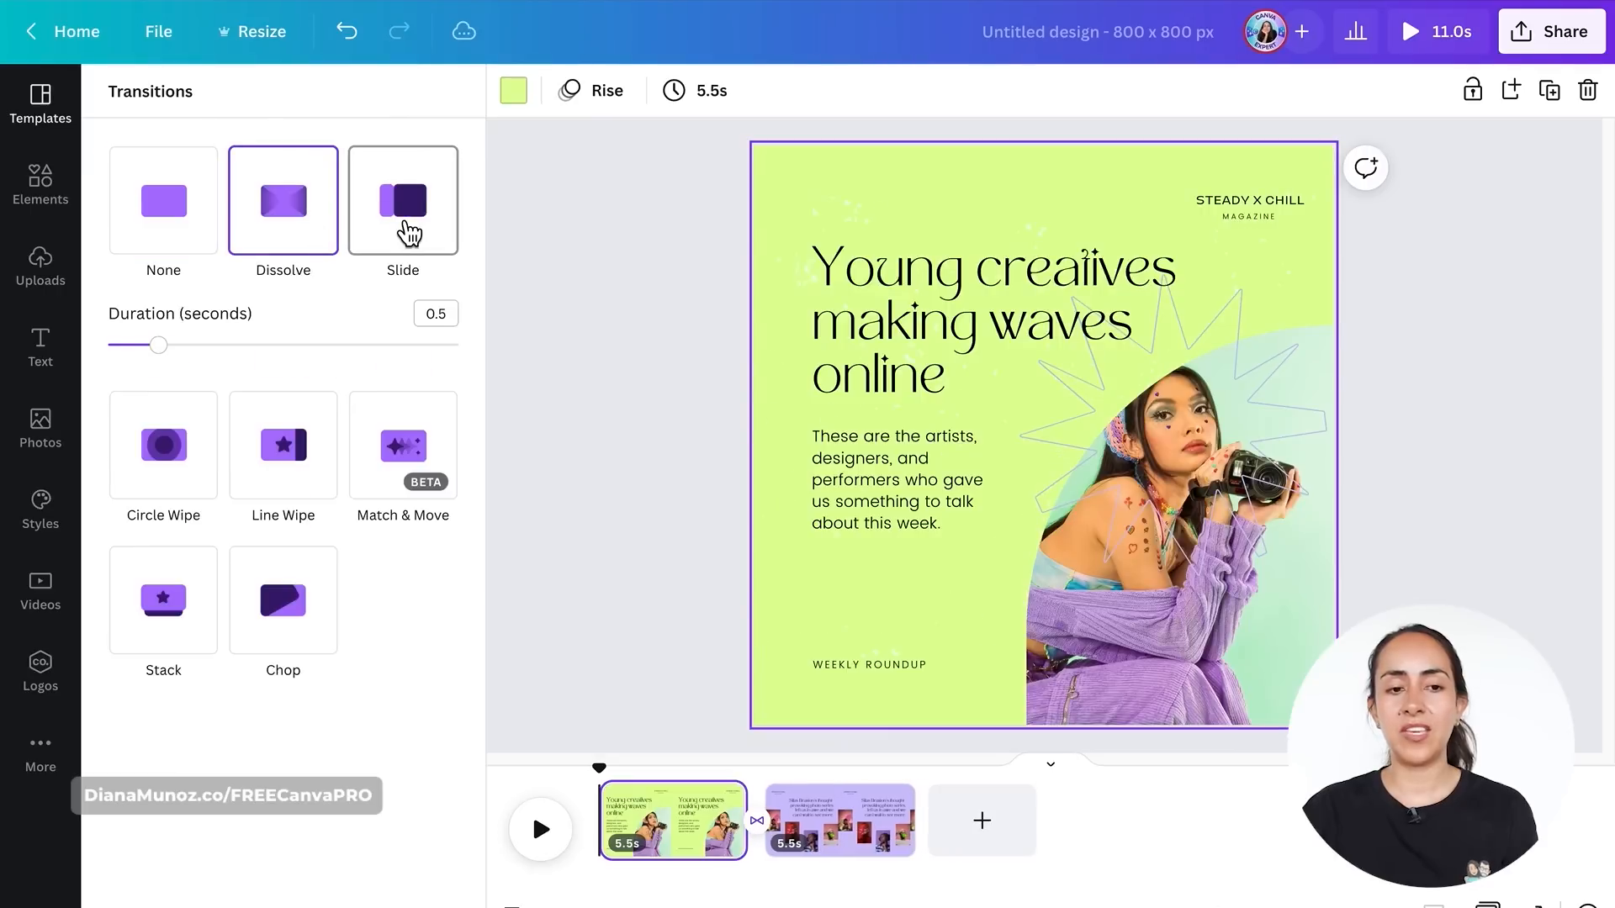
- Change the page transition to Slide
{"action": "left_click", "coordinate": [407, 230]}
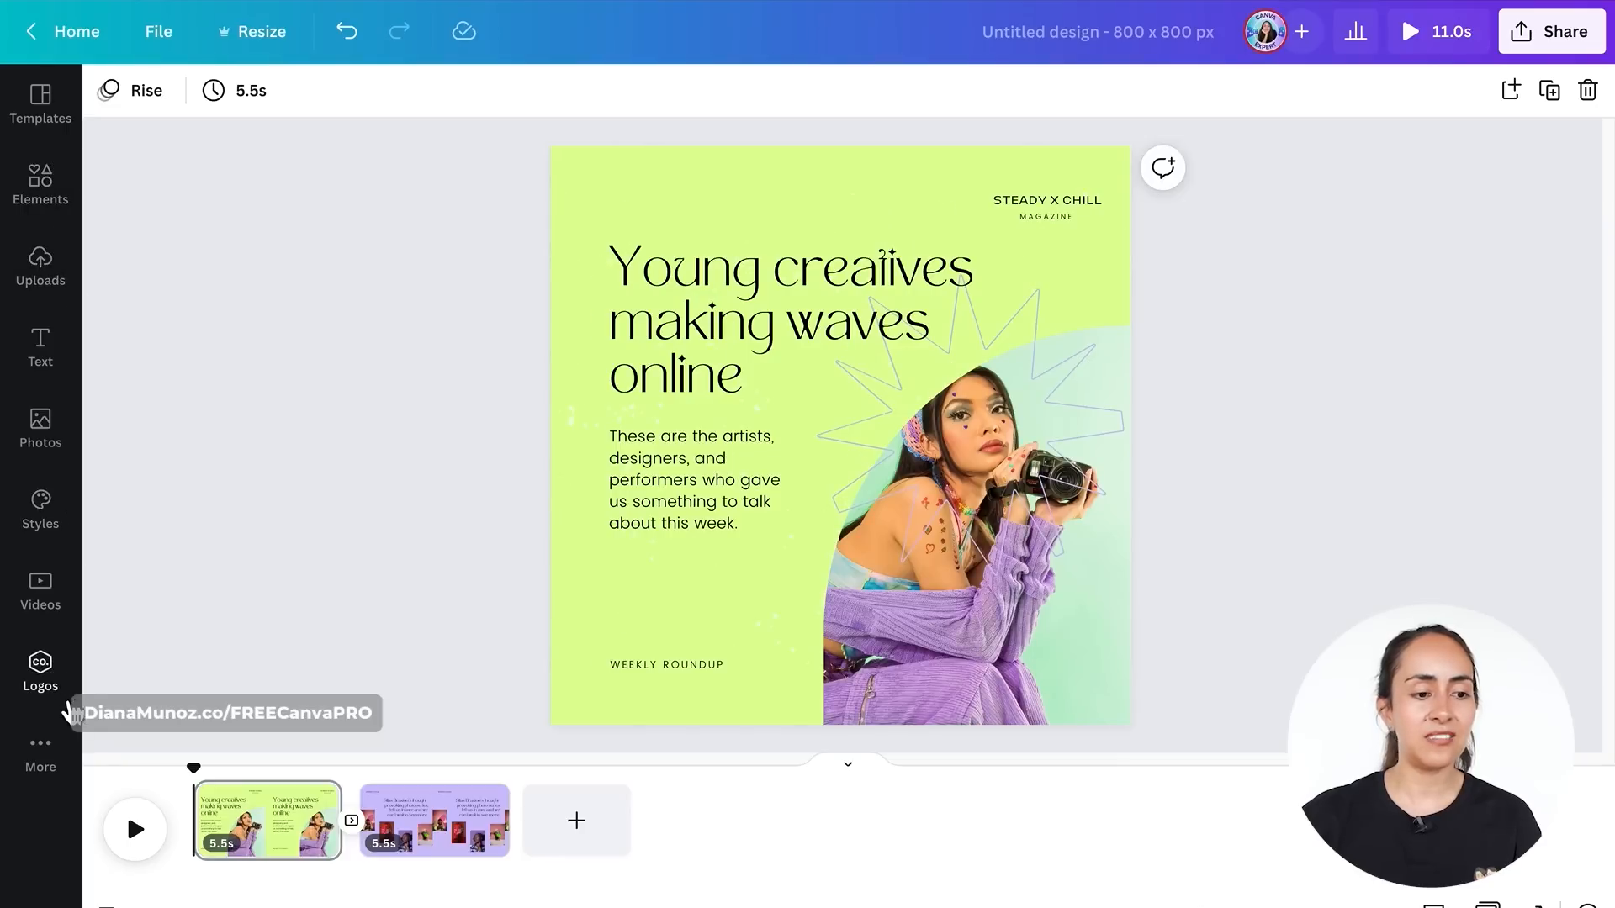
- Add music tracks from the audio library to the video, then remove the extra tracks so only No Stone Unturned remains
{"action": "left_click", "coordinate": [42, 751]}
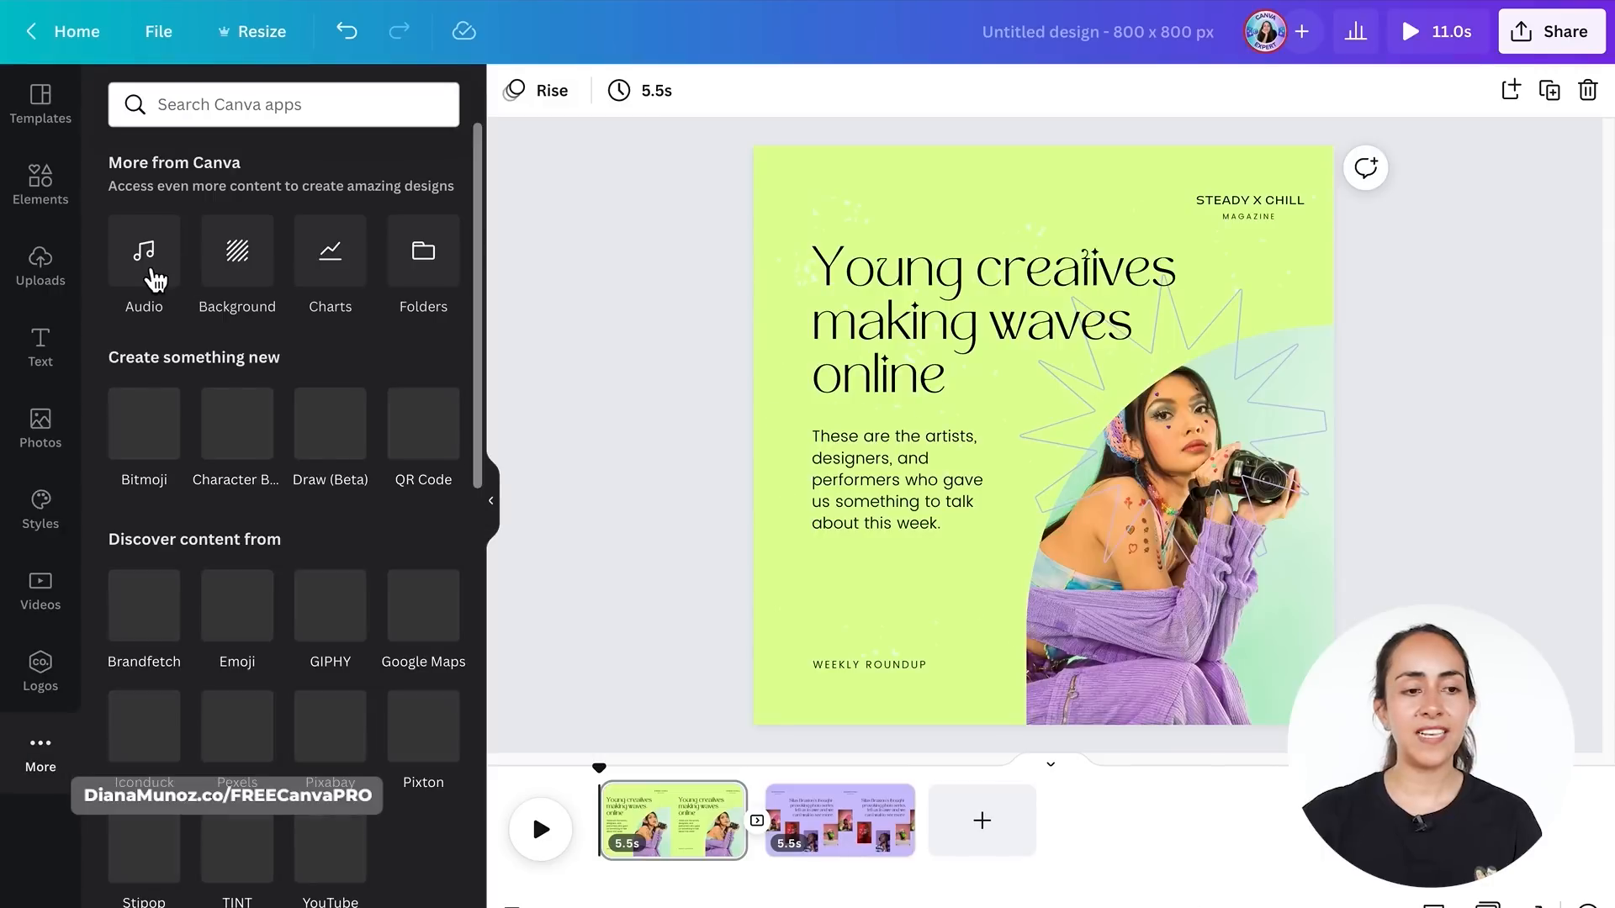
{"action": "left_click", "coordinate": [168, 271]}
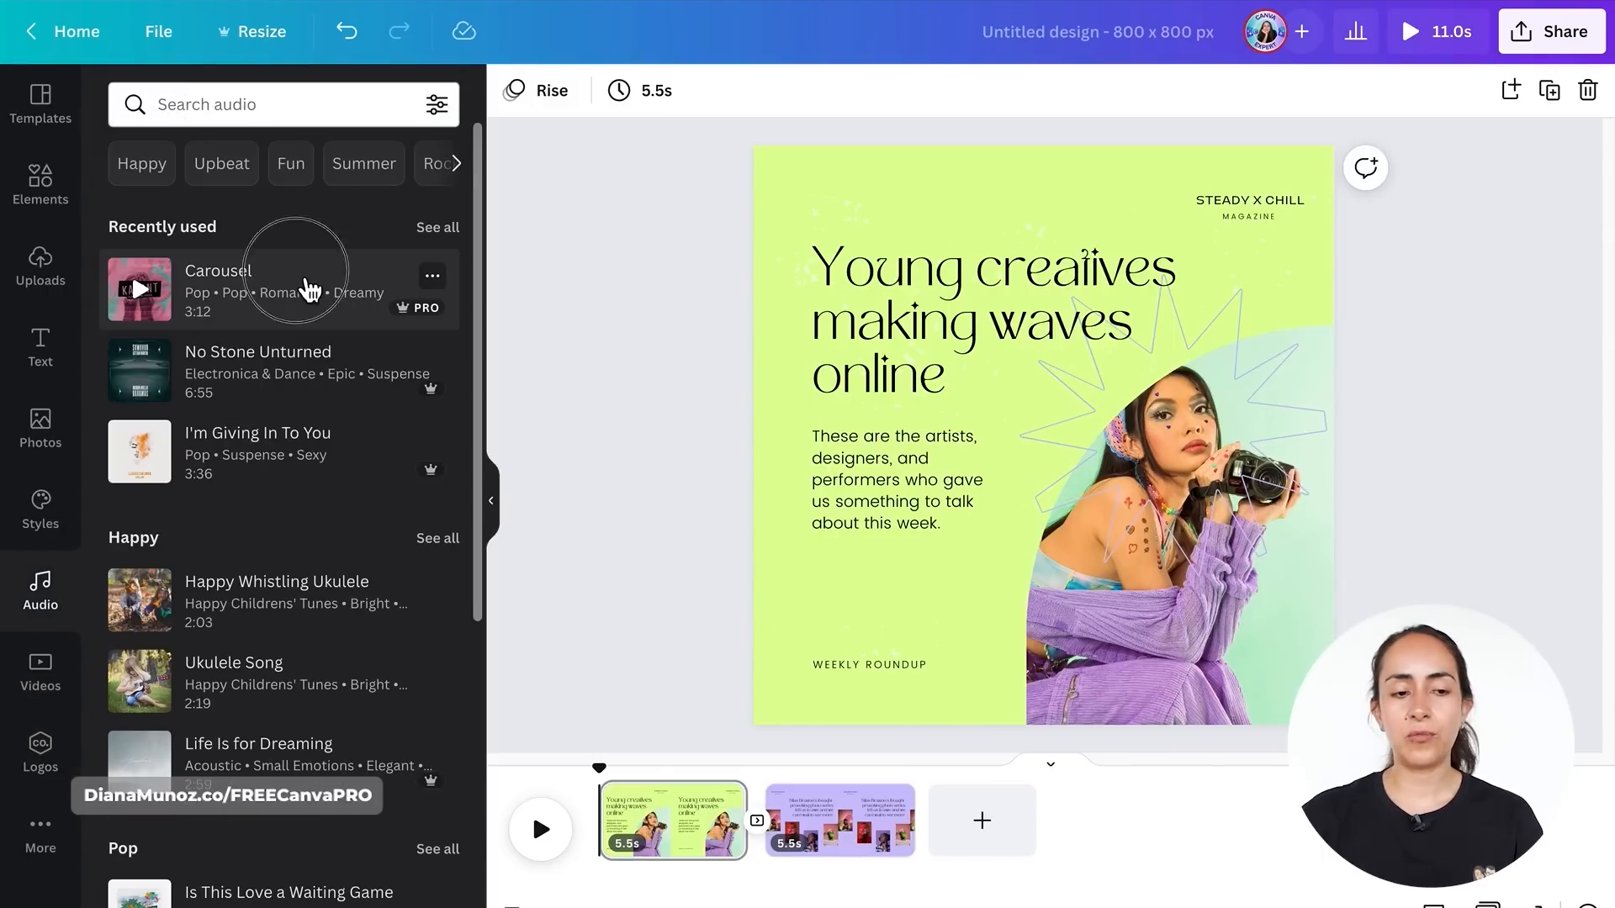
{"action": "left_click", "coordinate": [308, 290]}
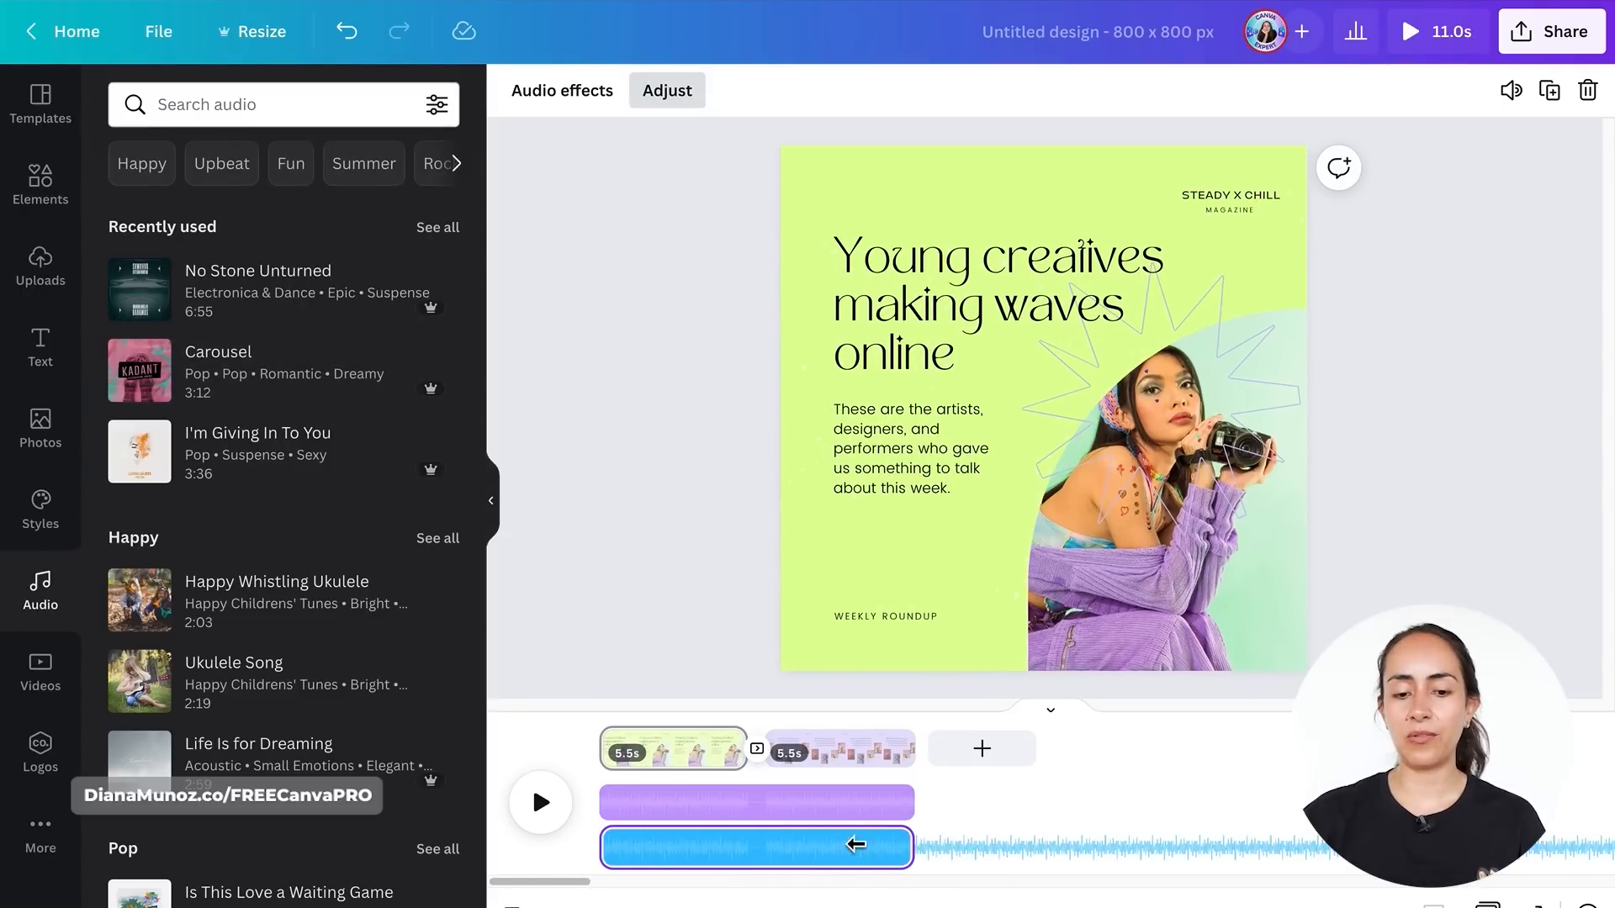
{"action": "left_click", "coordinate": [302, 487]}
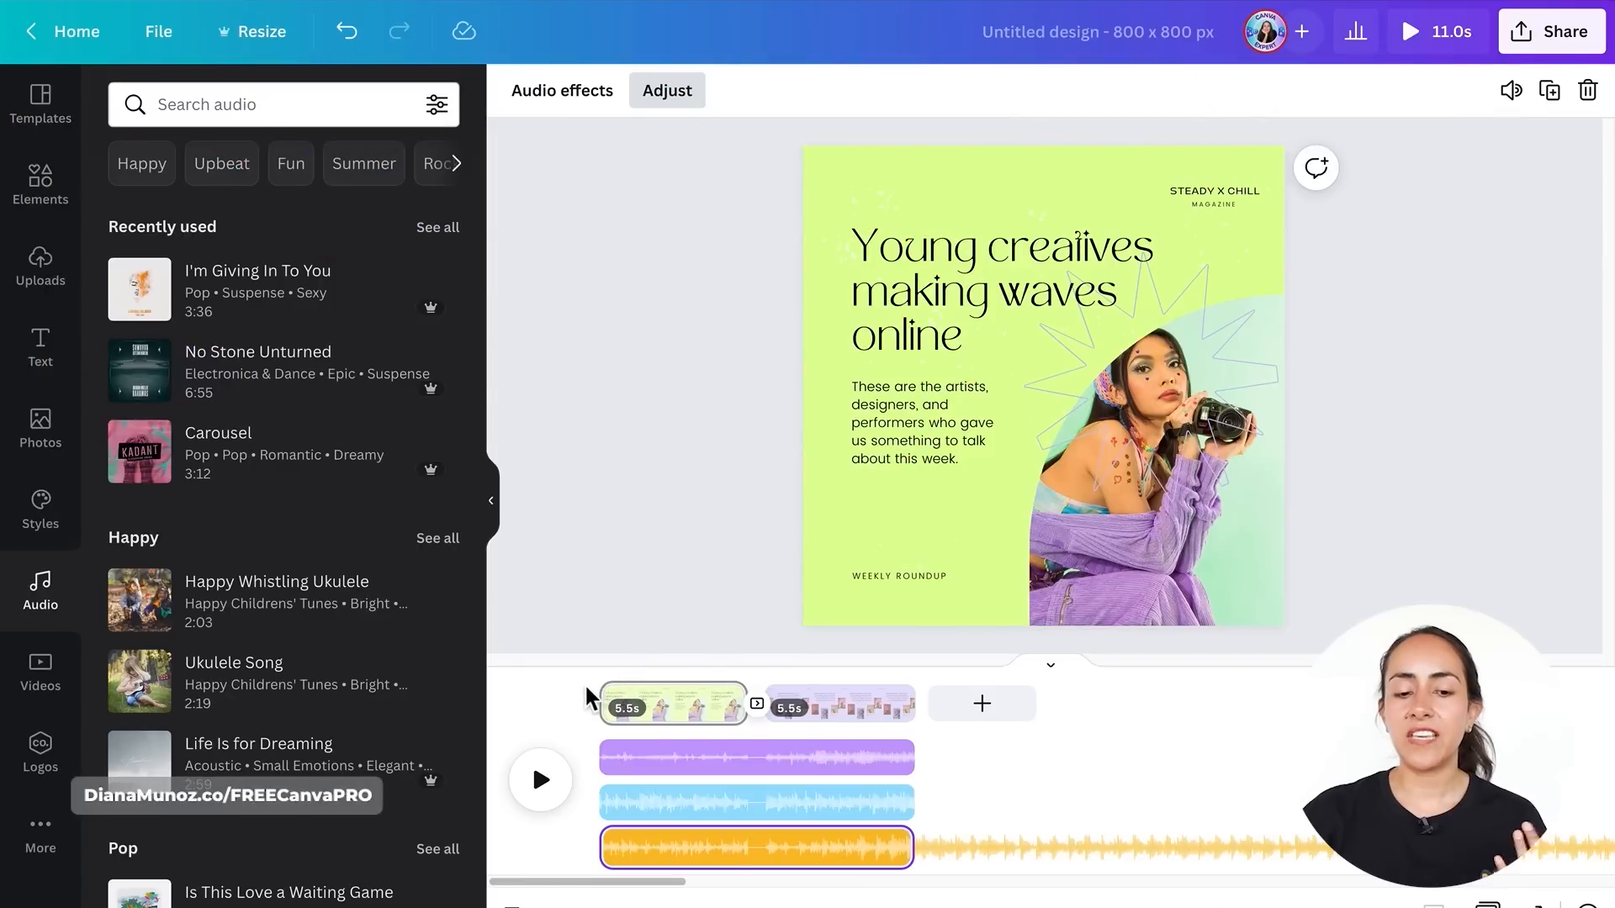
{"action": "key", "text": "Delete"}
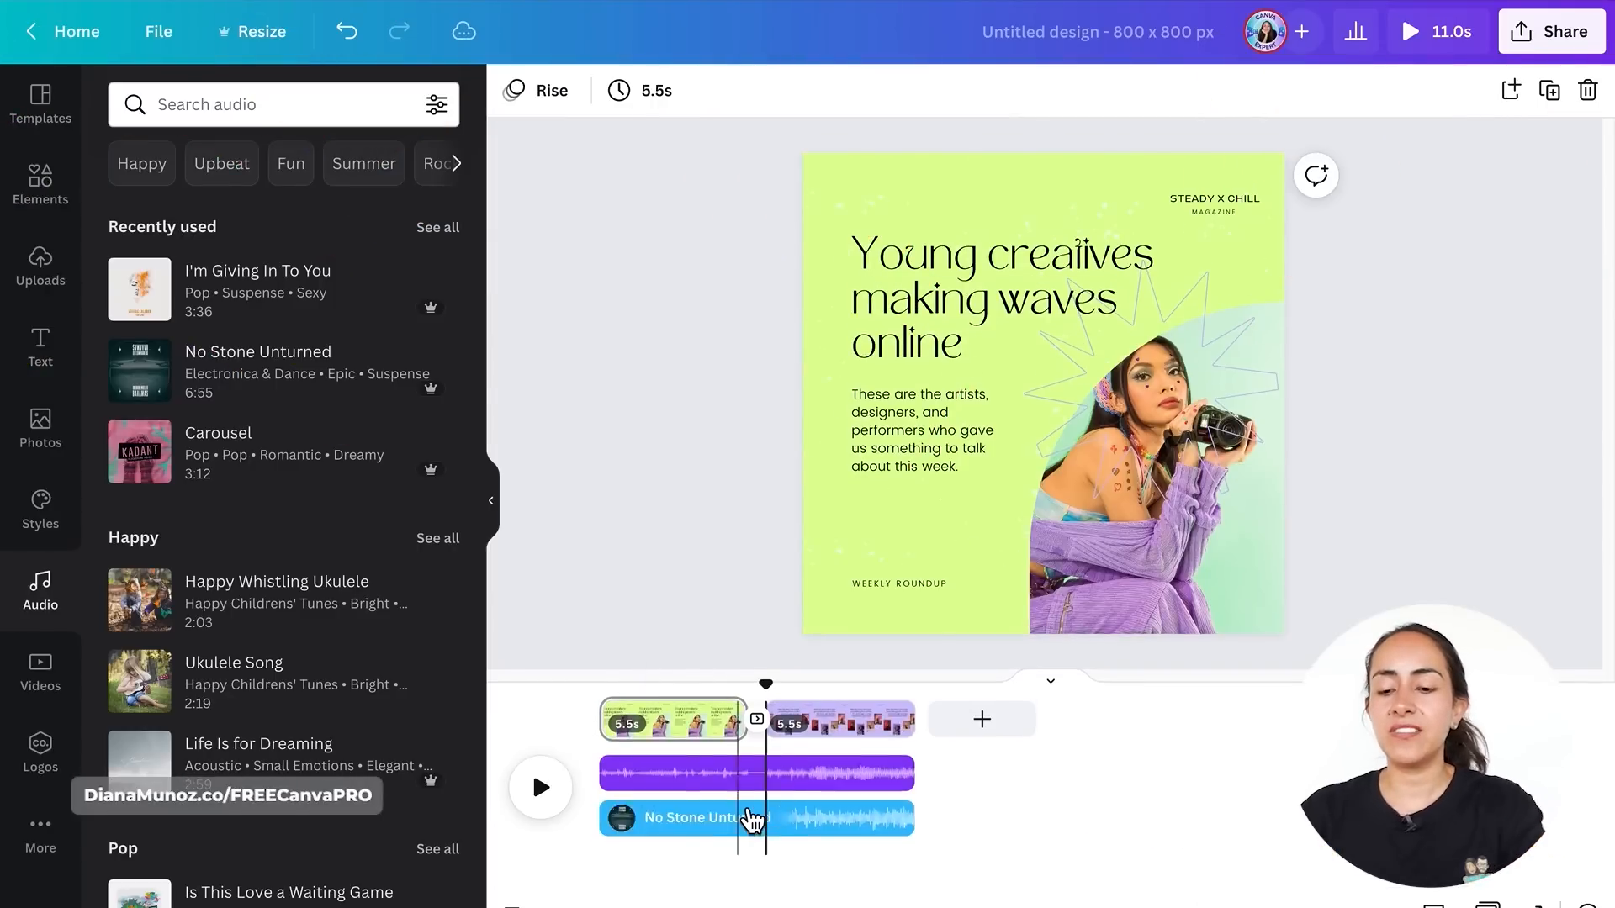
{"action": "left_click", "coordinate": [755, 819]}
{"action": "left_click", "coordinate": [684, 462]}
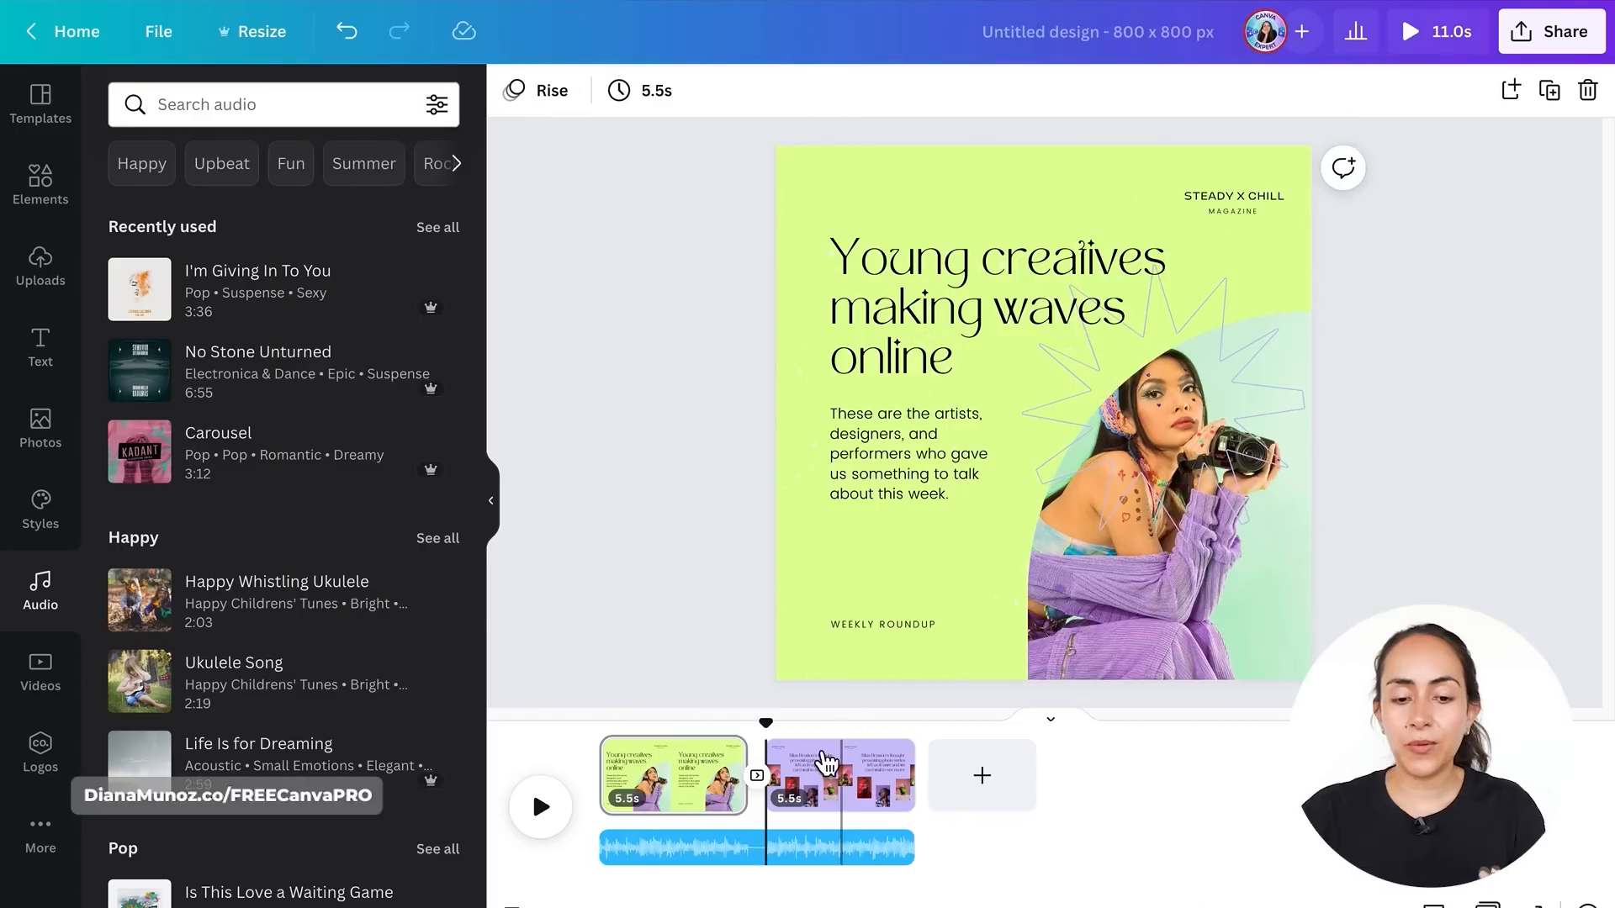
- Set the audio track's fade in and fade out to 1.8 seconds each
{"action": "left_click_drag", "start_coordinate": [762, 726], "coordinate": [599, 729]}
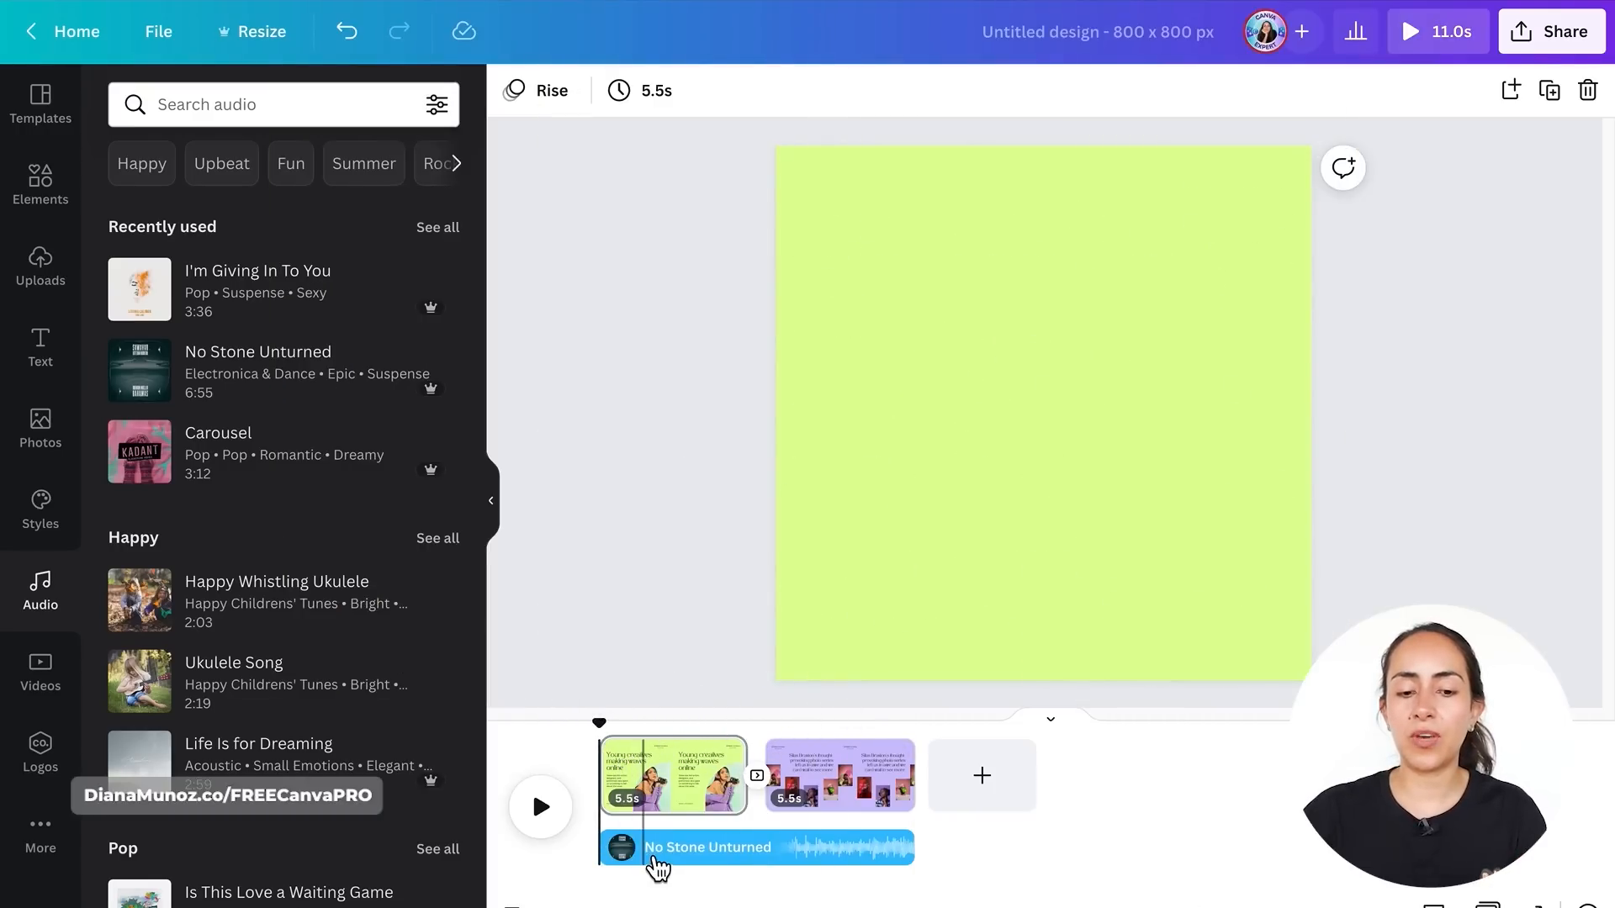
{"action": "left_click", "coordinate": [655, 864]}
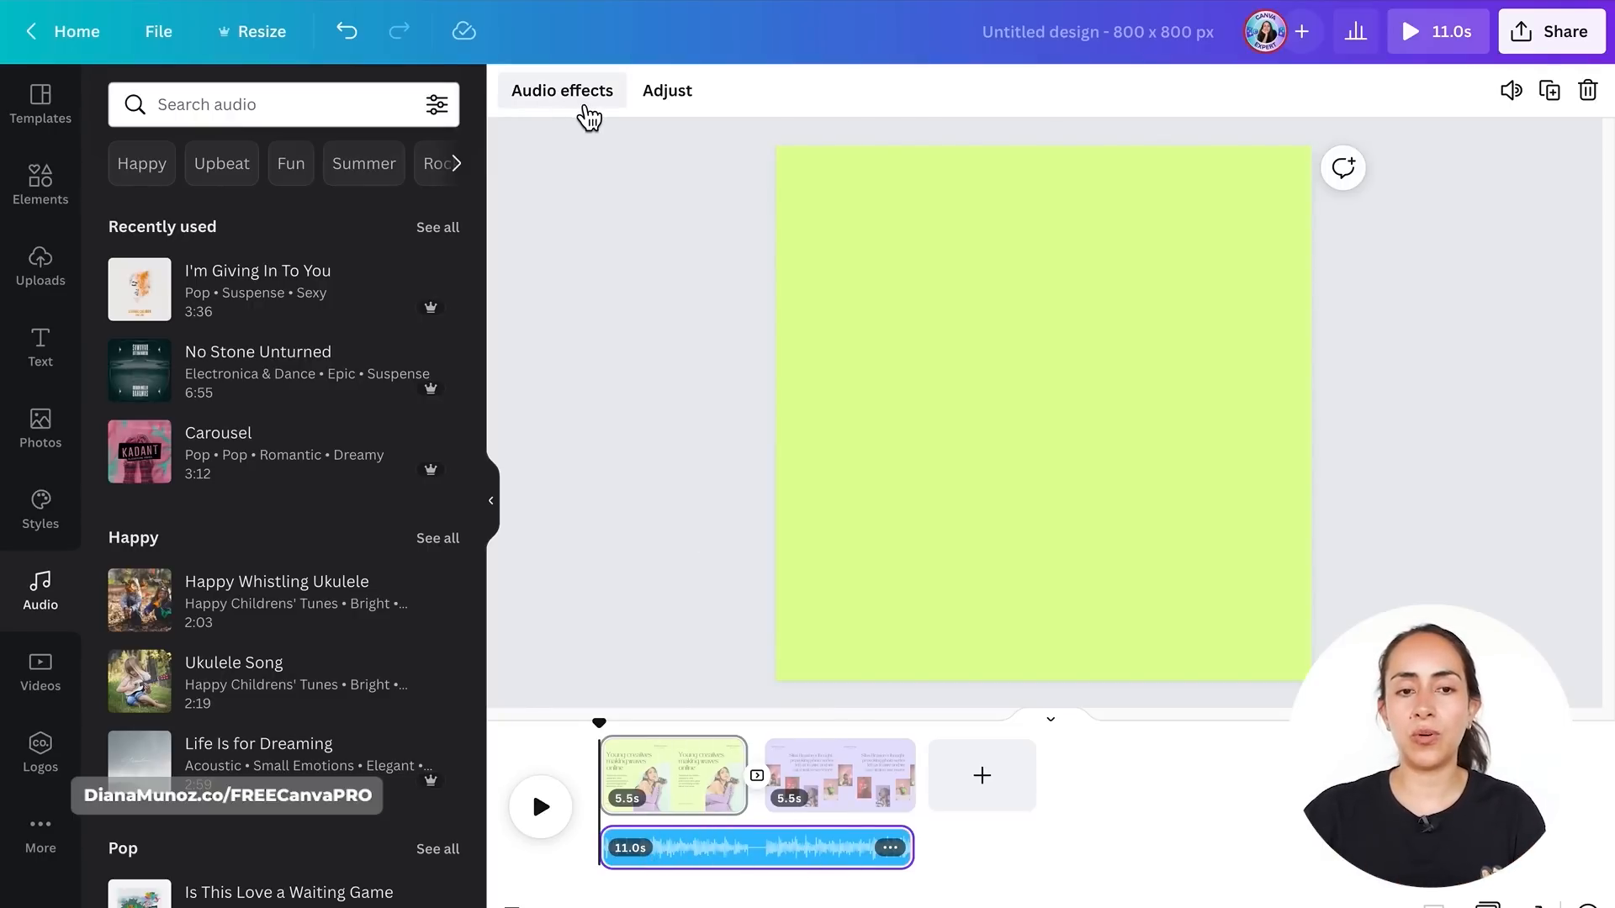
{"action": "left_click", "coordinate": [588, 109]}
{"action": "left_click_drag", "start_coordinate": [101, 192], "coordinate": [241, 191]}
{"action": "left_click_drag", "start_coordinate": [126, 254], "coordinate": [242, 259]}
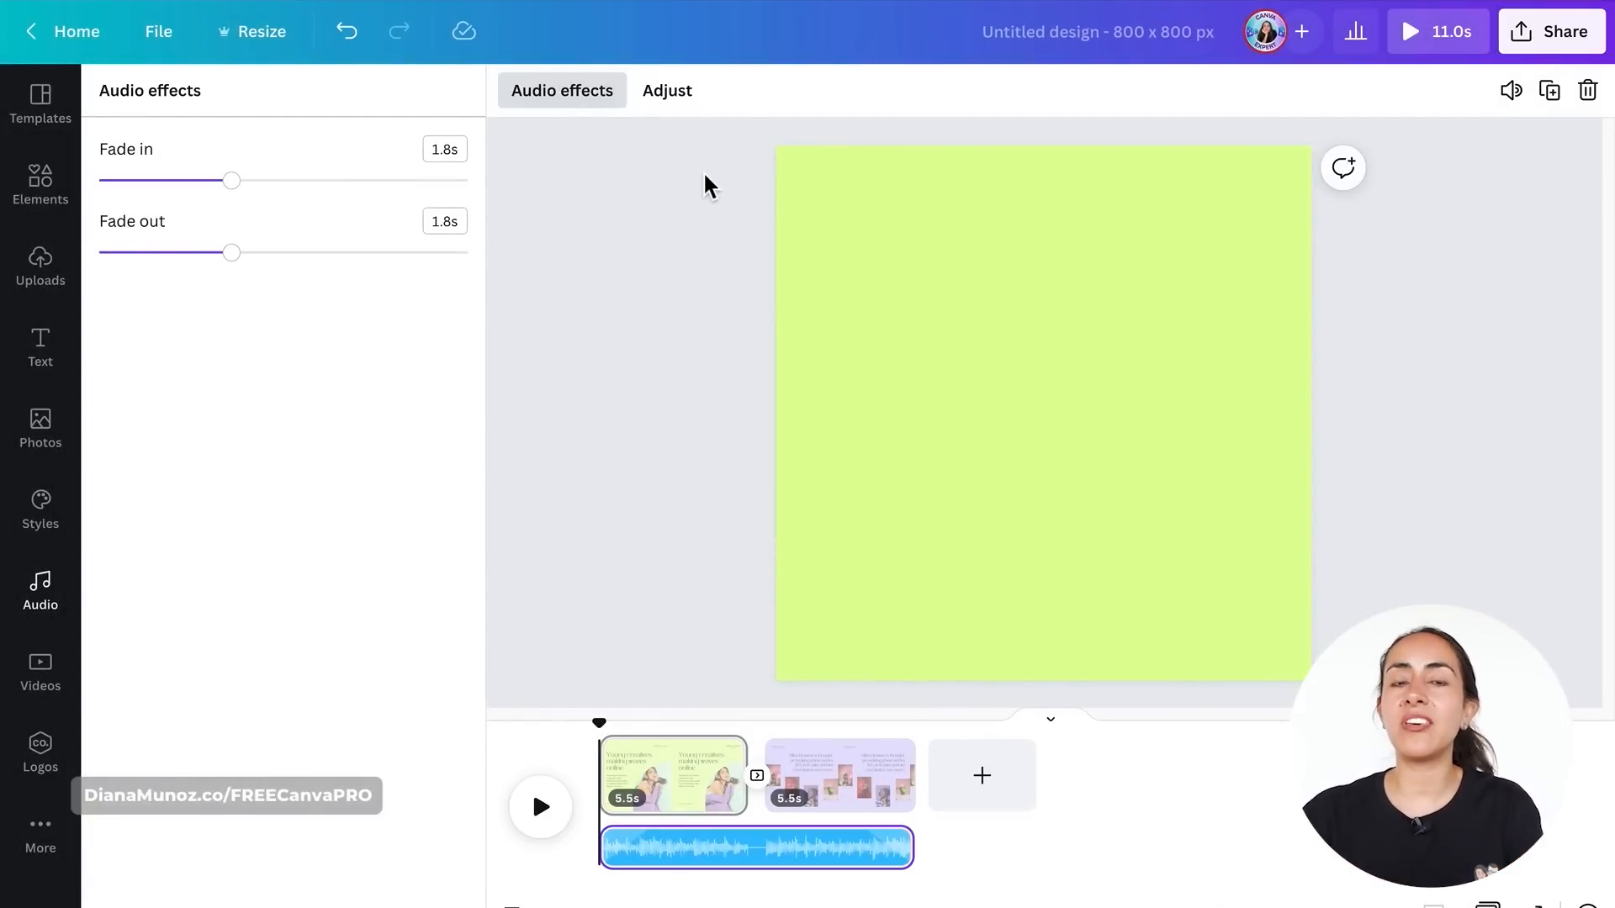
- Adjust the audio track by shifting the song to choose which part plays
{"action": "left_click", "coordinate": [670, 116]}
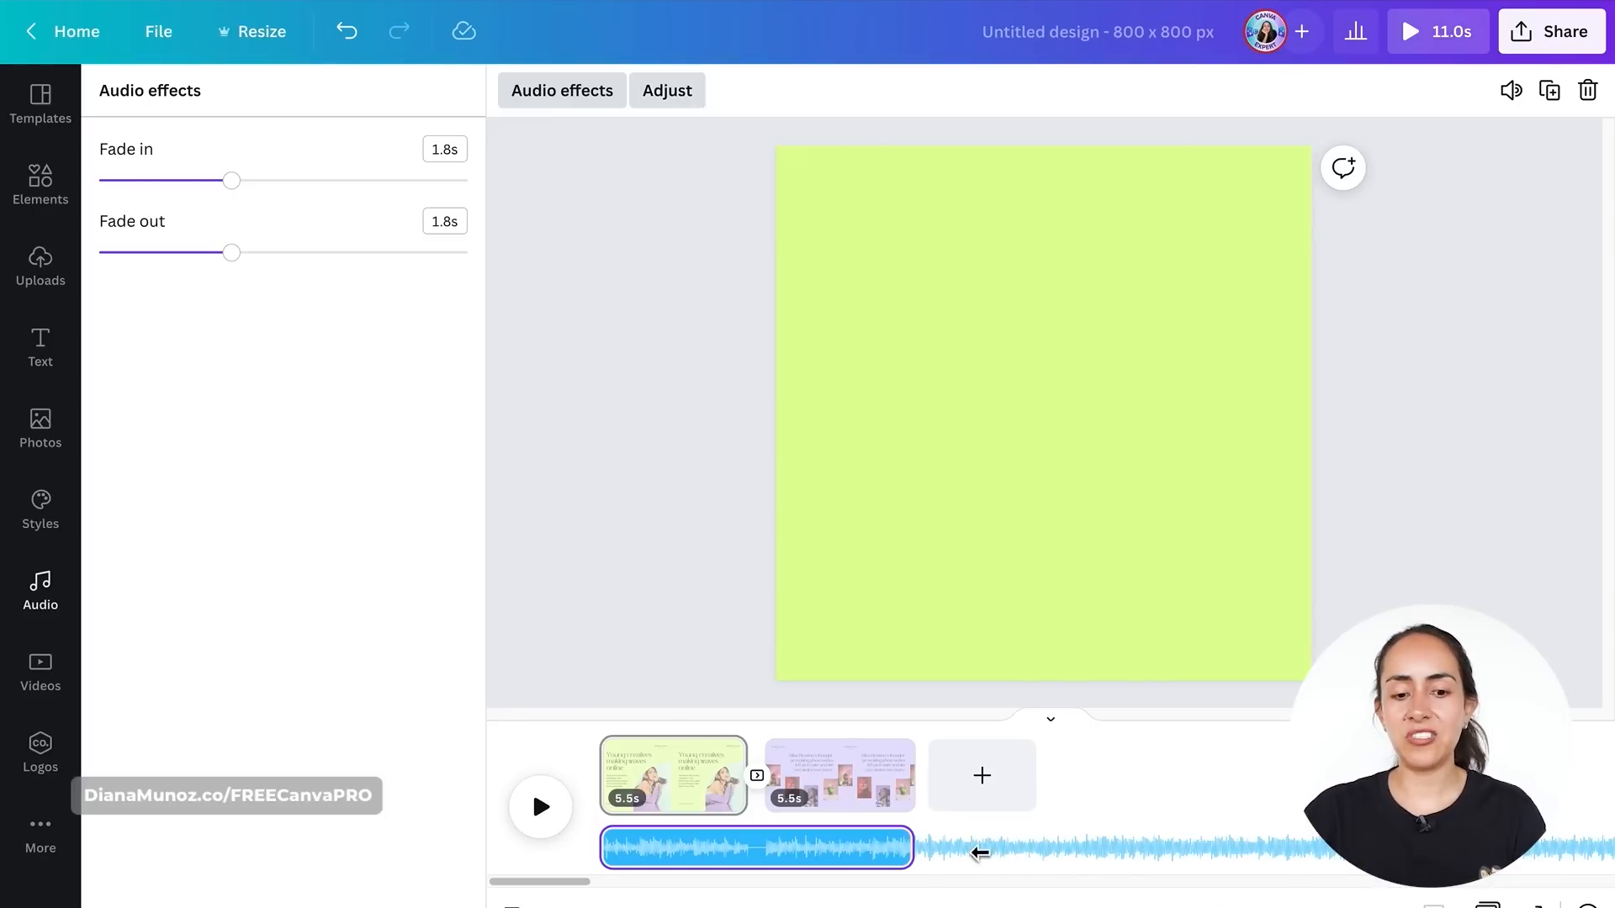
{"action": "left_click_drag", "start_coordinate": [892, 855], "coordinate": [650, 843]}
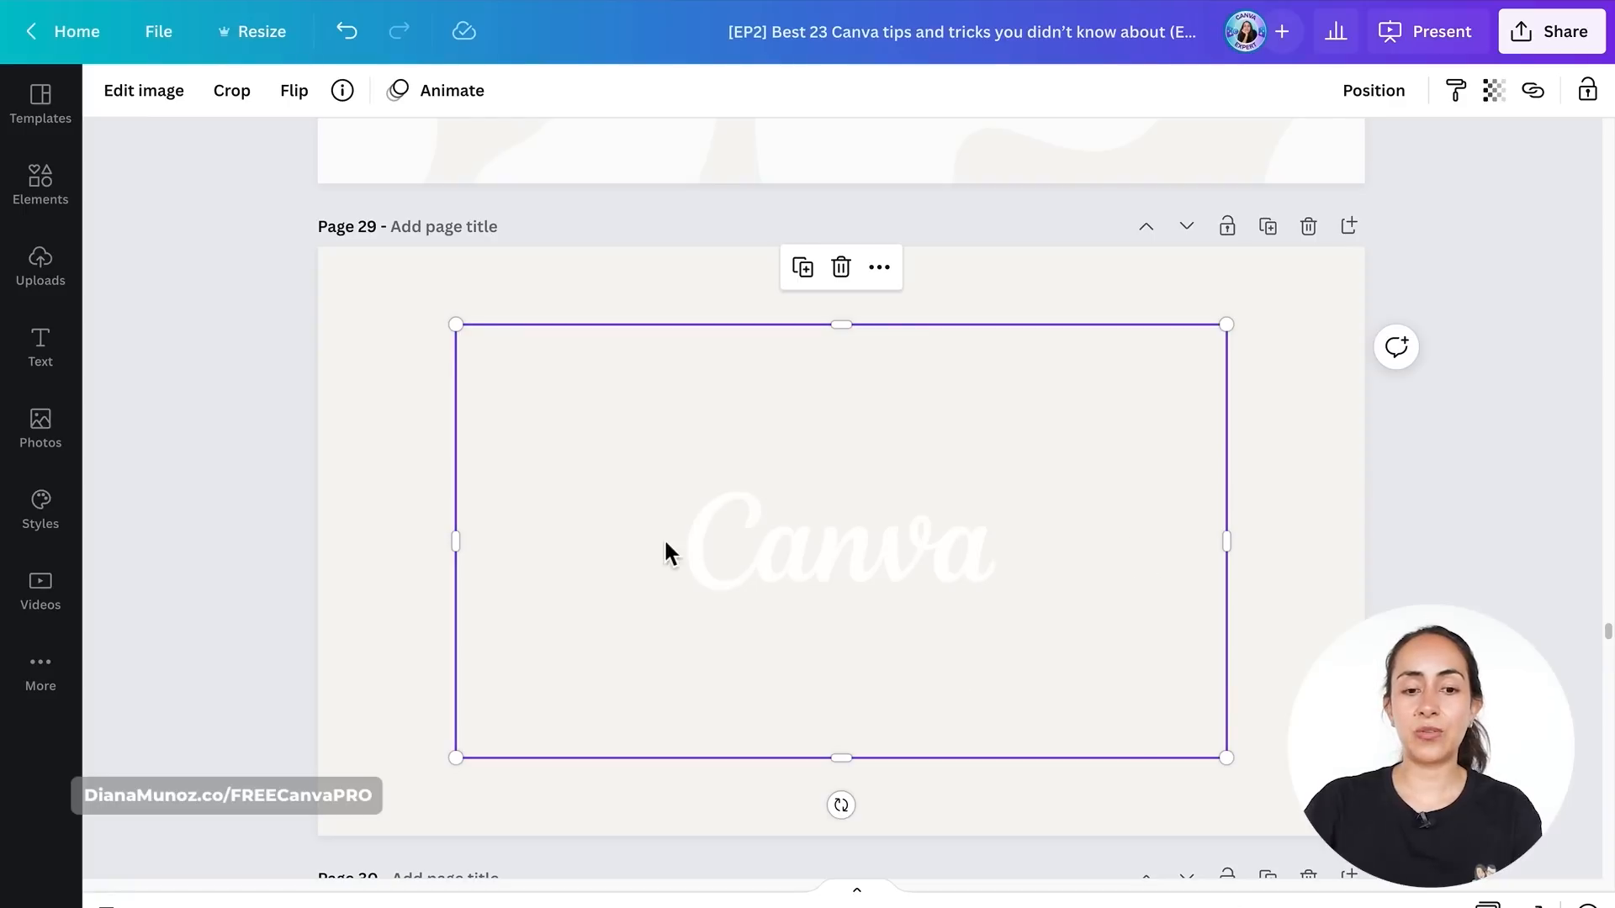
- Apply the Duotone effect's Cherry preset to the Canva logo image on page 29
{"action": "left_click", "coordinate": [153, 106]}
{"action": "left_click", "coordinate": [224, 172]}
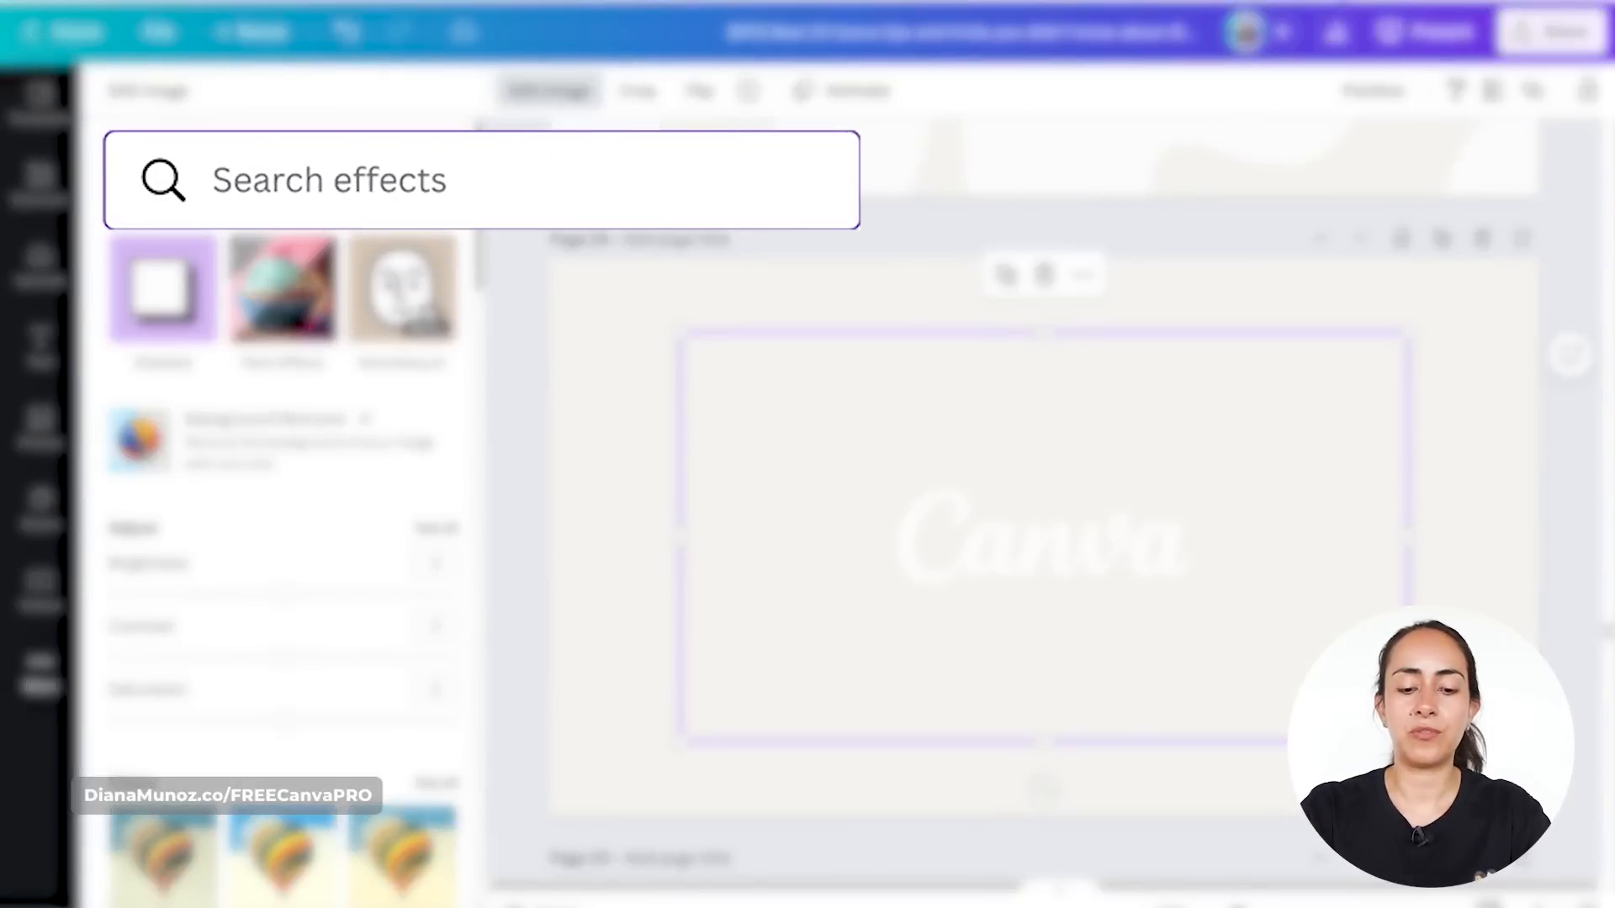
{"action": "type", "text": "duotone"}
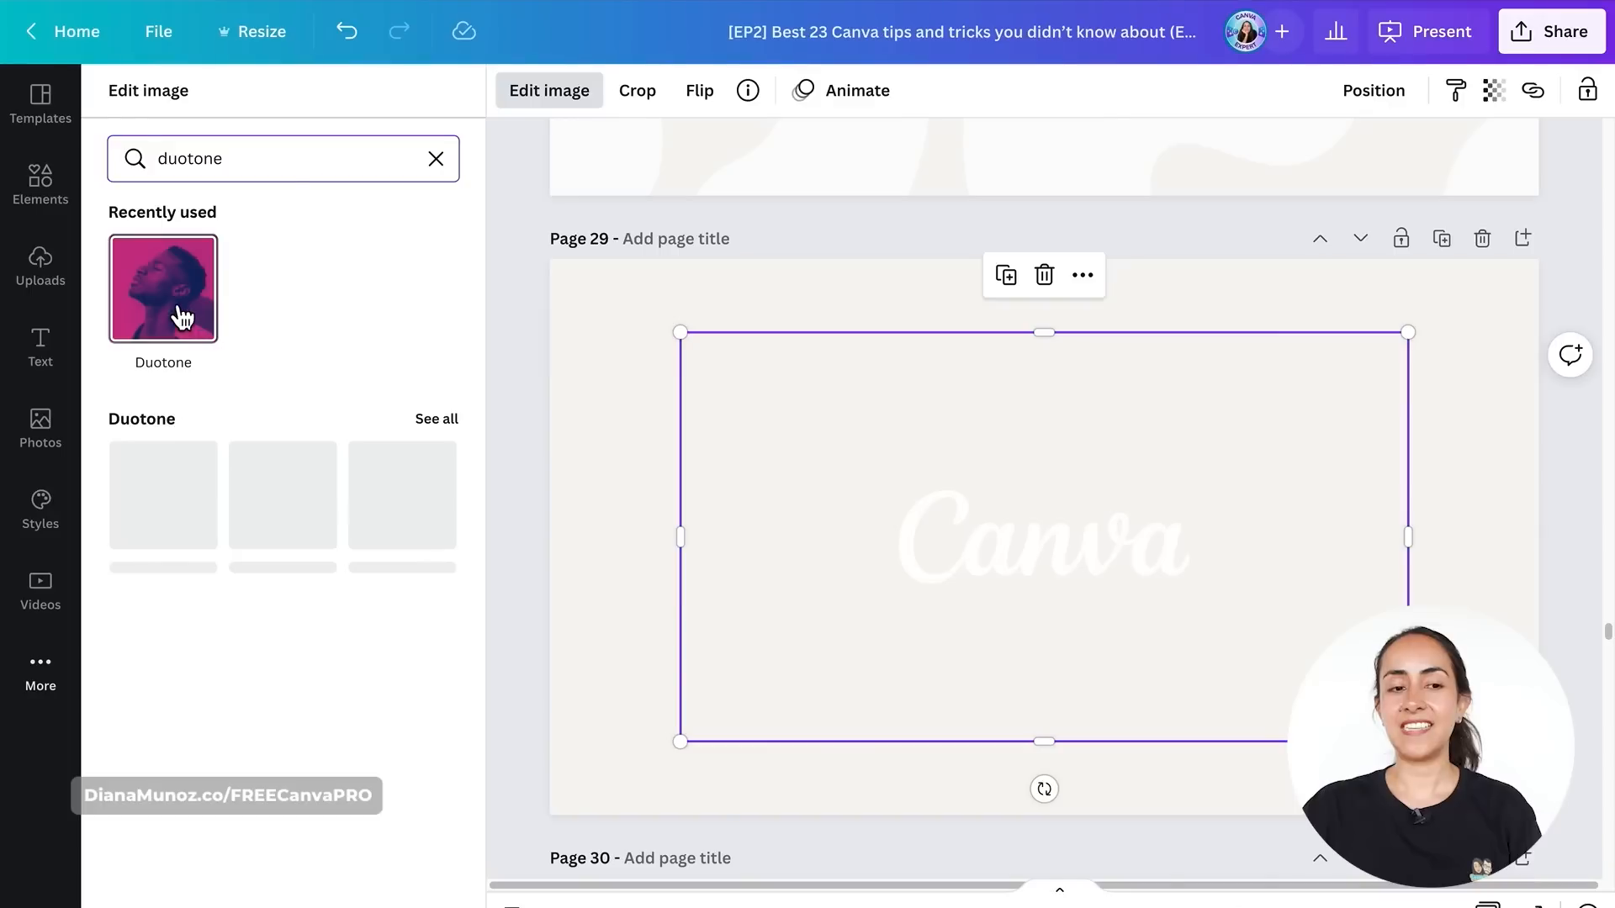
{"action": "left_click", "coordinate": [193, 292]}
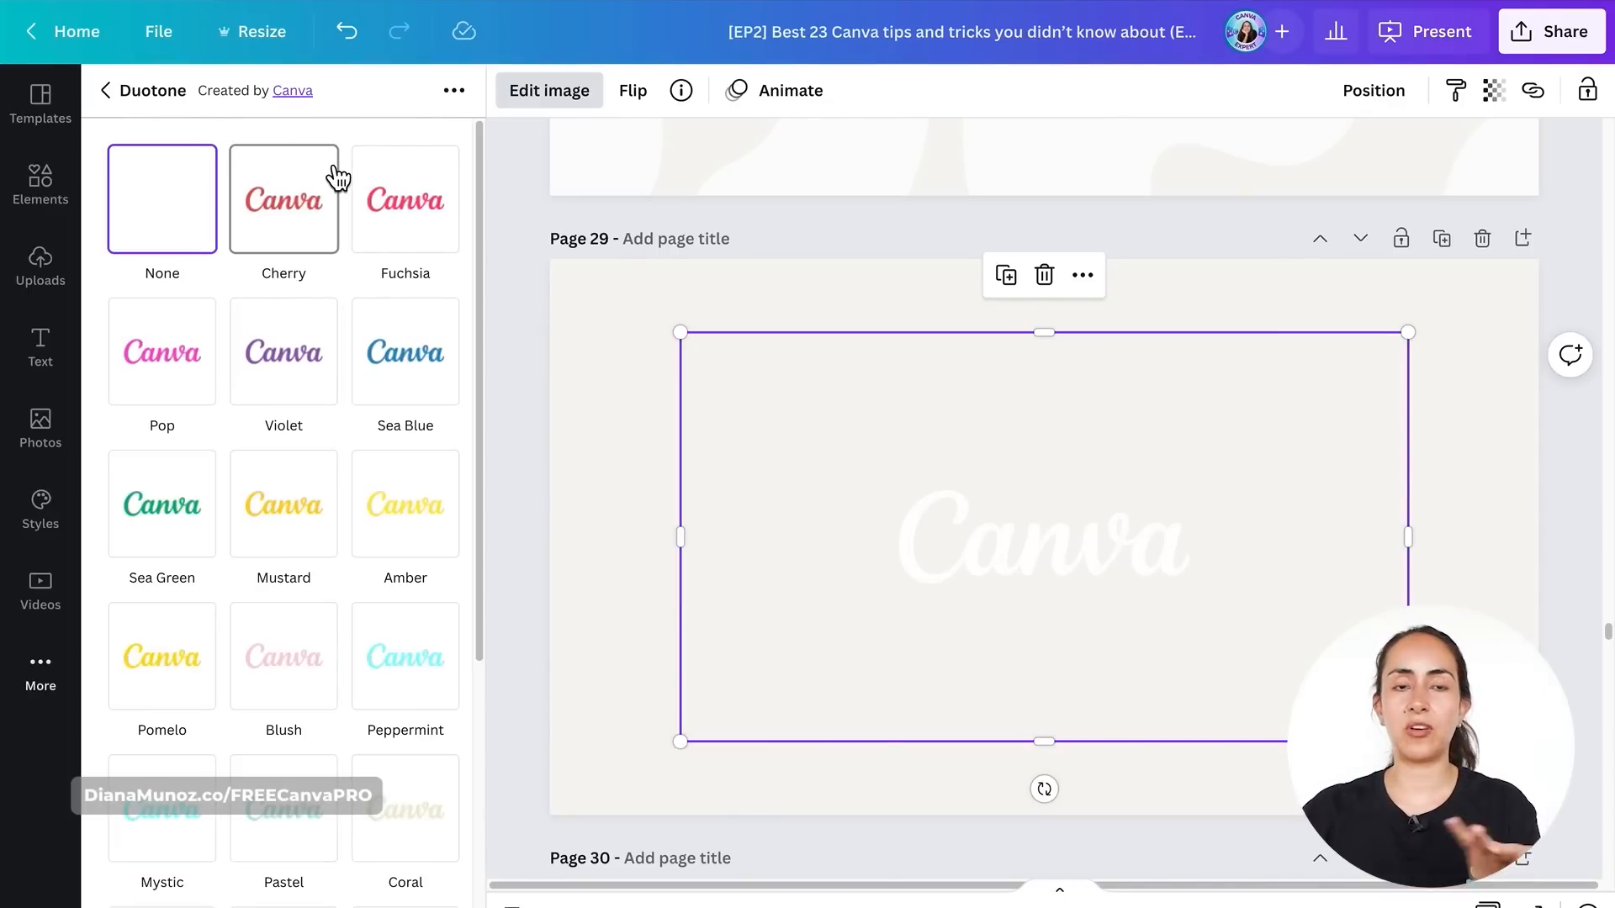
{"action": "left_click", "coordinate": [292, 214]}
{"action": "left_click", "coordinate": [290, 209]}
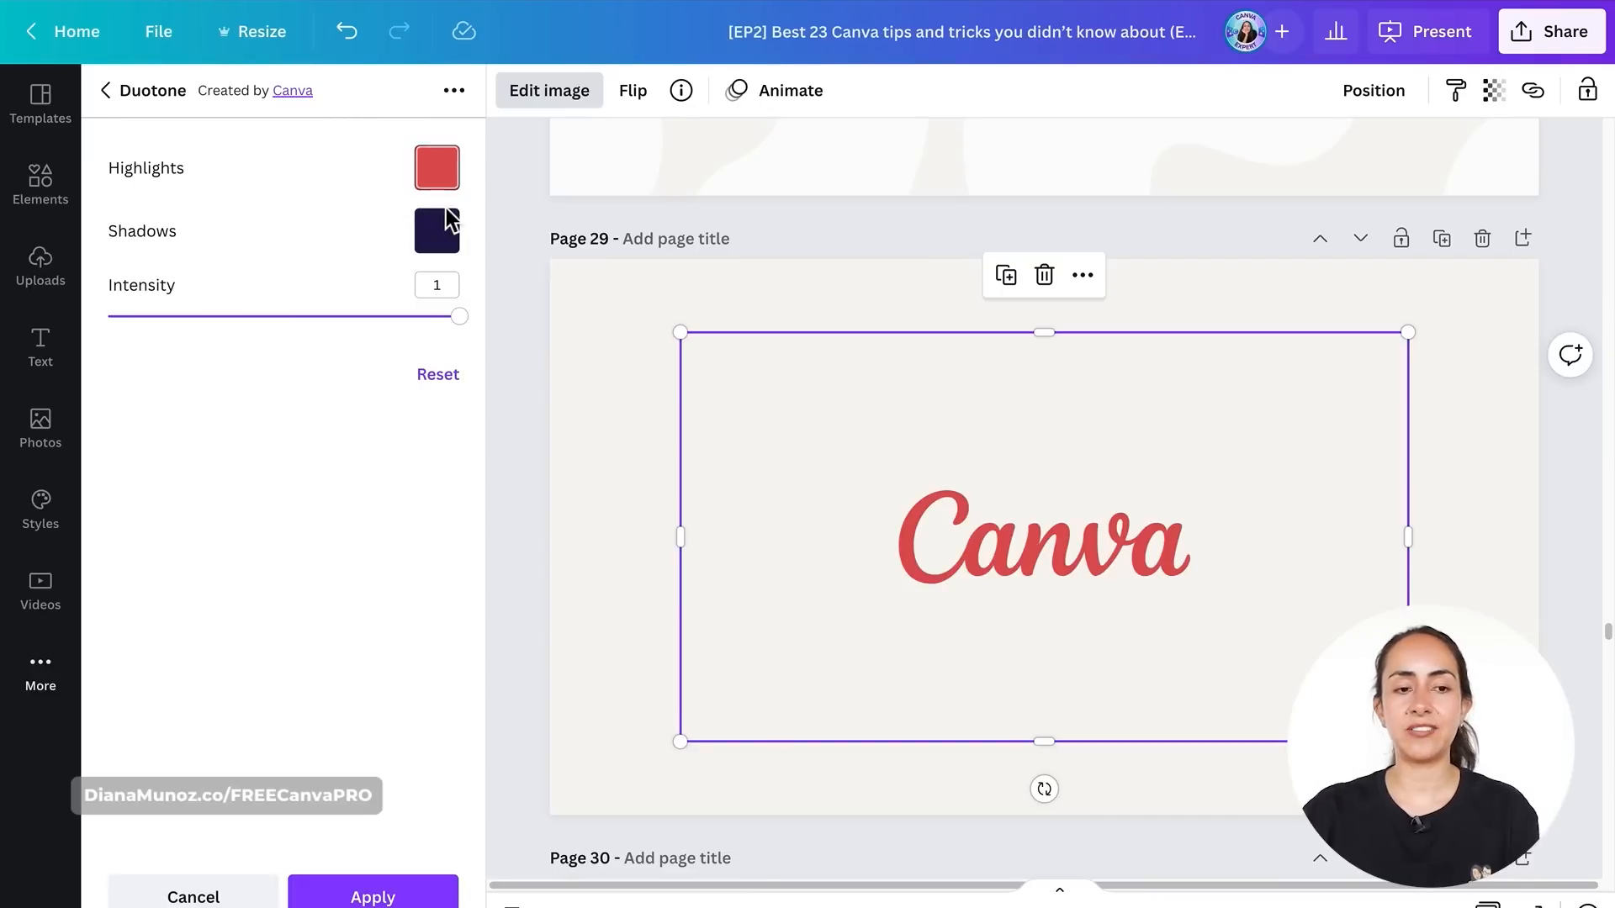
- Set the duotone highlights and shadows both to the document's red and apply the effect
{"action": "left_click", "coordinate": [449, 180]}
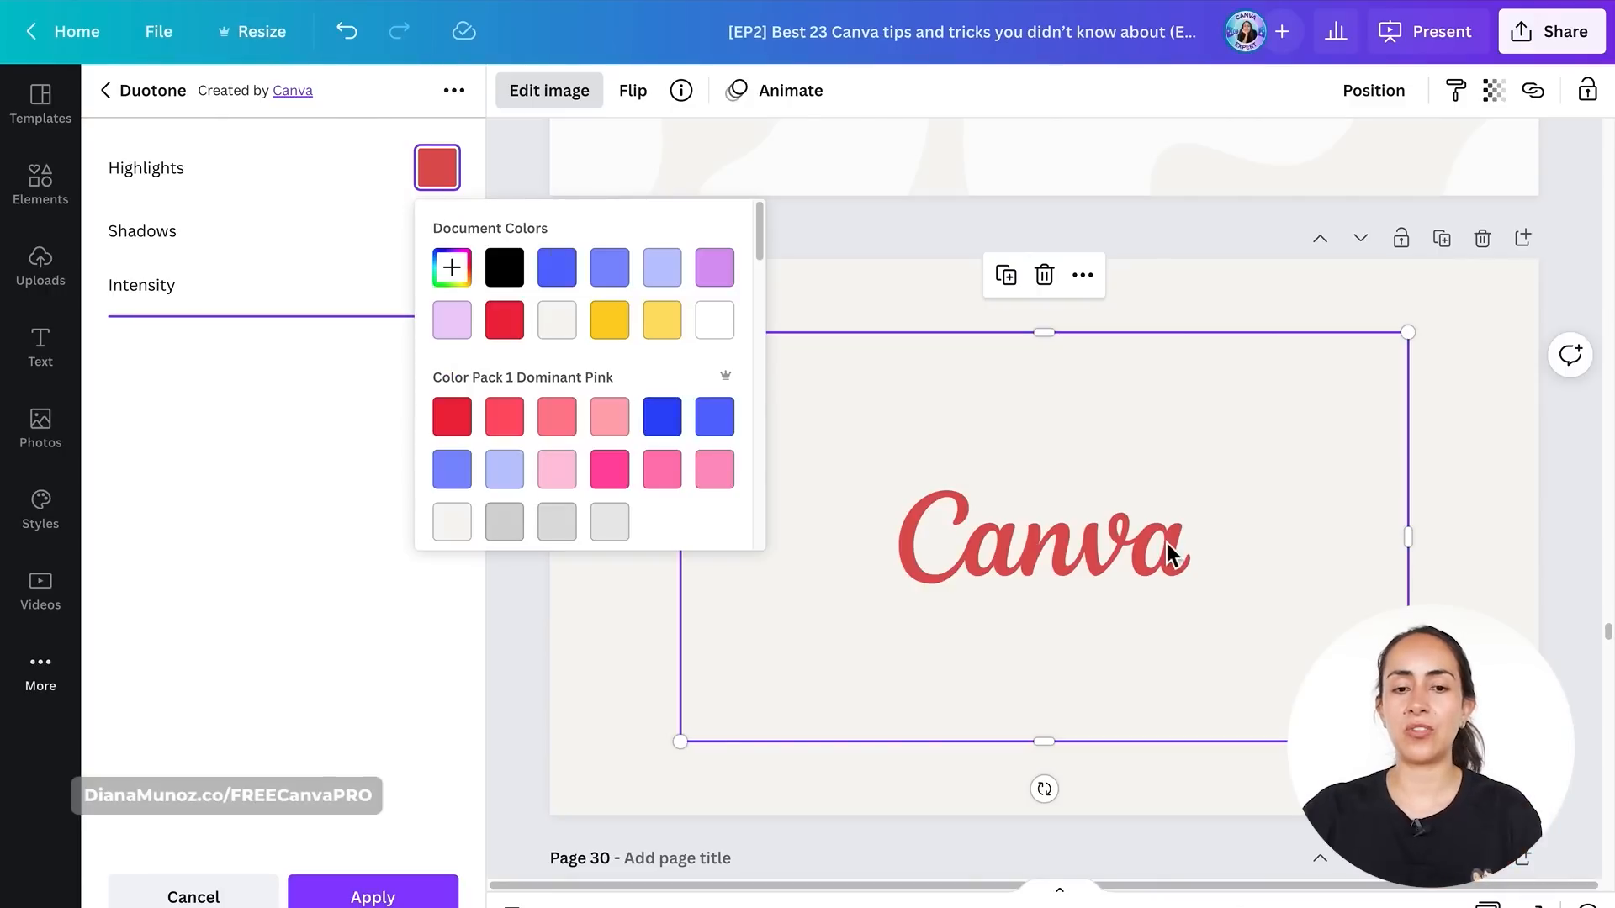
{"action": "left_click", "coordinate": [515, 333]}
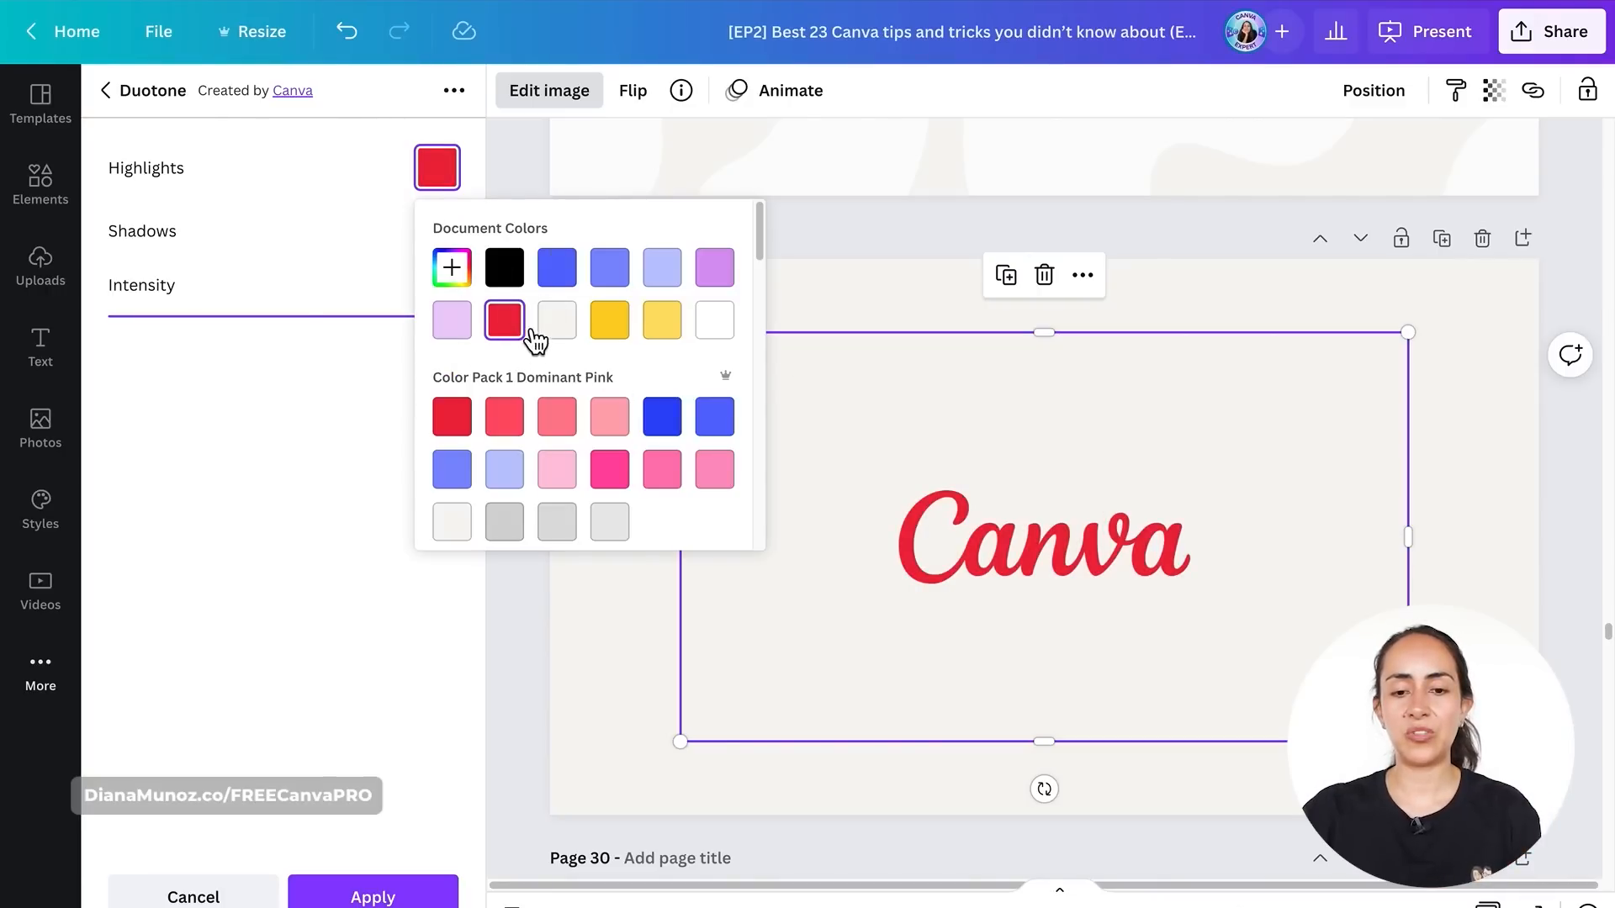
{"action": "left_click", "coordinate": [313, 204]}
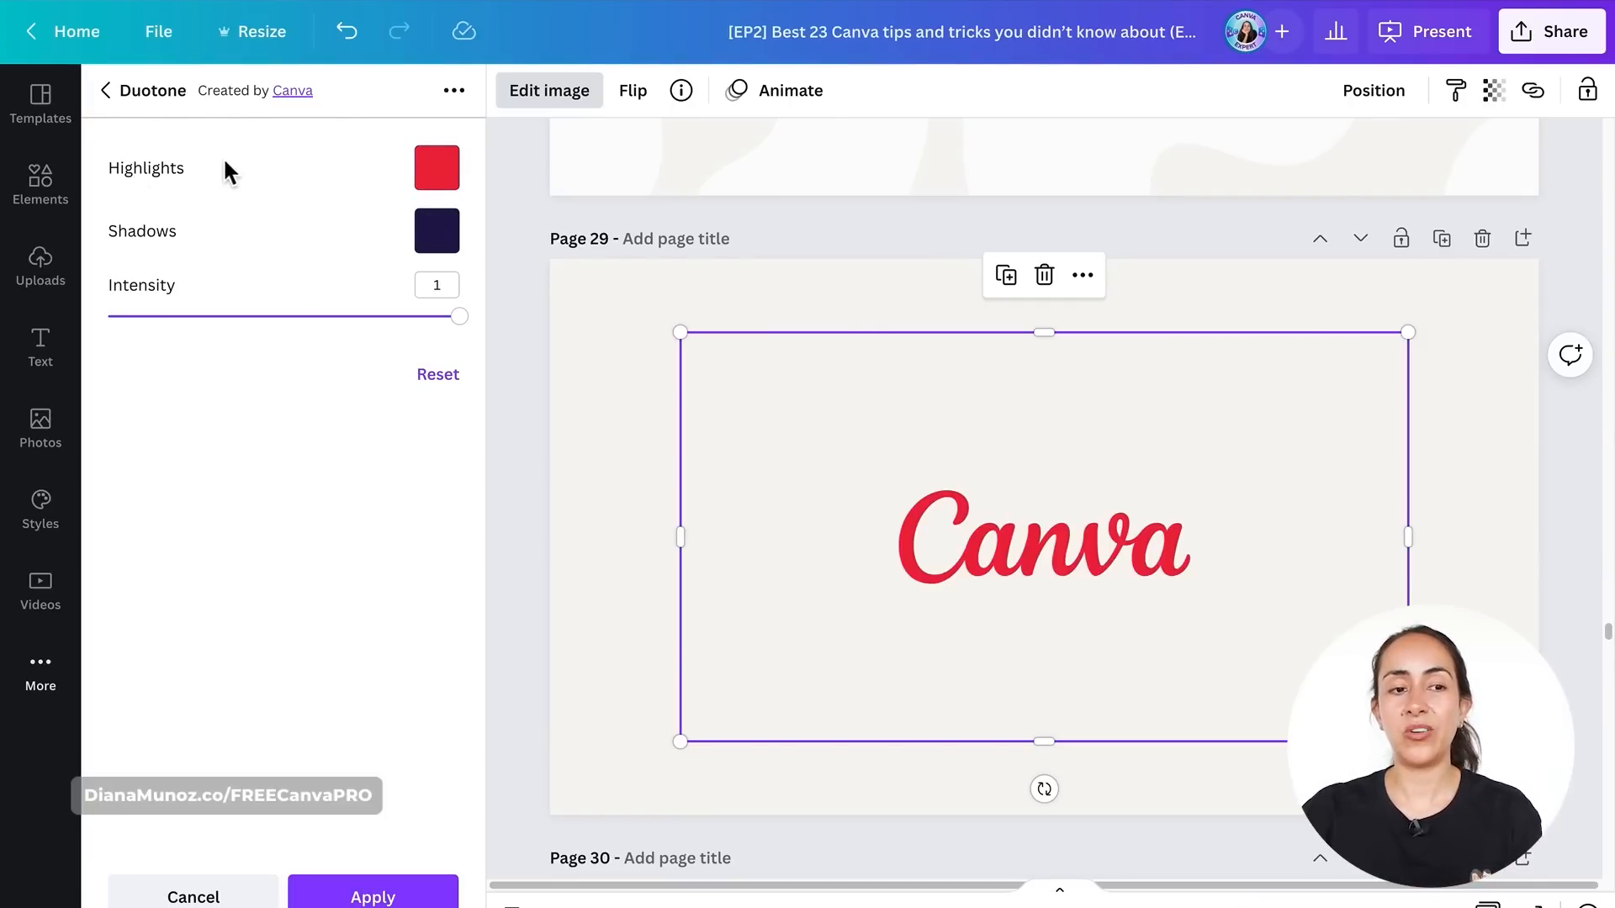
{"action": "left_click", "coordinate": [438, 230]}
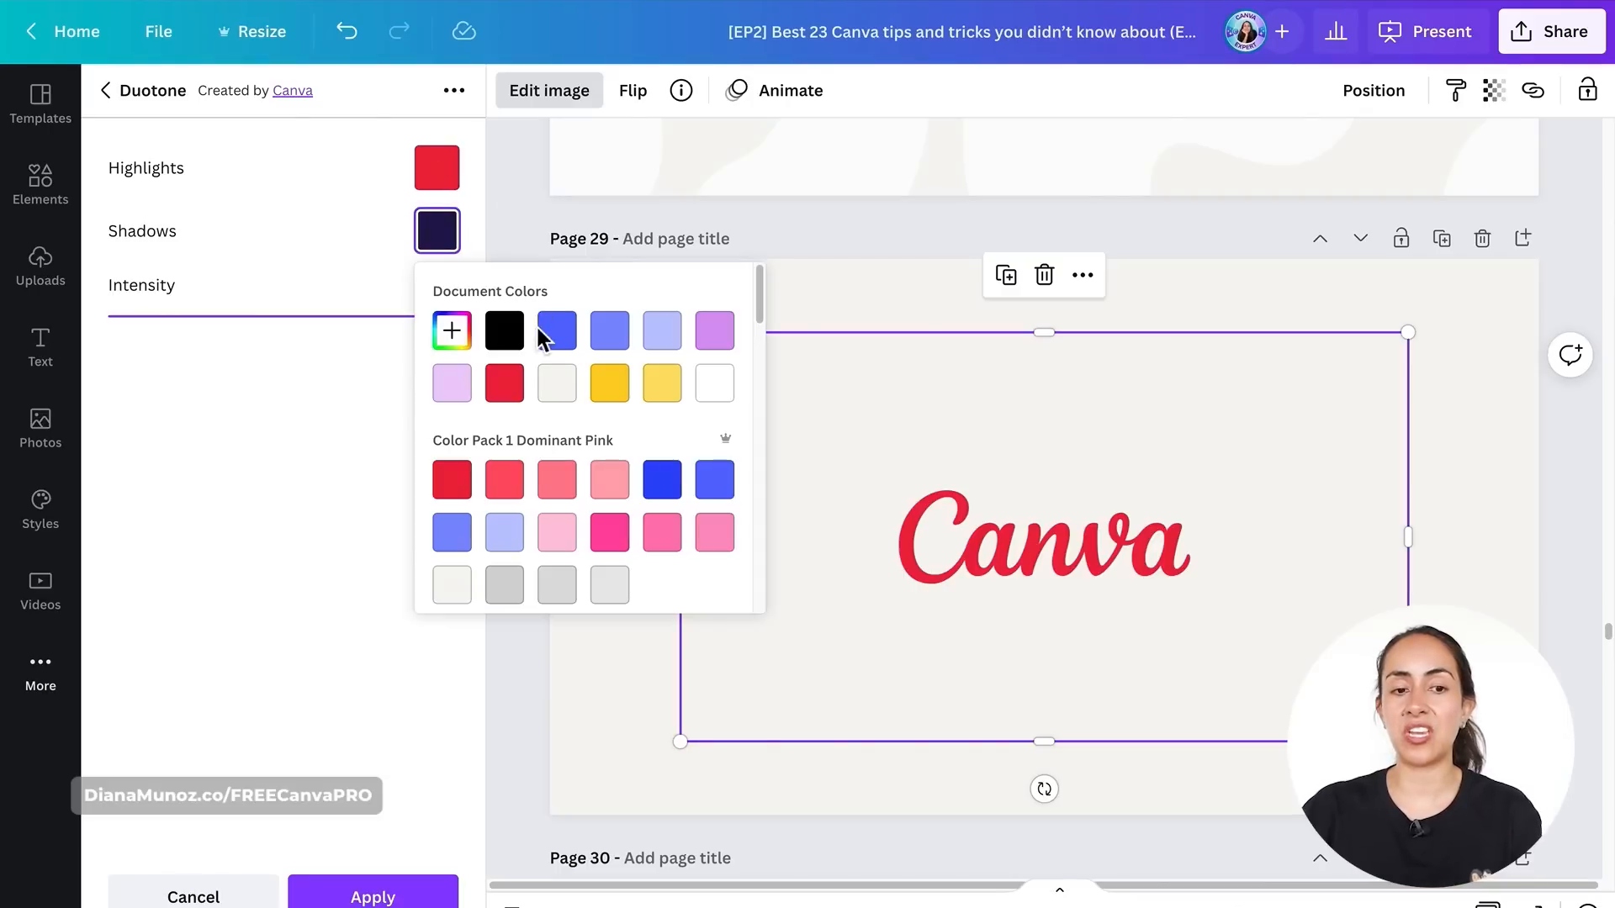
{"action": "left_click", "coordinate": [330, 417]}
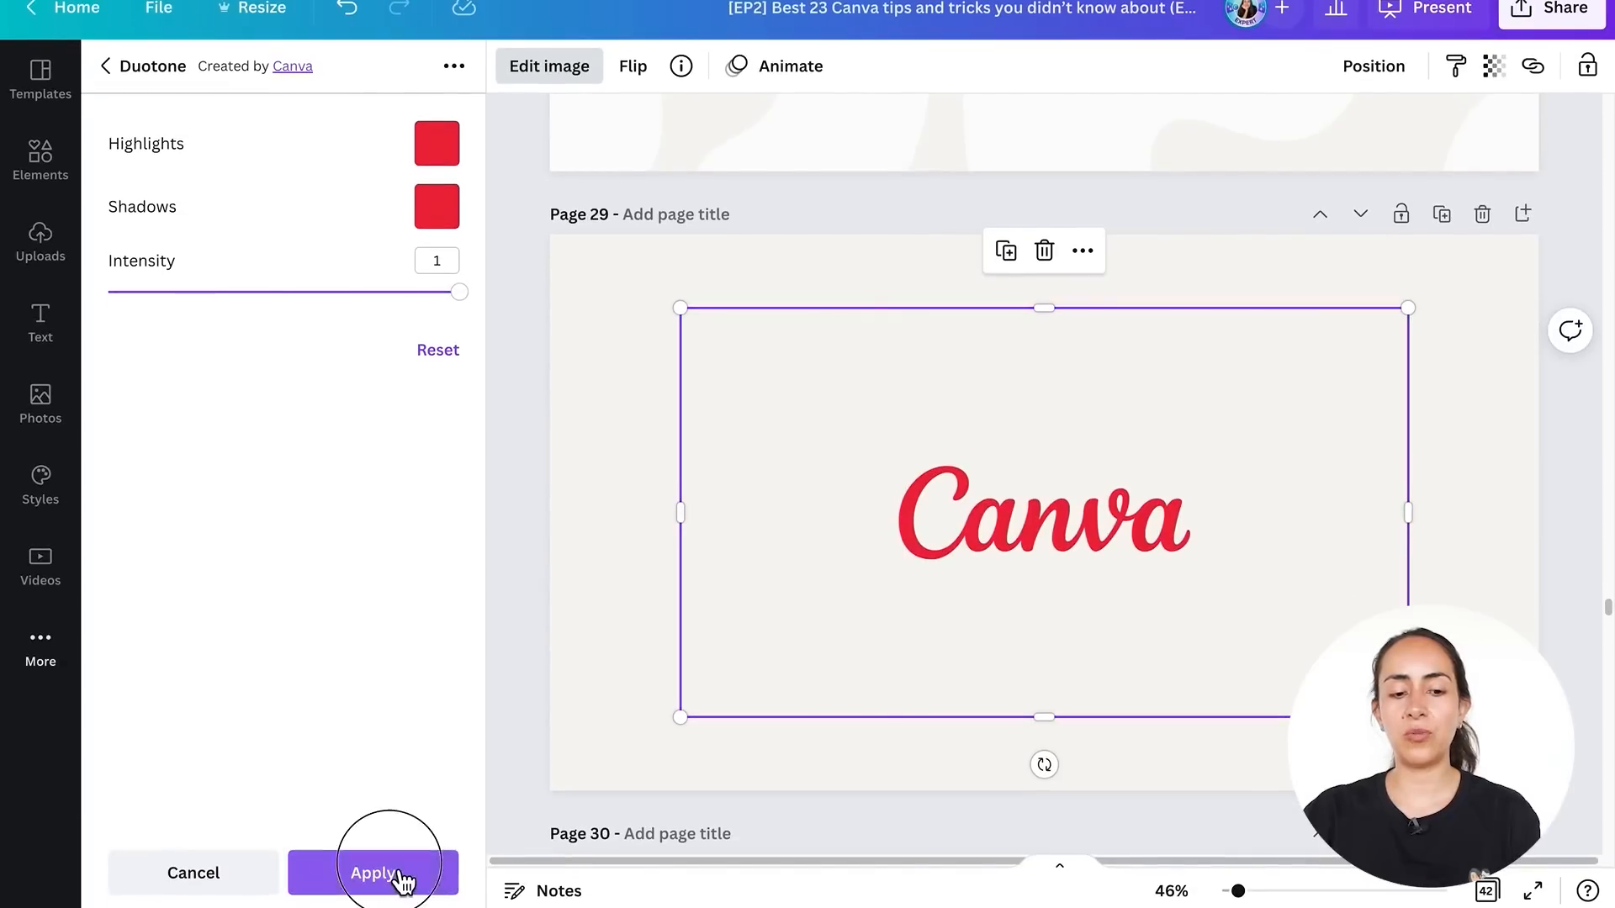
{"action": "left_click", "coordinate": [404, 875]}
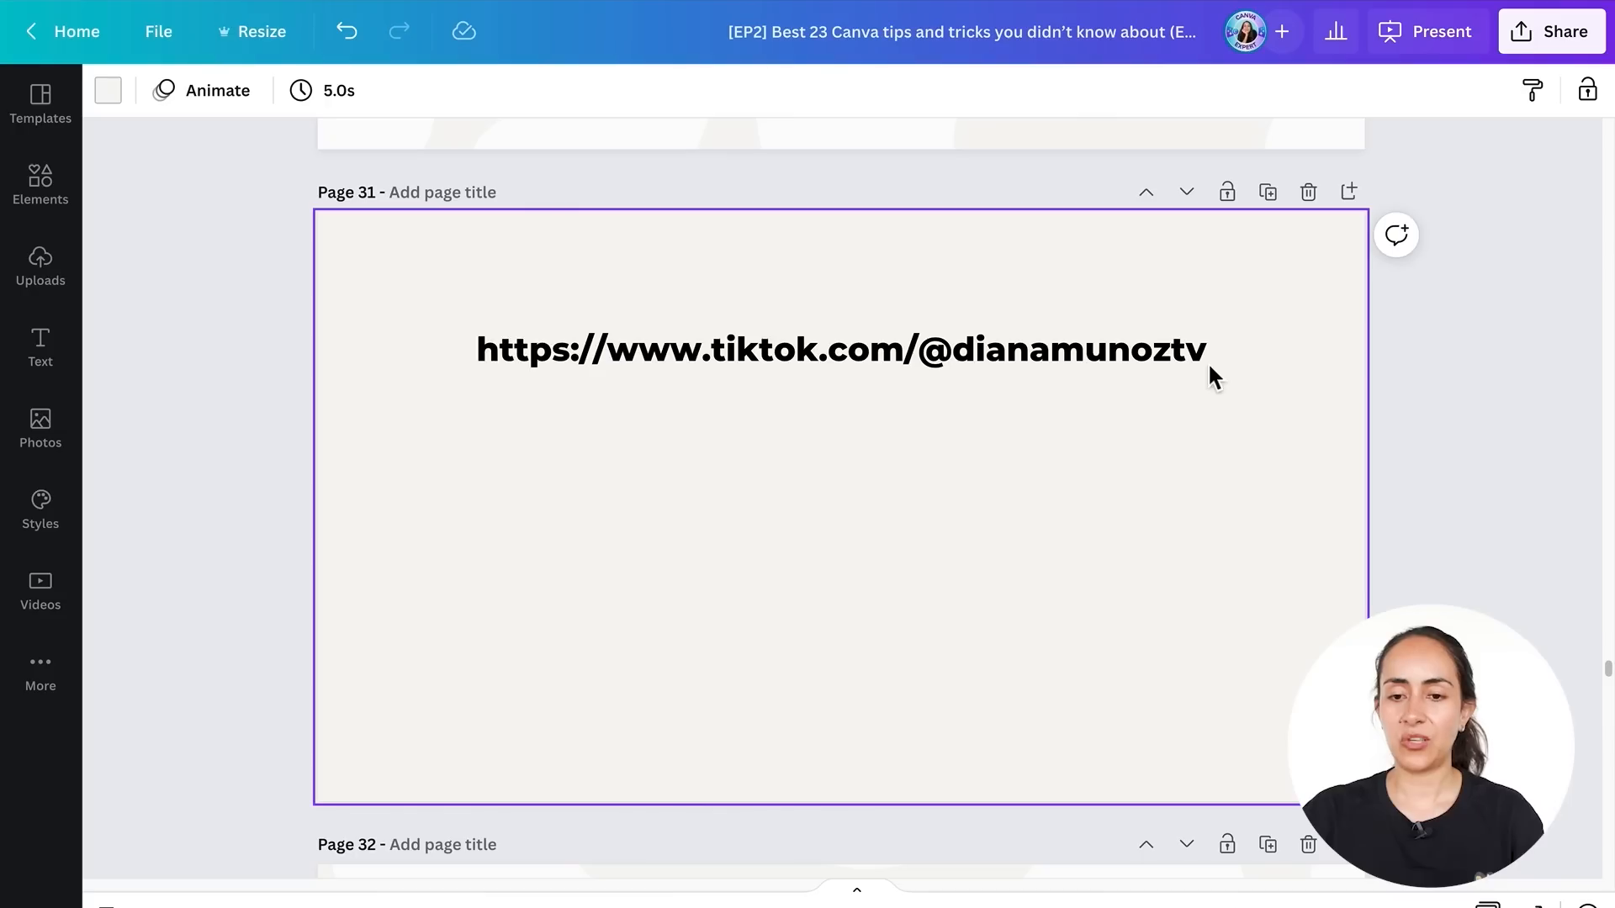
- Copy the TikTok profile URL from the text box on page 31
{"action": "left_click", "coordinate": [1194, 364]}
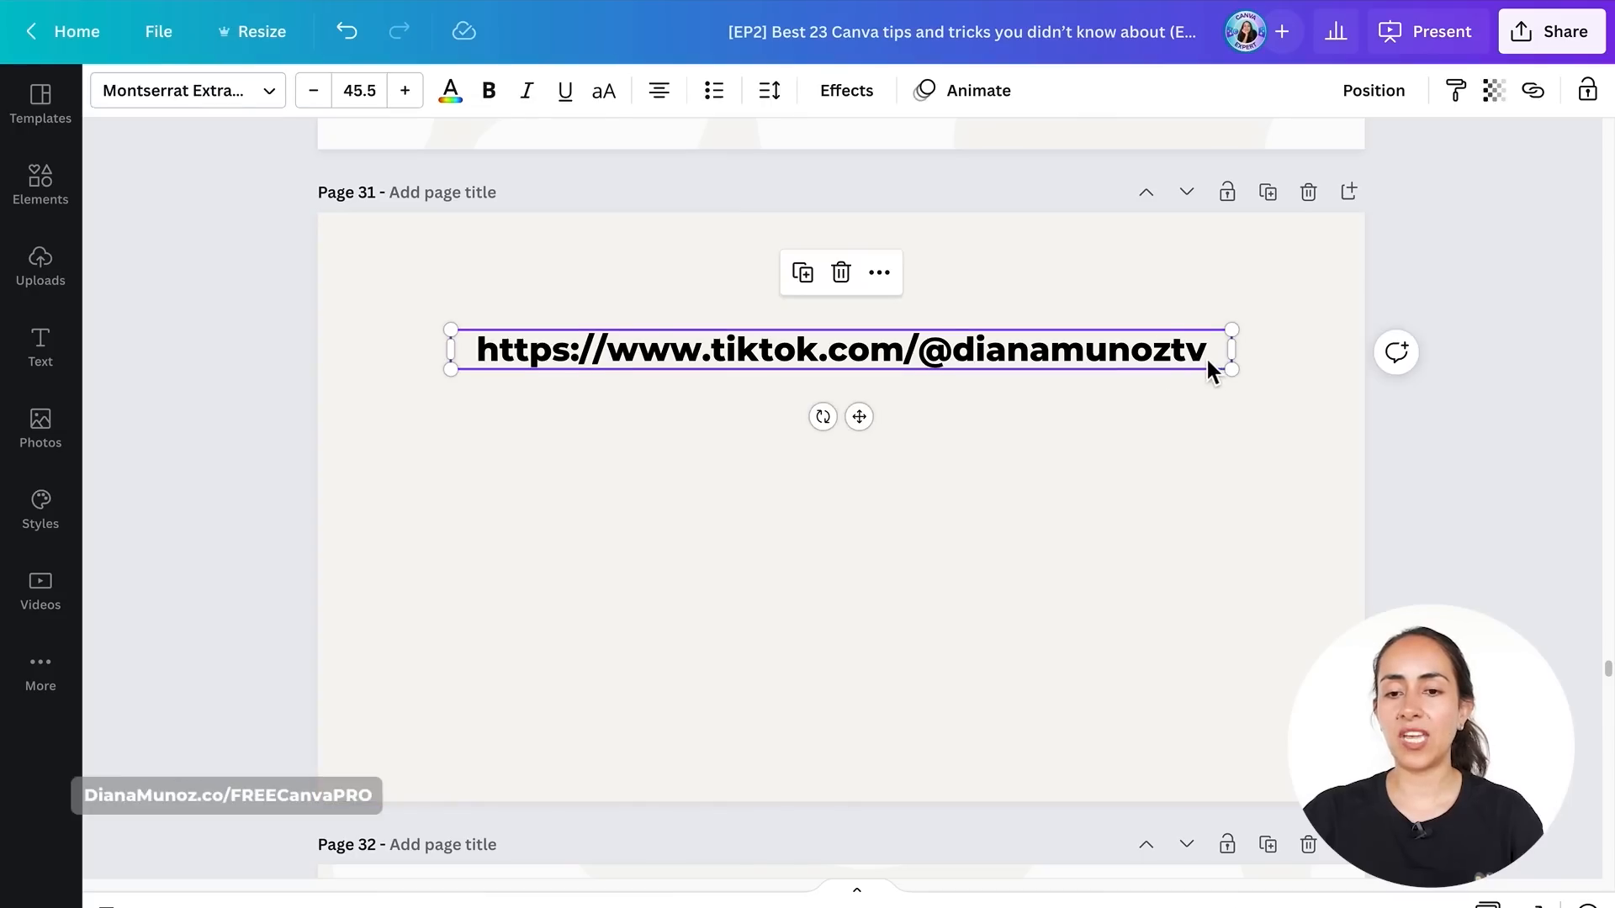
{"action": "left_click", "coordinate": [1207, 360]}
{"action": "key", "text": "super+a"}
{"action": "left_click", "coordinate": [1307, 593]}
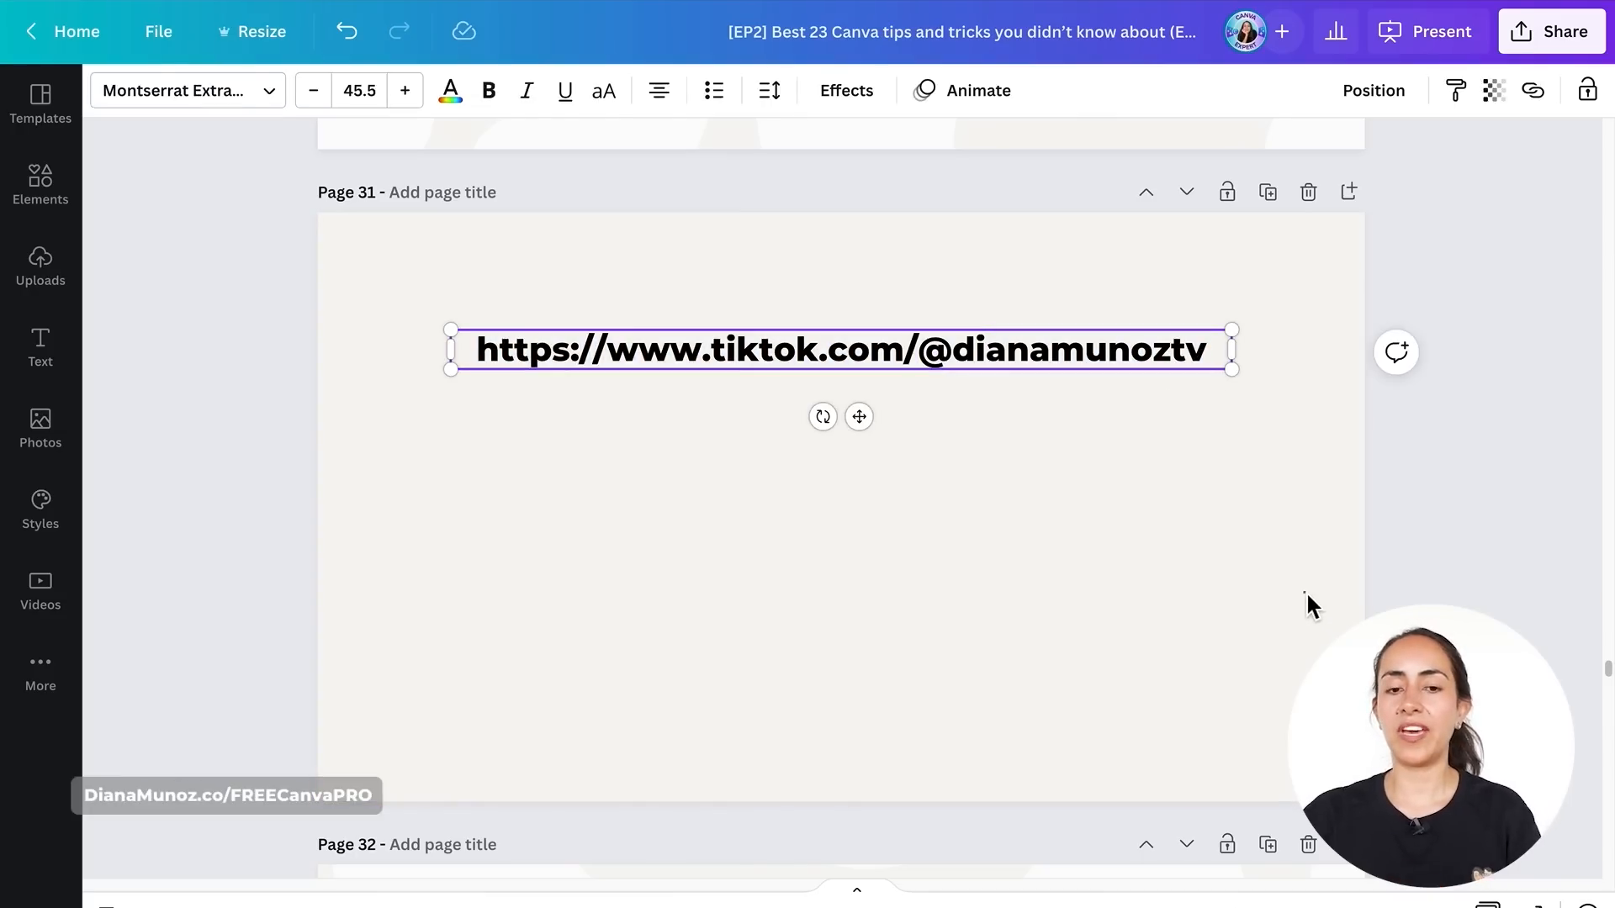
{"action": "left_click", "coordinate": [1182, 349]}
{"action": "key", "text": "ctrl+c"}
{"action": "key", "text": "ctrl+a"}
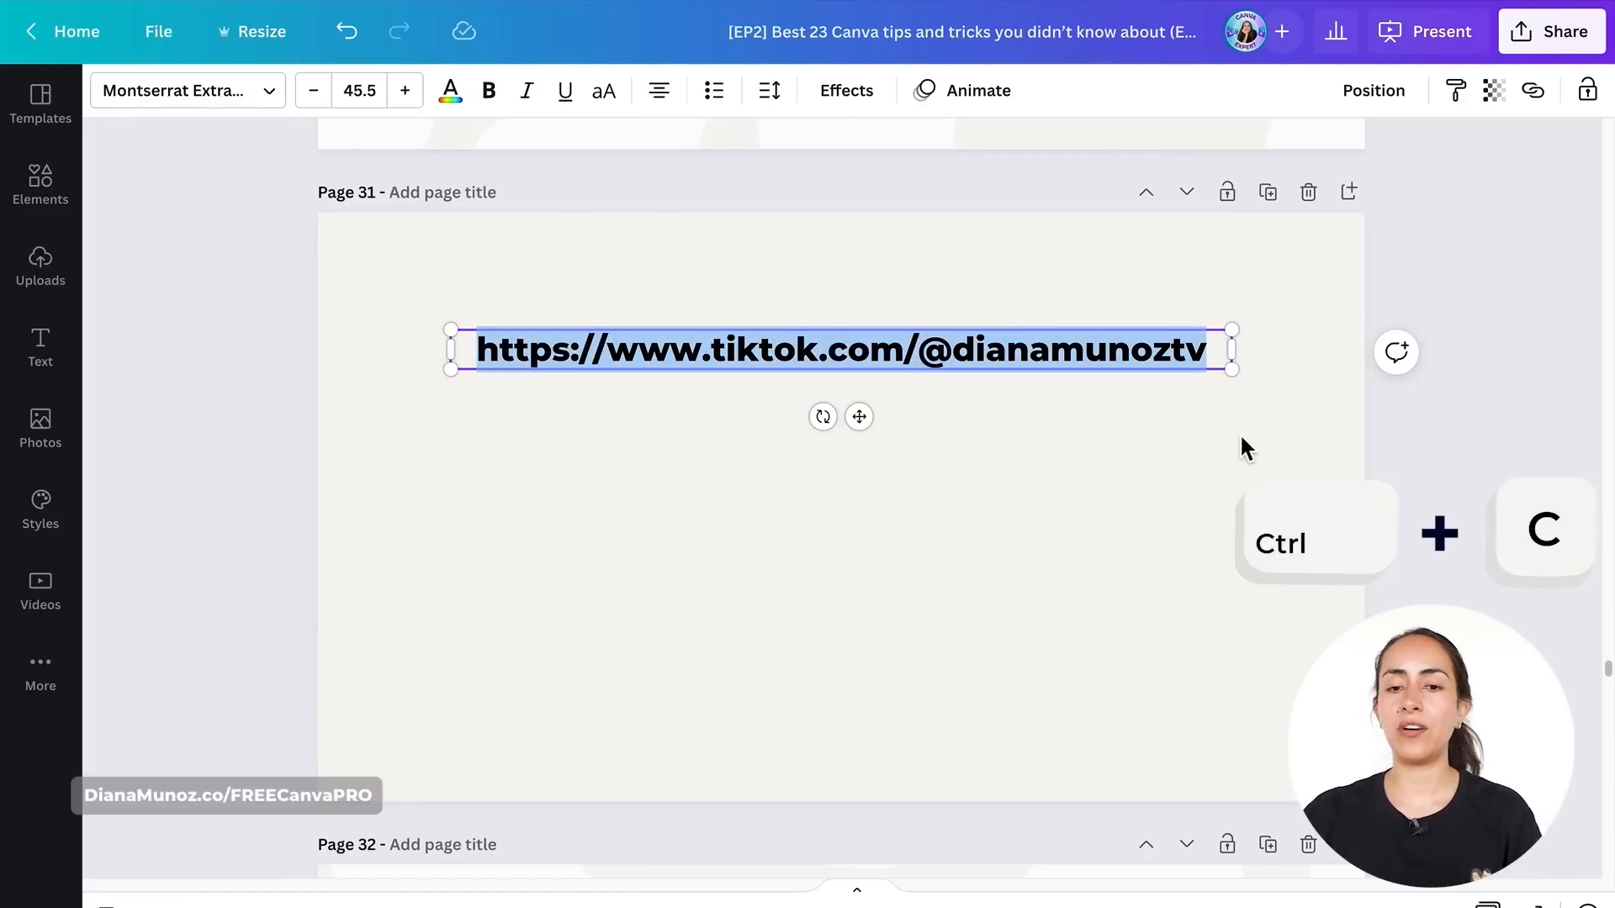
{"action": "left_click", "coordinate": [1240, 435]}
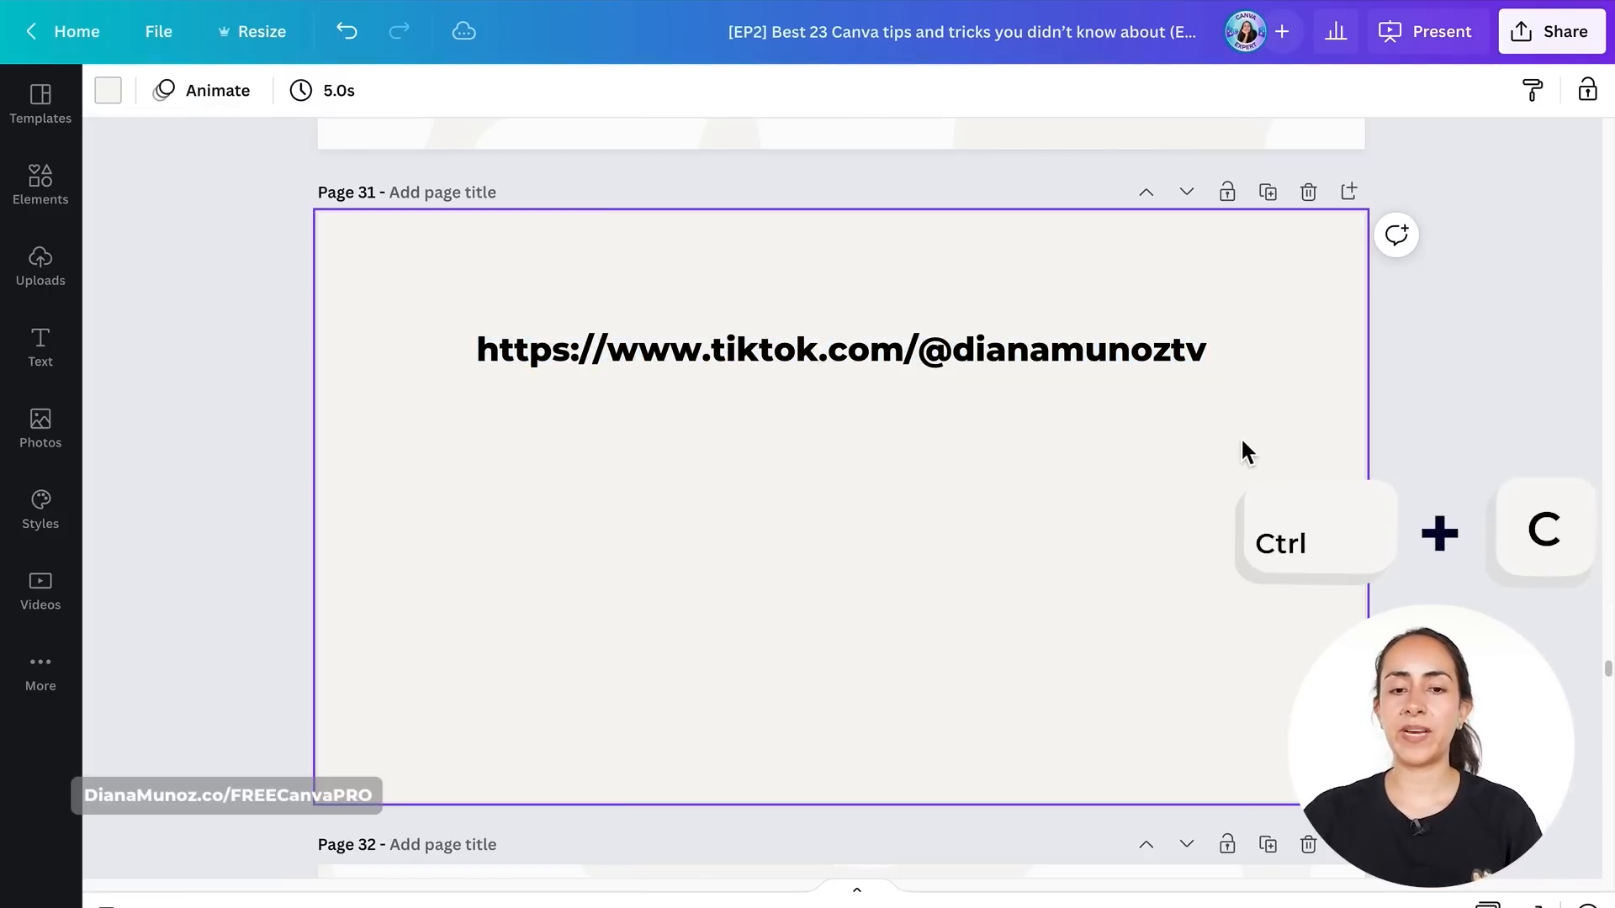
- Generate a QR code from the copied TikTok URL using the QR Code app
{"action": "left_click", "coordinate": [40, 676]}
{"action": "left_click", "coordinate": [281, 111]}
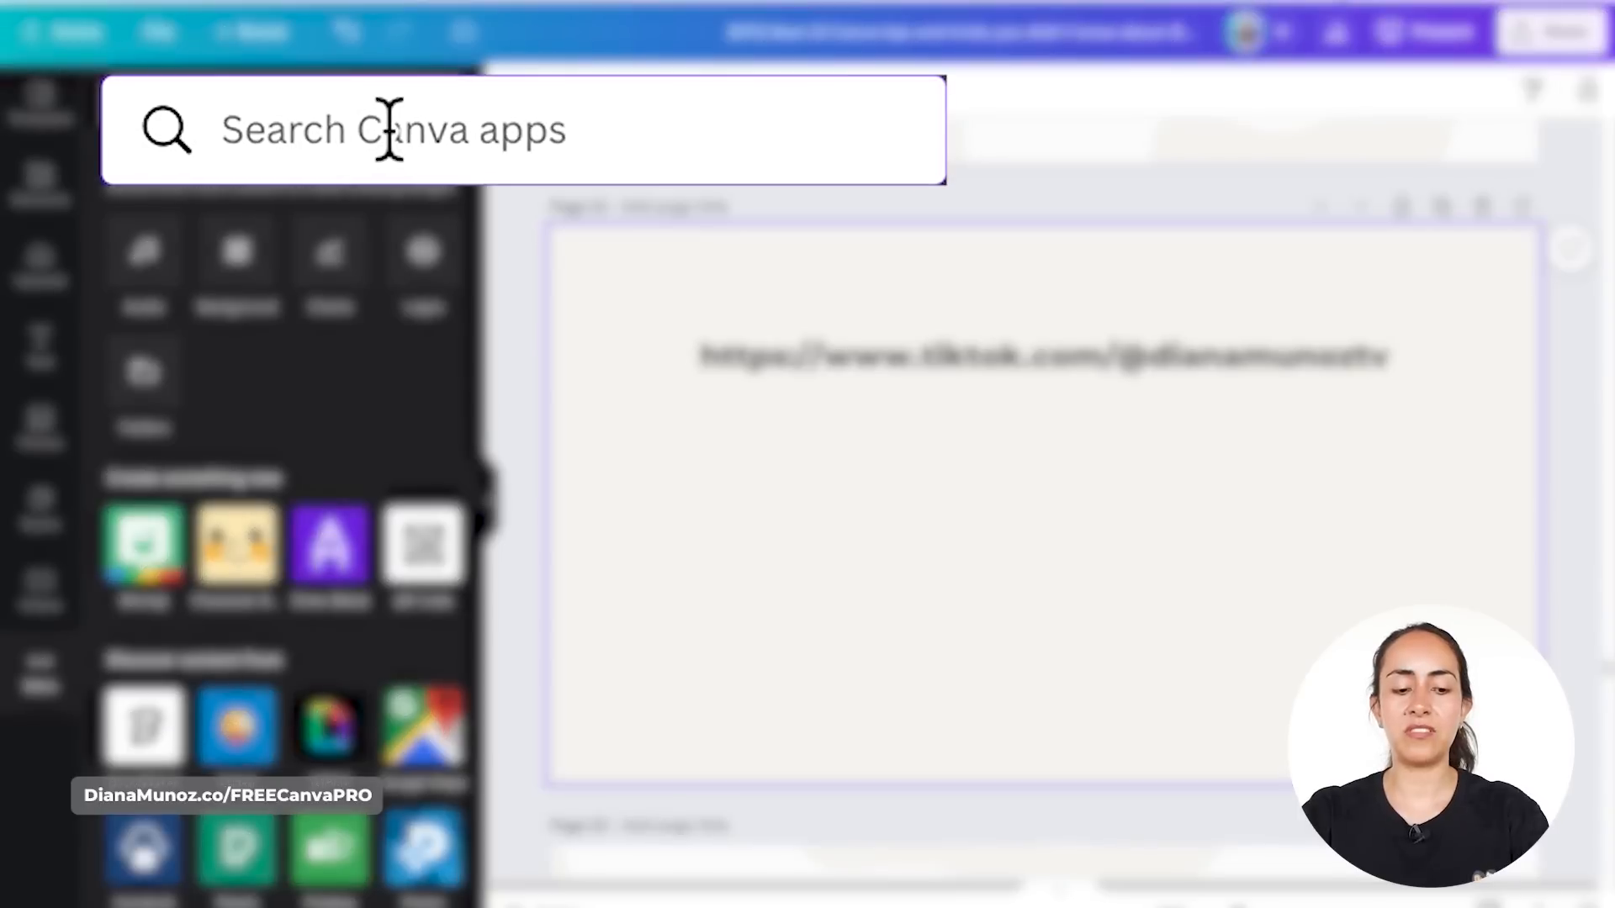
{"action": "type", "text": "qR code"}
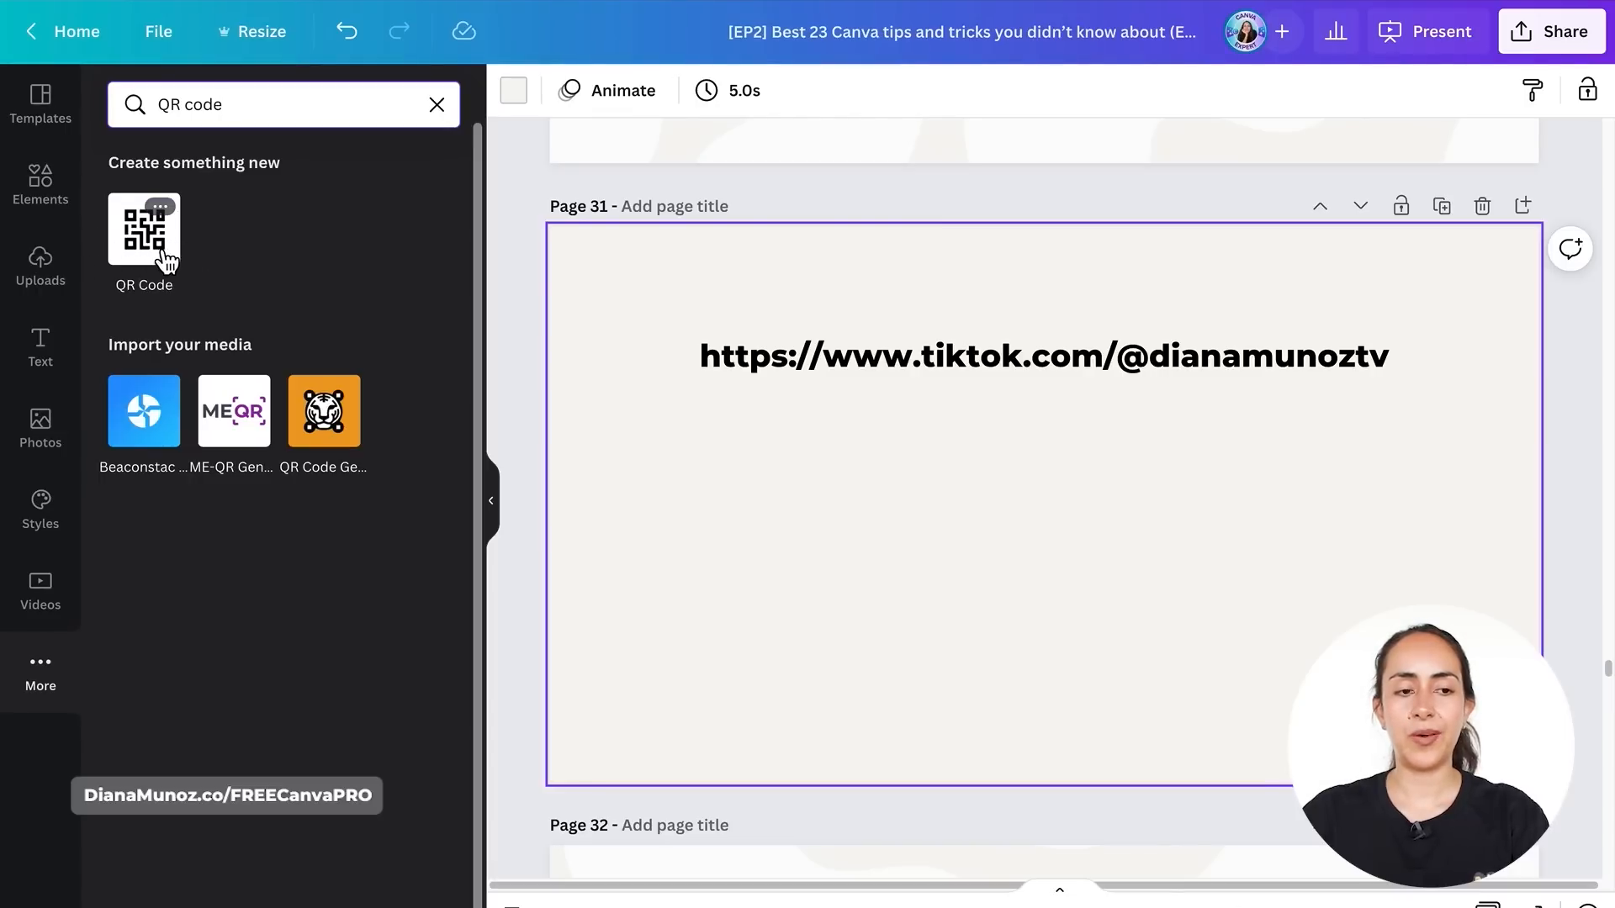
{"action": "left_click", "coordinate": [155, 256]}
{"action": "left_click", "coordinate": [177, 278]}
{"action": "key", "text": "ctrl+v"}
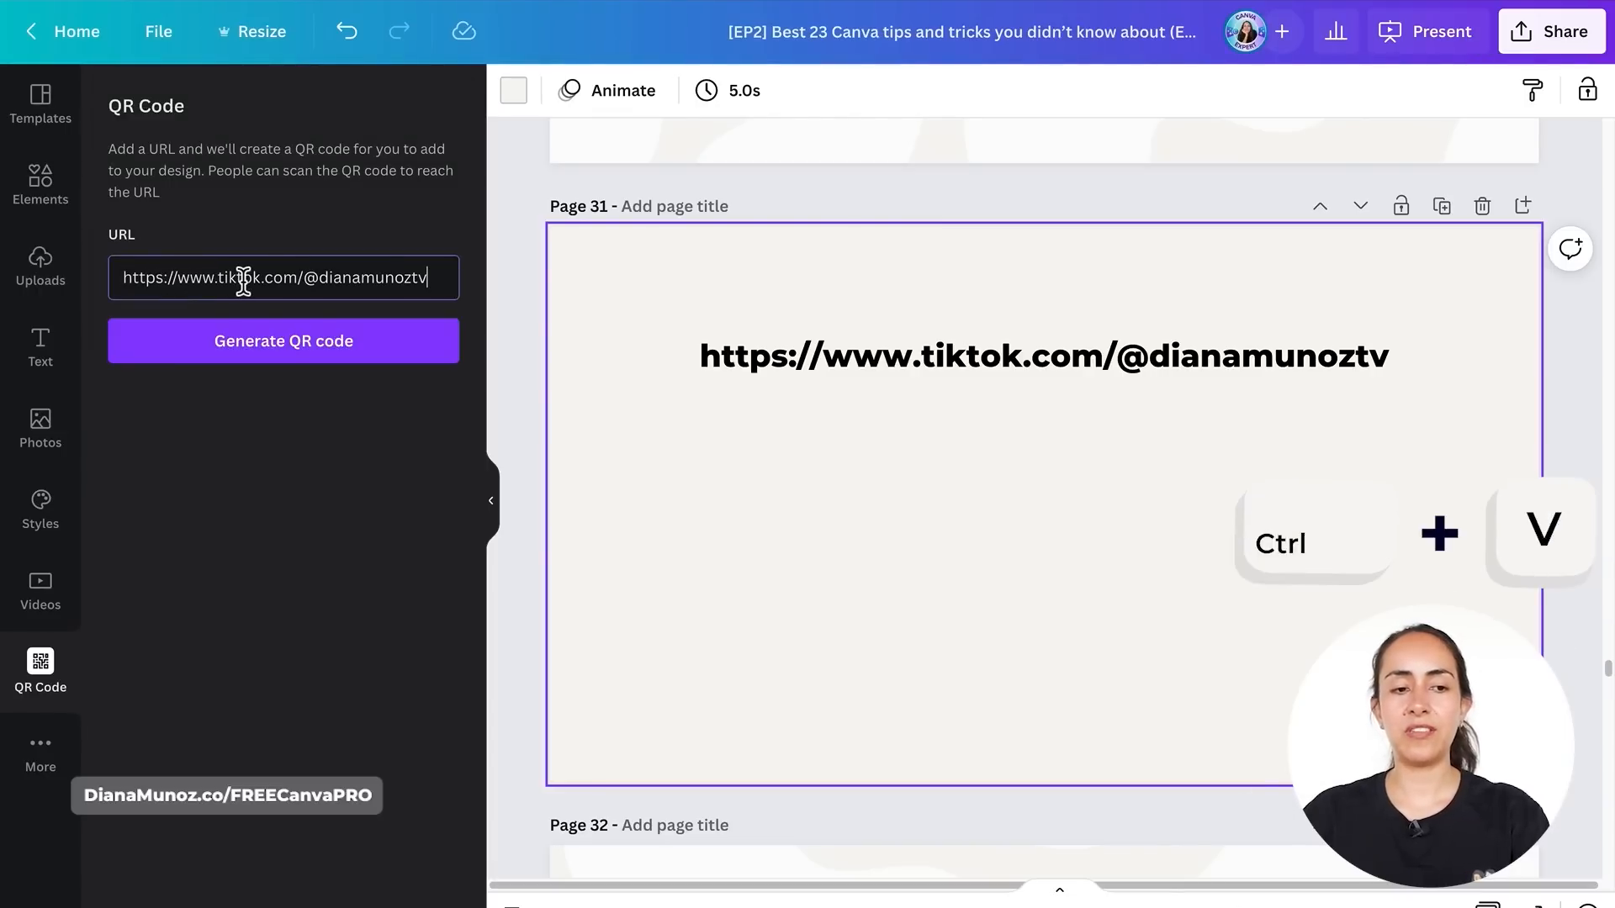
{"action": "left_click", "coordinate": [379, 351]}
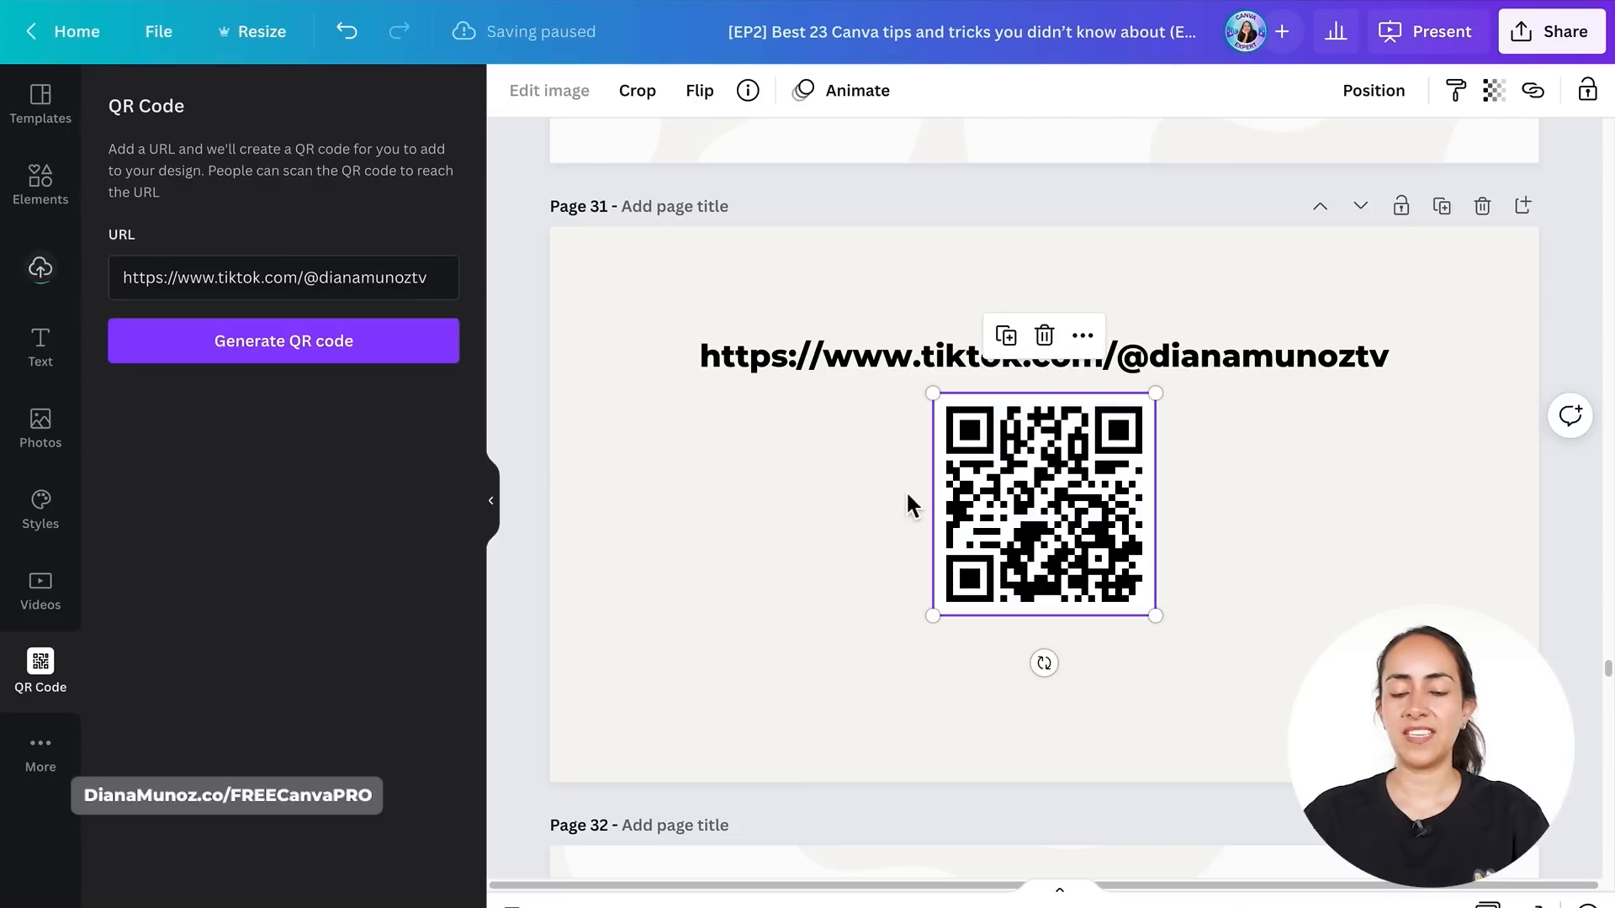
- Enlarge the QR code from its corner handle
{"action": "left_click_drag", "start_coordinate": [1155, 615], "coordinate": [1117, 639]}
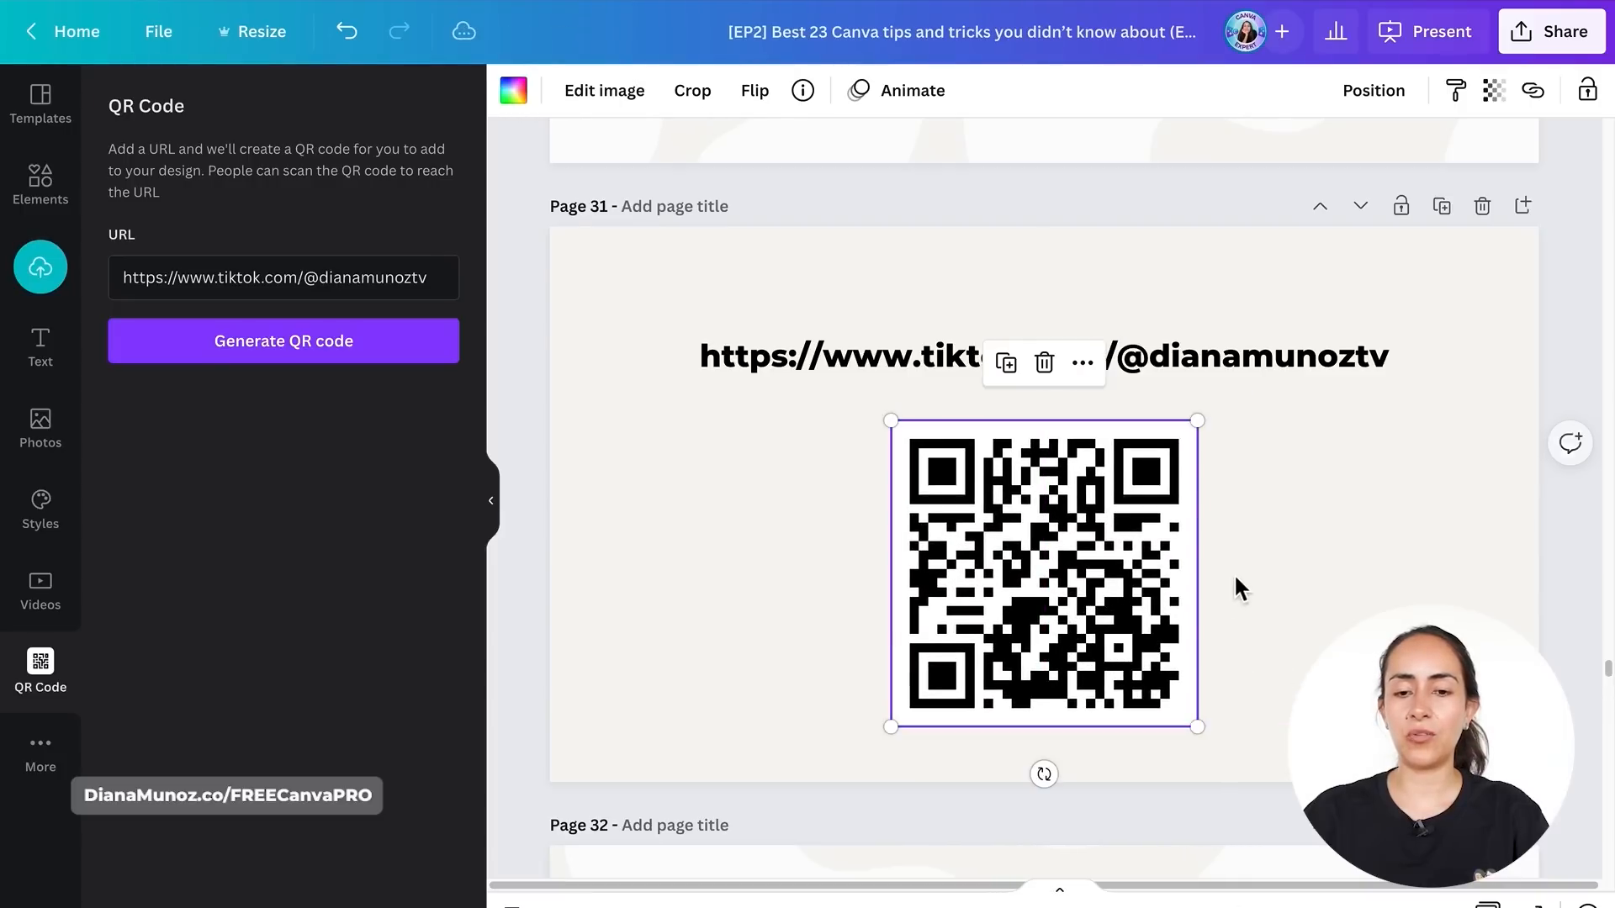
{"action": "left_click", "coordinate": [1408, 585]}
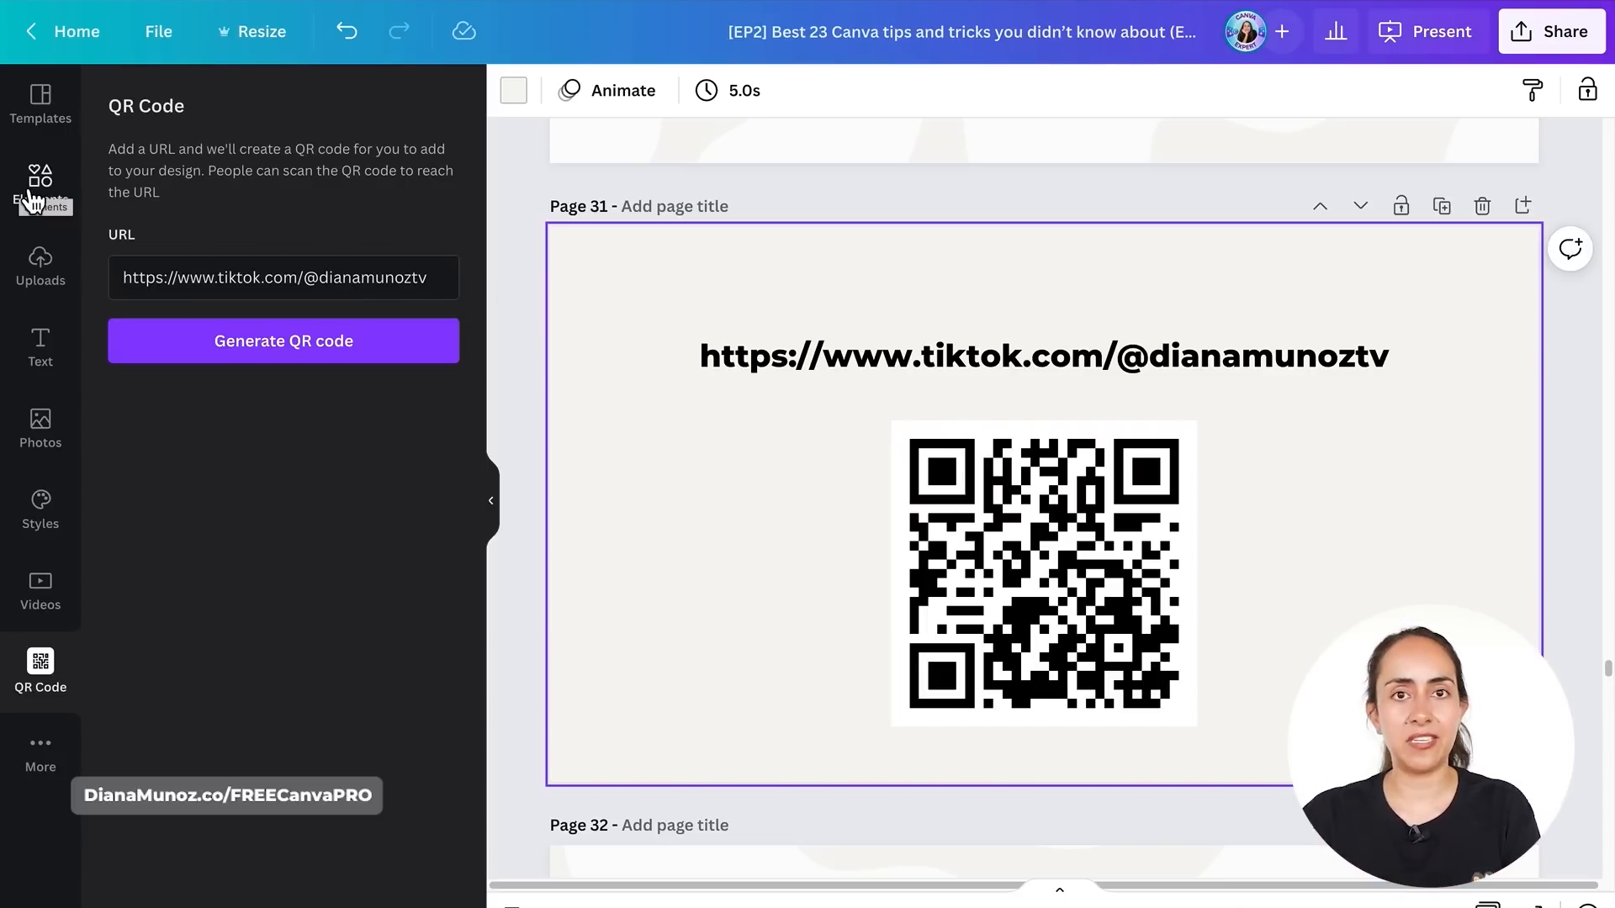
- Add a circle frame over the QR code and fill it with an uploaded photo
{"action": "left_click", "coordinate": [44, 199]}
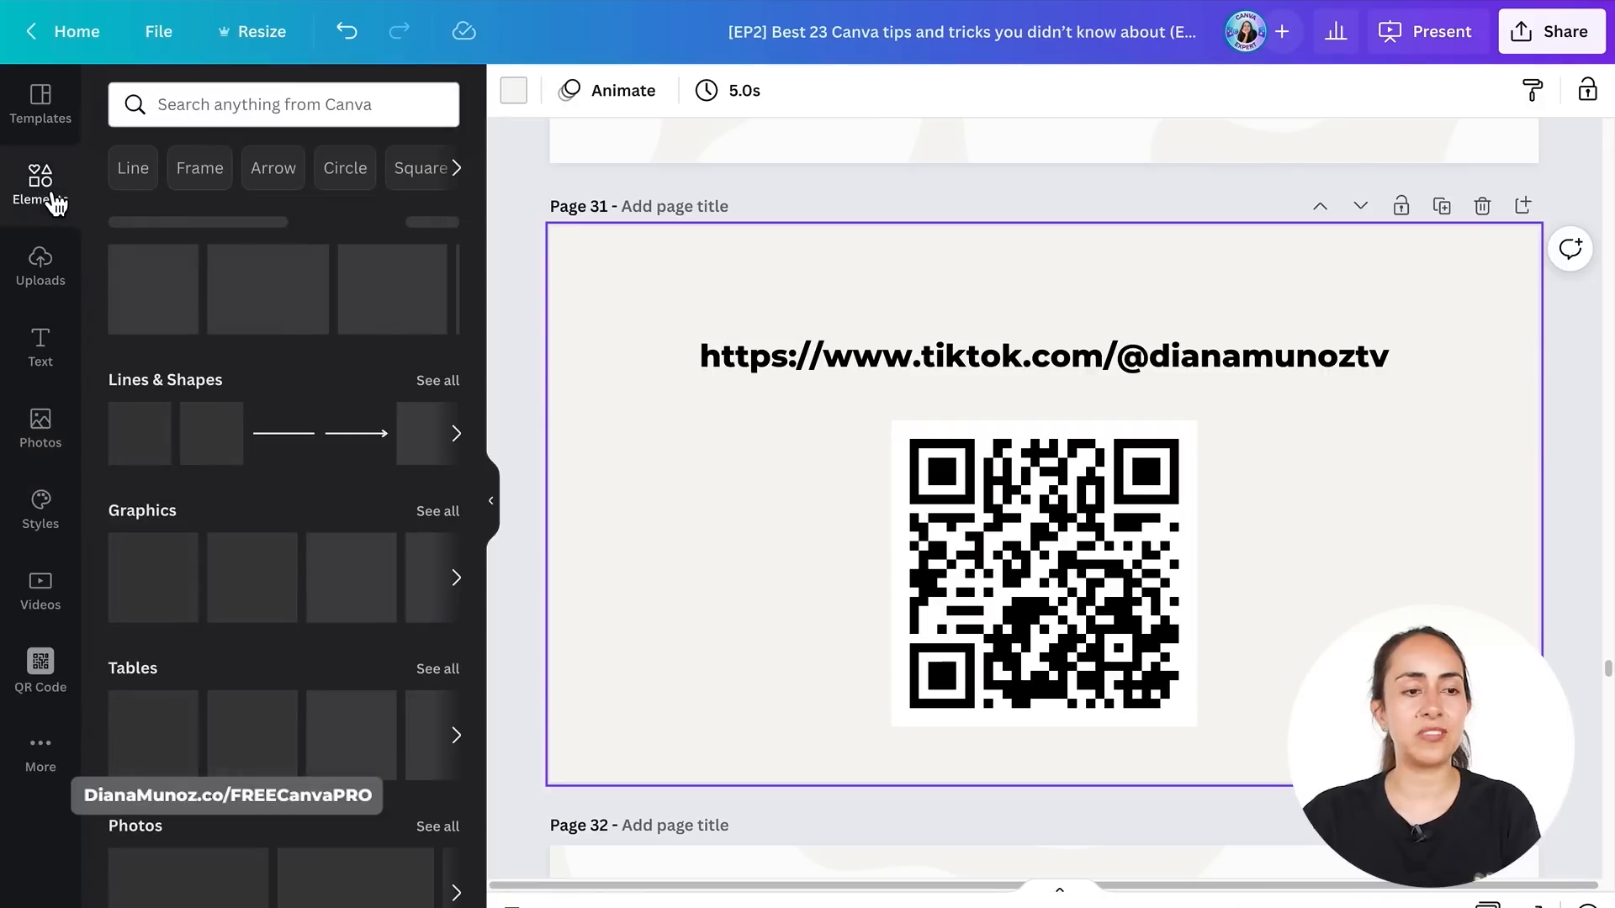
{"action": "scroll", "coordinate": [307, 672], "scroll_direction": "down", "scroll_amount": 4}
{"action": "scroll", "coordinate": [303, 693], "scroll_direction": "down", "scroll_amount": 9}
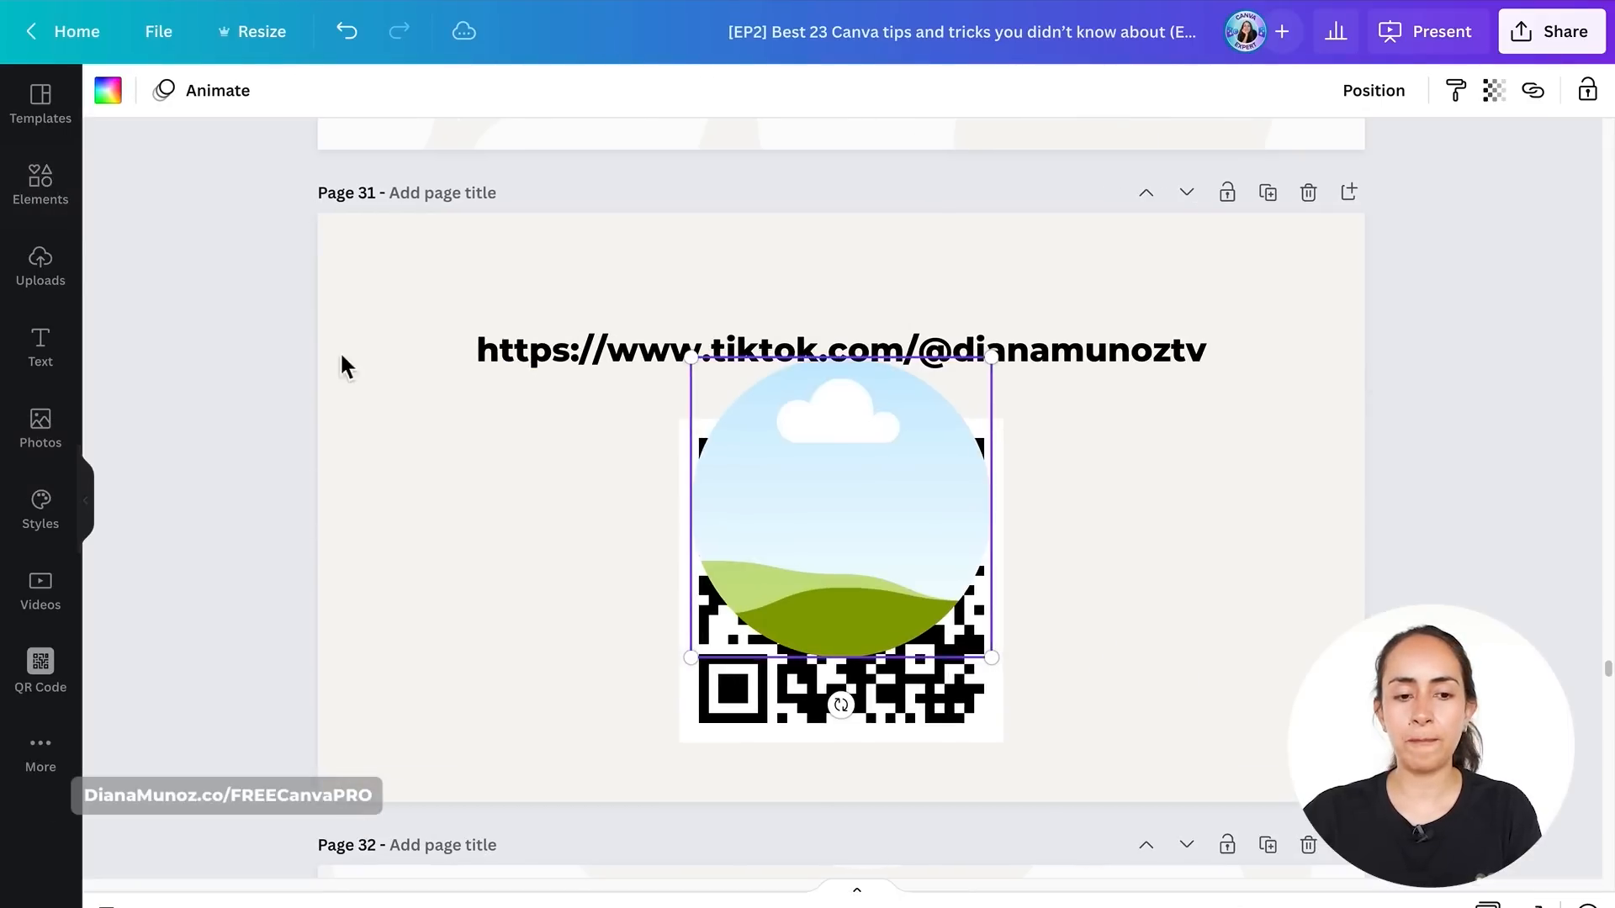
{"action": "left_click", "coordinate": [57, 272]}
{"action": "left_click_drag", "start_coordinate": [396, 555], "coordinate": [1015, 497]}
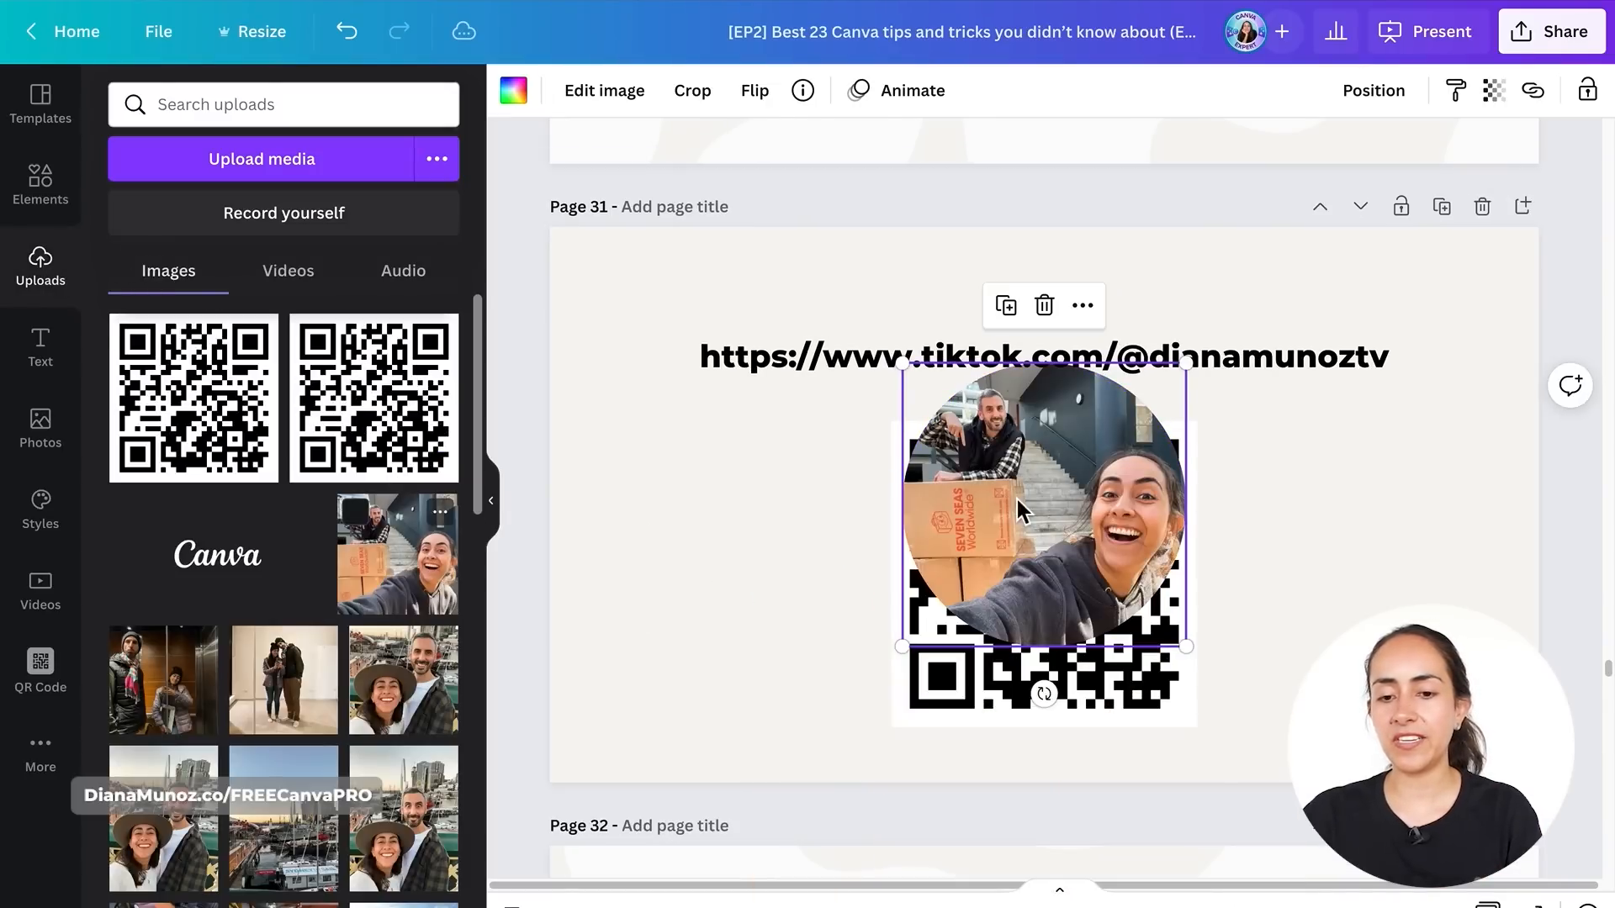
- Resize and reposition the photo inside the circle frame over the QR code
{"action": "double_click", "coordinate": [1020, 497]}
{"action": "left_click_drag", "start_coordinate": [900, 364], "coordinate": [305, 97]}
{"action": "left_click_drag", "start_coordinate": [1067, 469], "coordinate": [1052, 710]}
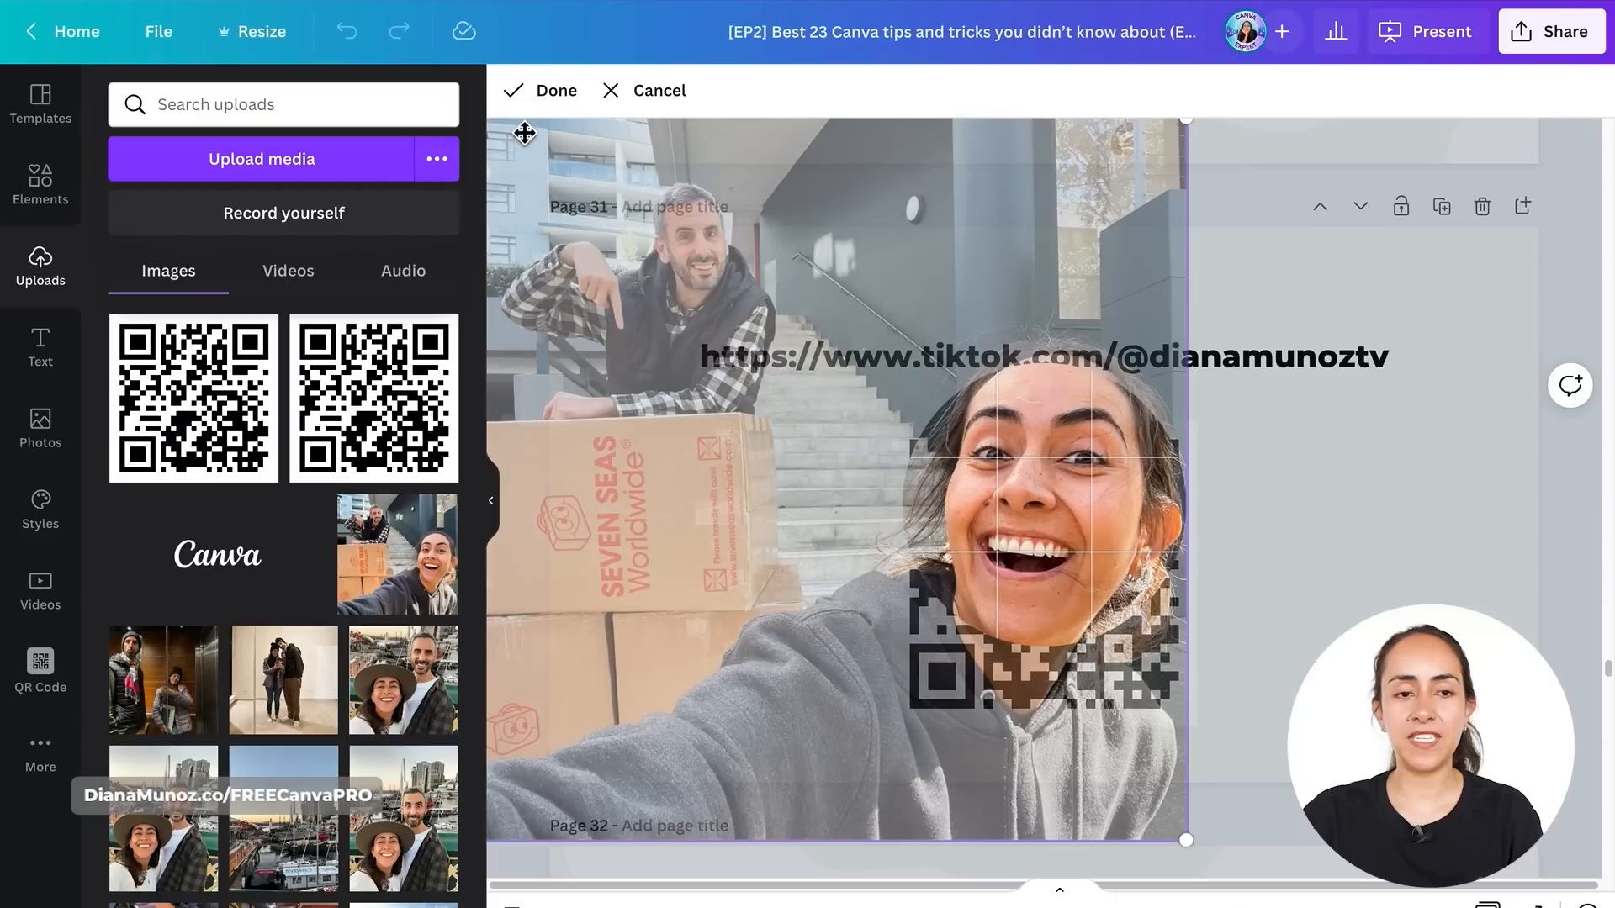
{"action": "left_click", "coordinate": [538, 100]}
{"action": "left_click_drag", "start_coordinate": [901, 364], "coordinate": [1053, 574]}
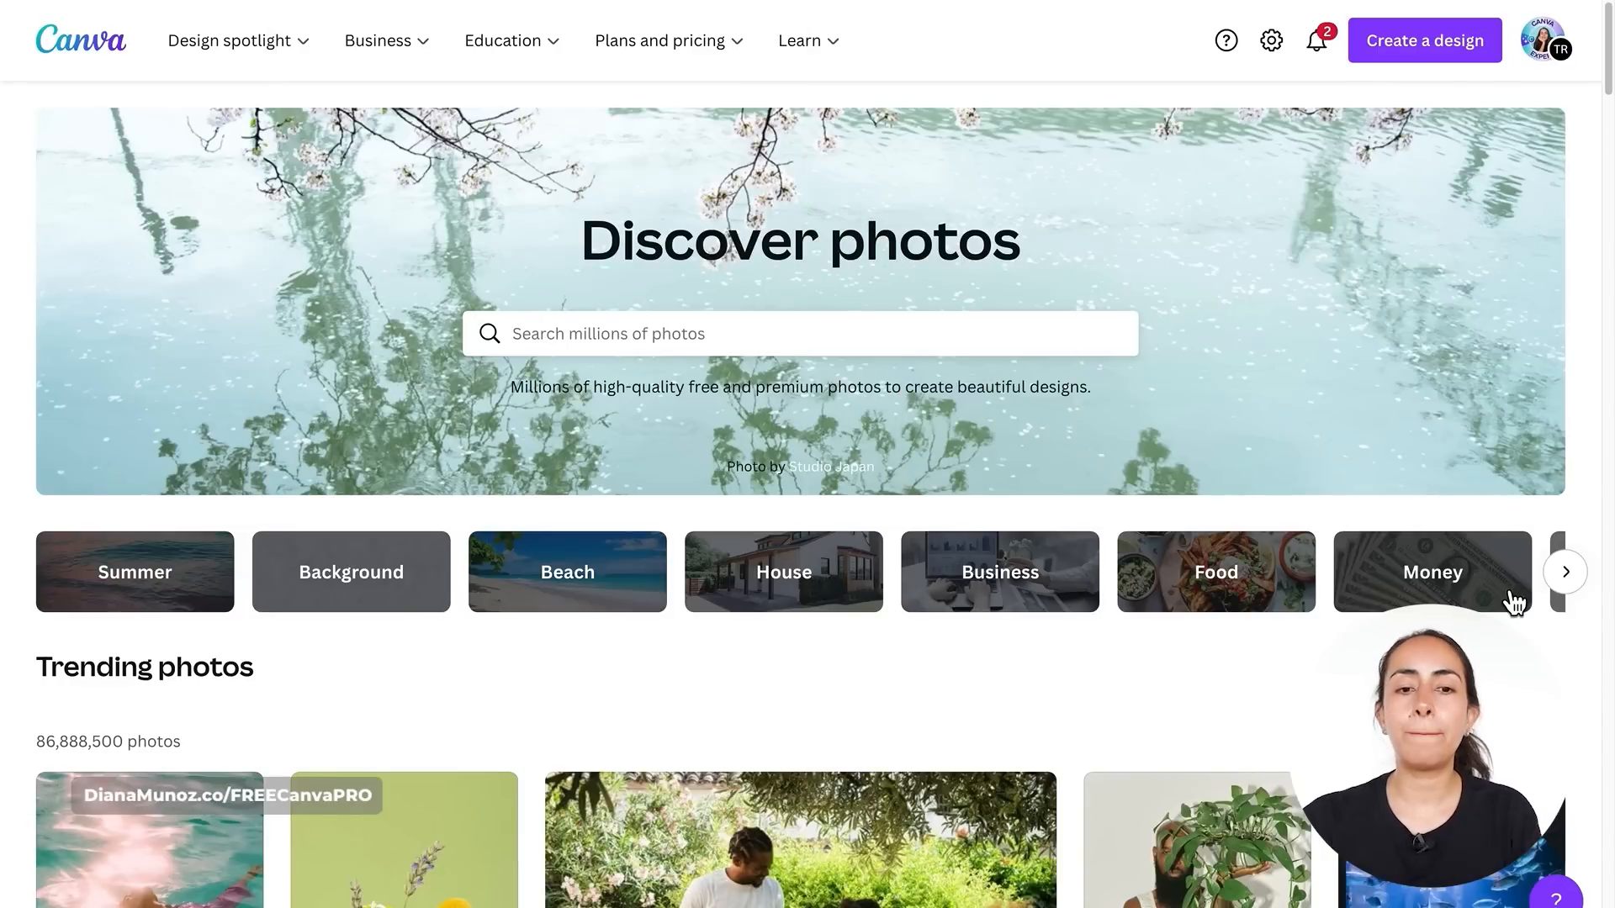
- Search Canva's photo library for scuba diving
{"action": "scroll", "coordinate": [1391, 364], "scroll_direction": "down", "scroll_amount": 8}
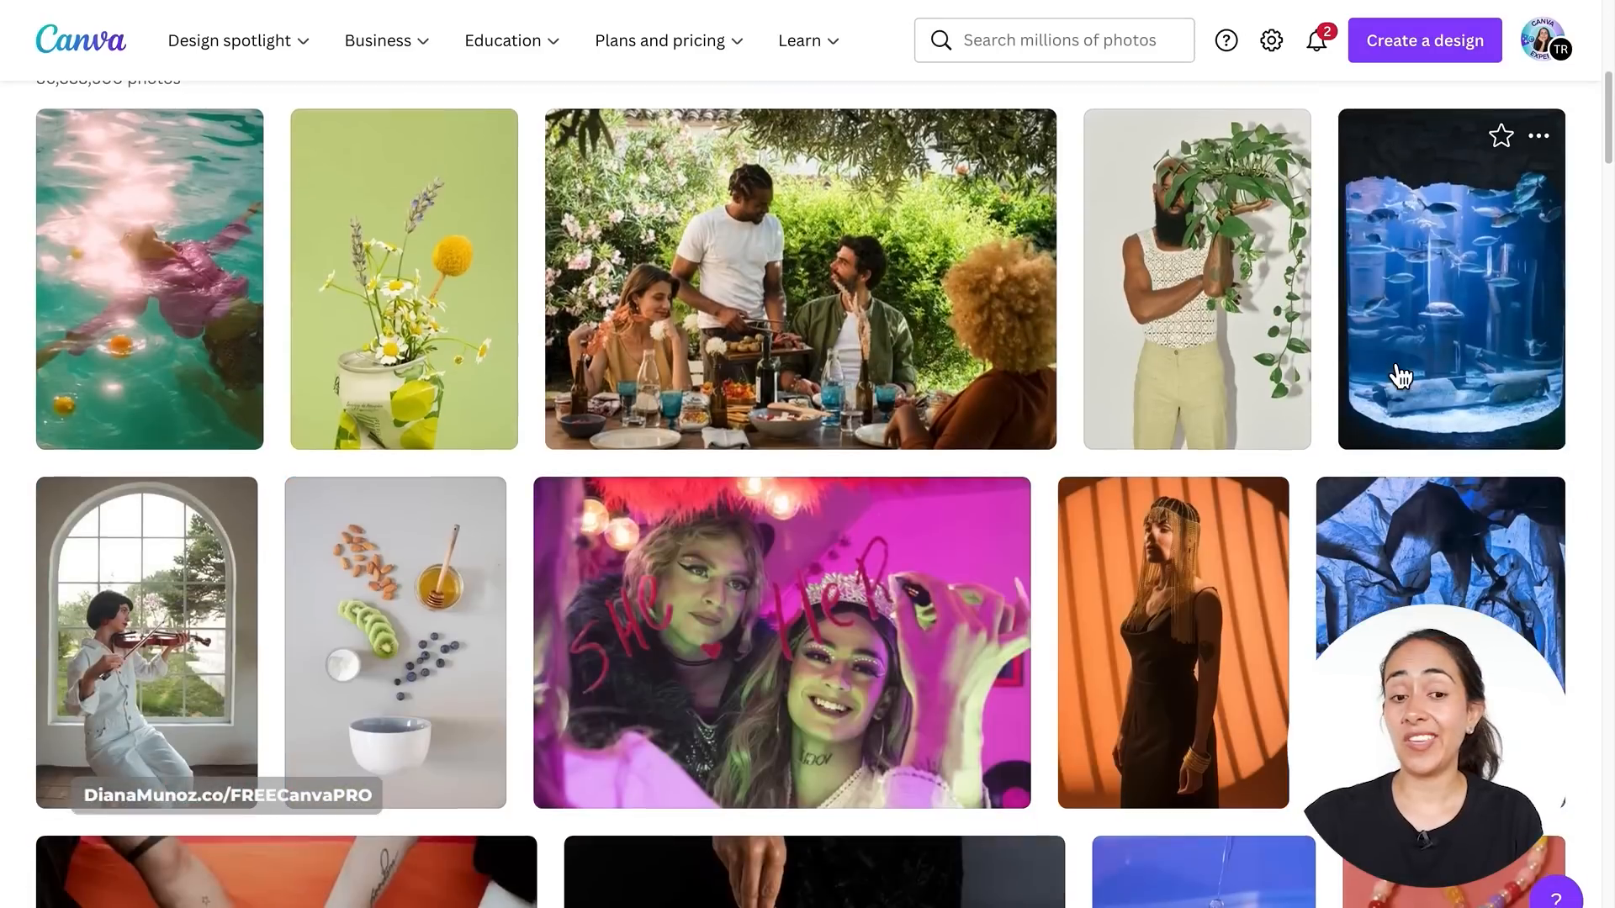
{"action": "scroll", "coordinate": [1400, 376], "scroll_direction": "up", "scroll_amount": 8}
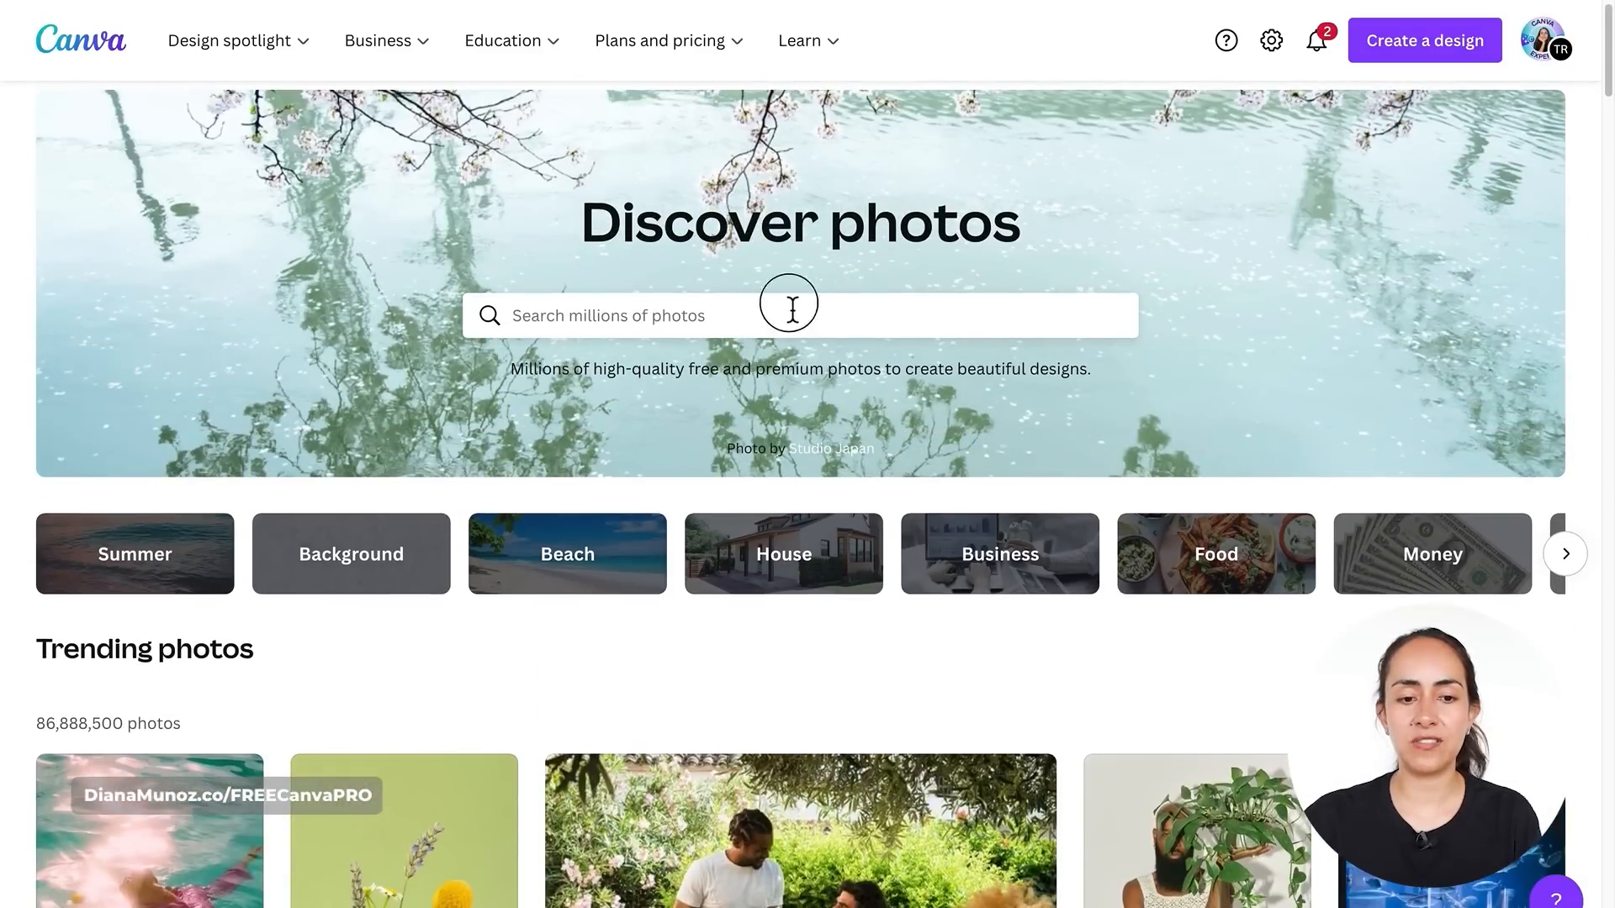
{"action": "left_click", "coordinate": [791, 310]}
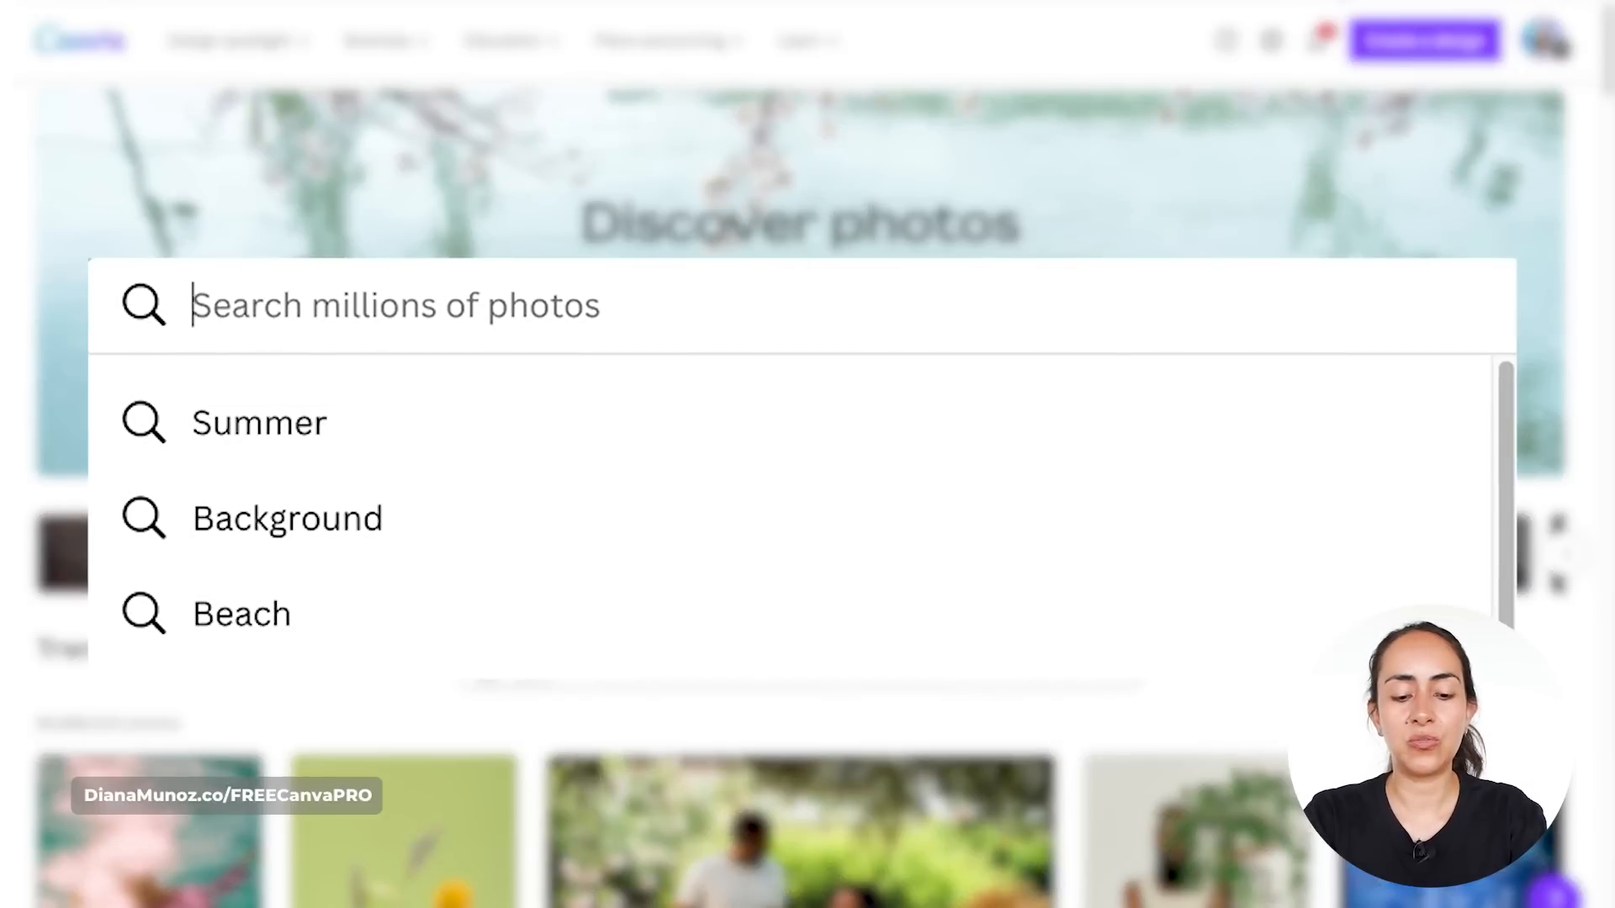
{"action": "type", "text": "scuba diving"}
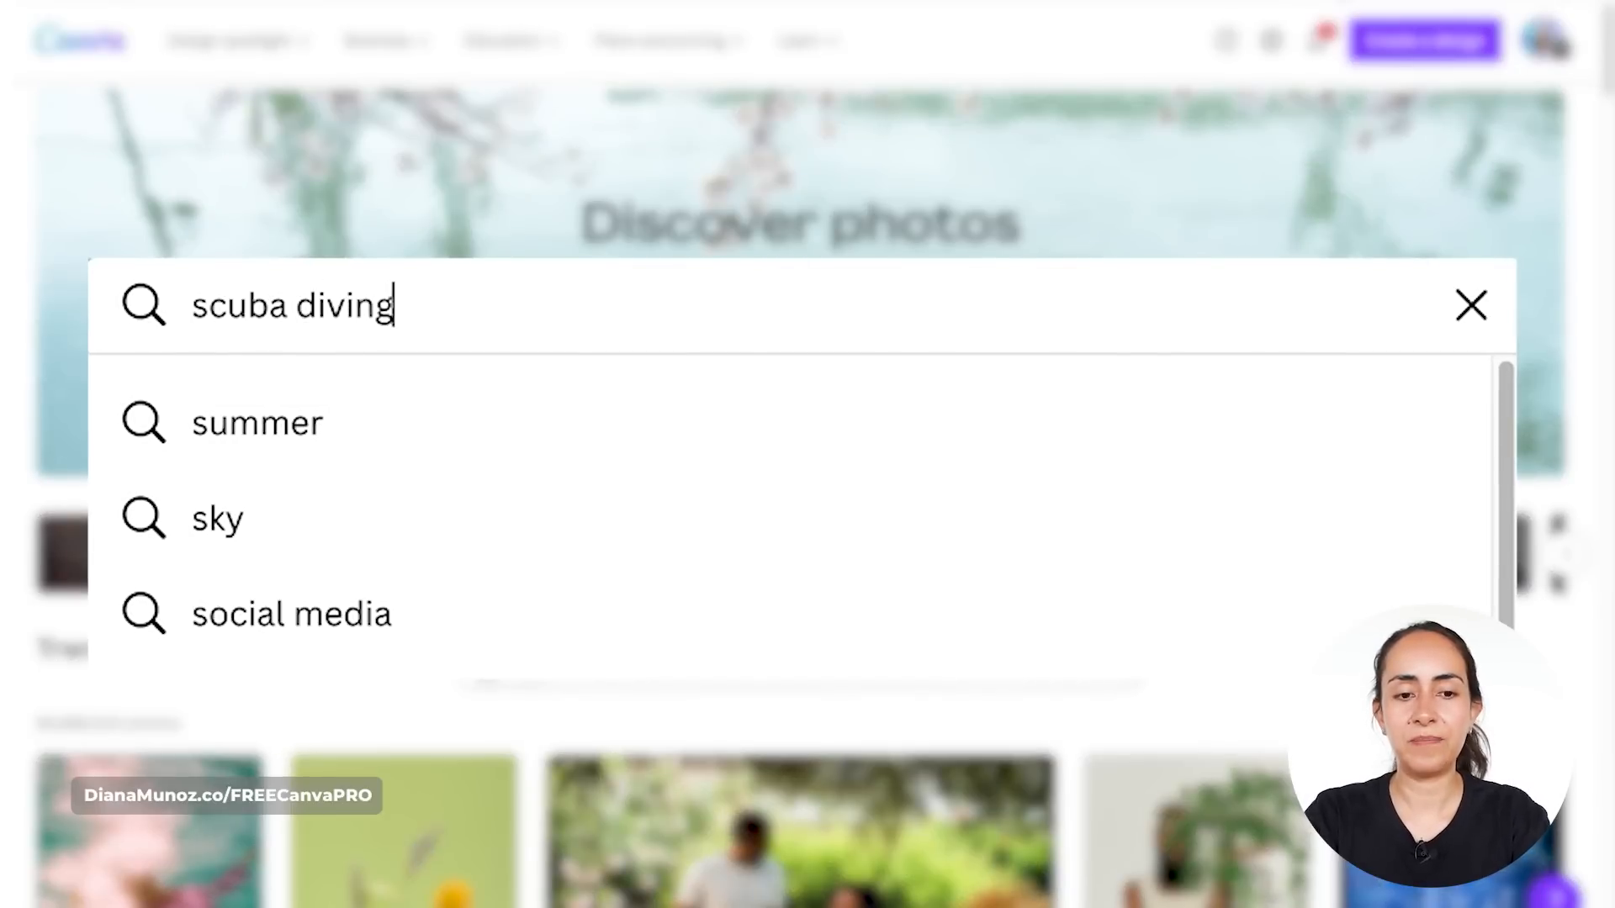
{"action": "key", "text": "Return"}
- Filter the scuba diving photo results to Free only
{"action": "scroll", "coordinate": [1453, 284], "scroll_direction": "down", "scroll_amount": 1}
{"action": "scroll", "coordinate": [1455, 286], "scroll_direction": "down", "scroll_amount": 8}
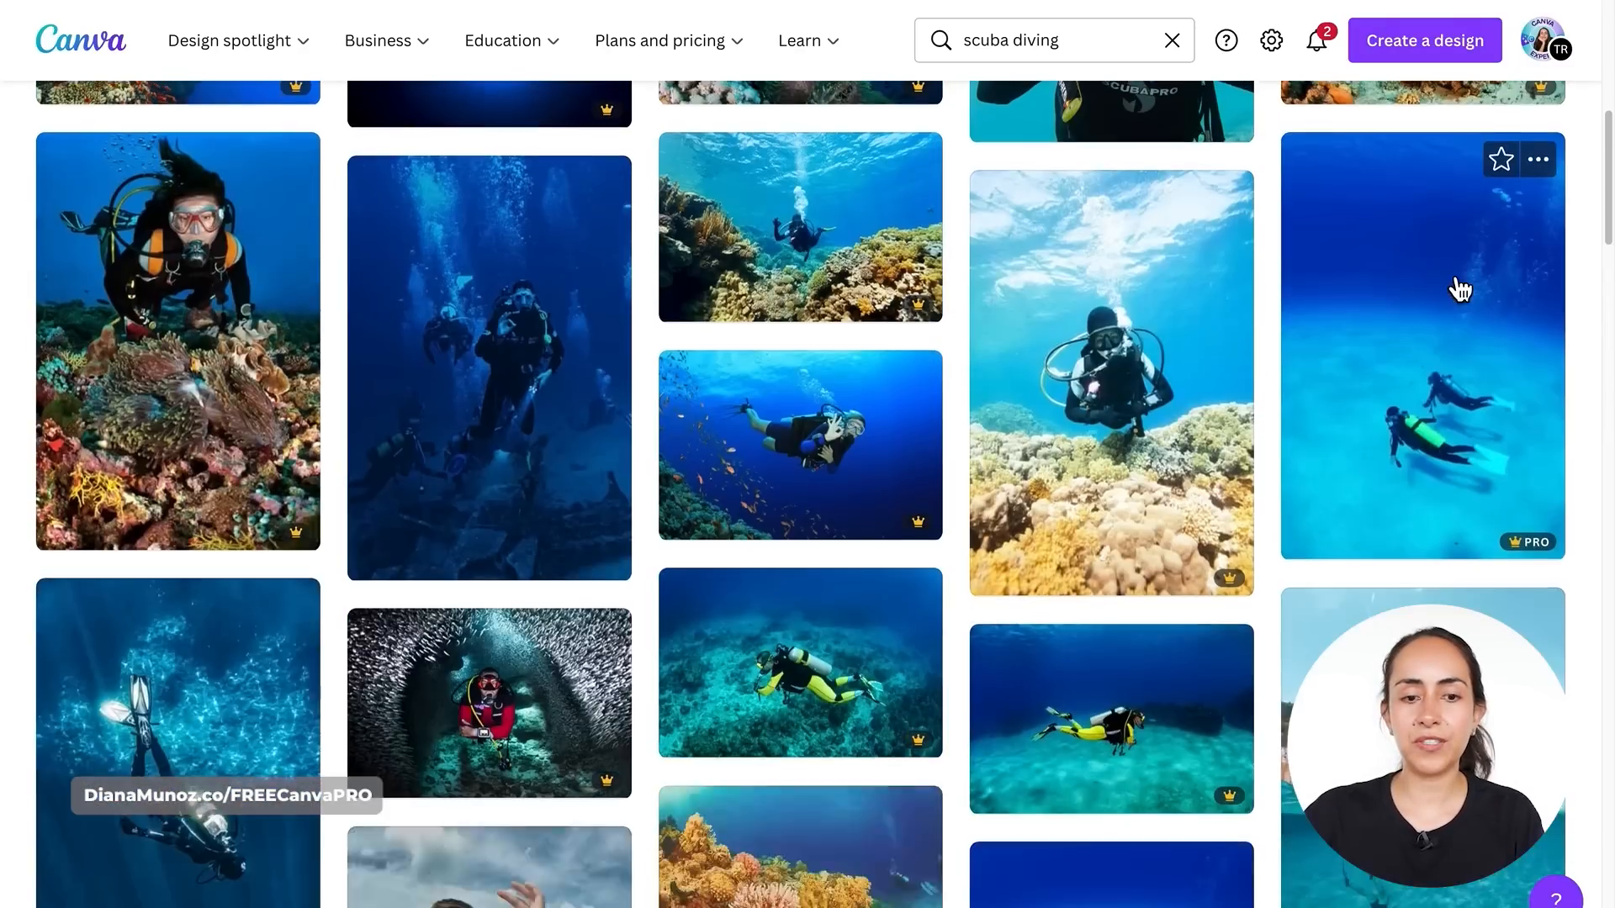
{"action": "scroll", "coordinate": [1459, 289], "scroll_direction": "up", "scroll_amount": 9}
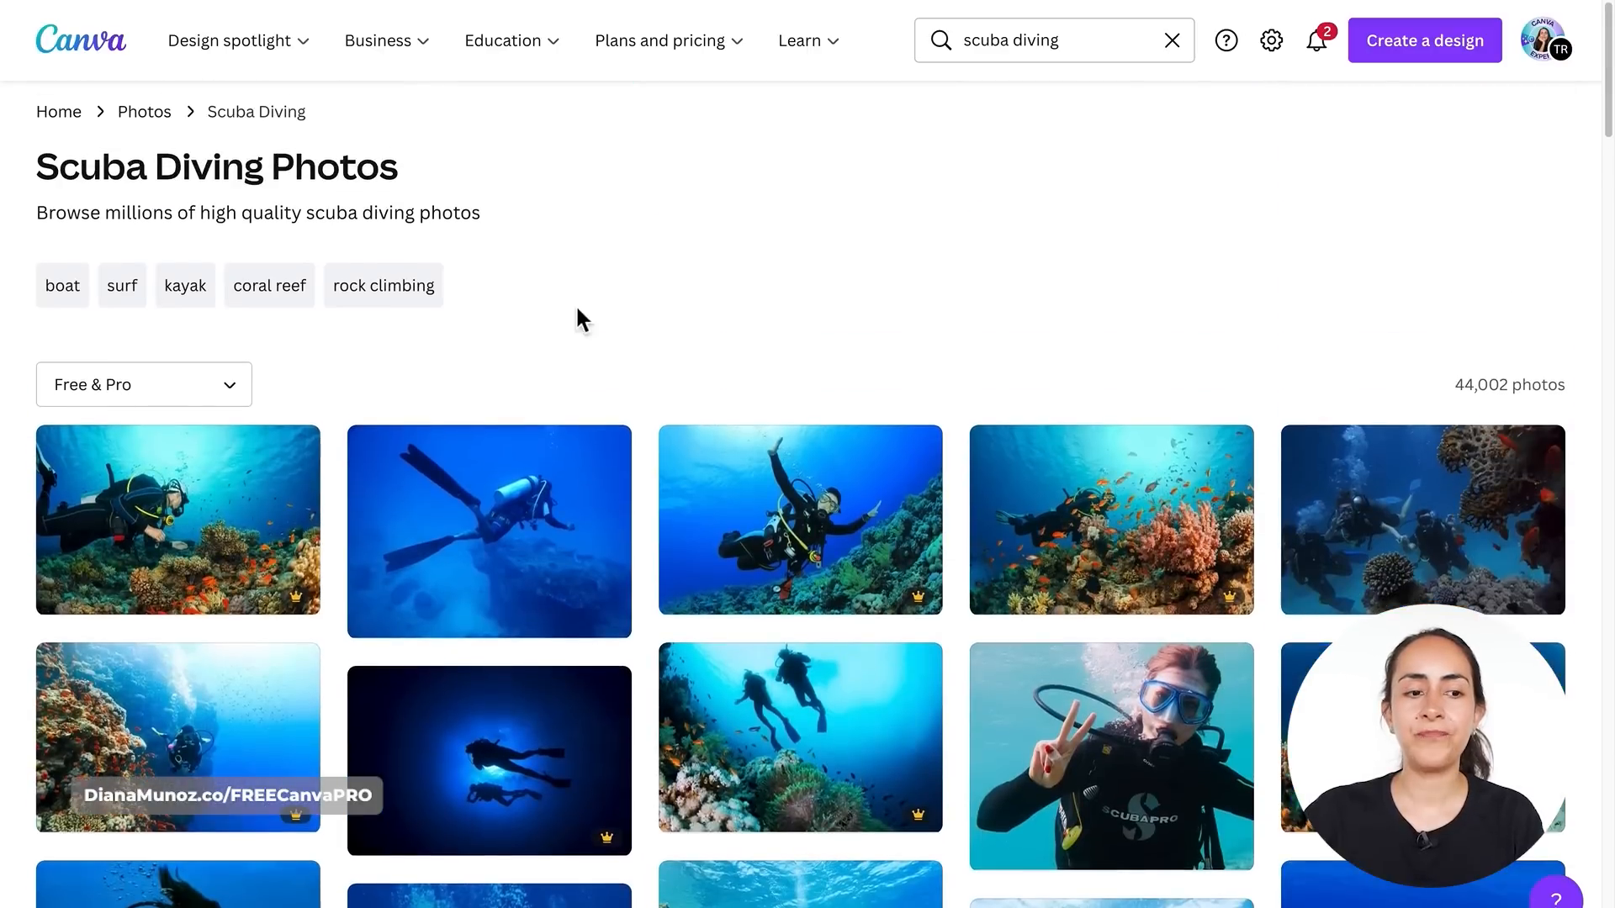
{"action": "left_click", "coordinate": [230, 387]}
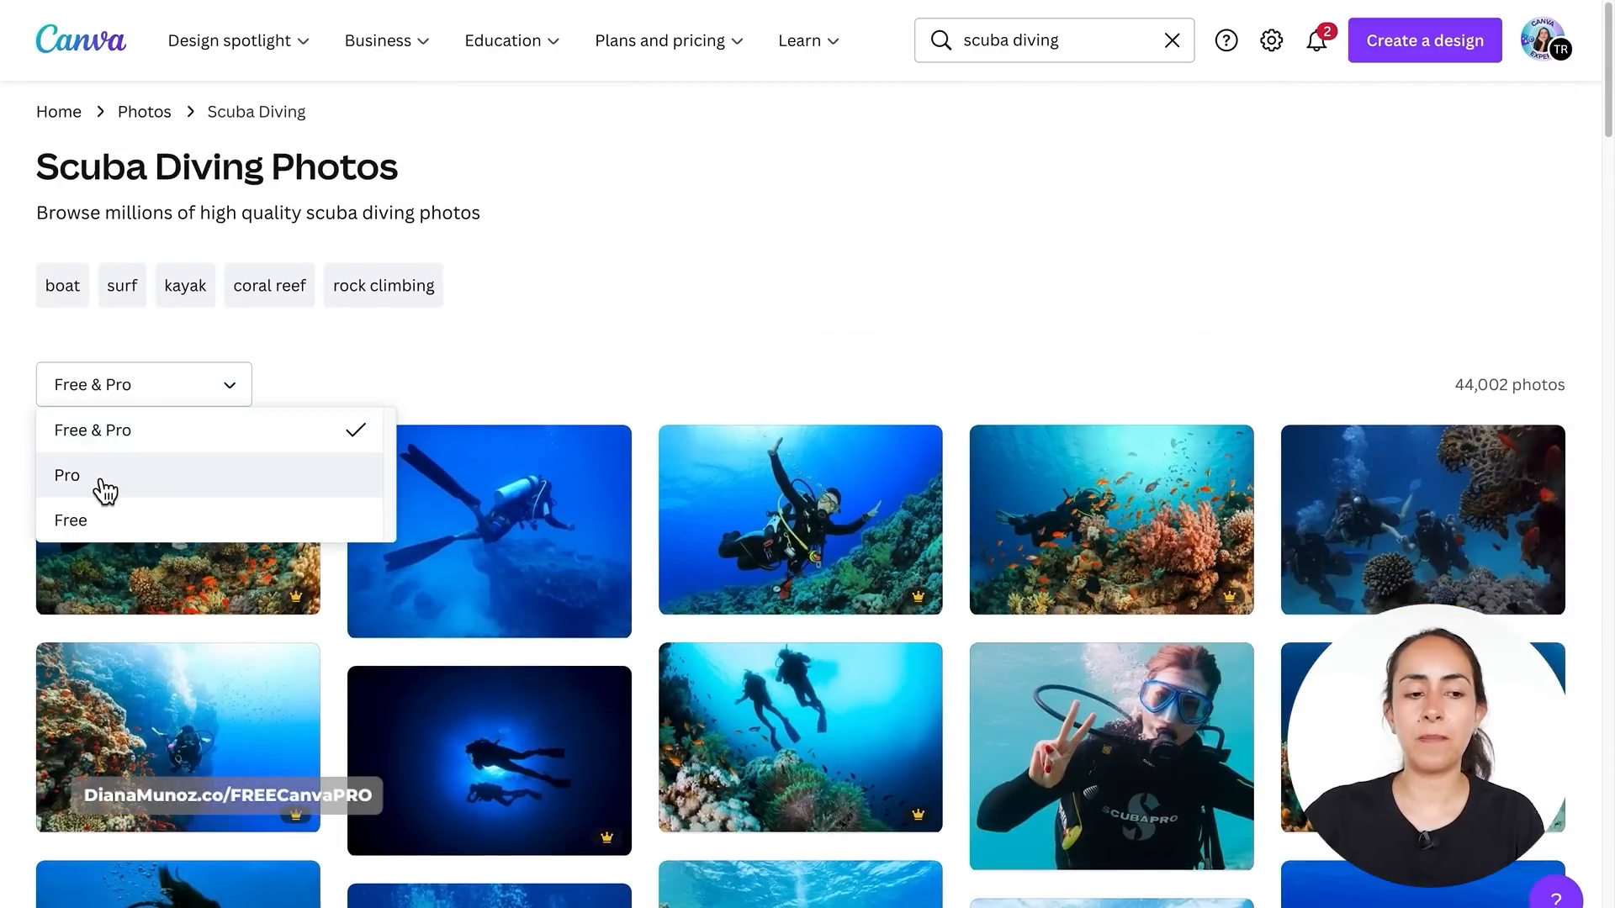
{"action": "left_click", "coordinate": [97, 521]}
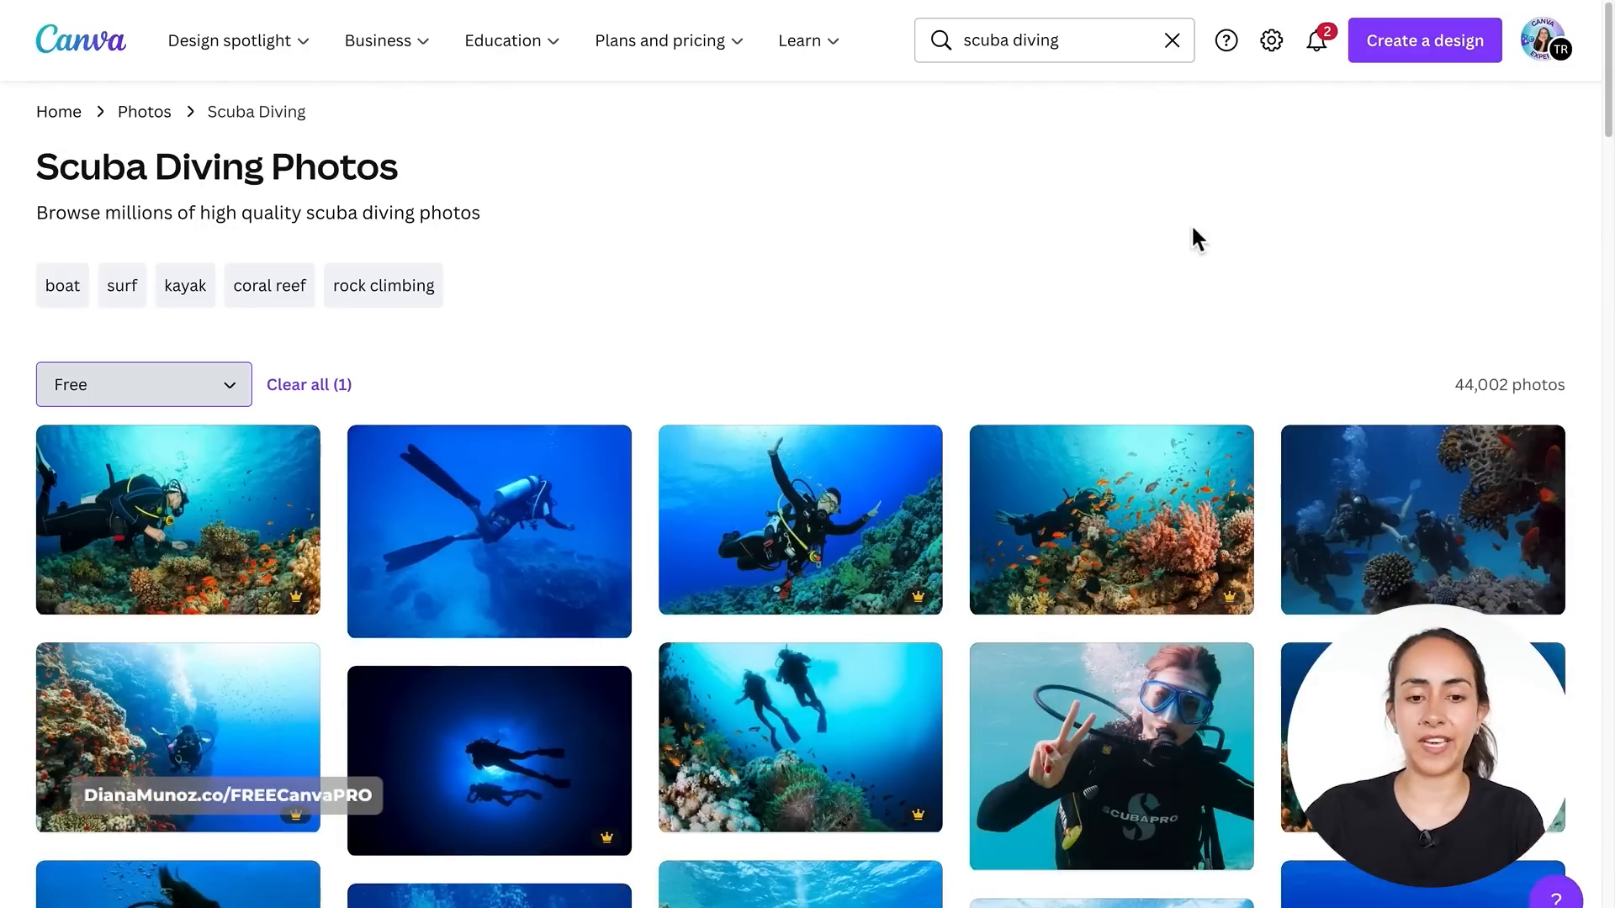
- Open a coral reef scuba diving photo's details and its Add to folder option
{"action": "scroll", "coordinate": [1253, 249], "scroll_direction": "down", "scroll_amount": 2}
{"action": "scroll", "coordinate": [1259, 238], "scroll_direction": "down", "scroll_amount": 2}
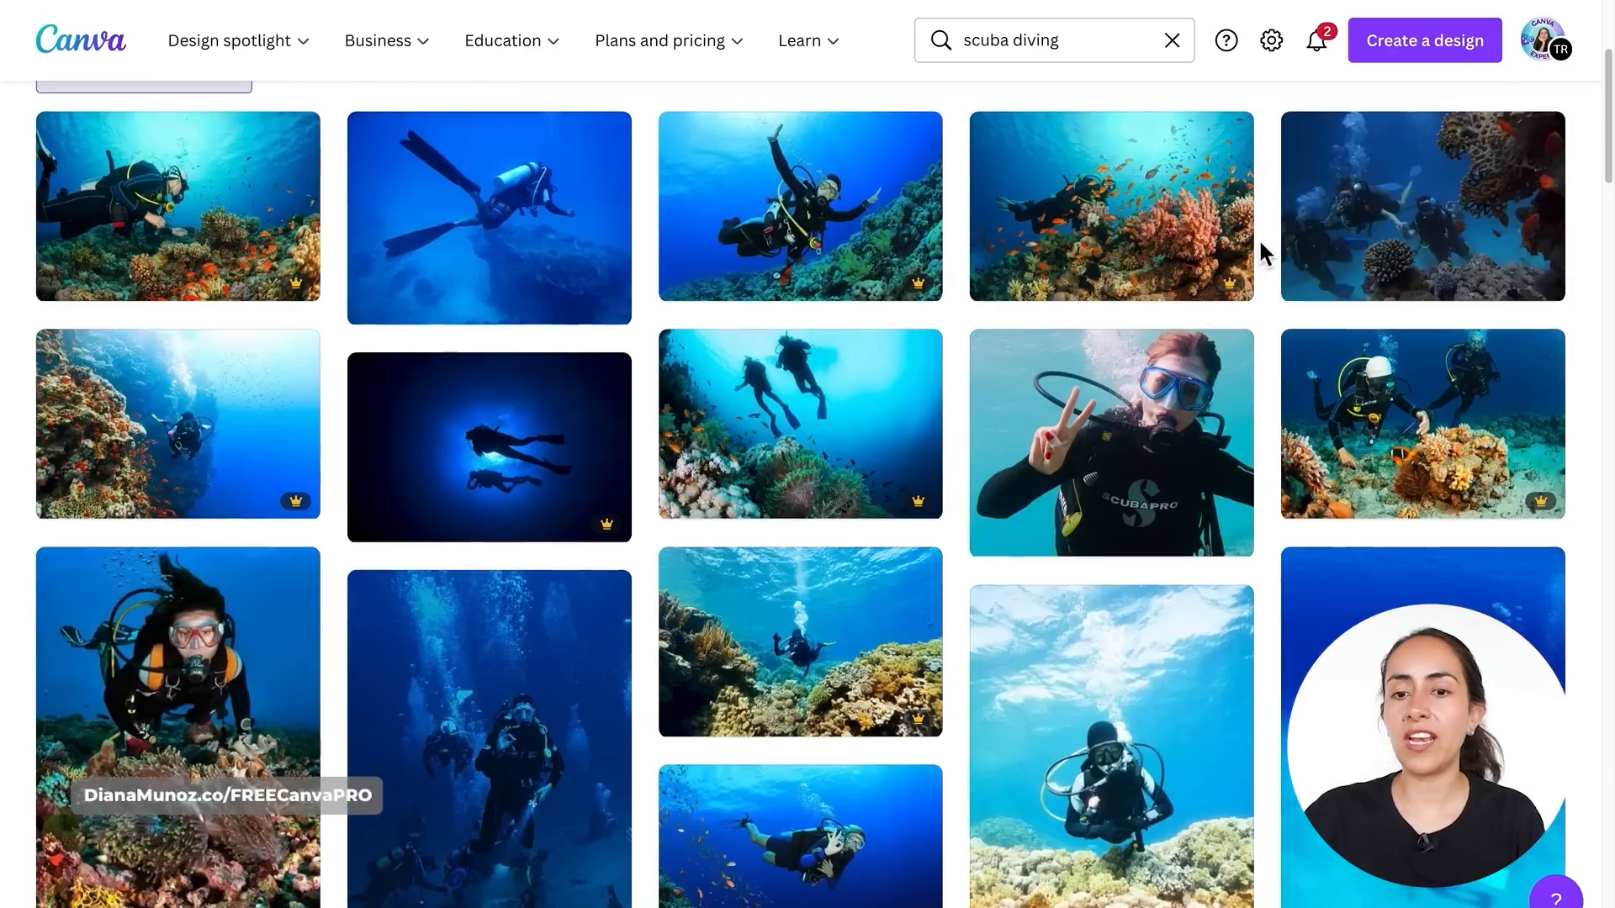
{"action": "scroll", "coordinate": [1258, 239], "scroll_direction": "up", "scroll_amount": 2}
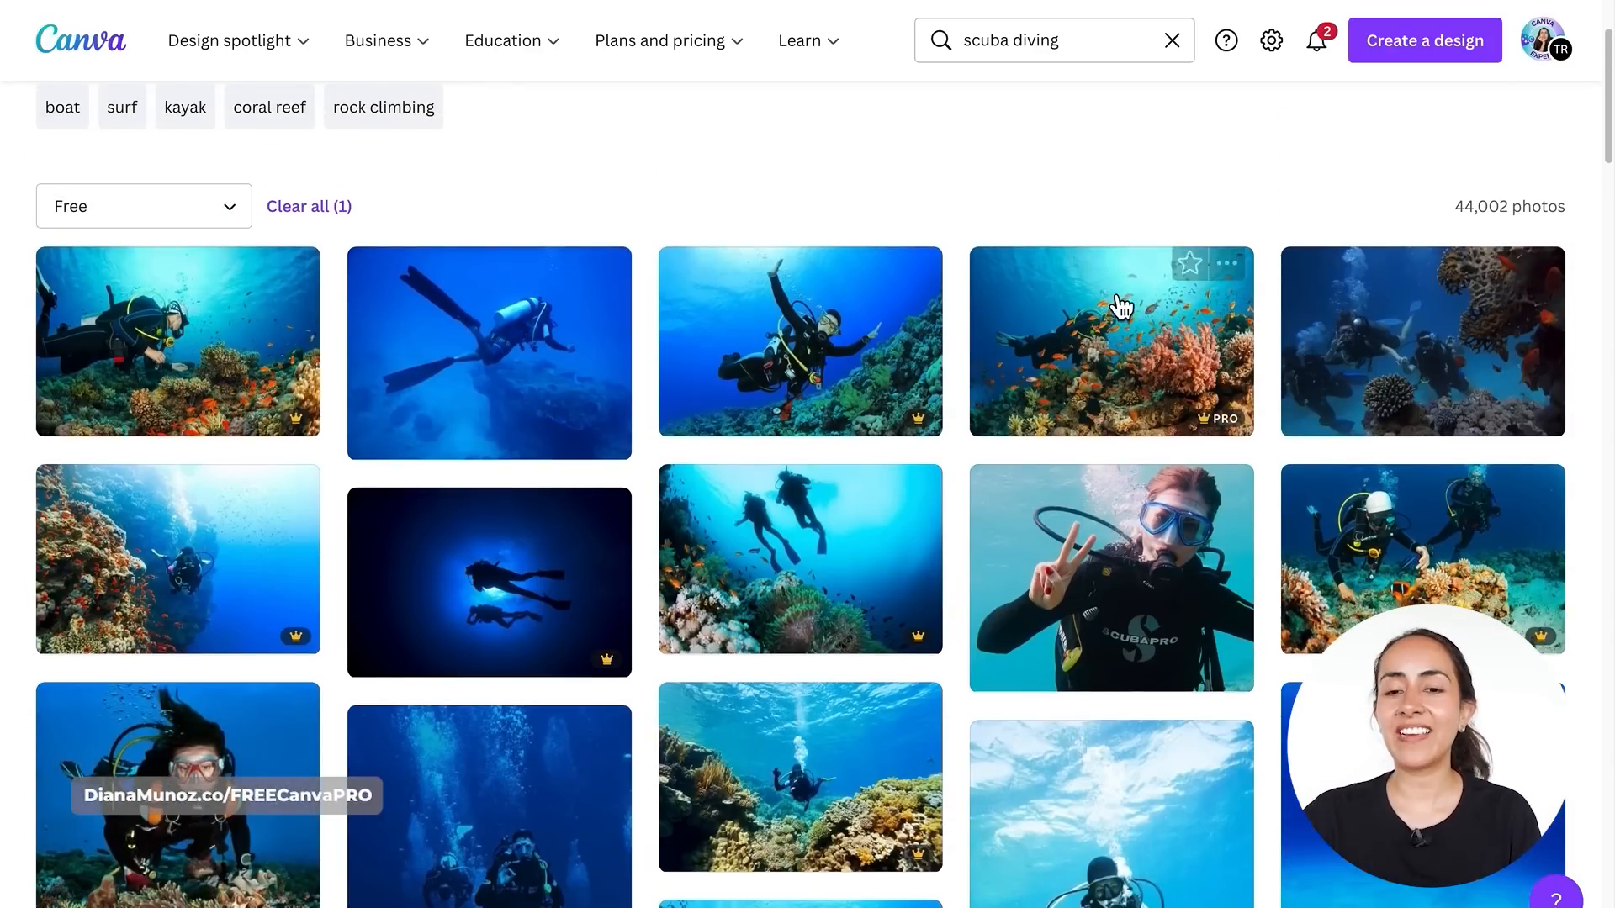
{"action": "left_click", "coordinate": [1203, 260]}
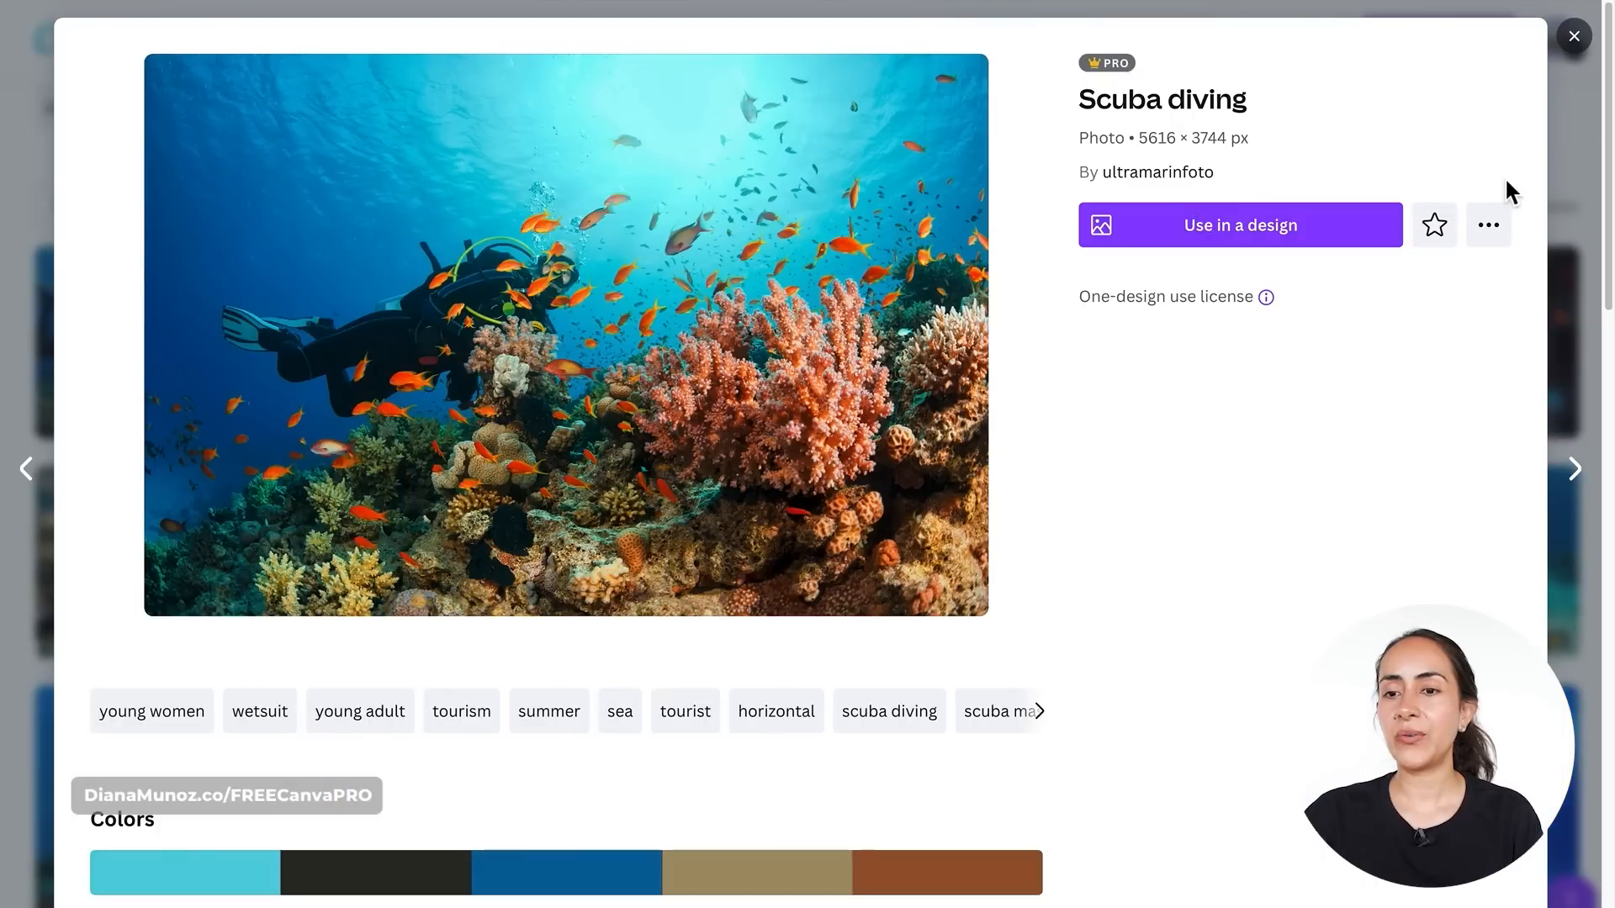
{"action": "left_click", "coordinate": [1508, 241]}
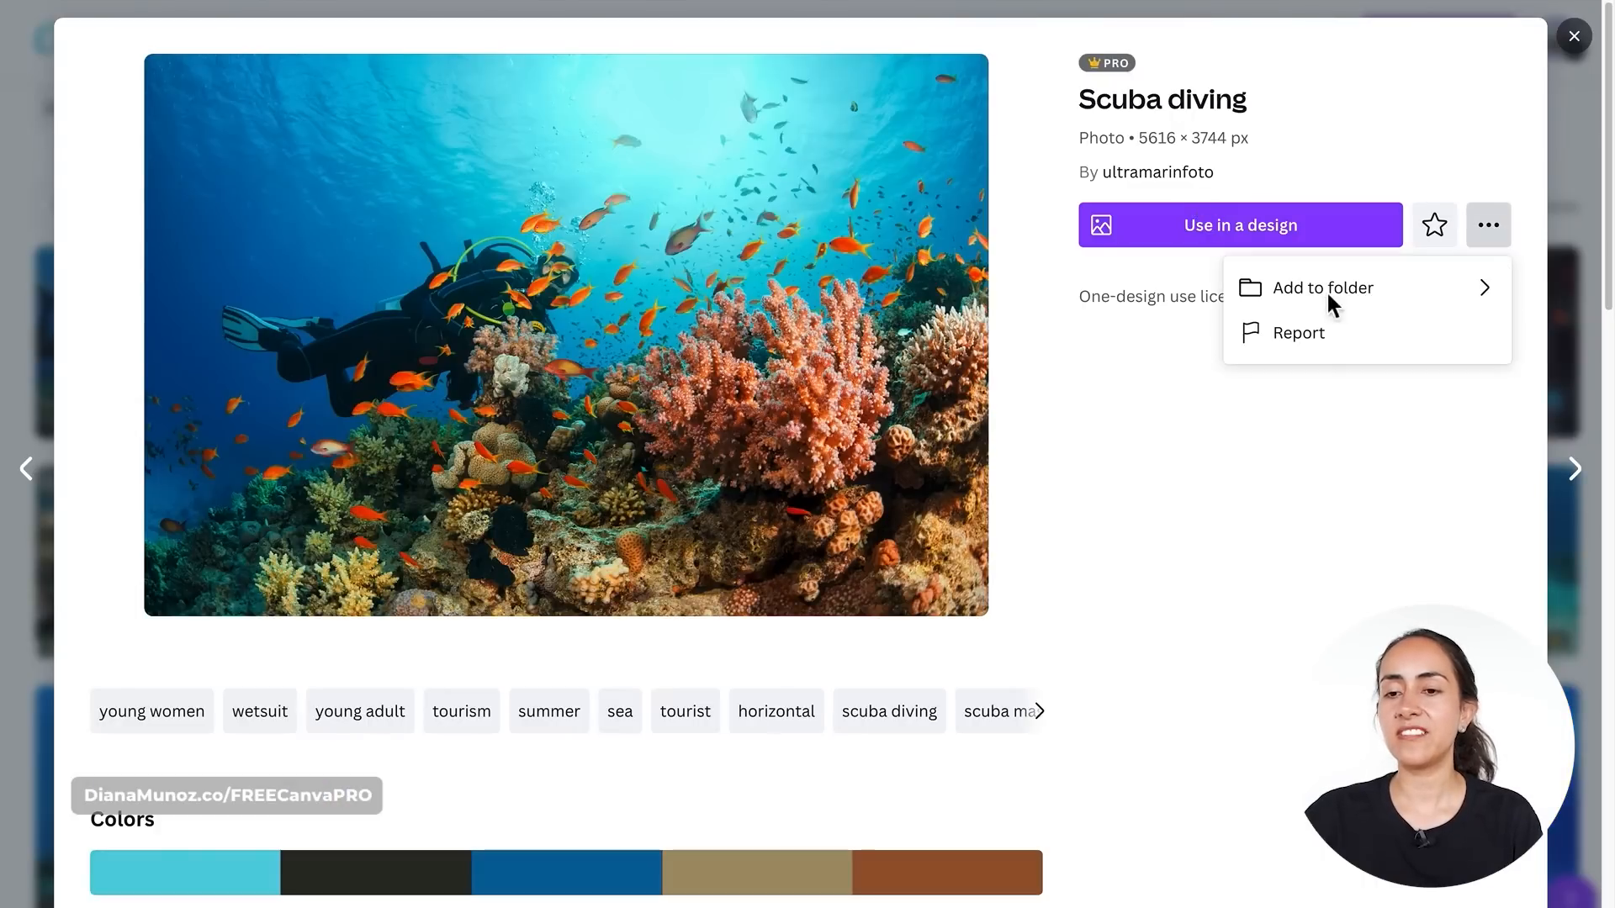
{"action": "left_click", "coordinate": [1472, 298]}
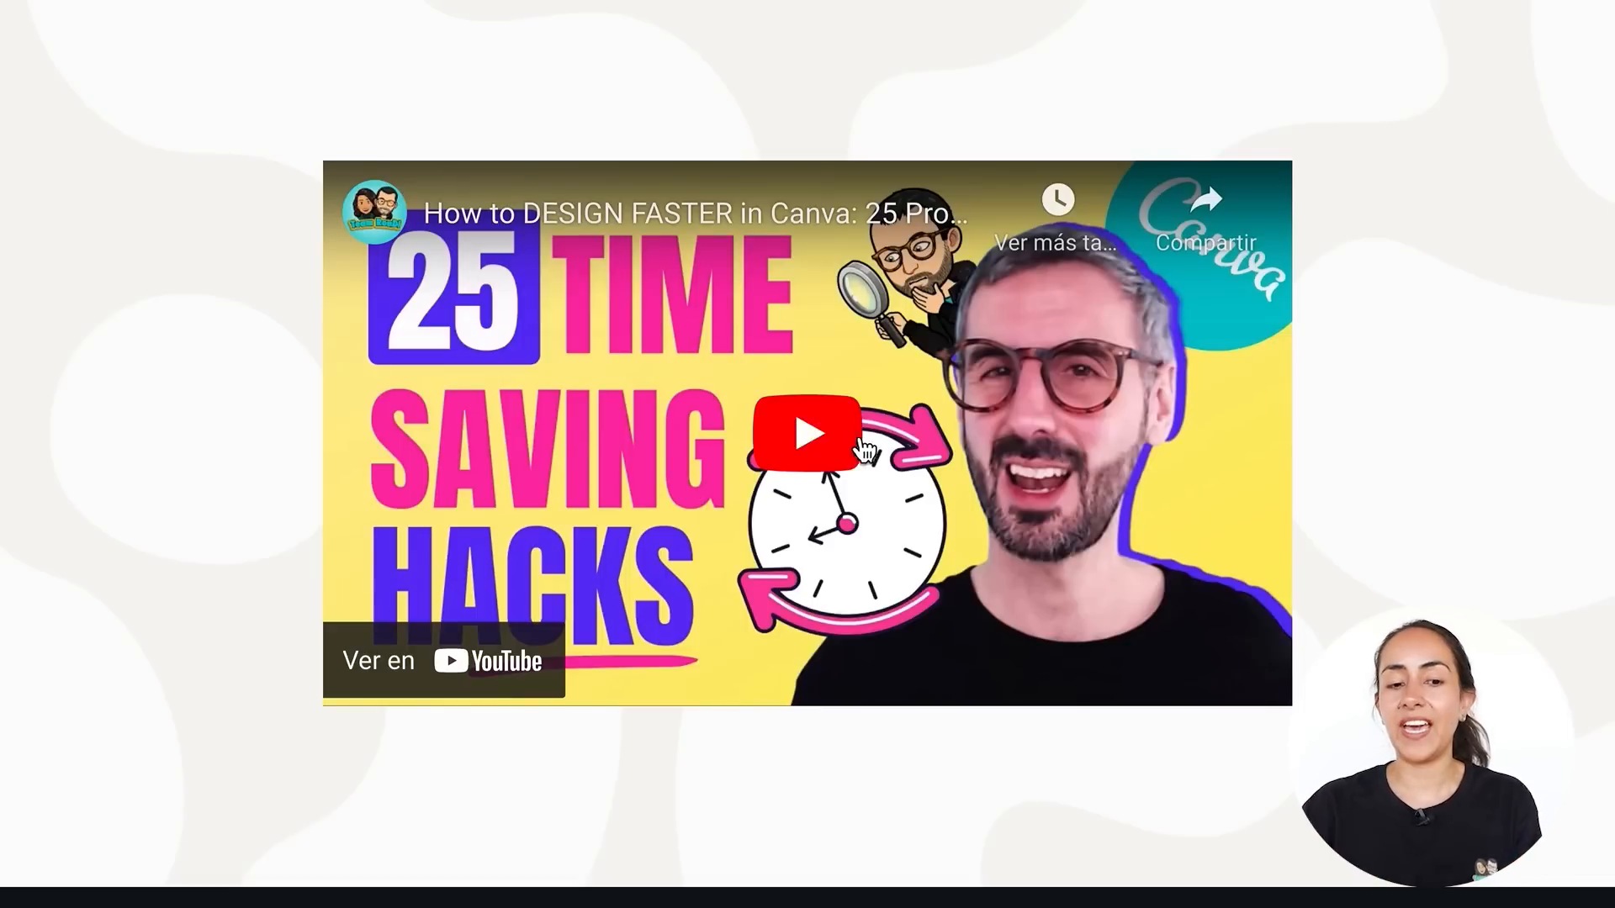
- Play the embedded YouTube video in the presentation and adjust its volume
{"action": "left_click", "coordinate": [804, 437]}
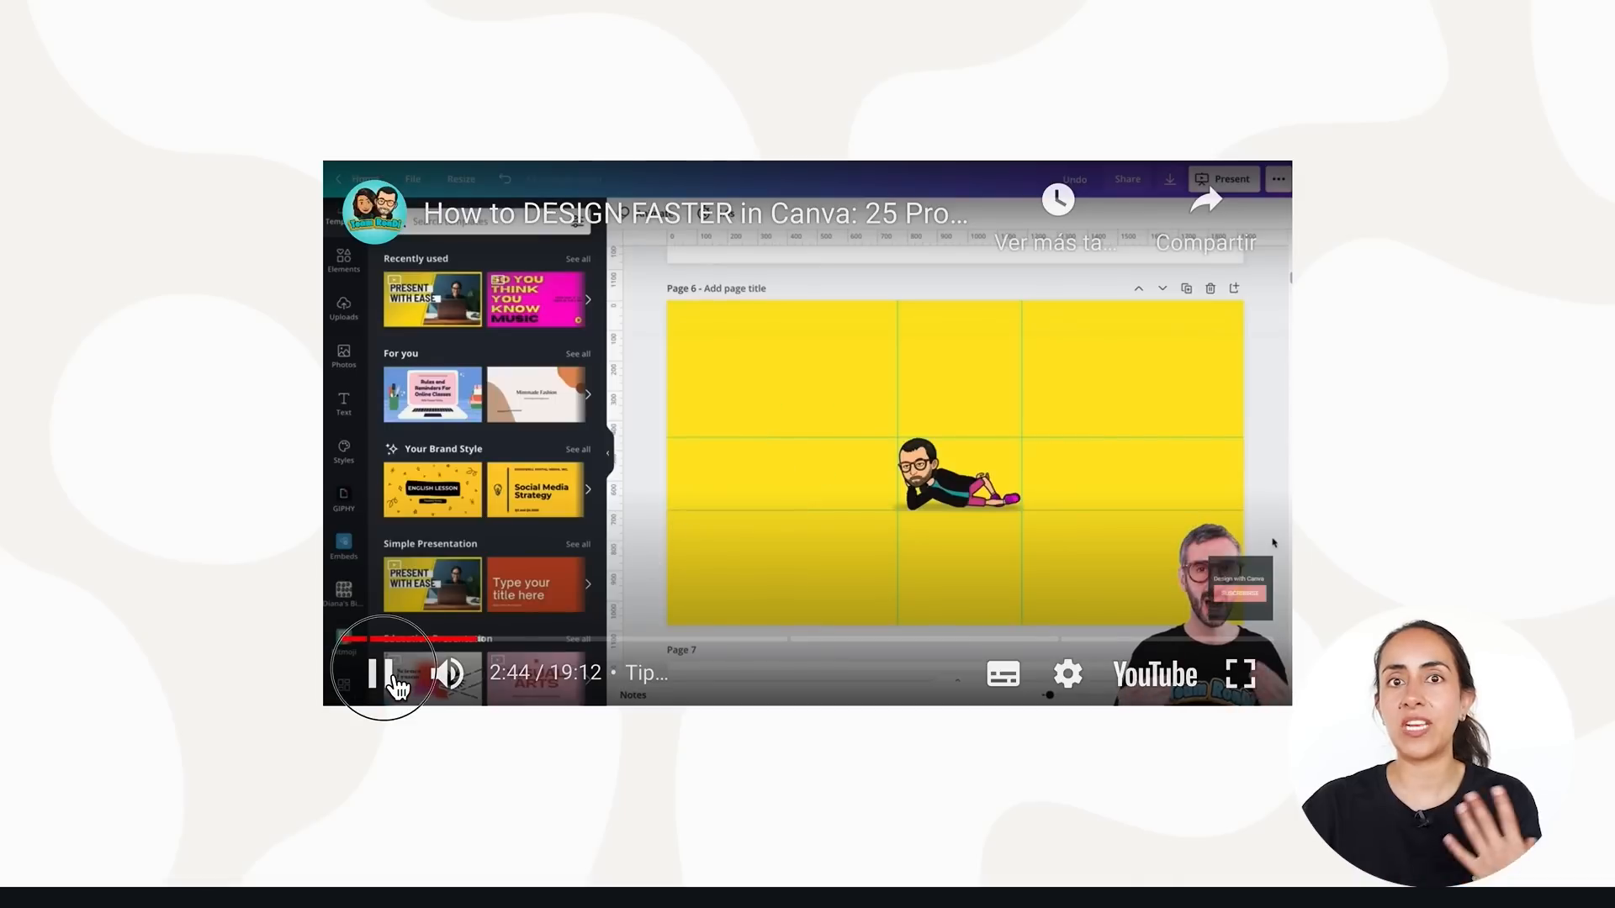
{"action": "left_click", "coordinate": [385, 677]}
{"action": "left_click", "coordinate": [516, 707]}
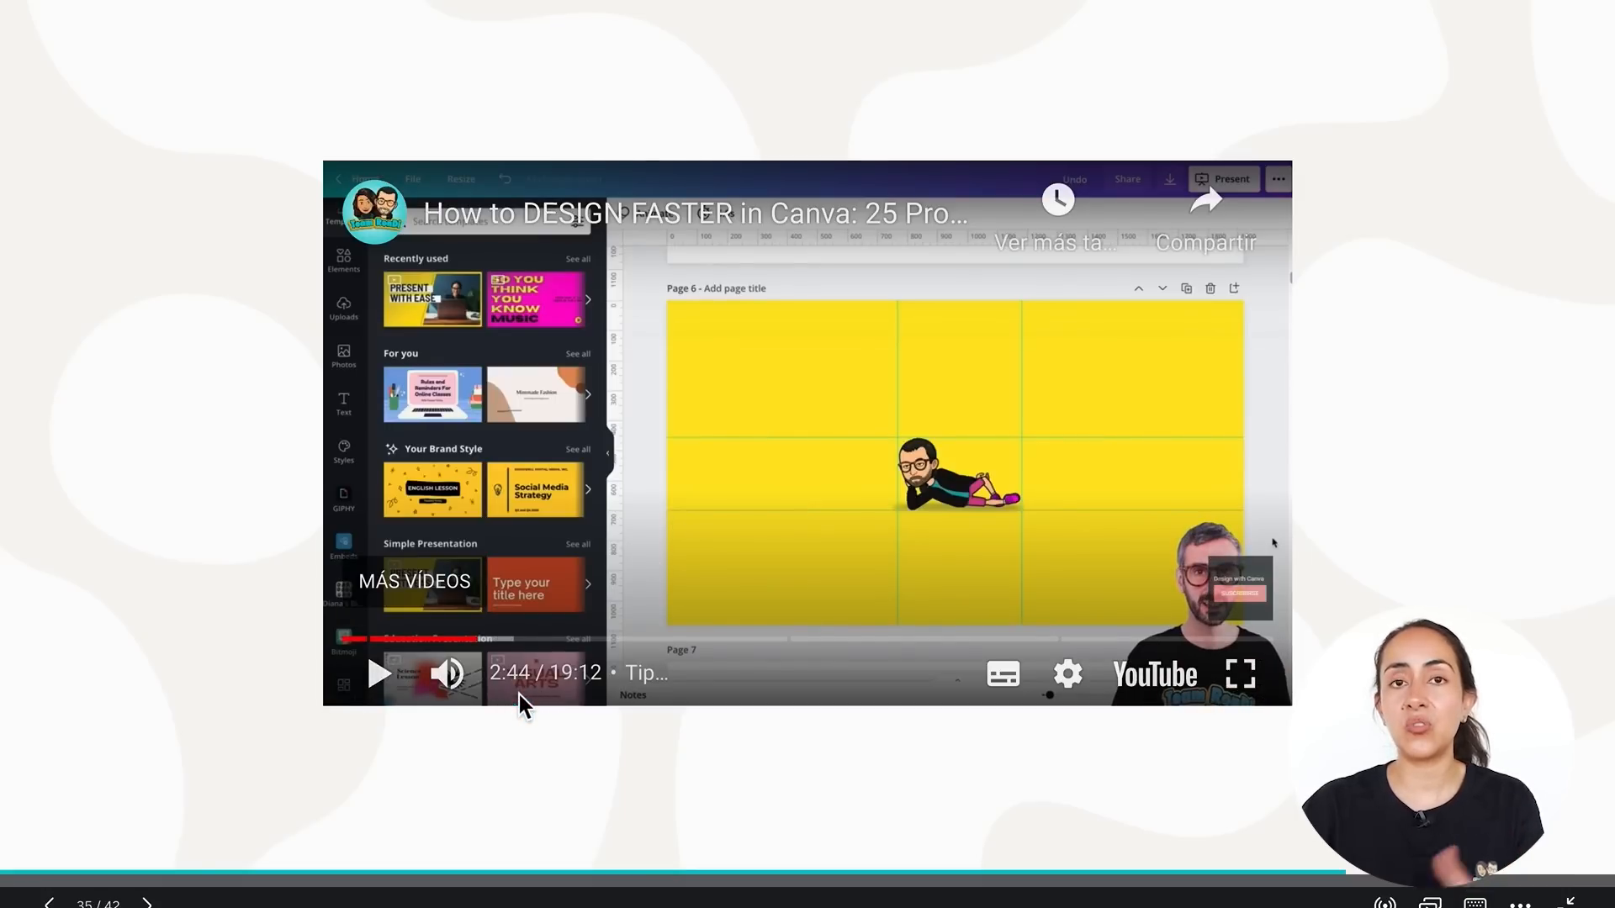
{"action": "left_click", "coordinate": [389, 694]}
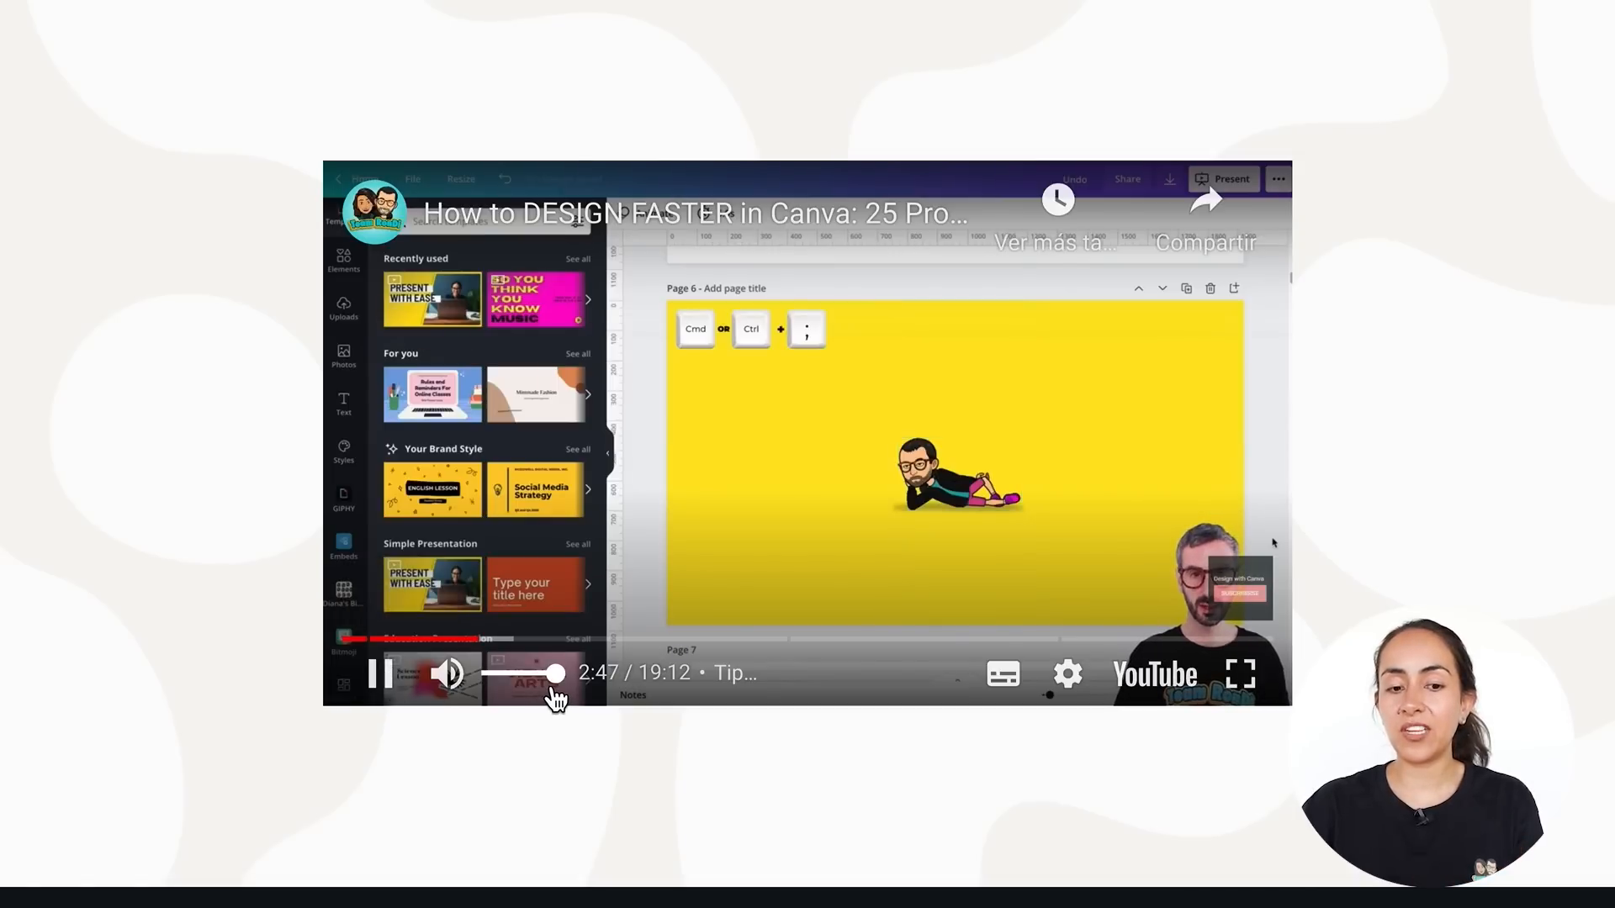
{"action": "left_click_drag", "start_coordinate": [547, 693], "coordinate": [541, 684]}
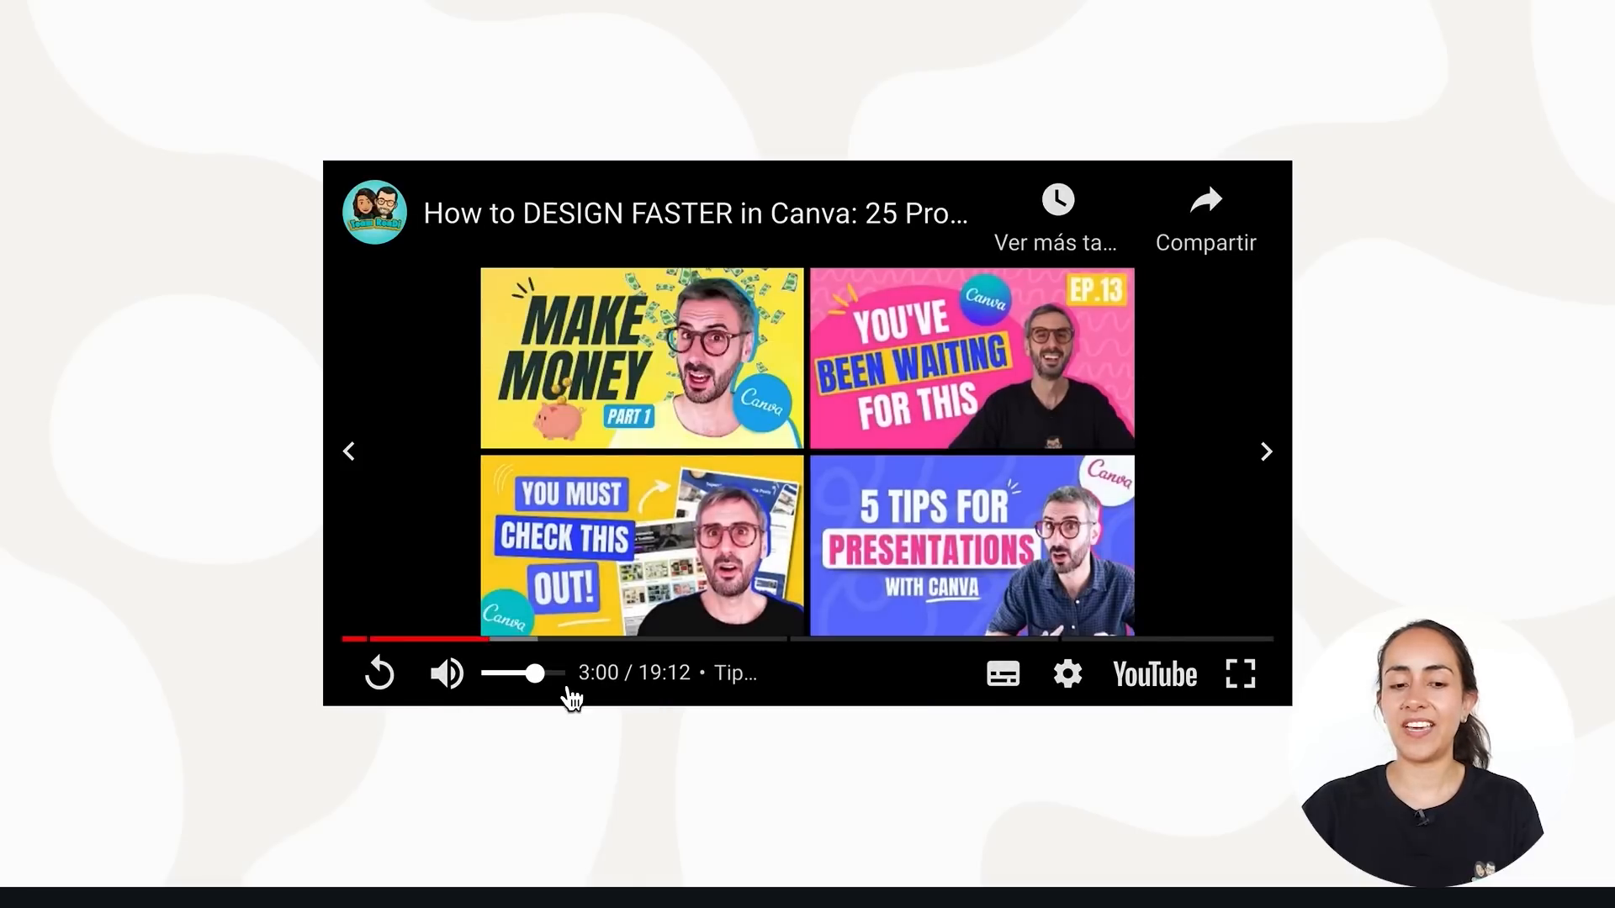
- Copy the YouTube video's share link with Start at 3:02 enabled
{"action": "left_click", "coordinate": [1386, 516]}
{"action": "key", "text": "Escape"}
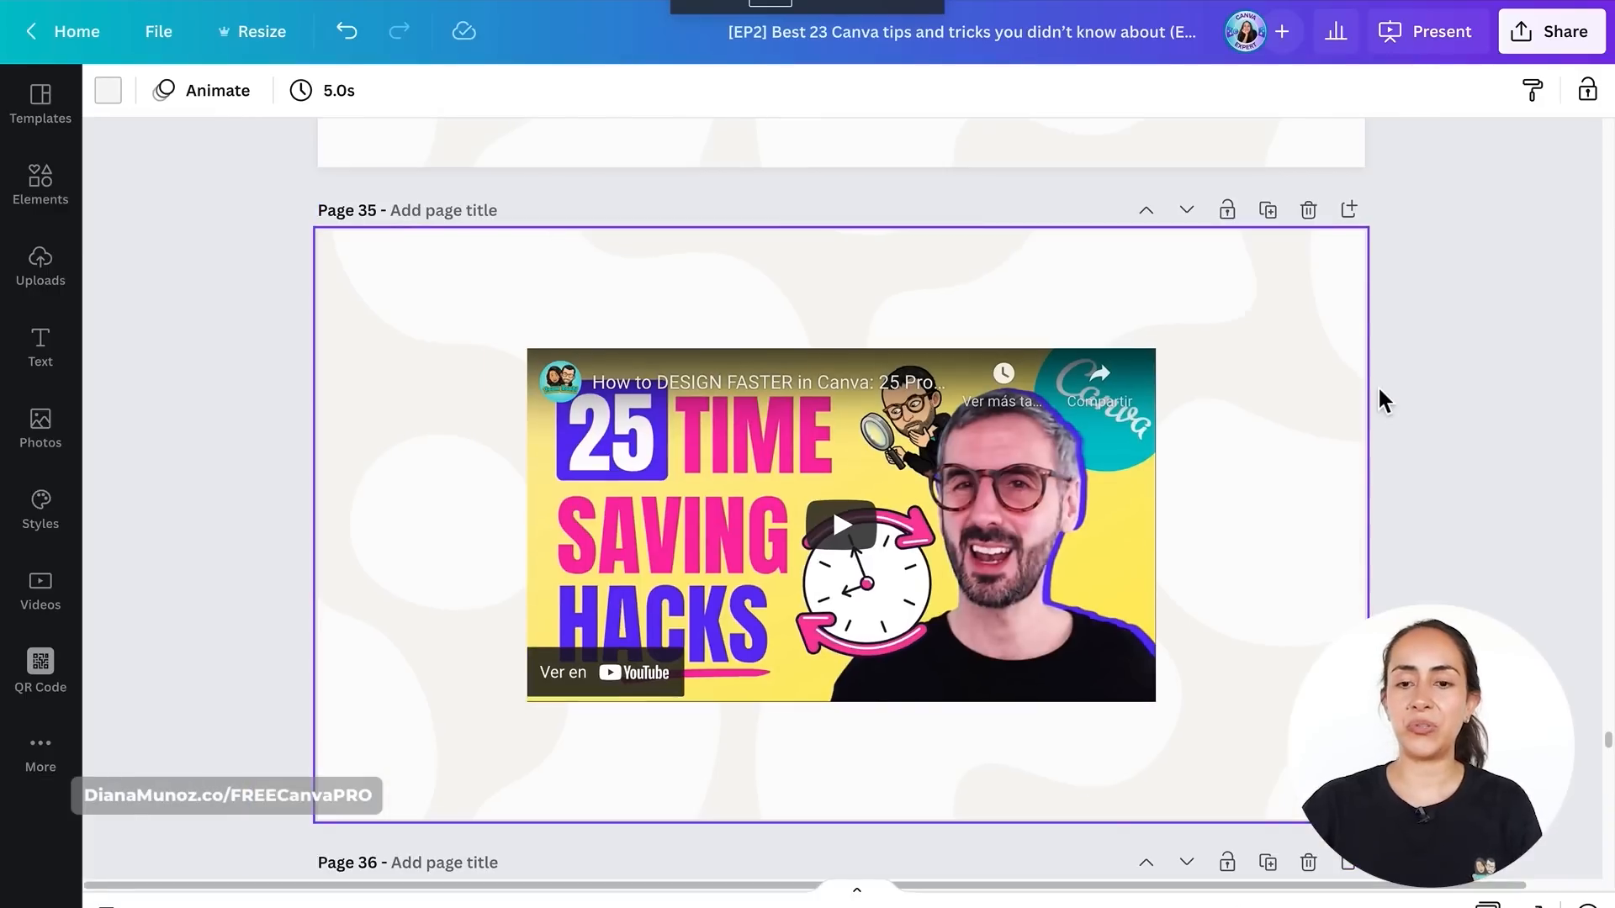
{"action": "left_click", "coordinate": [1347, 287]}
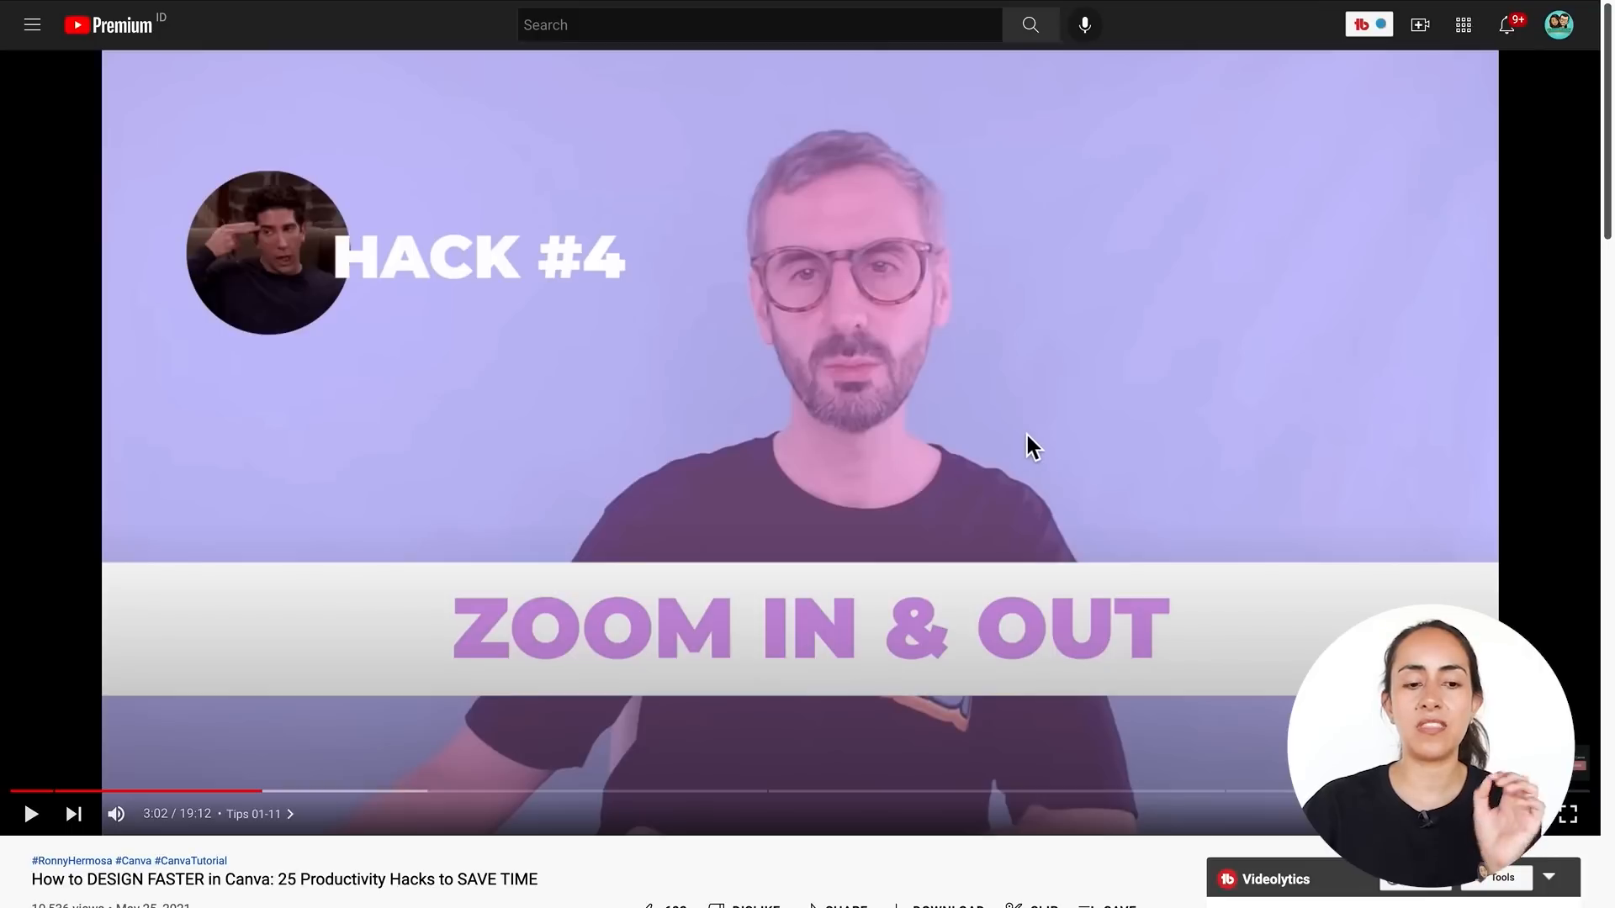
{"action": "scroll", "coordinate": [887, 347], "scroll_direction": "down", "scroll_amount": 2}
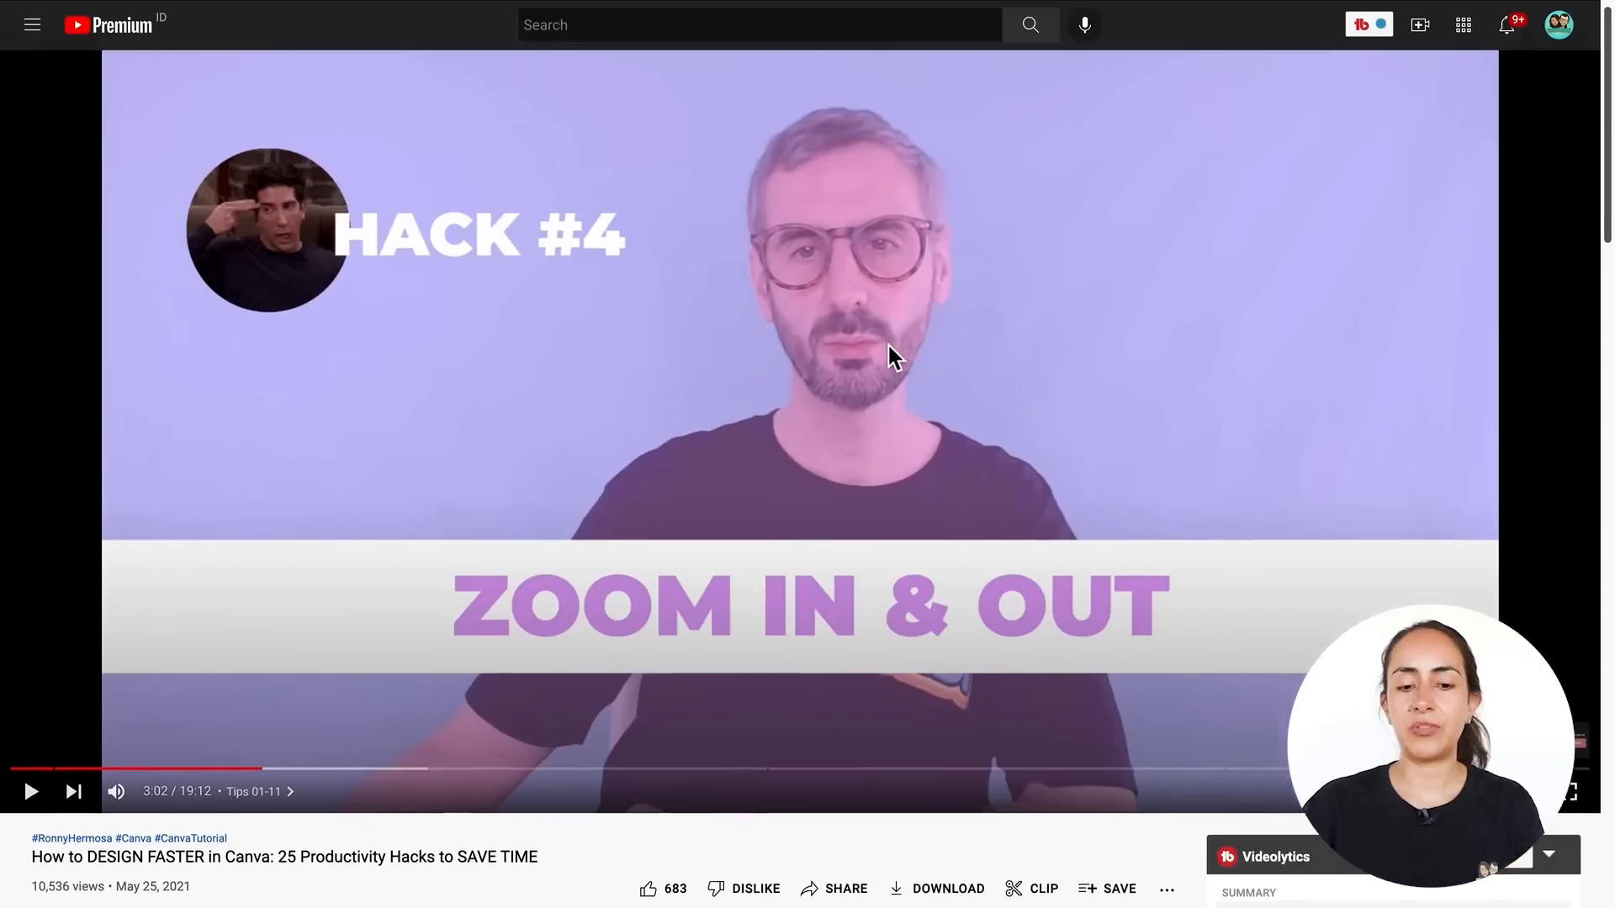
{"action": "left_click", "coordinate": [844, 742]}
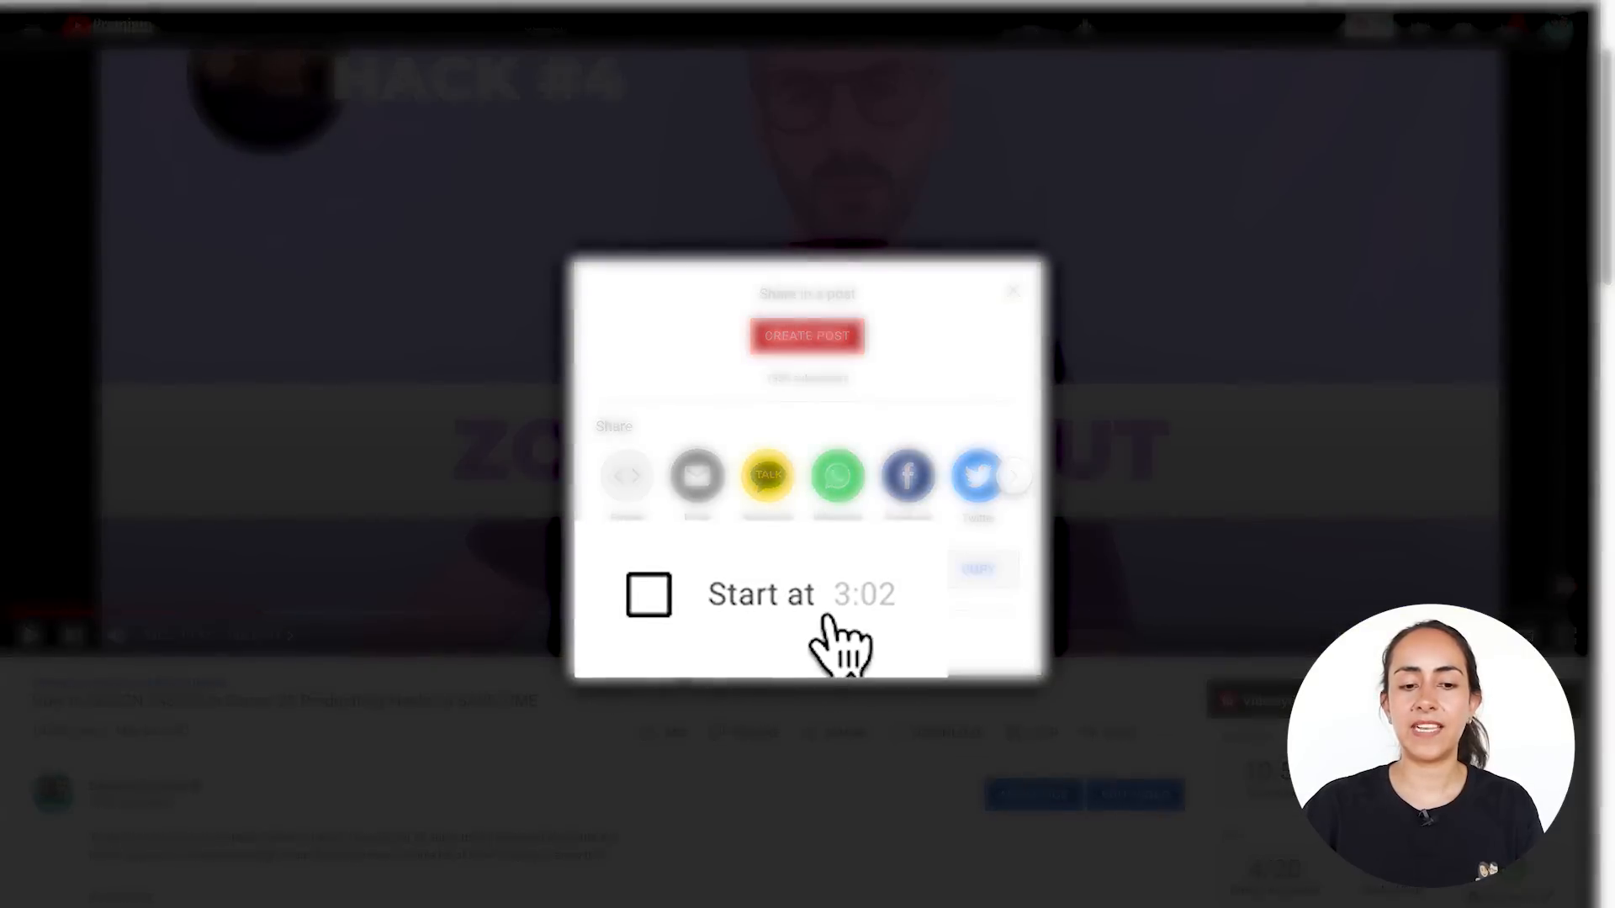
{"action": "left_click", "coordinate": [696, 623]}
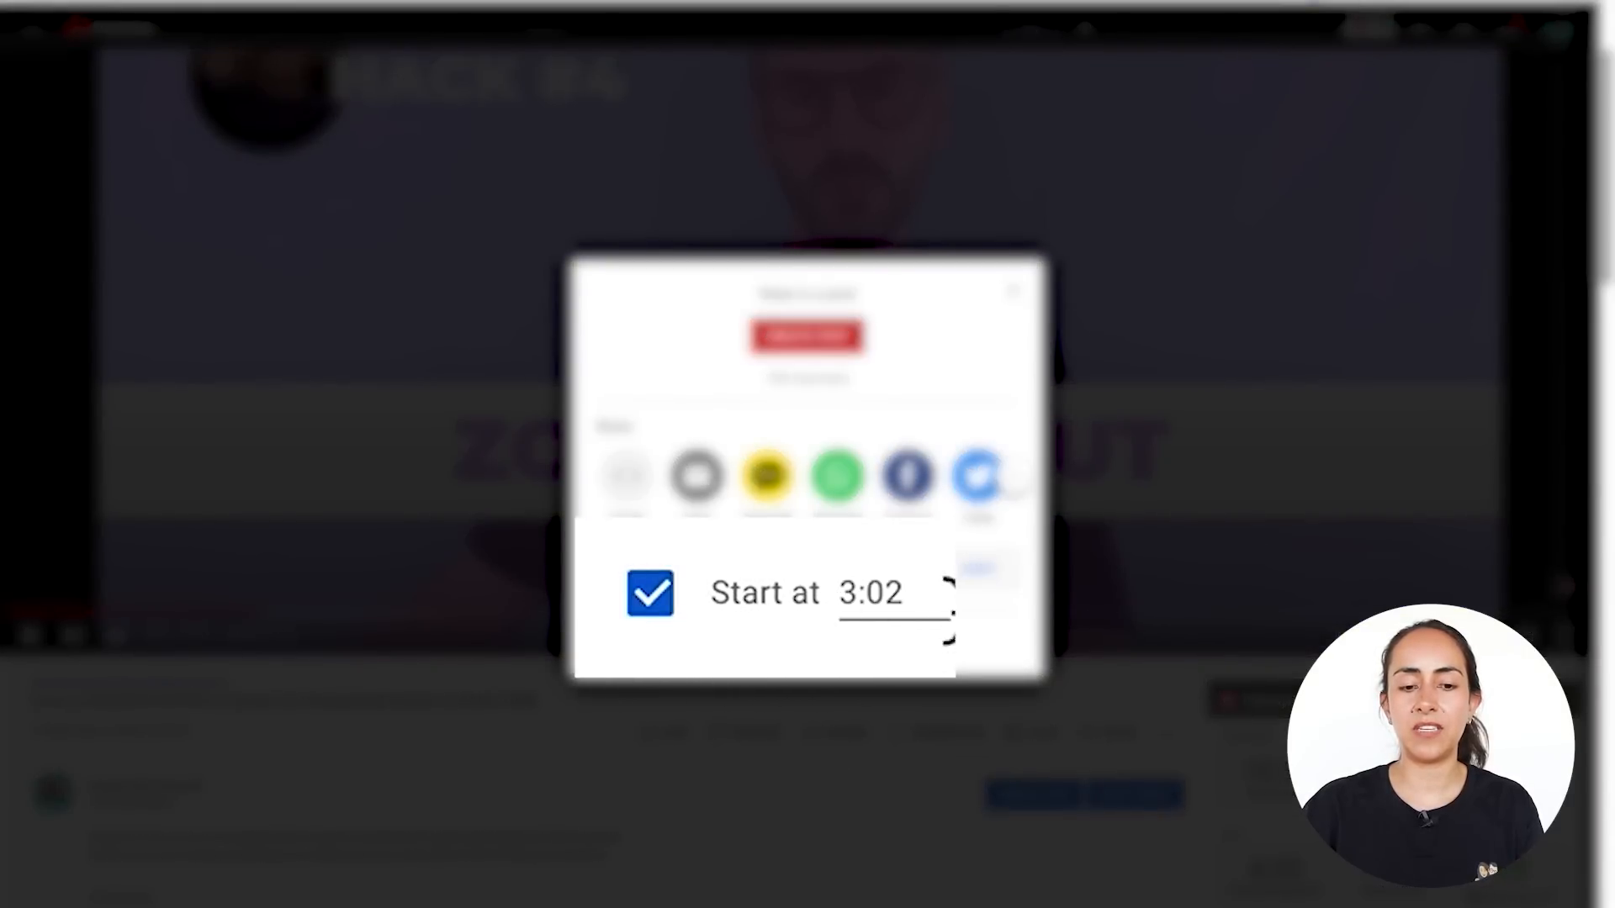
{"action": "left_click", "coordinate": [982, 572]}
{"action": "left_click", "coordinate": [1013, 290]}
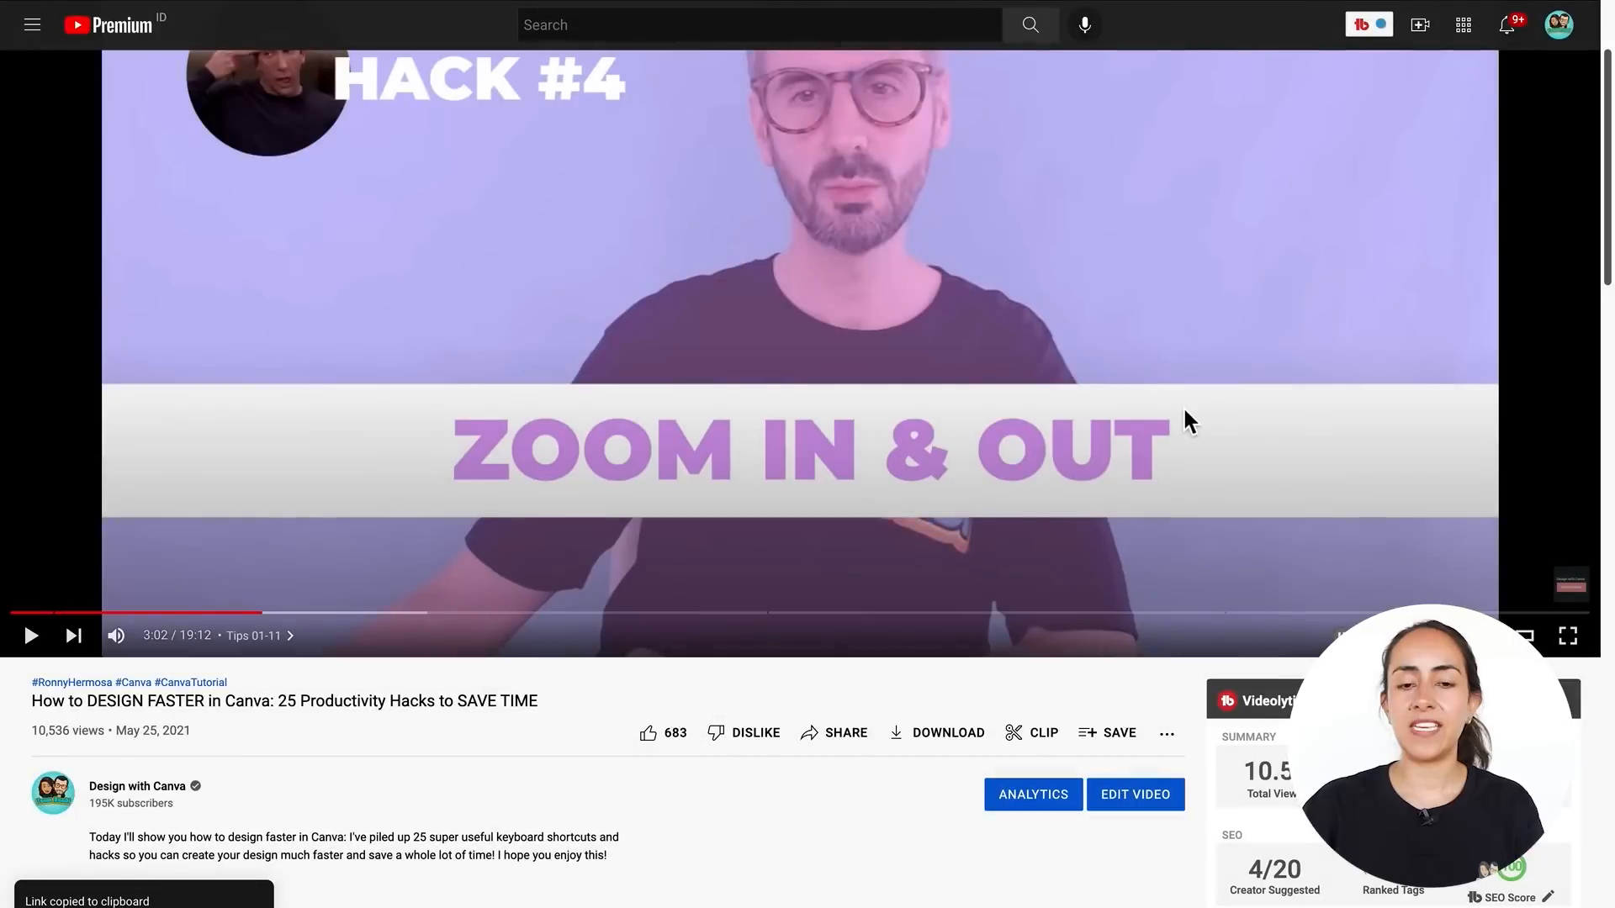
- Open the Embeds app in the Canva editor and paste the copied YouTube link into its link field
{"action": "scroll", "coordinate": [1183, 407], "scroll_direction": "up", "scroll_amount": 2}
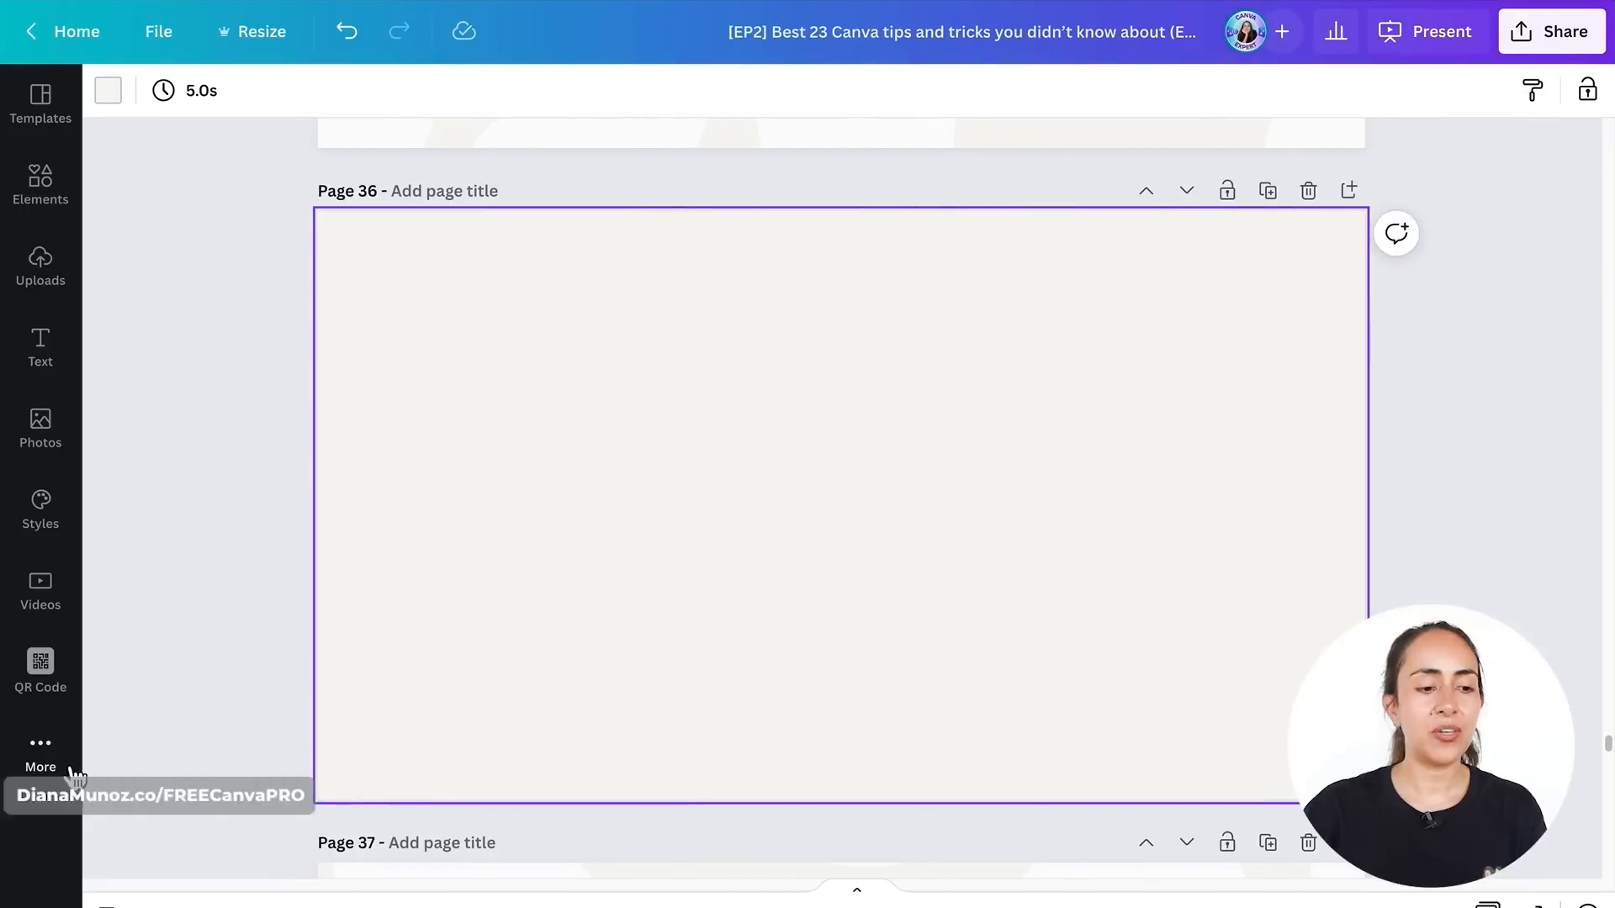
{"action": "left_click", "coordinate": [52, 762]}
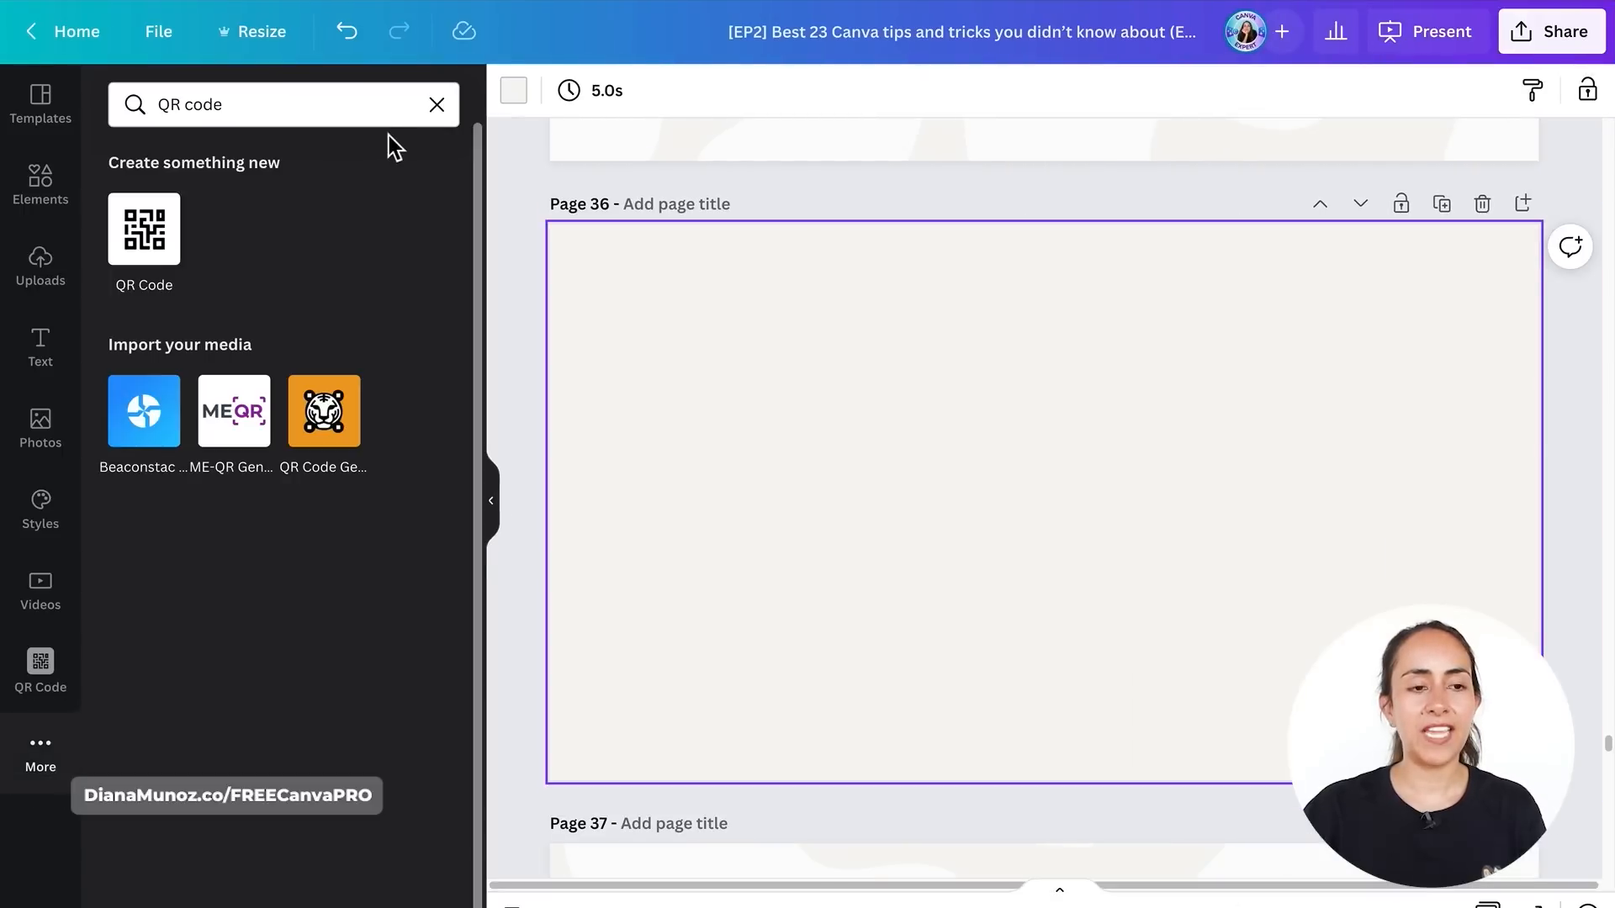
{"action": "left_click_drag", "start_coordinate": [244, 105], "coordinate": [163, 107]}
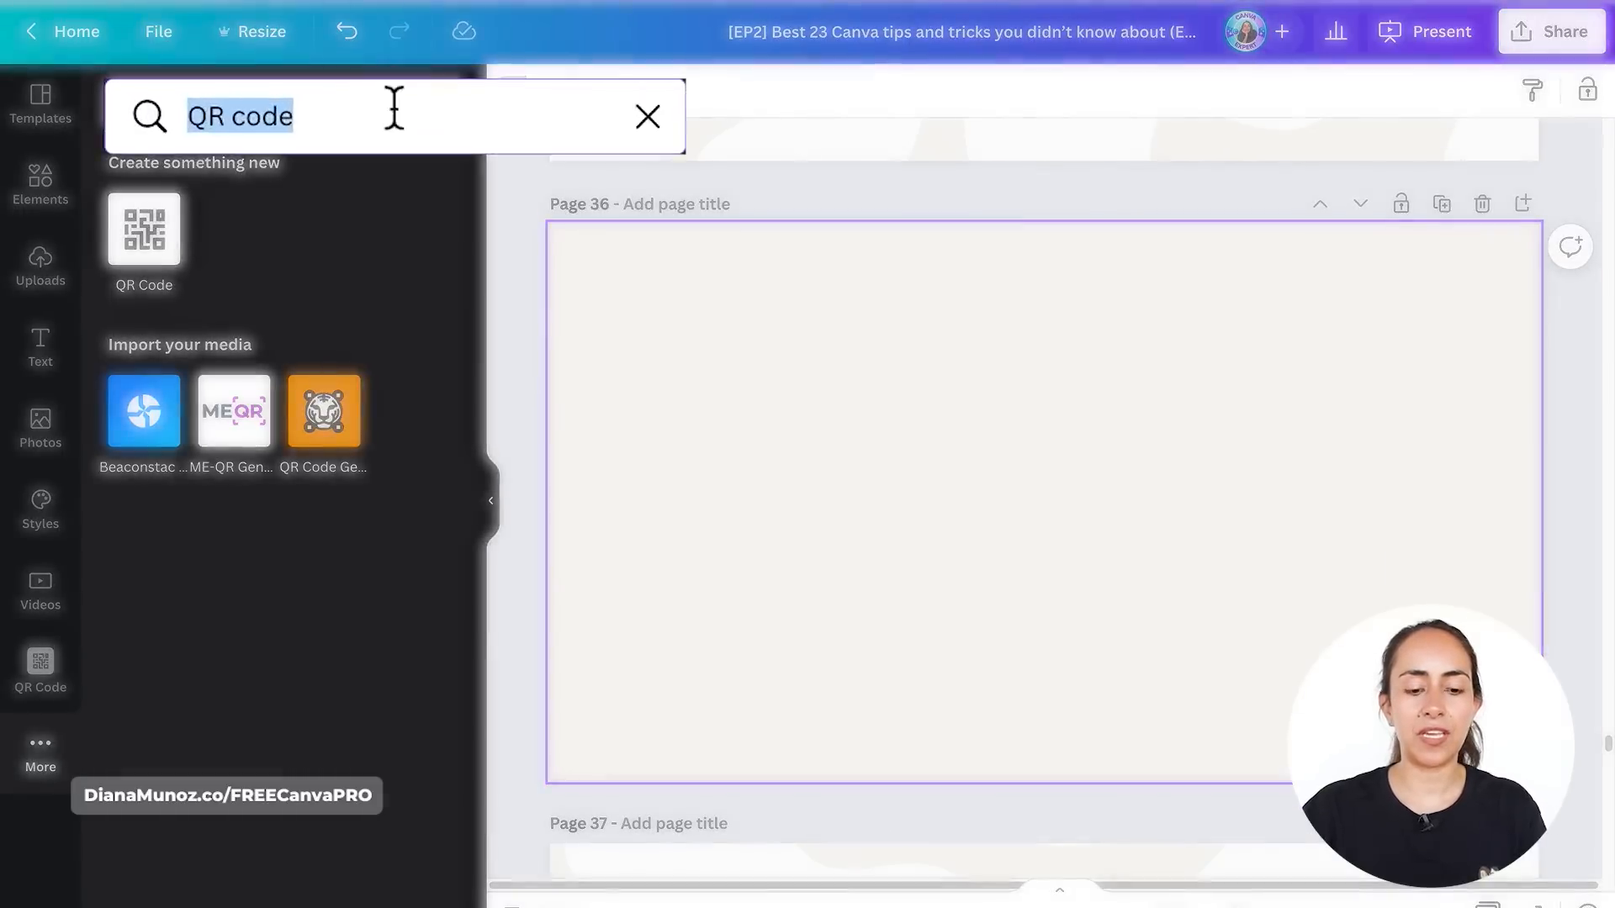
{"action": "type", "text": "embed"}
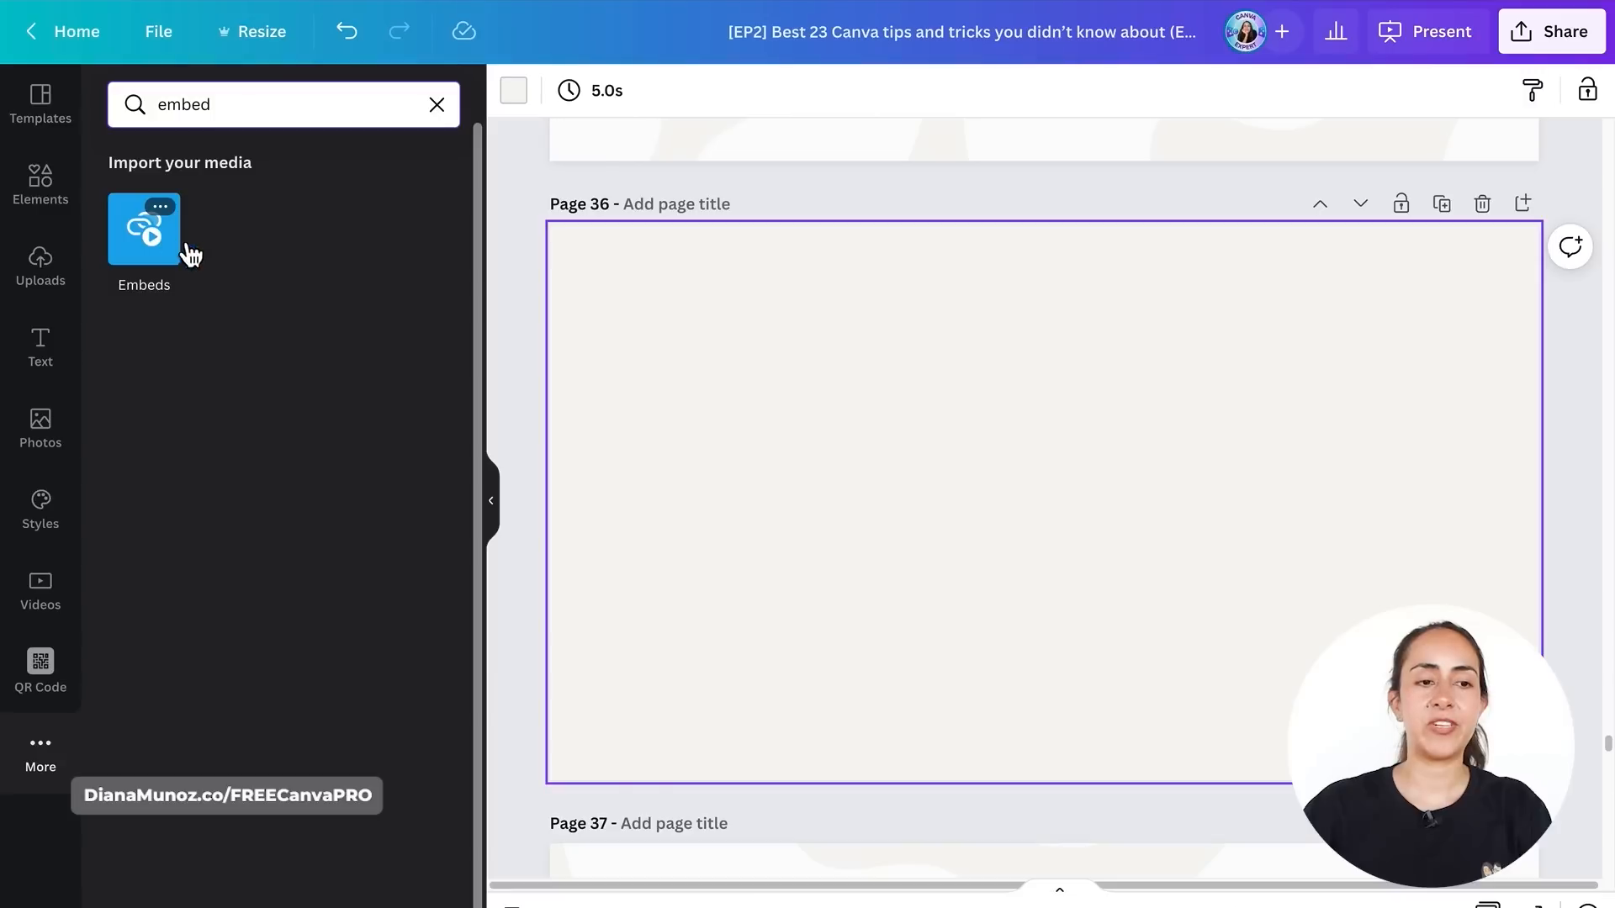
{"action": "left_click", "coordinate": [145, 268]}
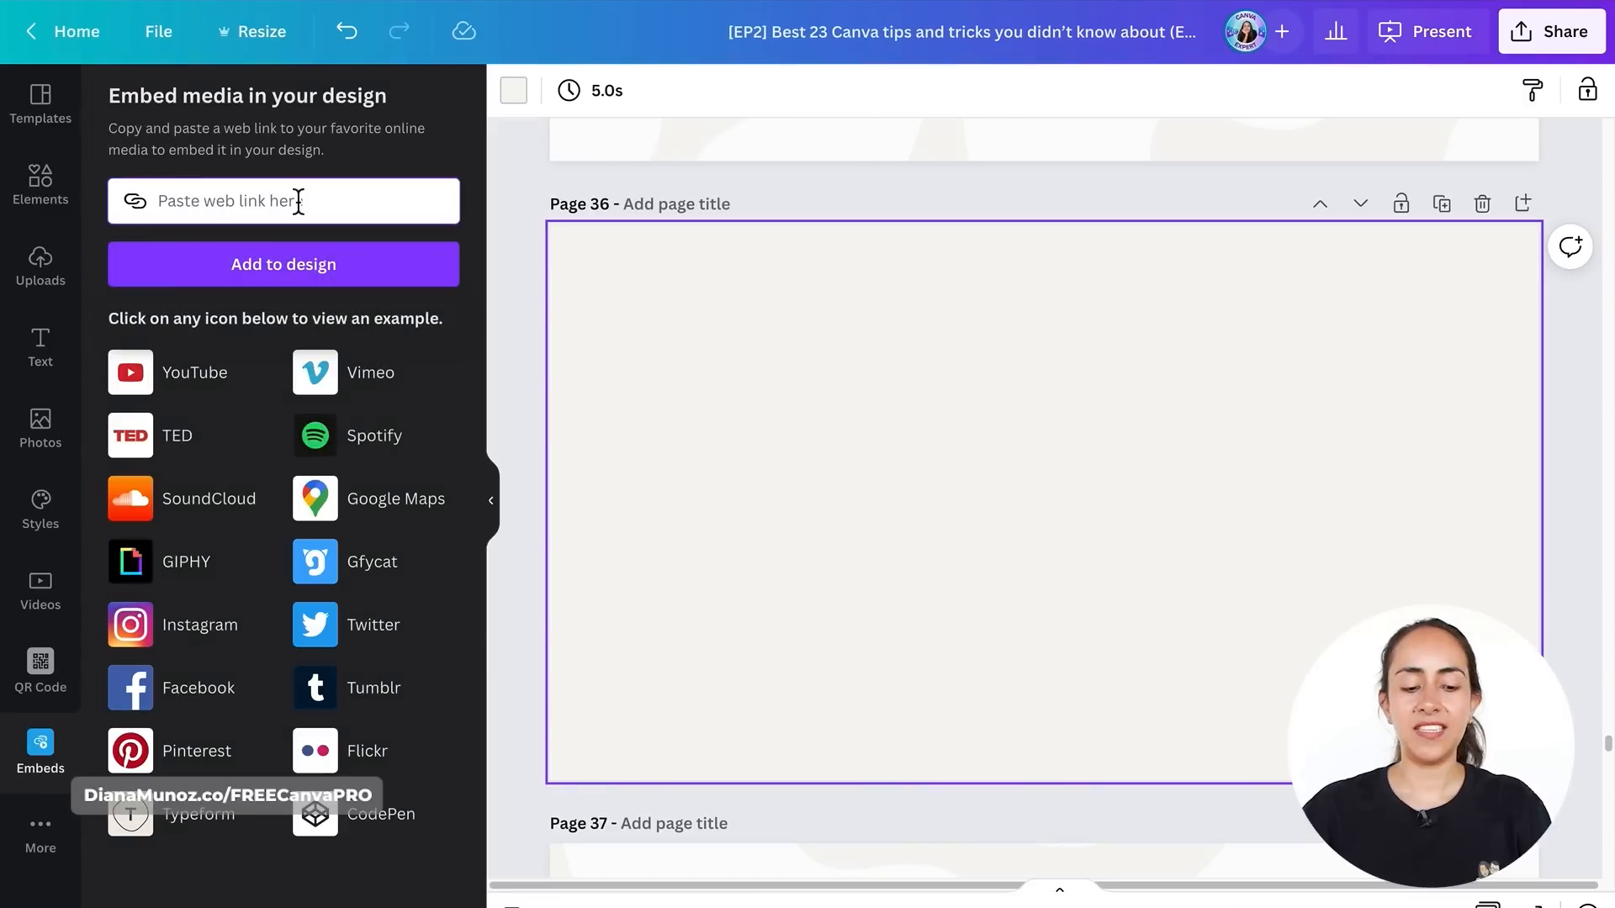
{"action": "left_click", "coordinate": [298, 201]}
{"action": "key", "text": "ctrl+v"}
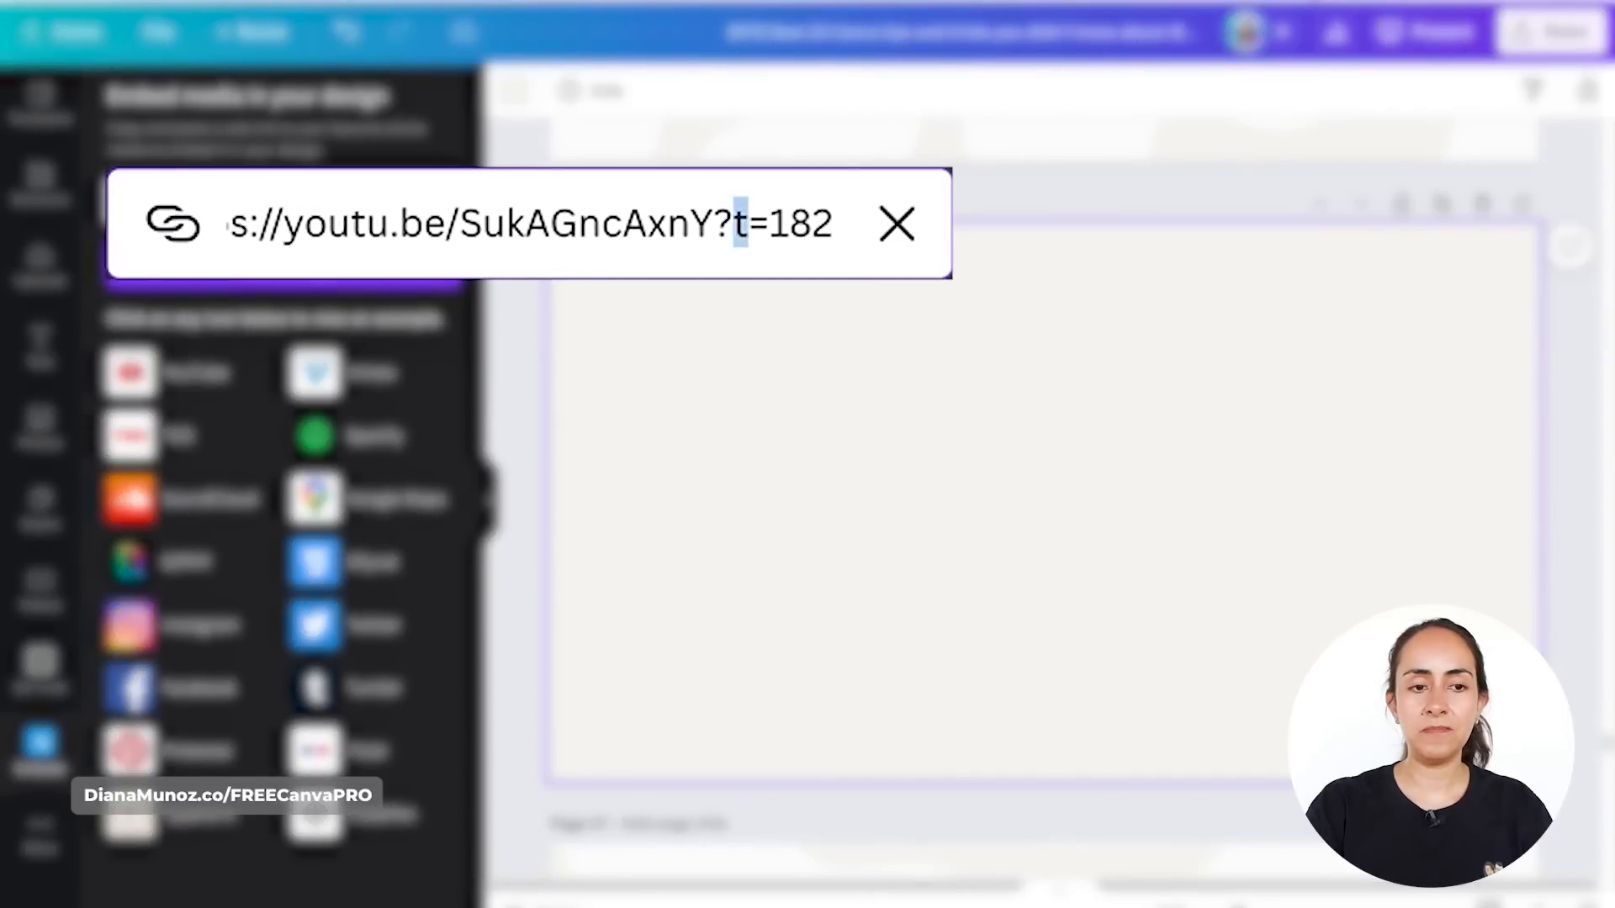
- Edit the pasted YouTube link's time parameter to read star=182 and append &end= for an end time
{"action": "type", "text": "star"}
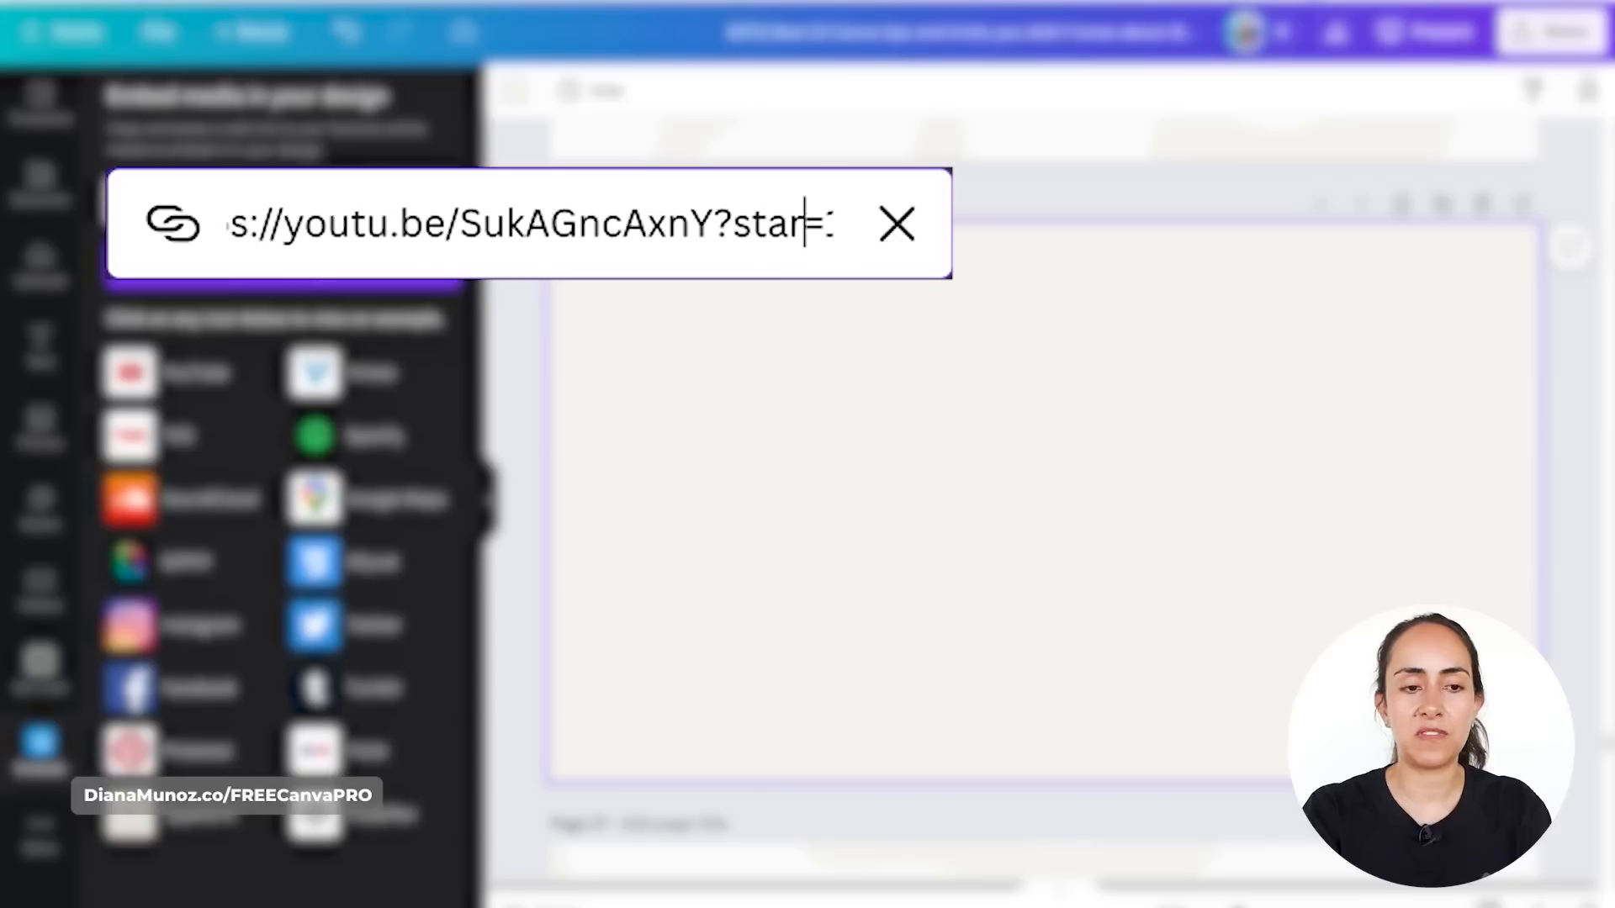
{"action": "key", "text": "Right"}
{"action": "key", "text": "Right"}
{"action": "key", "text": "Right"}
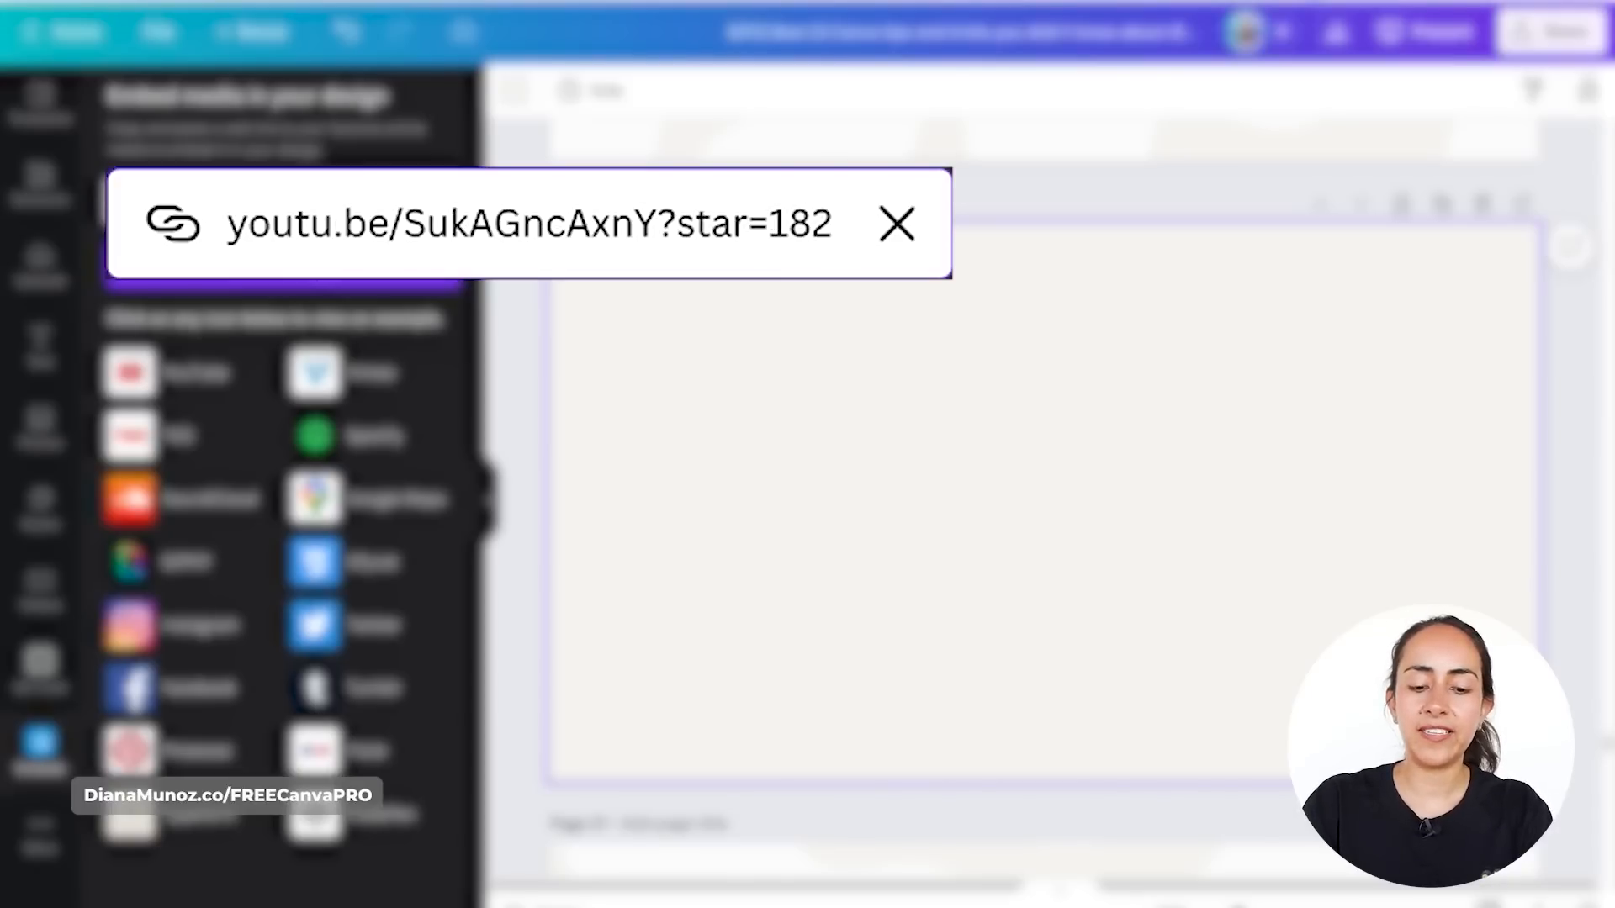
{"action": "type", "text": "&"}
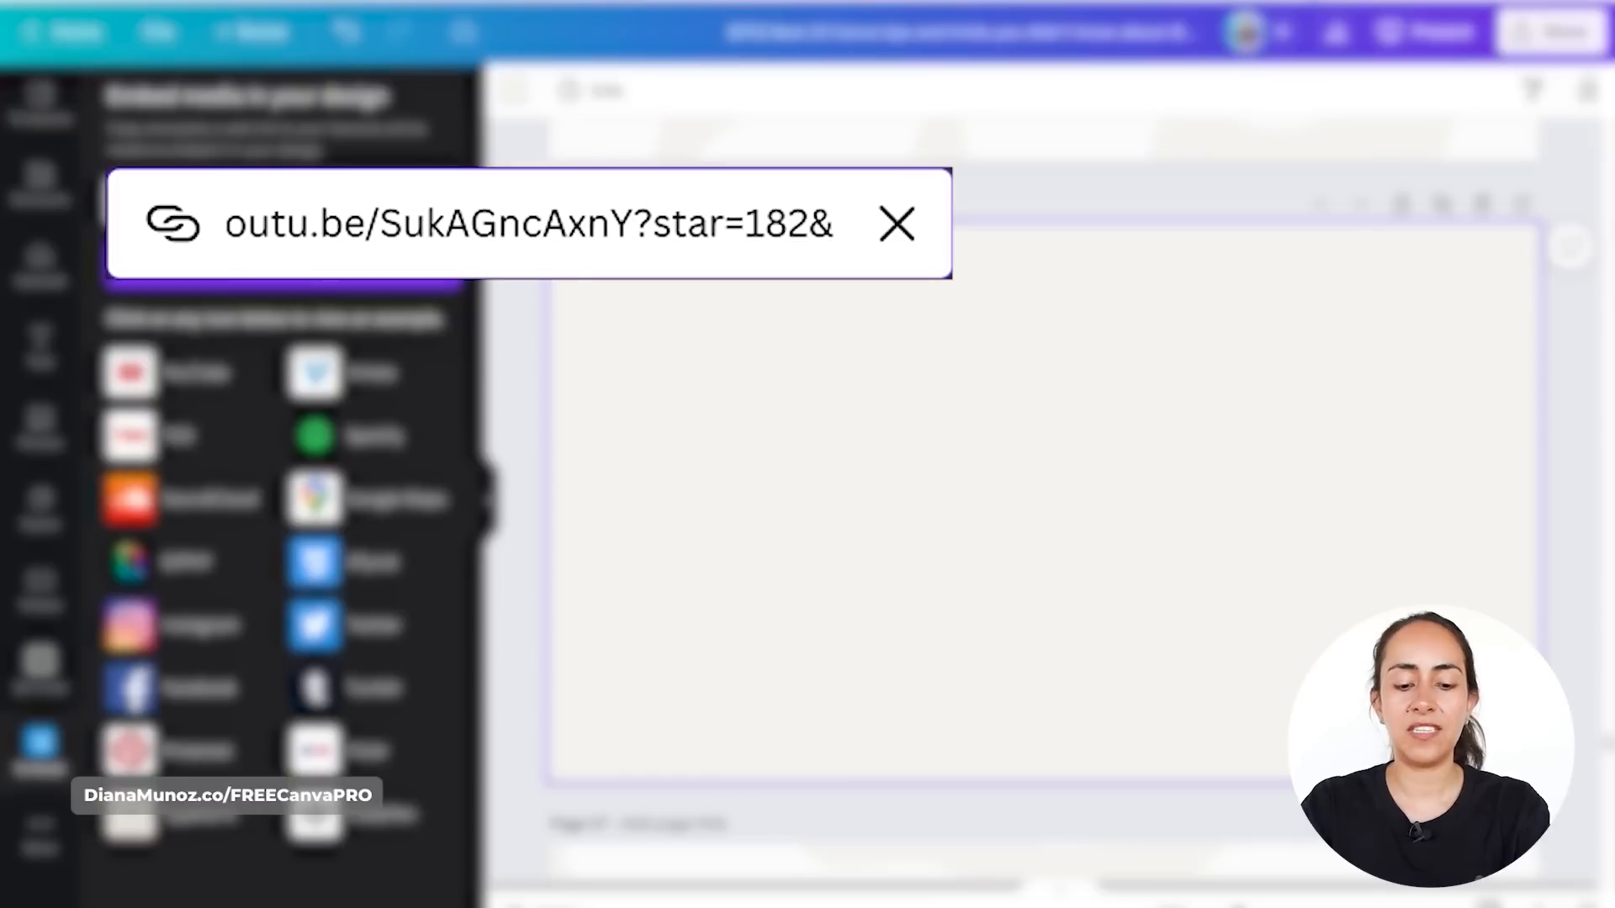
{"action": "type", "text": "end+"}
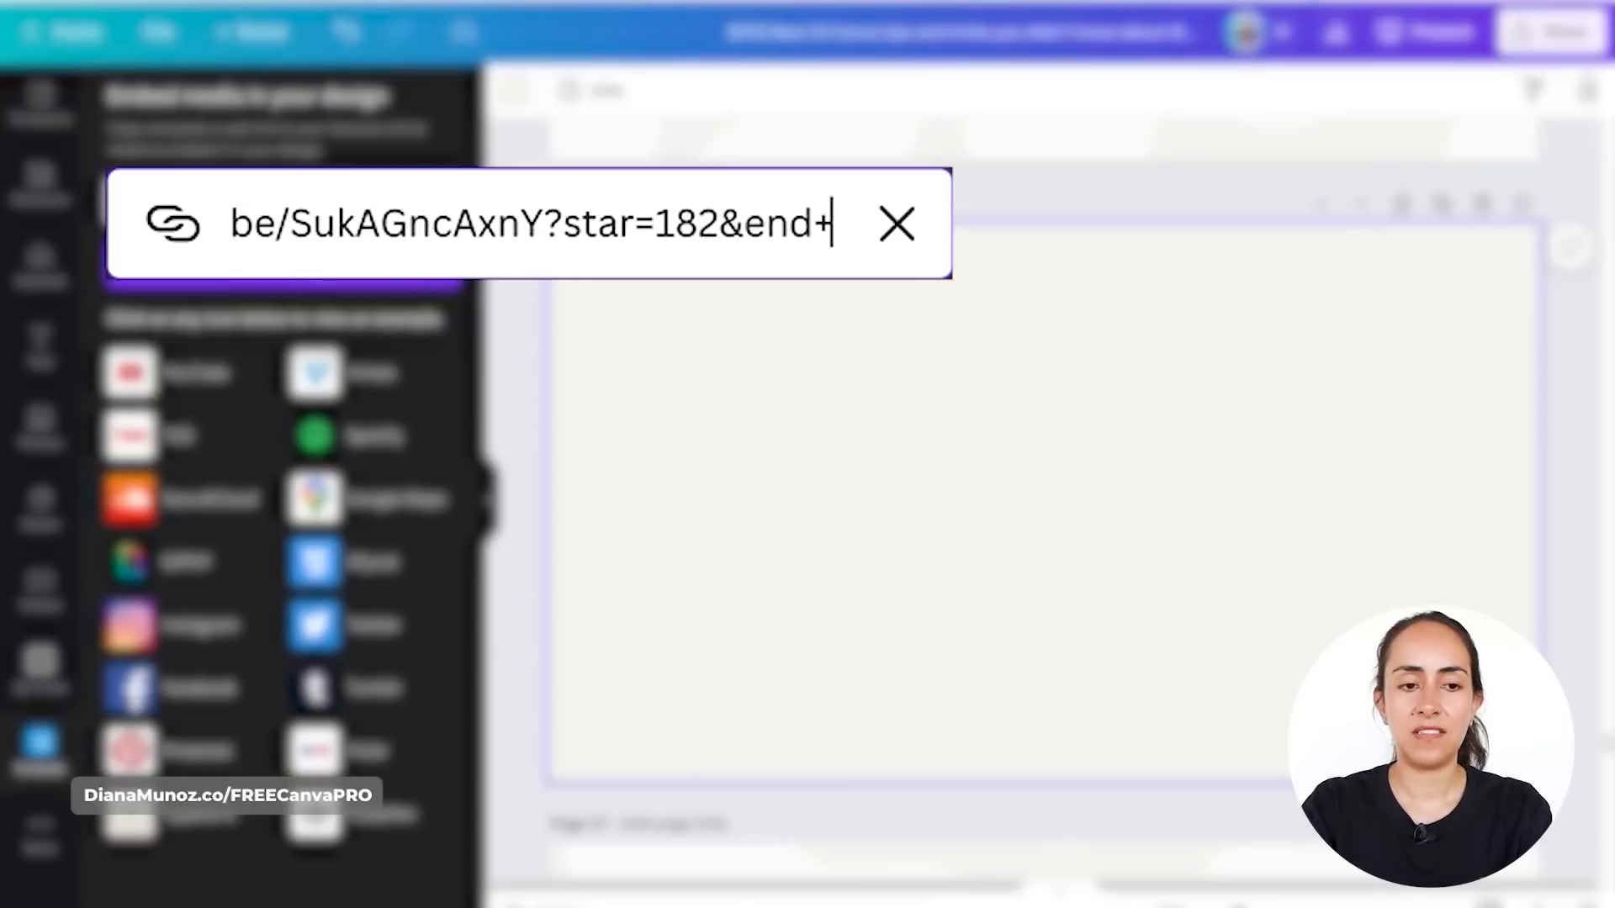
{"action": "key", "text": "BackSpace"}
{"action": "type", "text": "="}
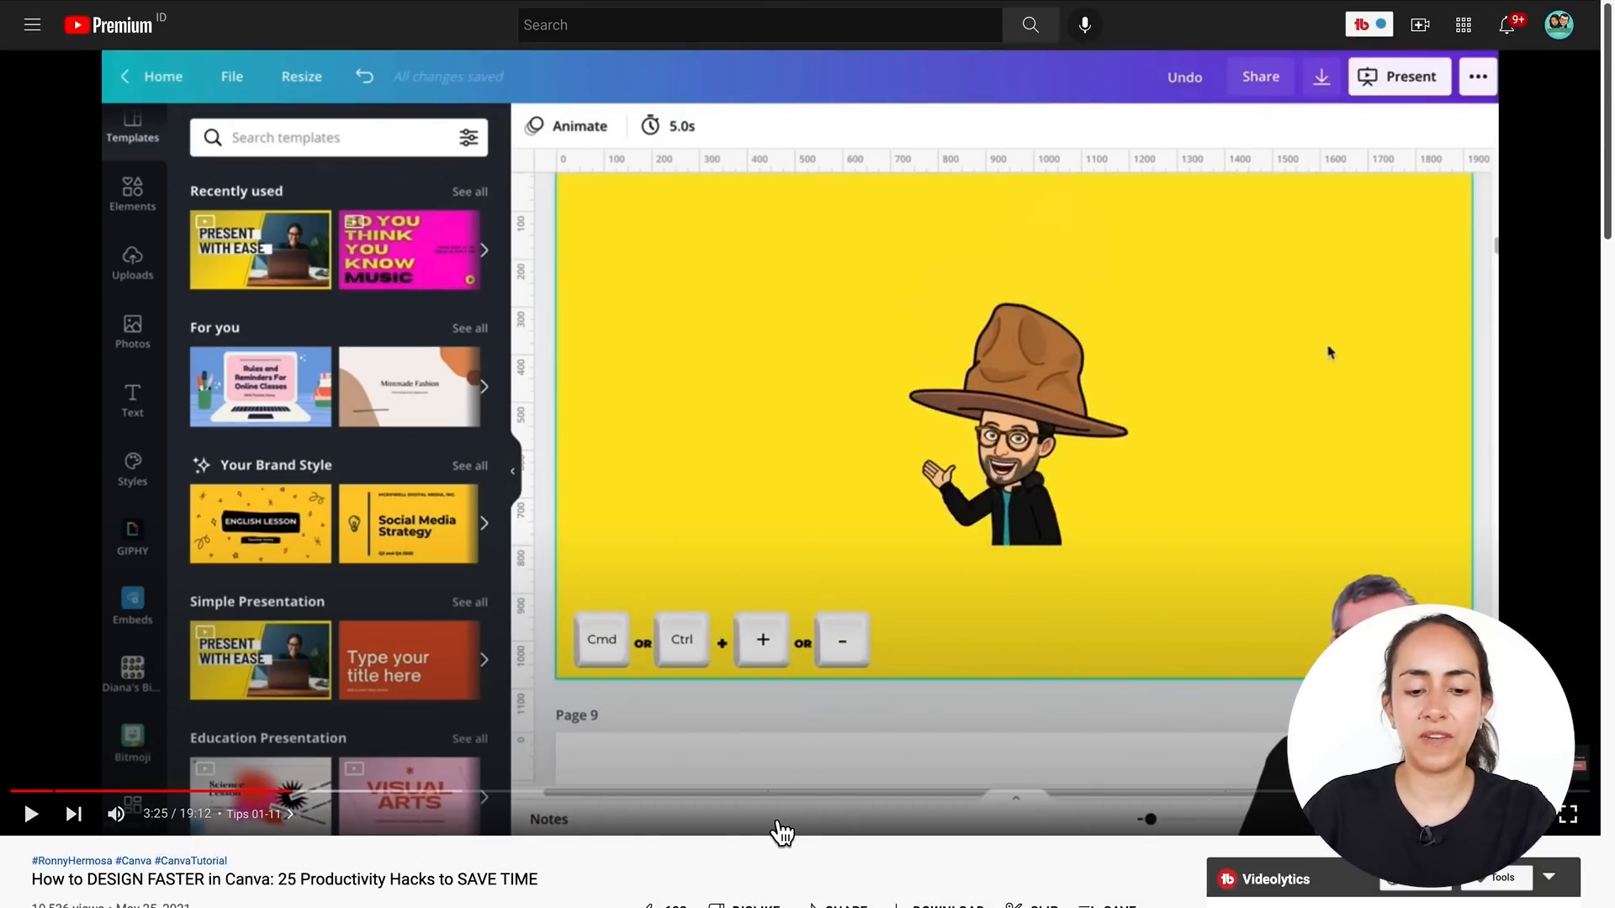
- Check the video's end point in YouTube's share options, complete the link with end=205 and embed it
{"action": "scroll", "coordinate": [790, 828], "scroll_direction": "down", "scroll_amount": 1}
{"action": "left_click", "coordinate": [836, 814]}
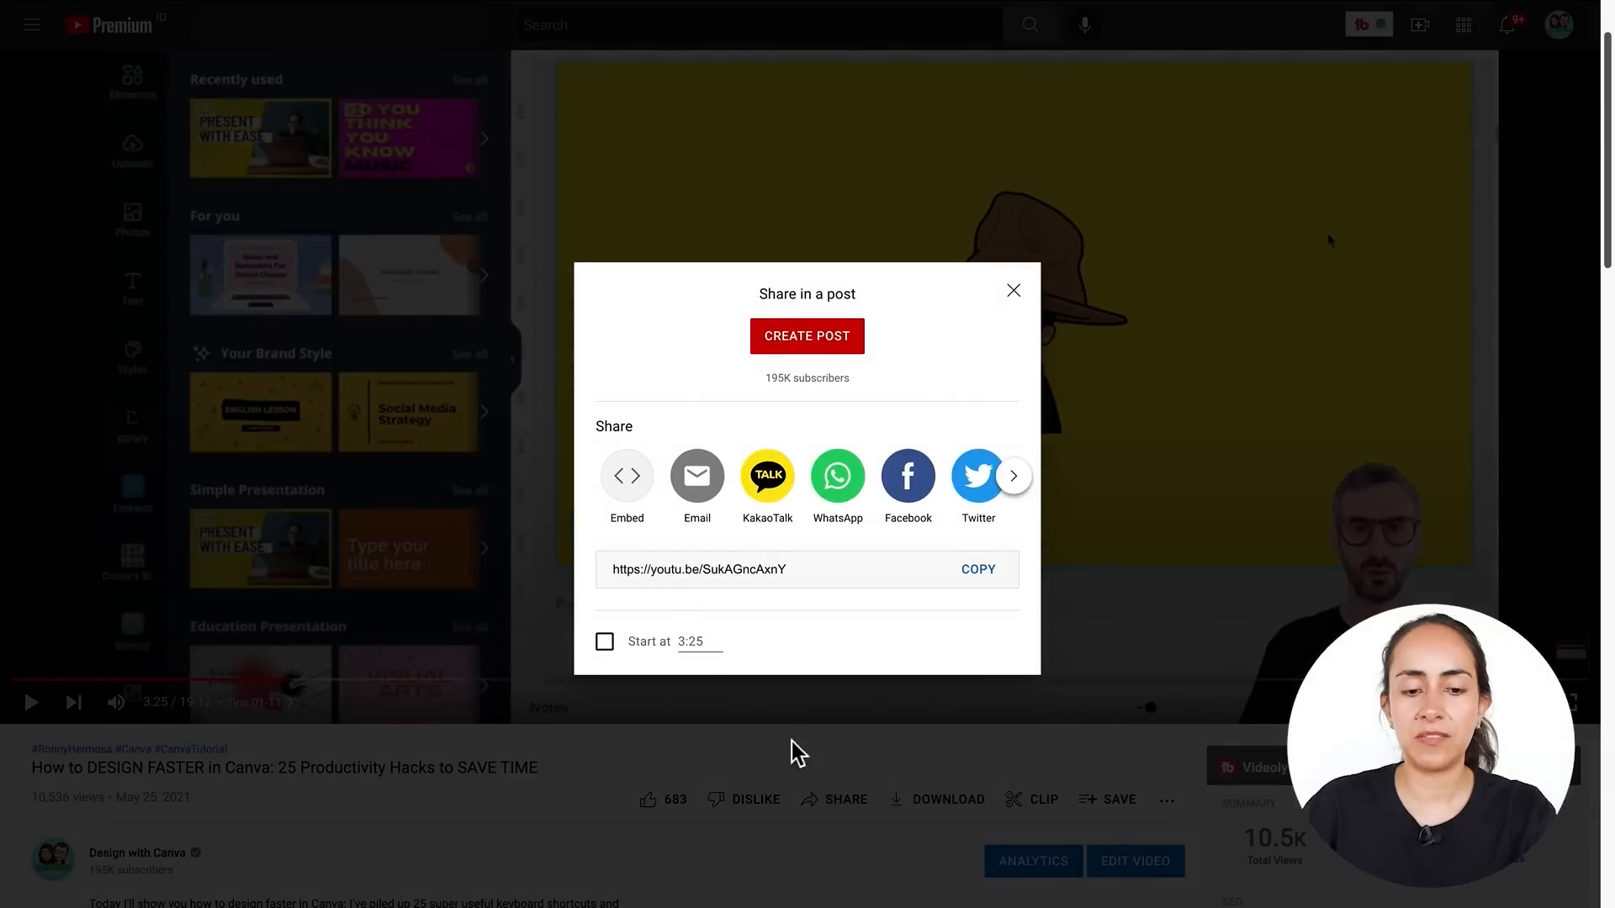
{"action": "left_click", "coordinate": [614, 648]}
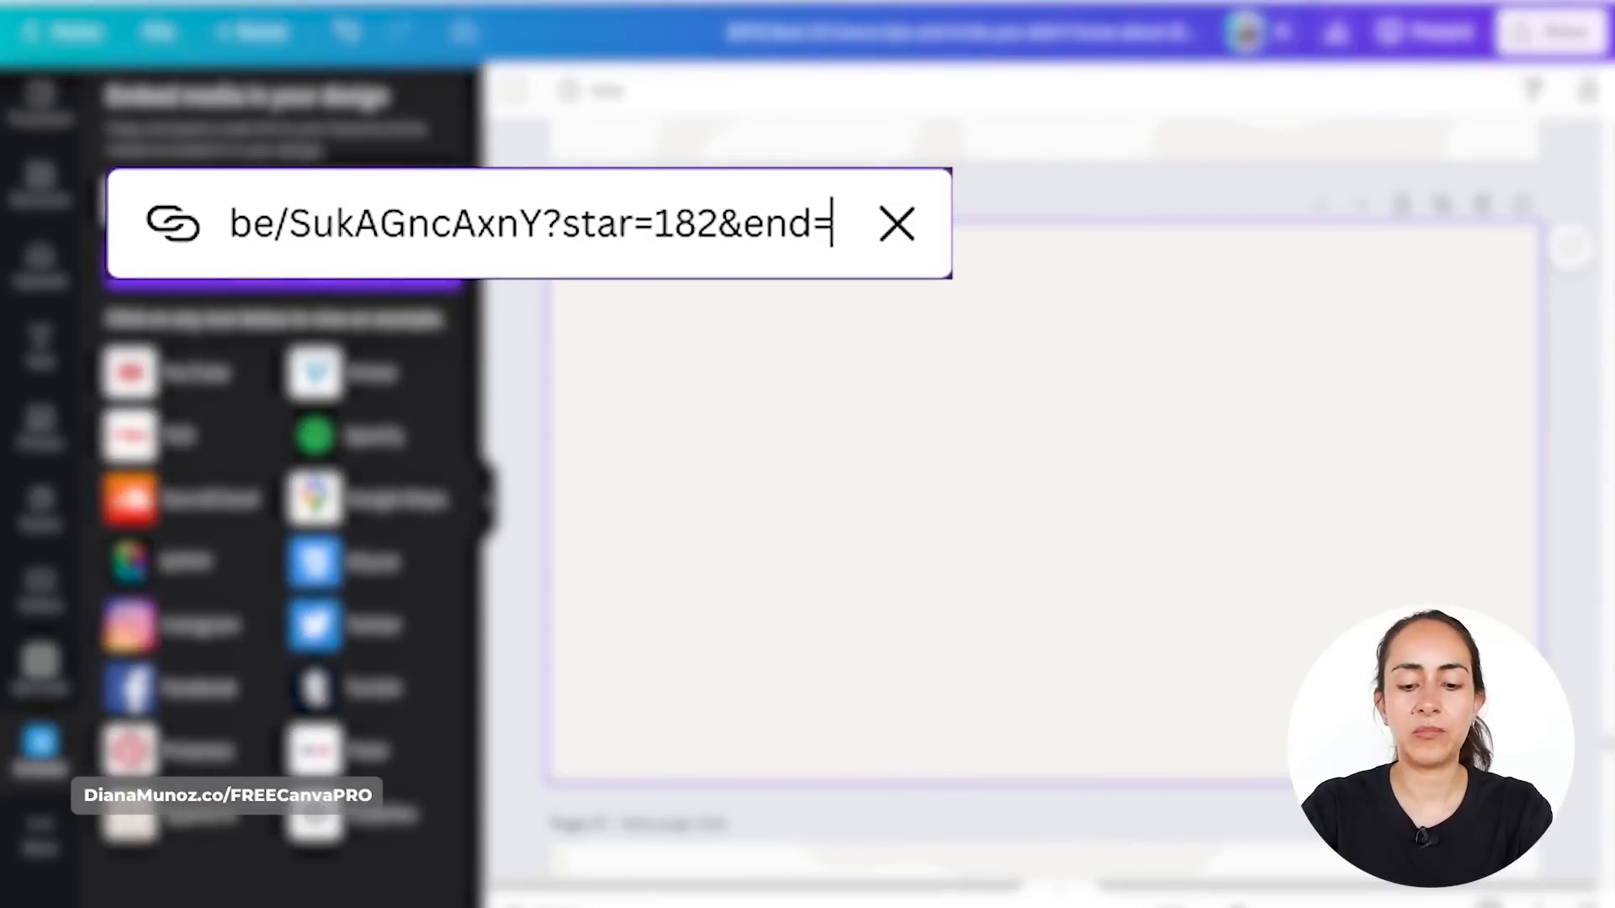
{"action": "type", "text": "205"}
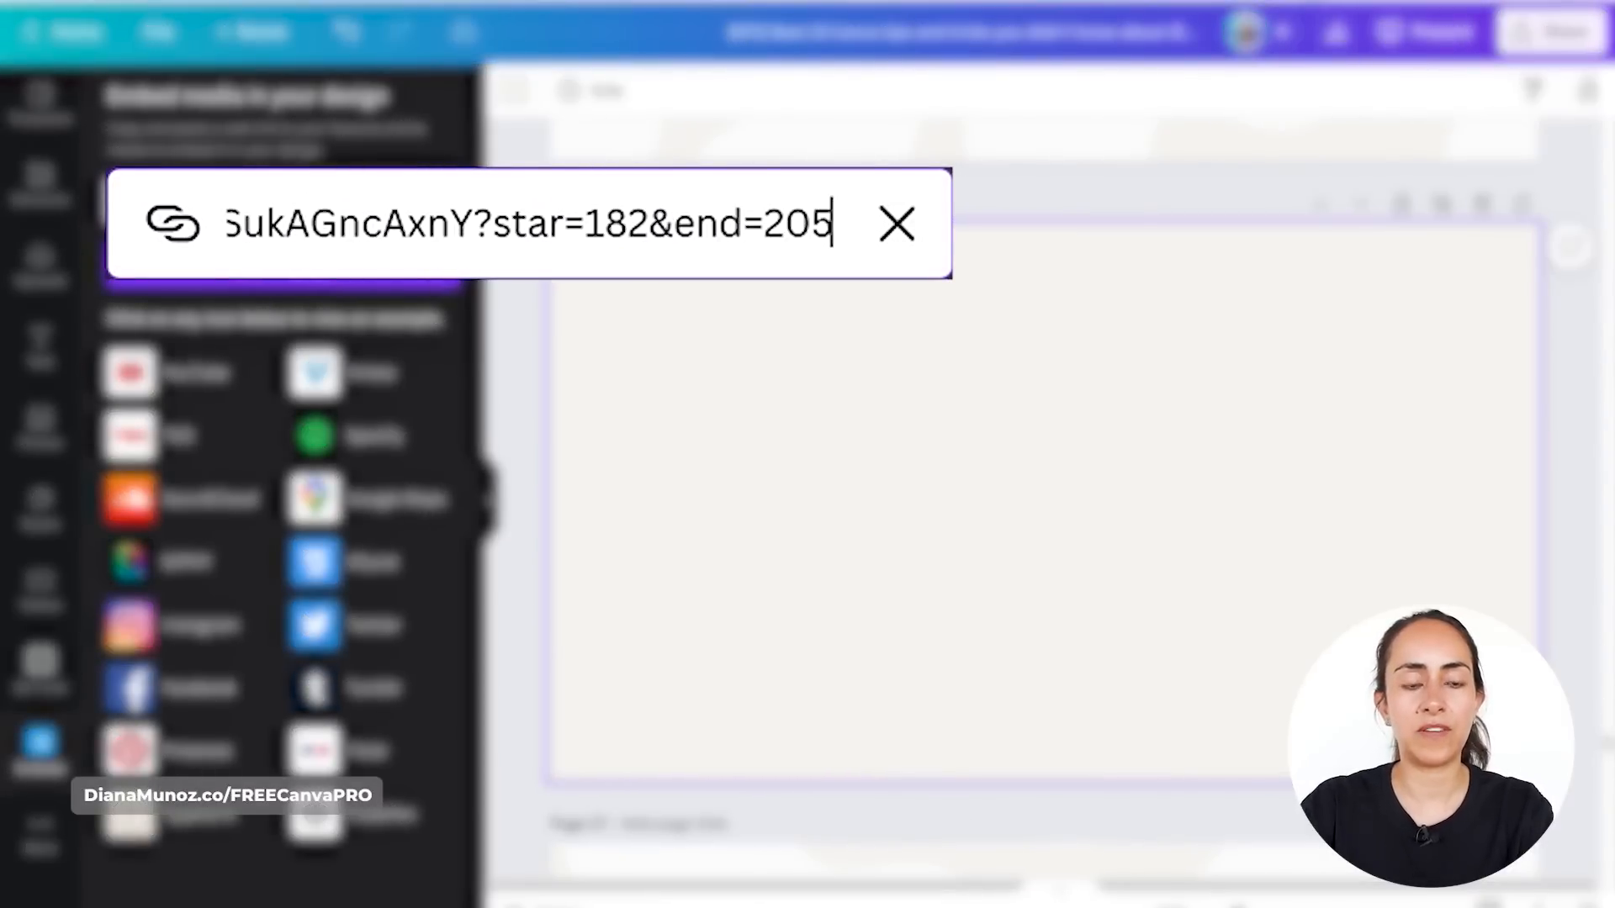
{"action": "left_click", "coordinate": [316, 277]}
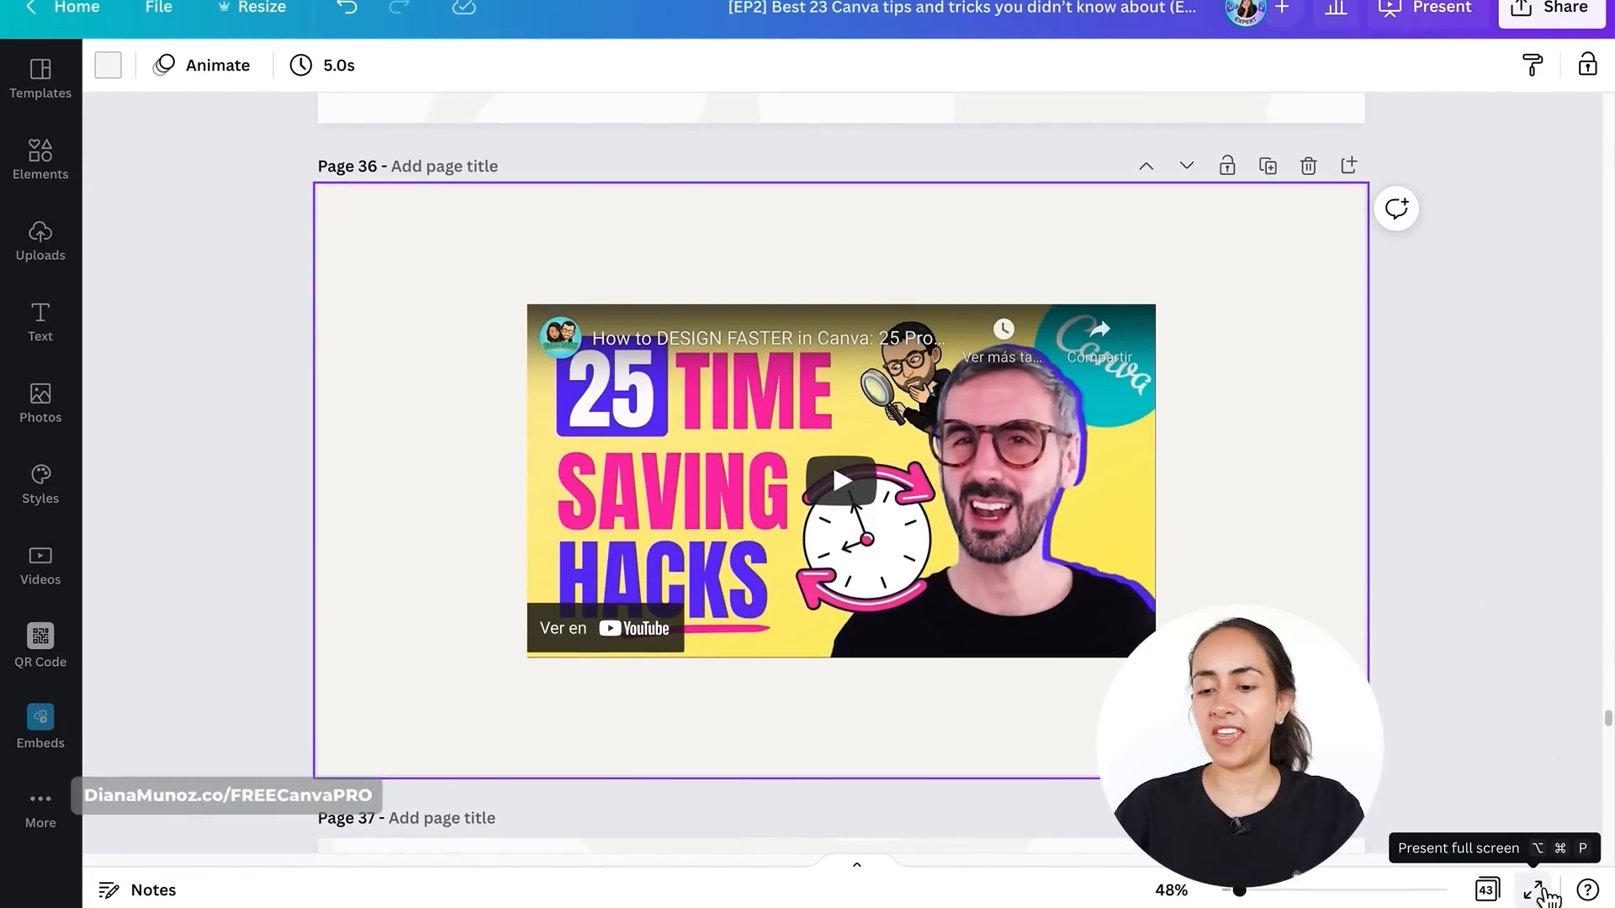
- Present the embedded video page full screen and play the video
{"action": "left_click", "coordinate": [1546, 894]}
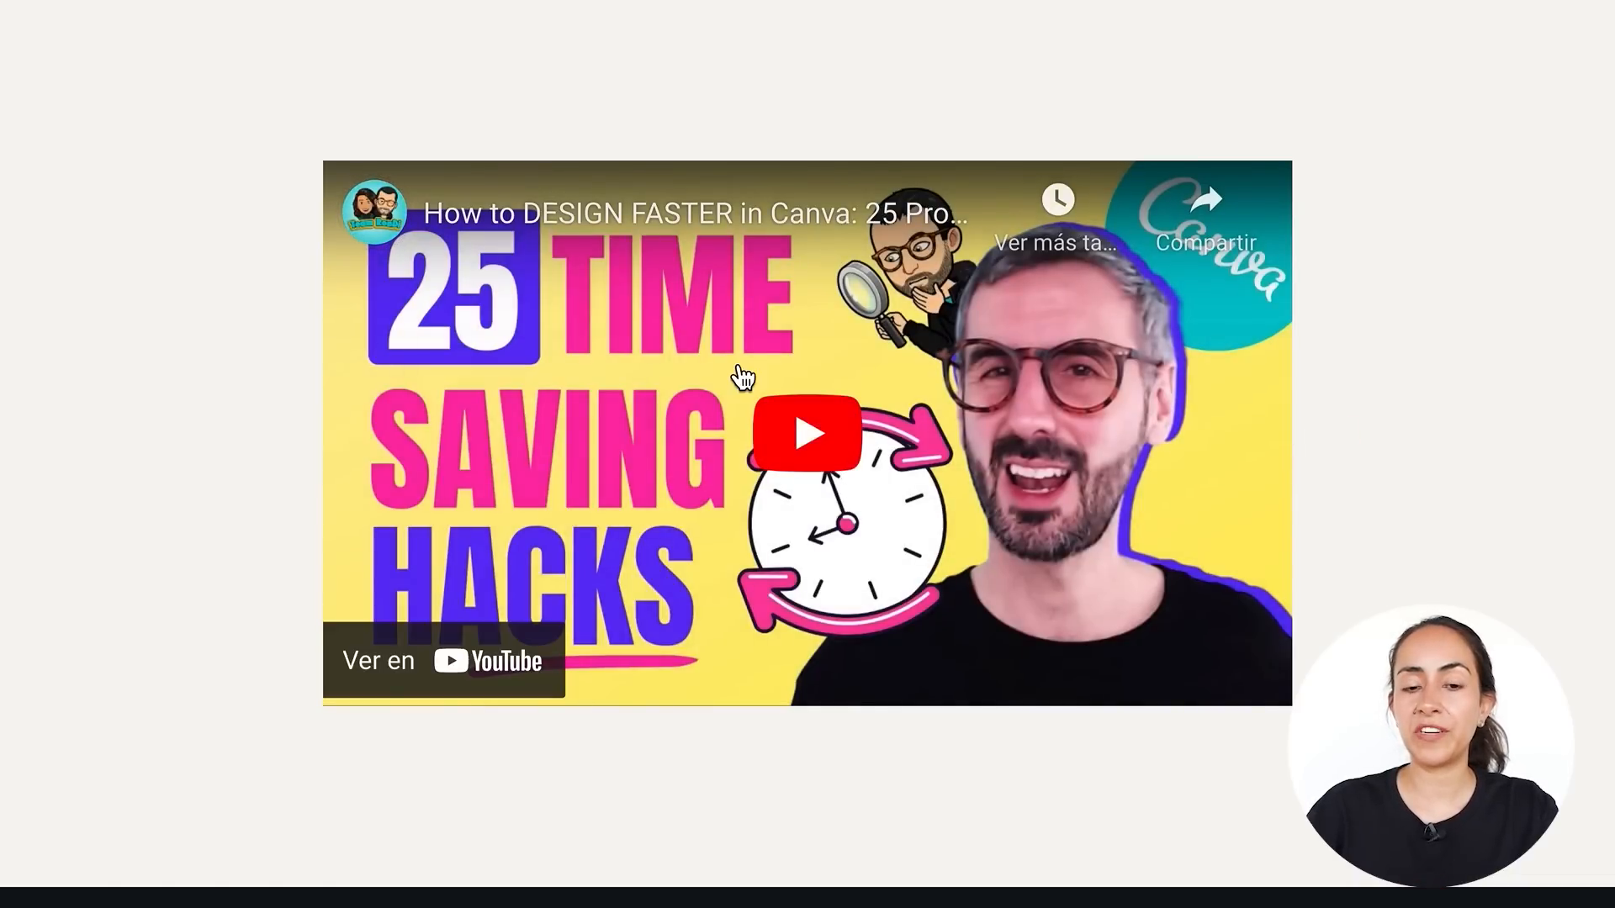
{"action": "left_click", "coordinate": [812, 430]}
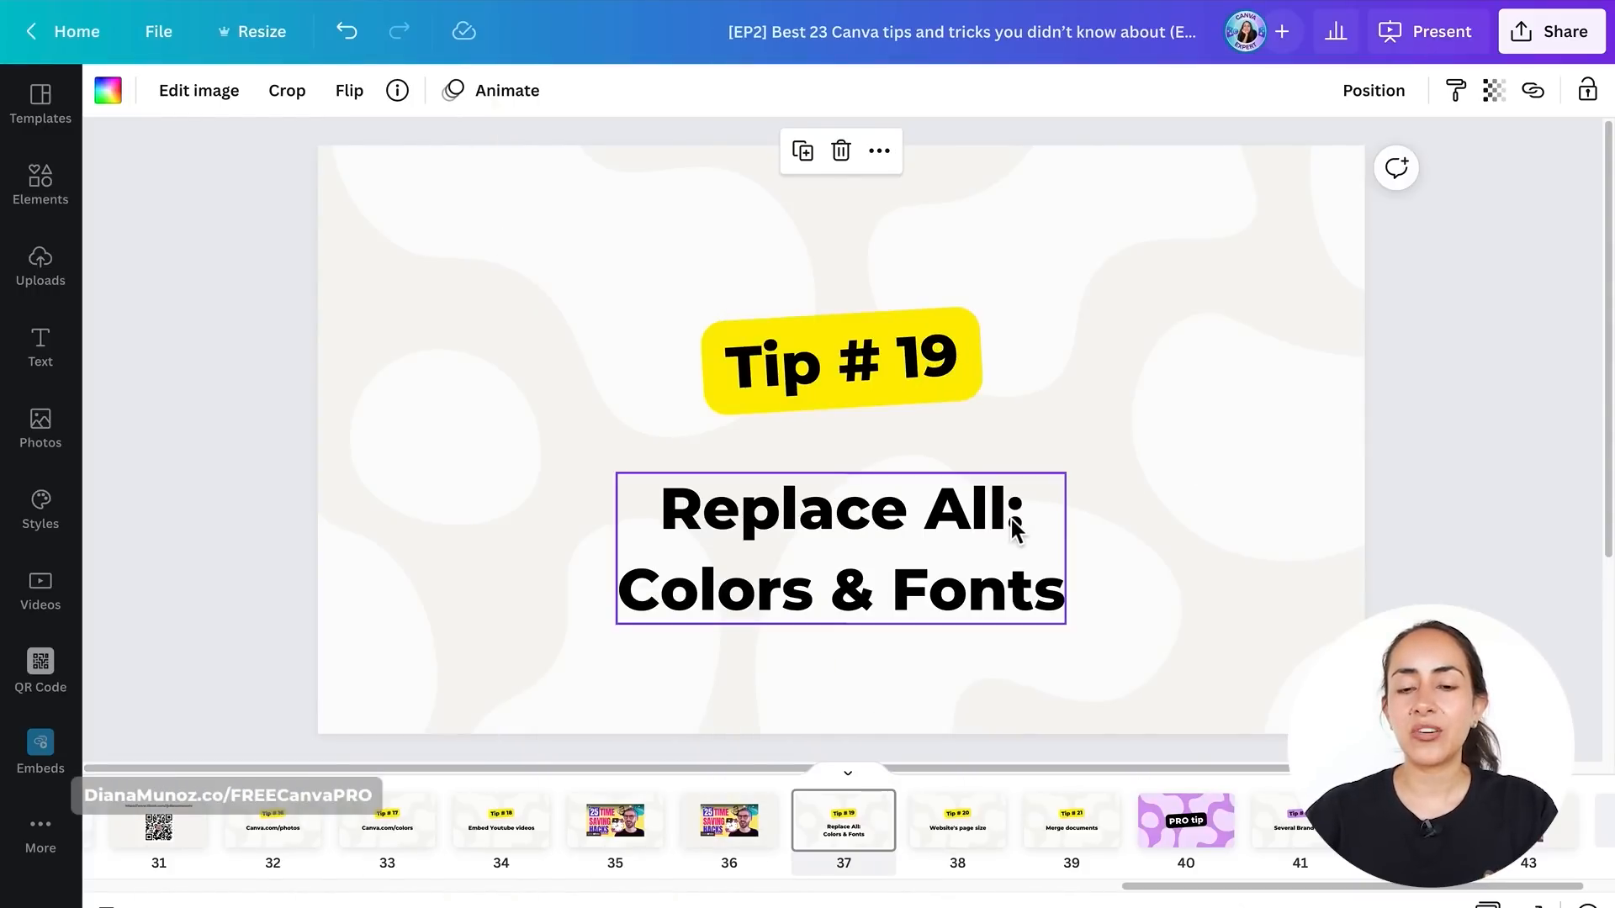
- Change the slide background to light lilac and apply it across all pages
{"action": "left_click", "coordinate": [429, 416]}
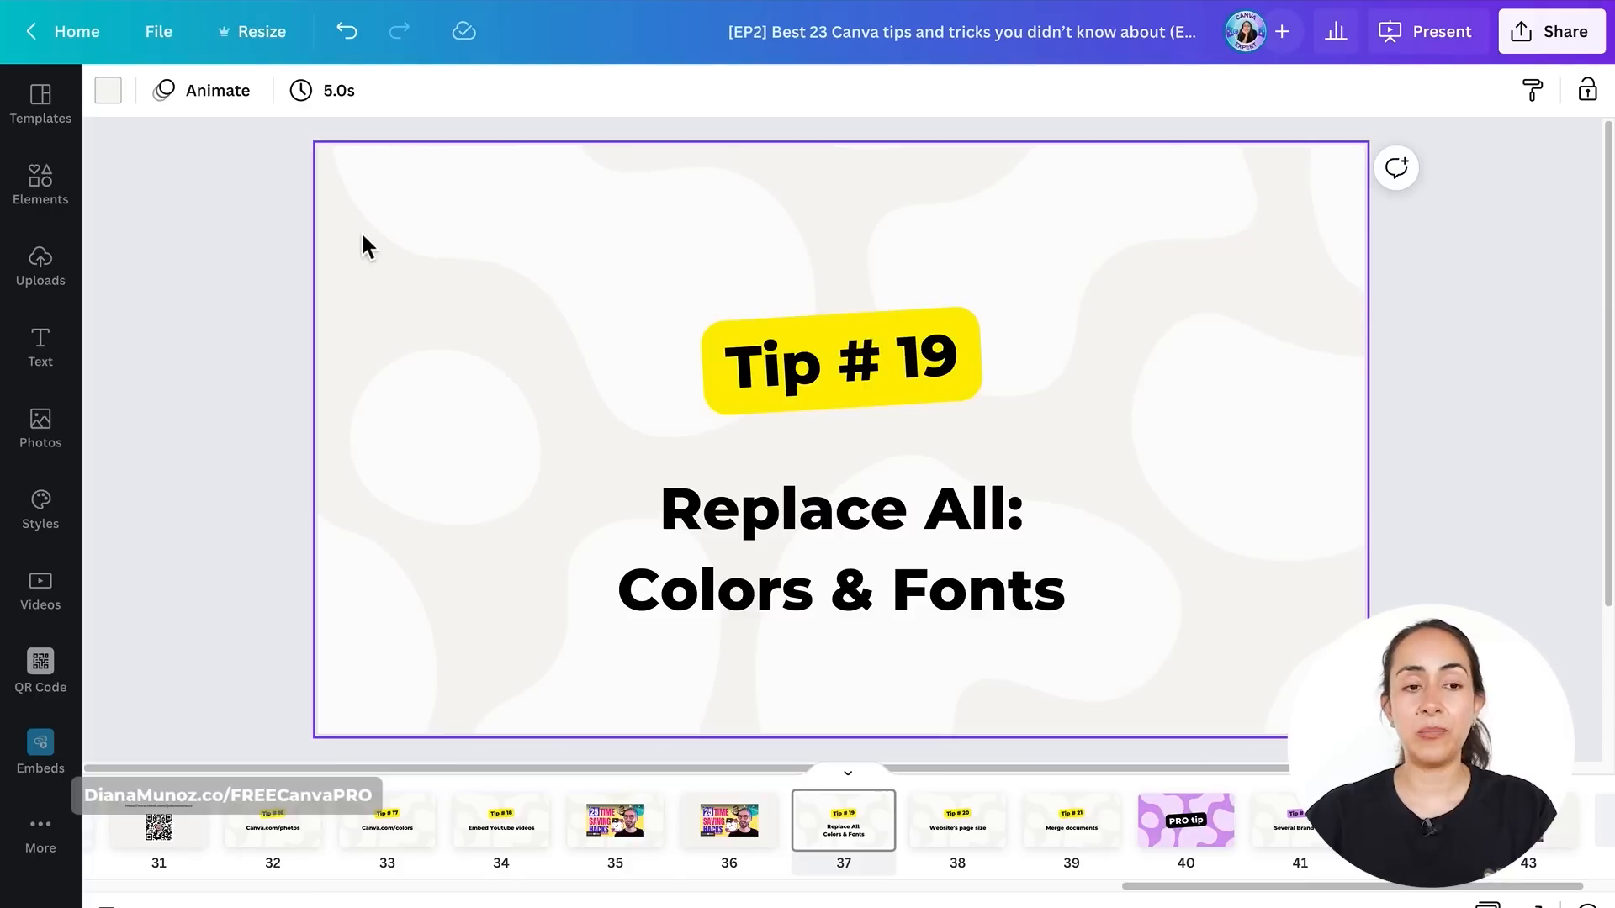
{"action": "left_click", "coordinate": [110, 93]}
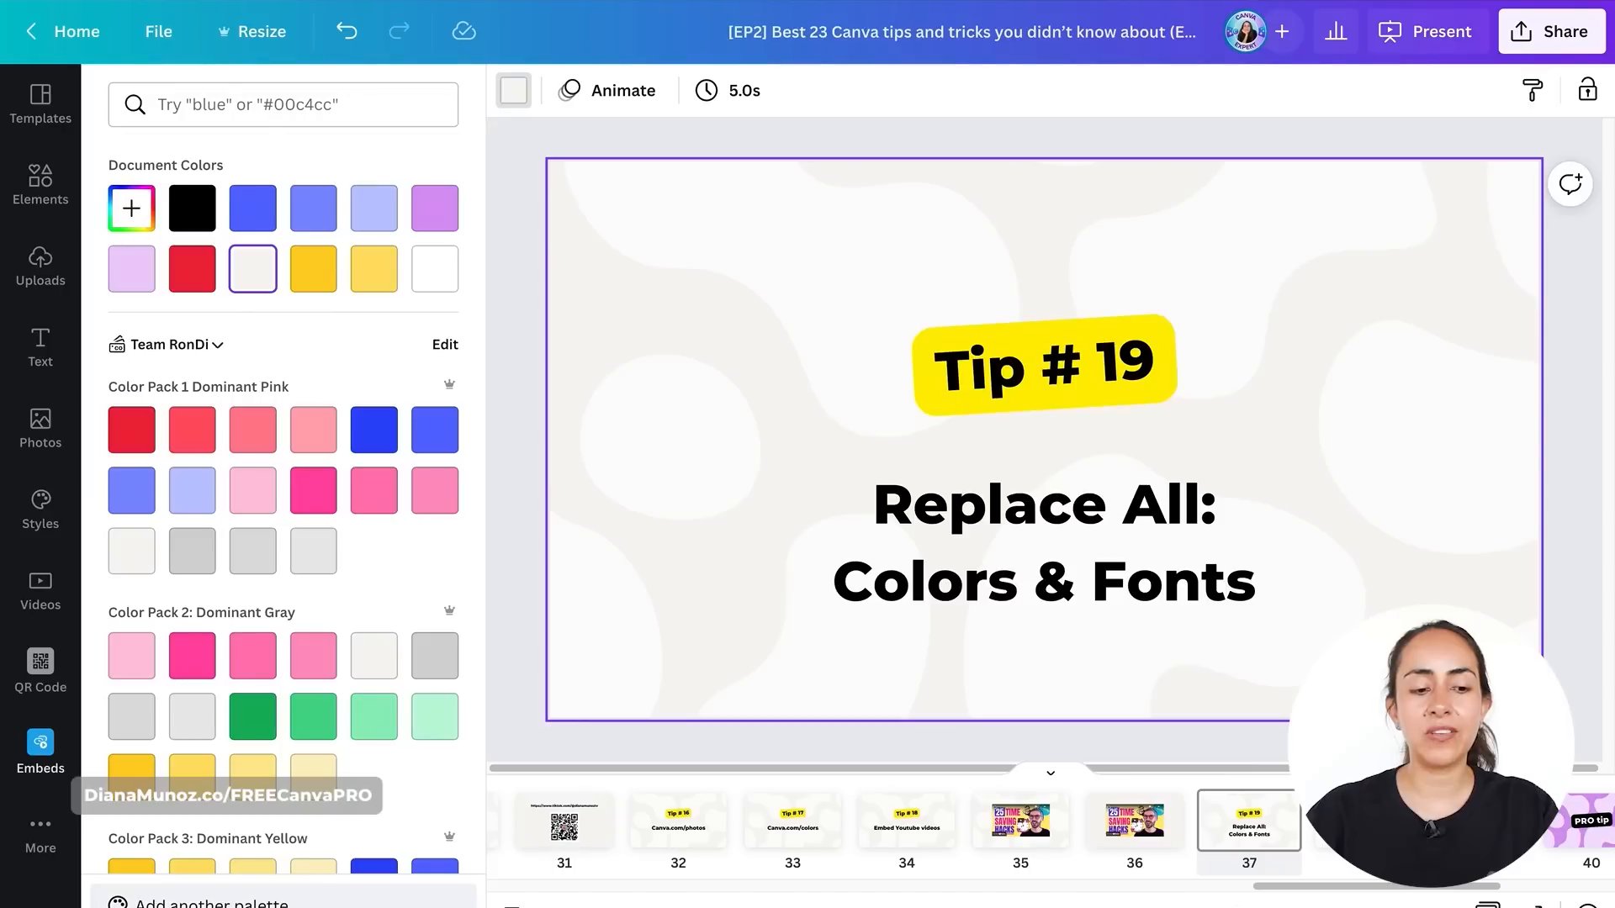
{"action": "left_click", "coordinate": [155, 282]}
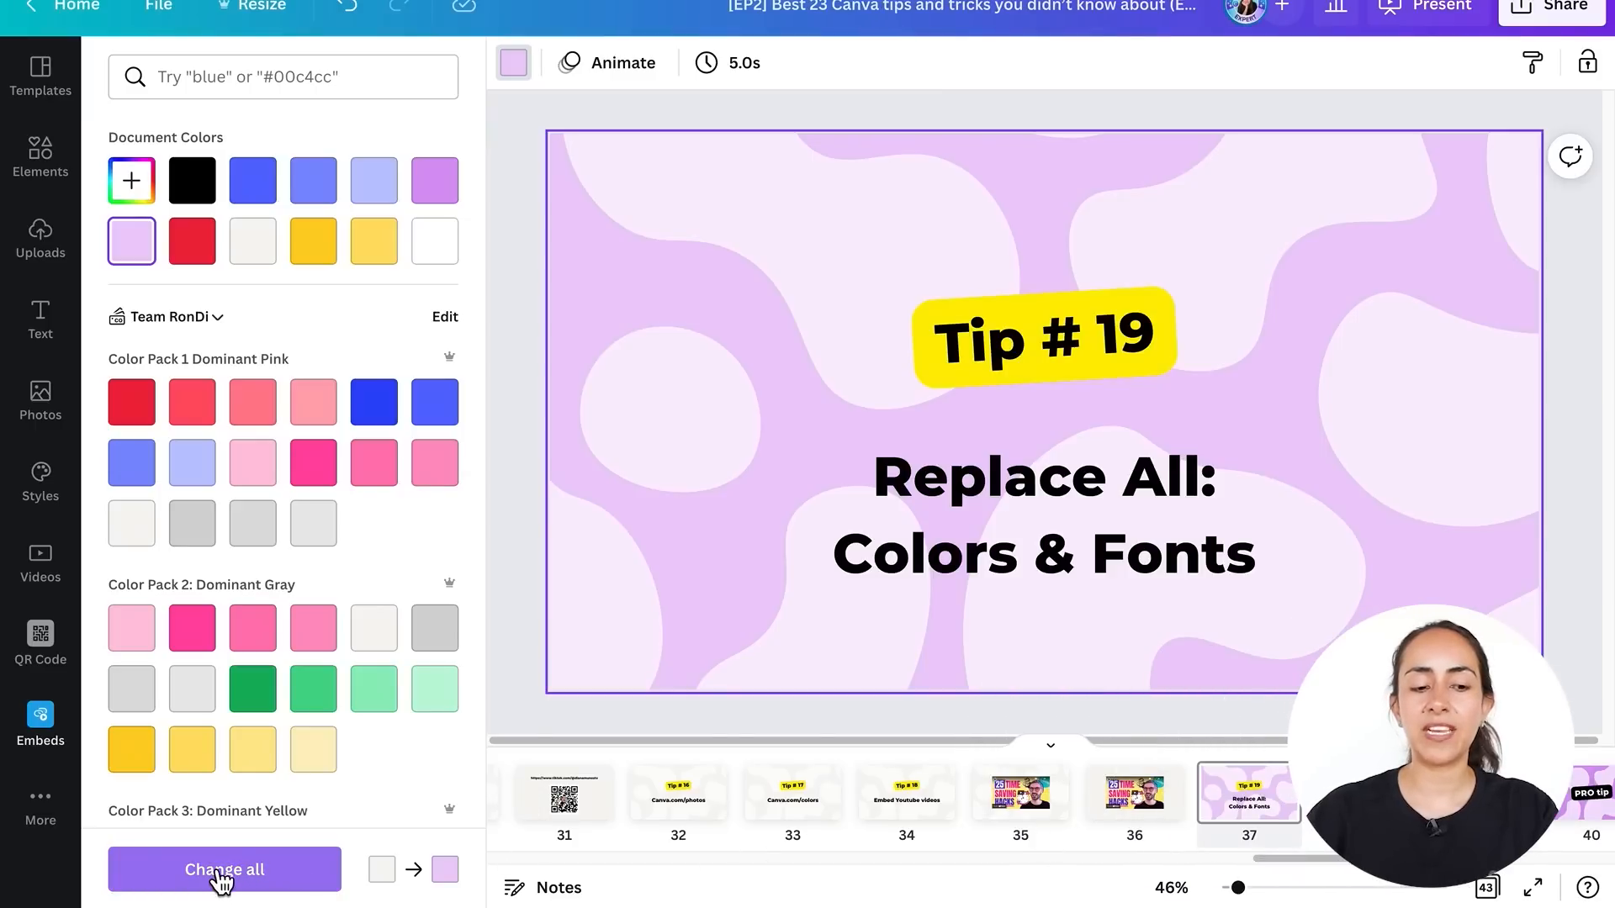
{"action": "left_click", "coordinate": [292, 880]}
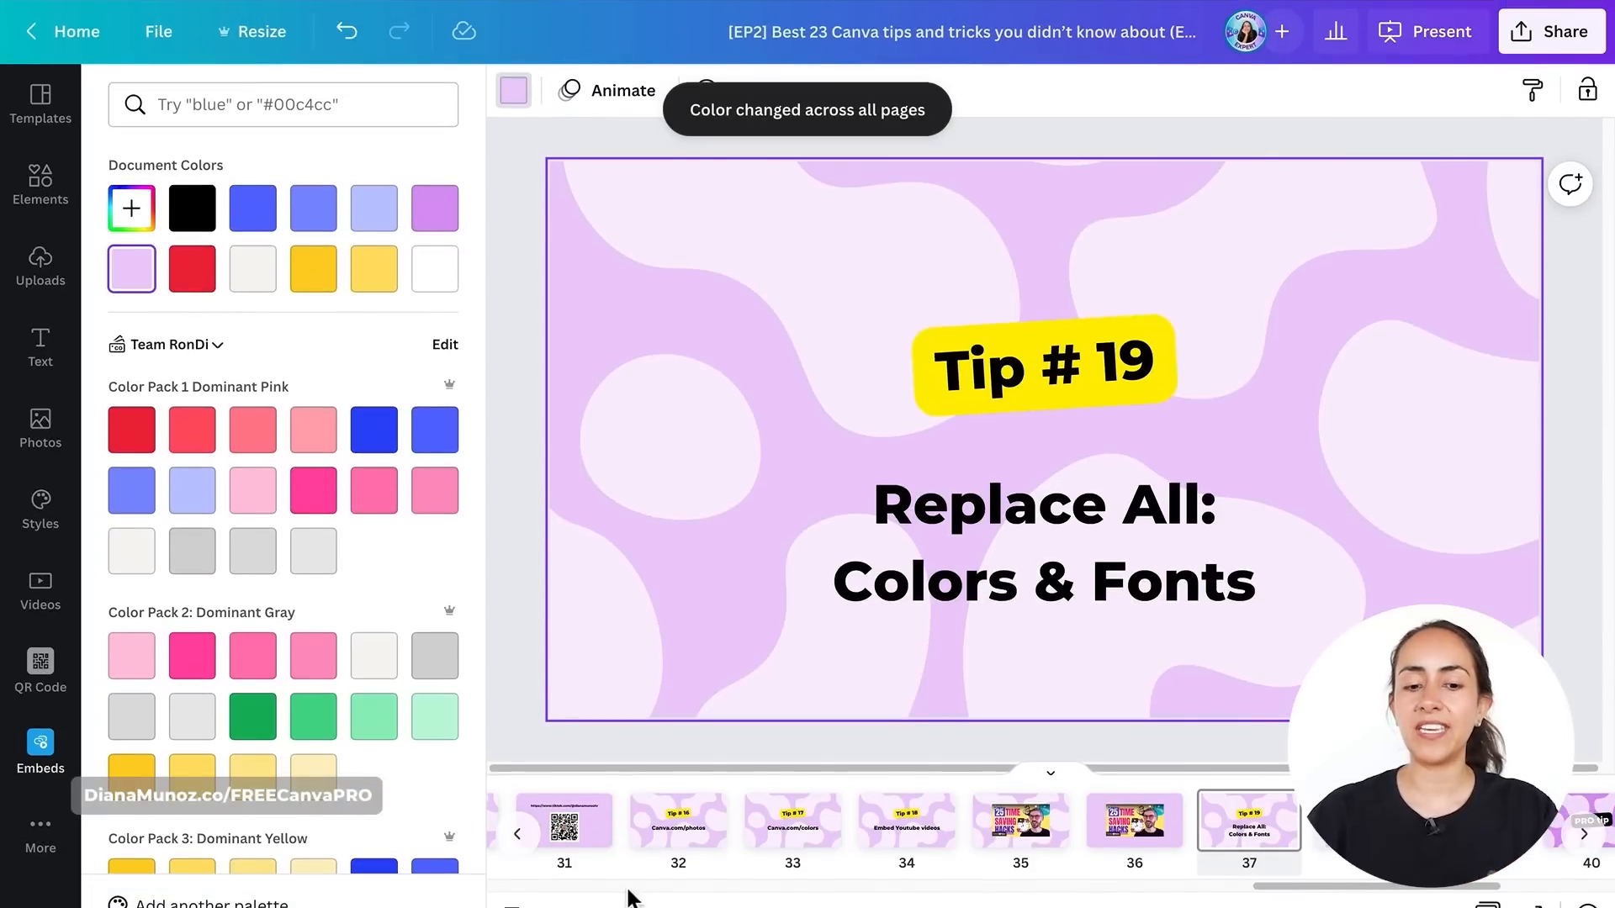
- Scroll through the page thumbnails and undo the background colour change
{"action": "scroll", "coordinate": [703, 822], "scroll_direction": "left", "scroll_amount": 10}
{"action": "scroll", "coordinate": [703, 821], "scroll_direction": "right", "scroll_amount": 8}
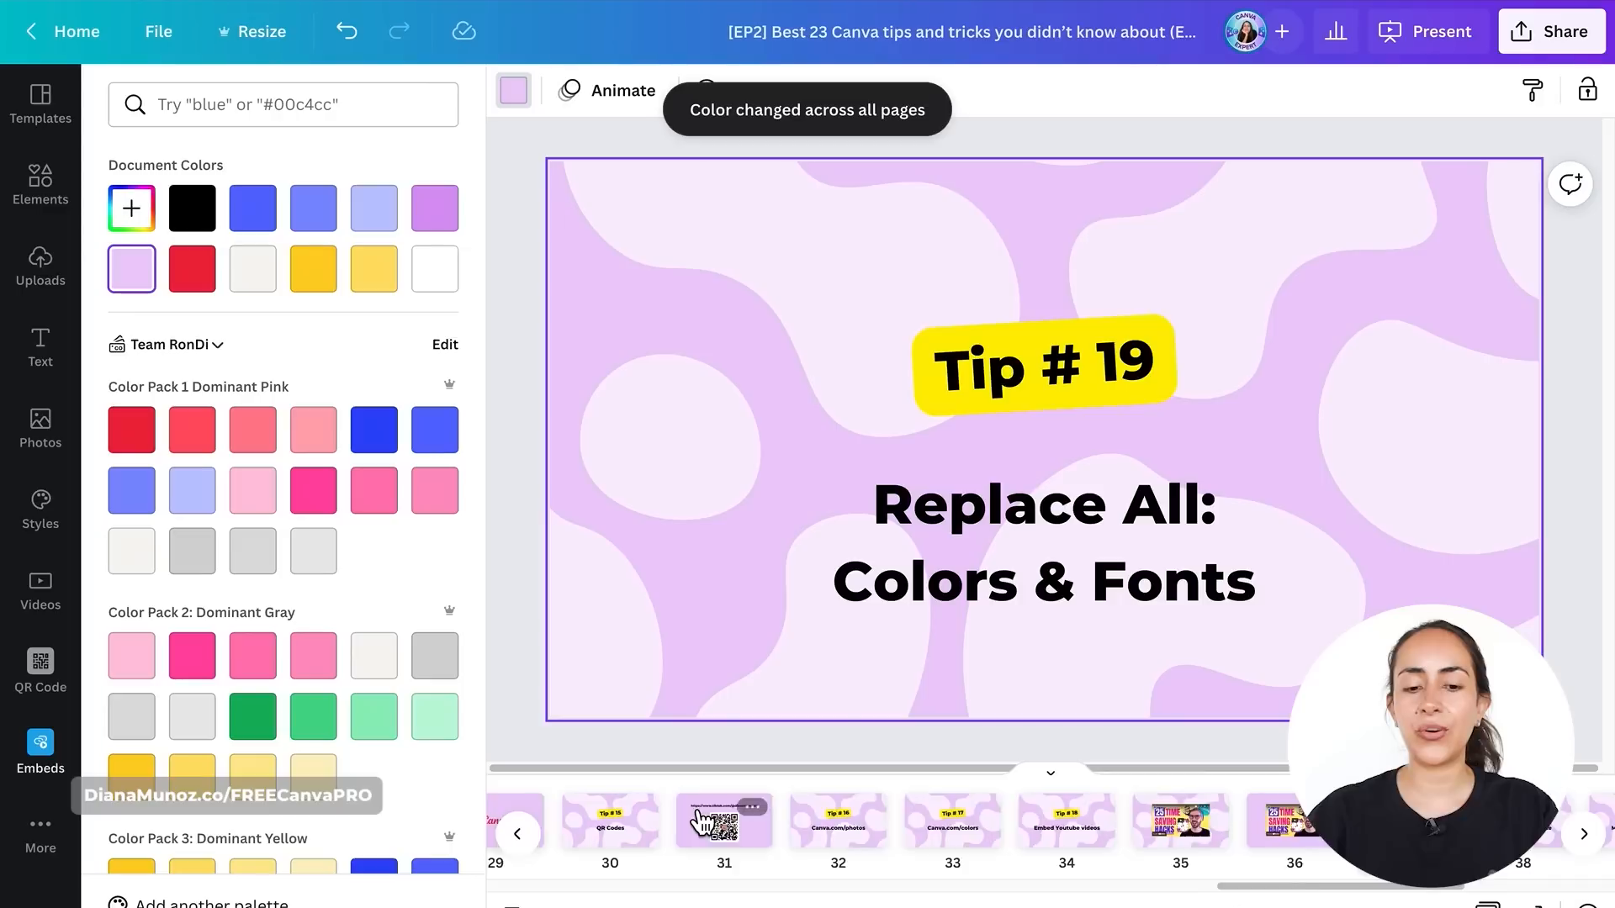
{"action": "scroll", "coordinate": [698, 828], "scroll_direction": "left", "scroll_amount": 1}
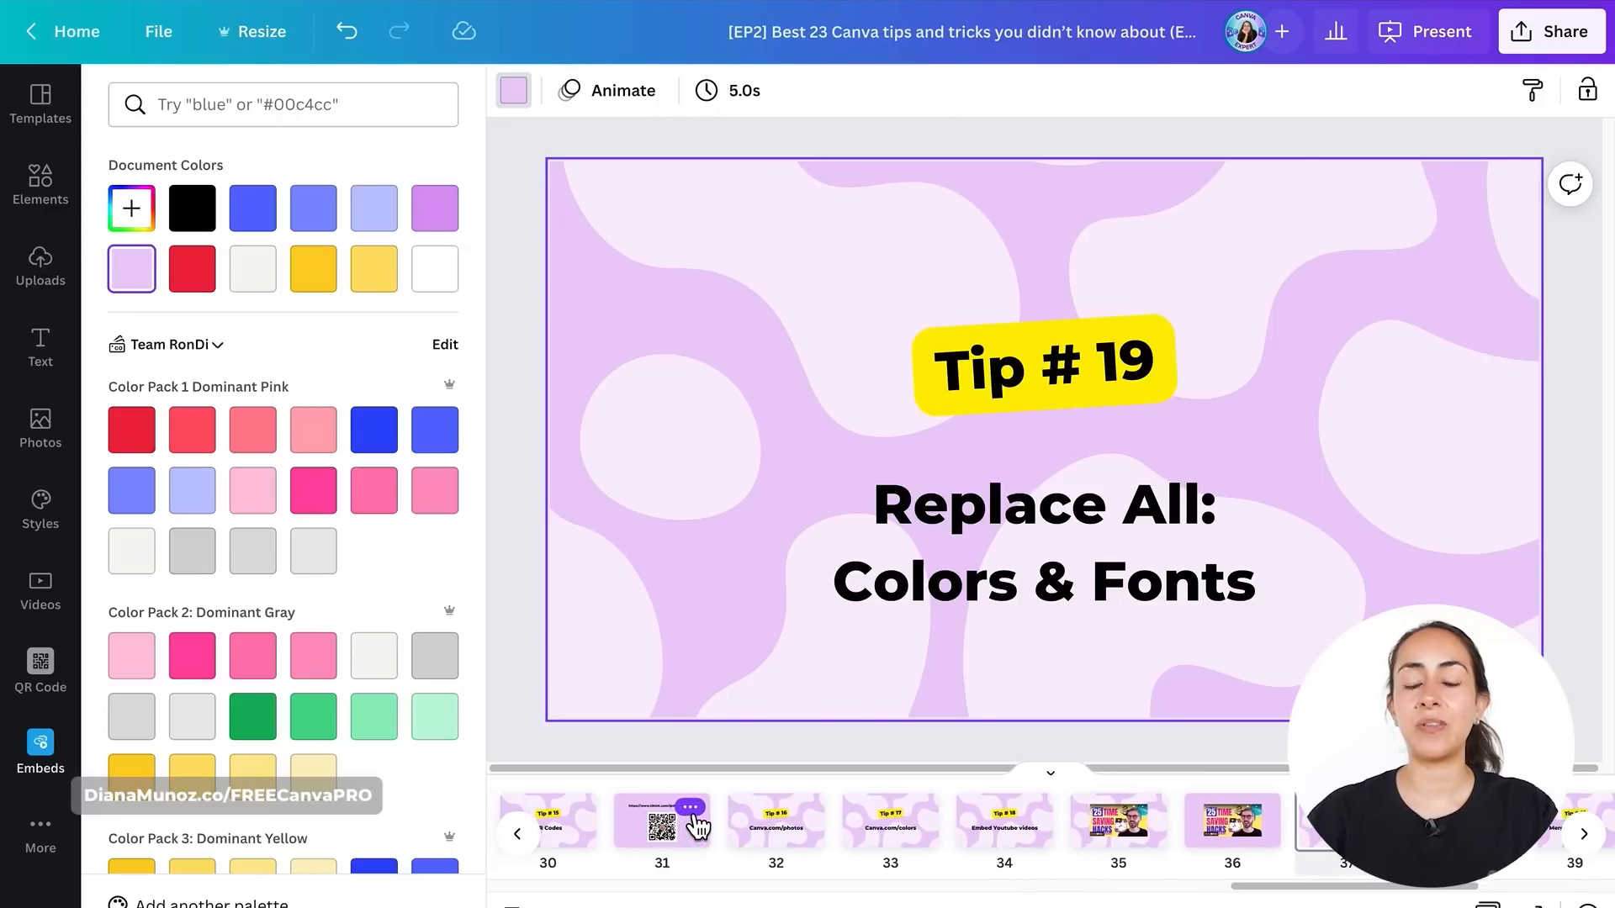
{"action": "left_click", "coordinate": [362, 42]}
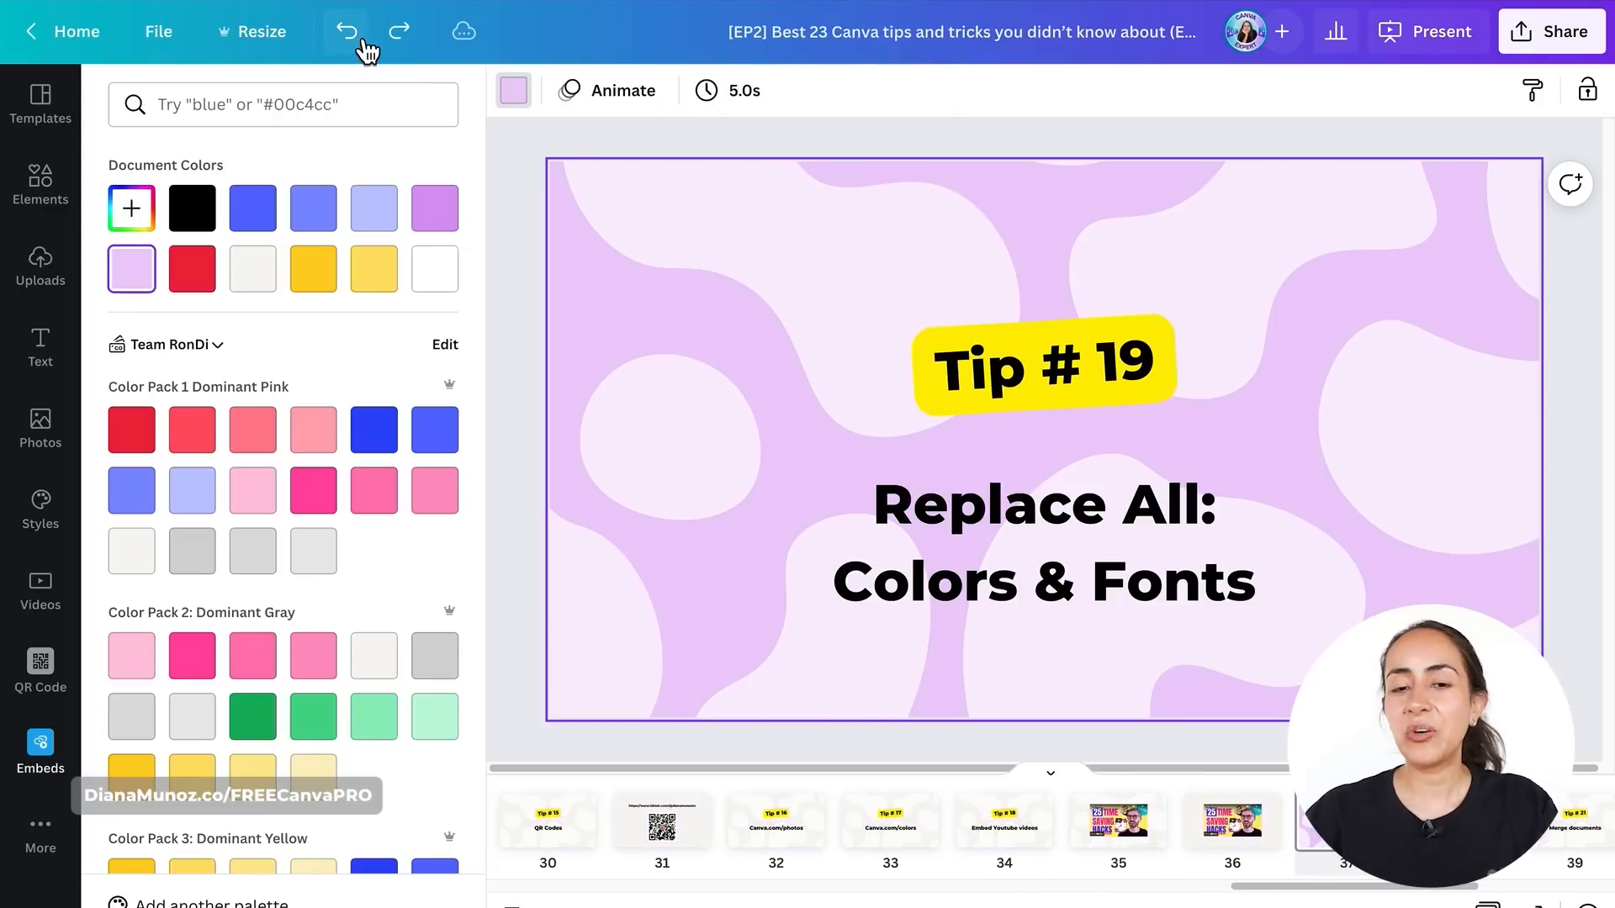
{"action": "left_click", "coordinate": [364, 42]}
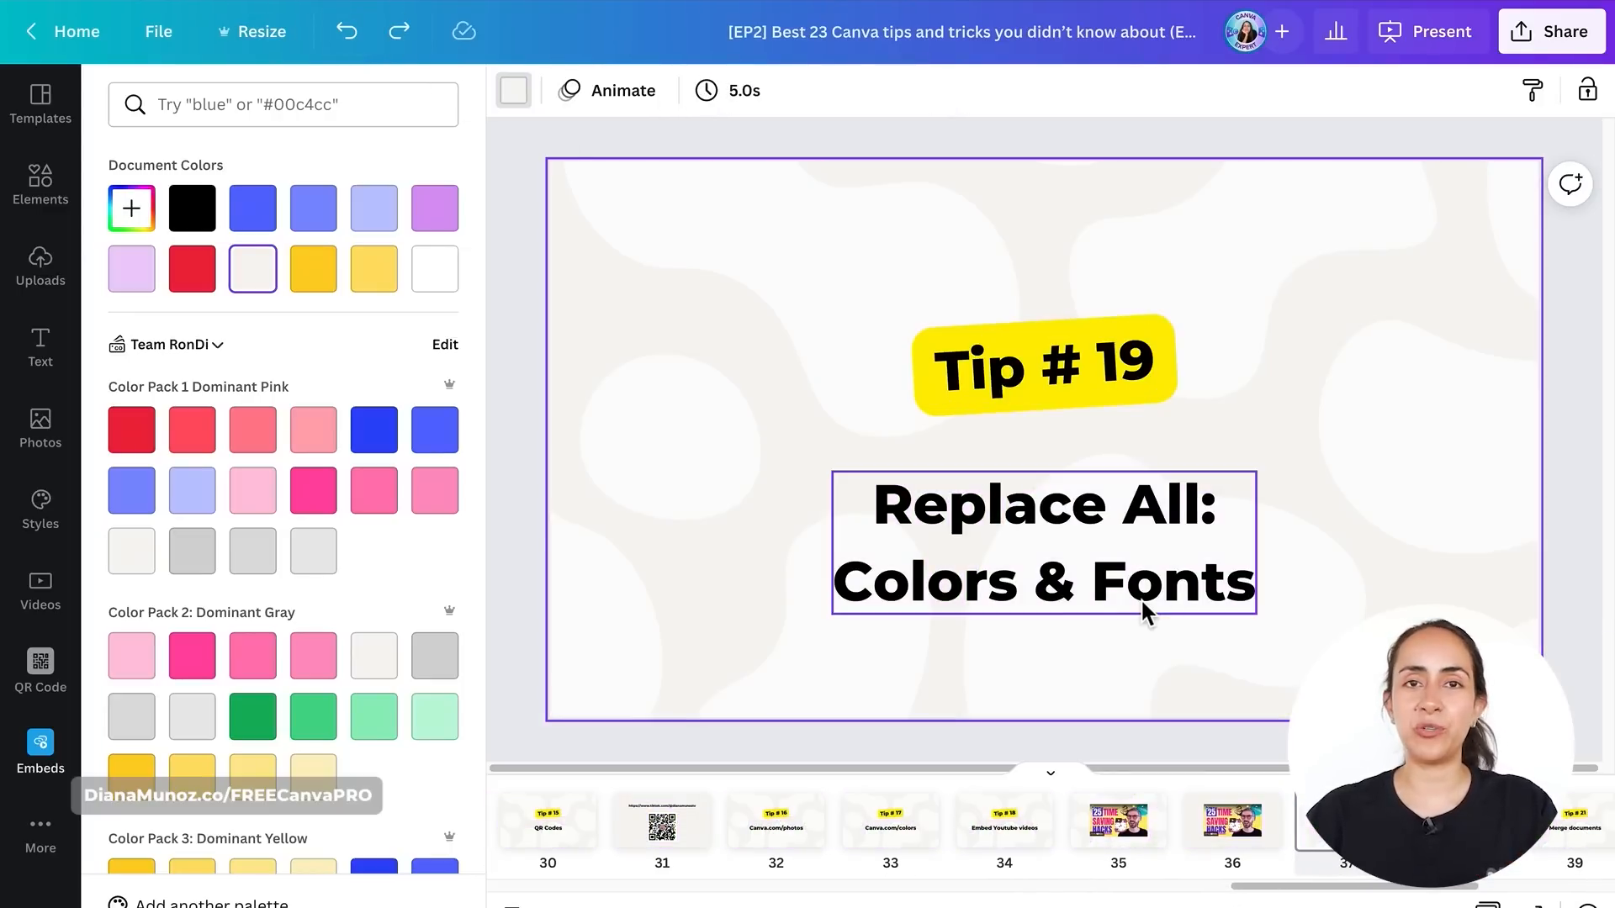
- Change the heading text's font from Montserrat Extra-Bold to Gulfs Display across the whole design
{"action": "left_click", "coordinate": [1141, 598]}
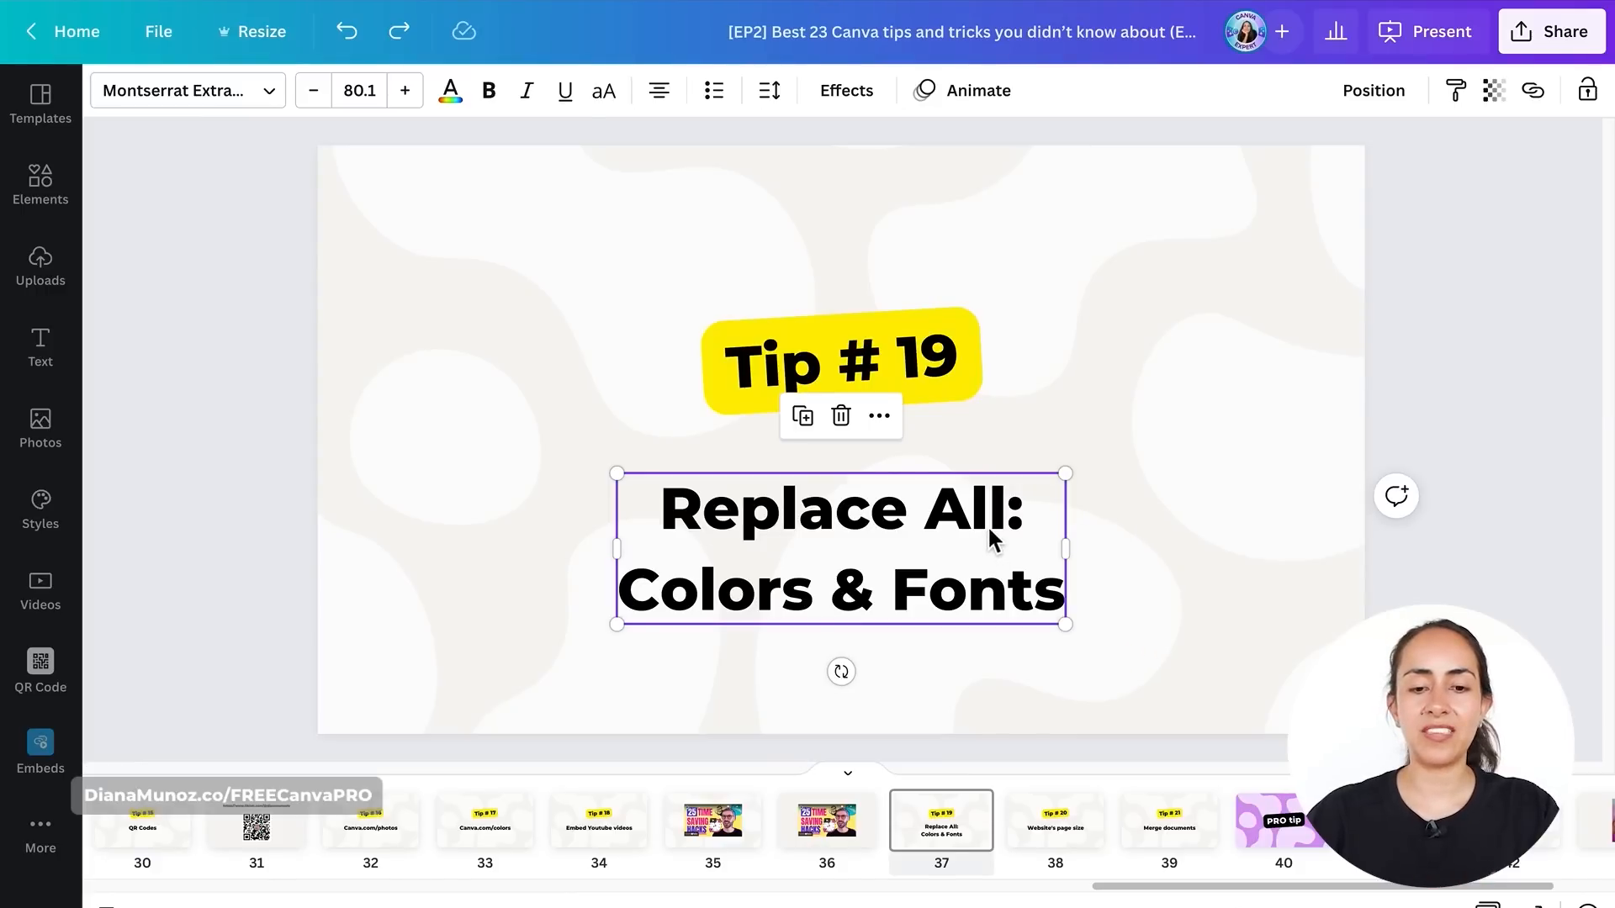
{"action": "left_click", "coordinate": [215, 115]}
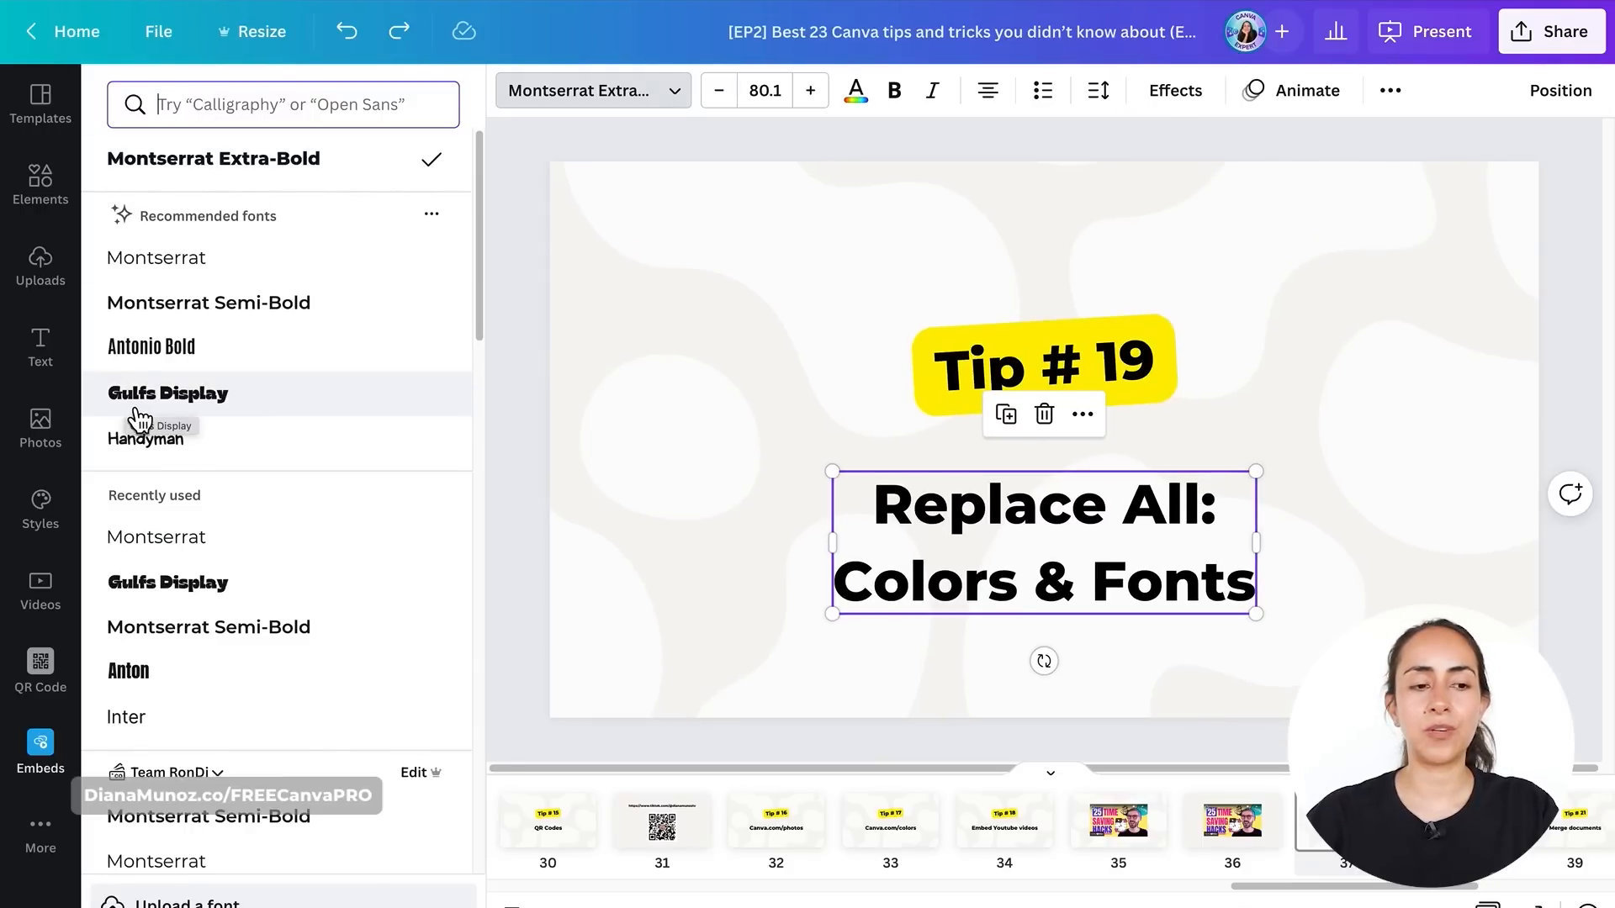
{"action": "left_click", "coordinate": [228, 402]}
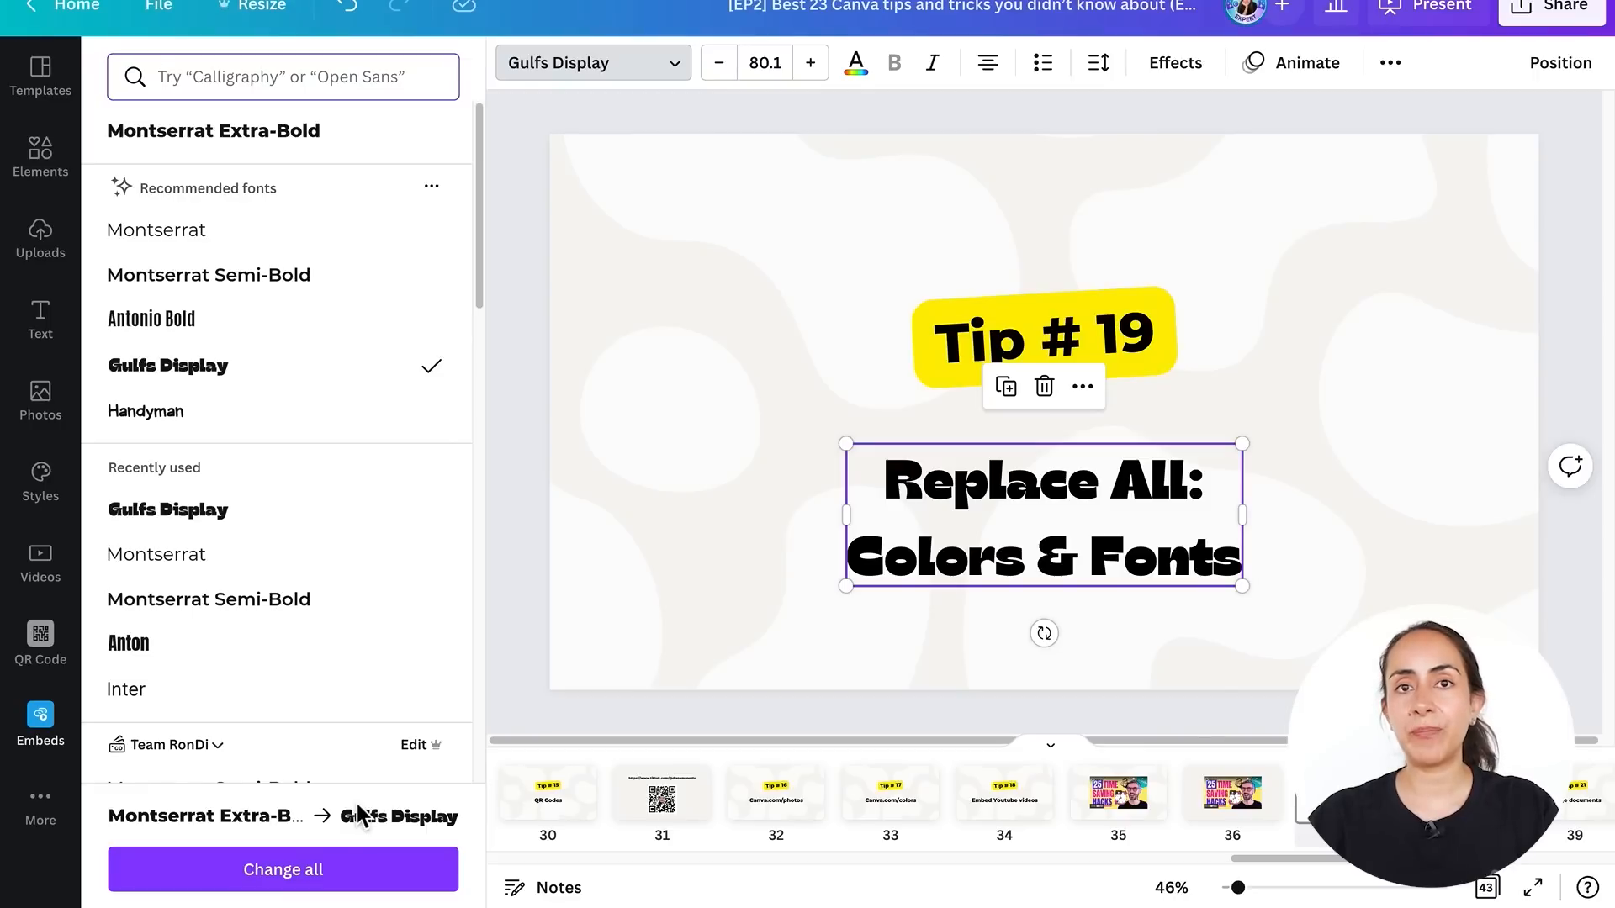
{"action": "left_click", "coordinate": [282, 877]}
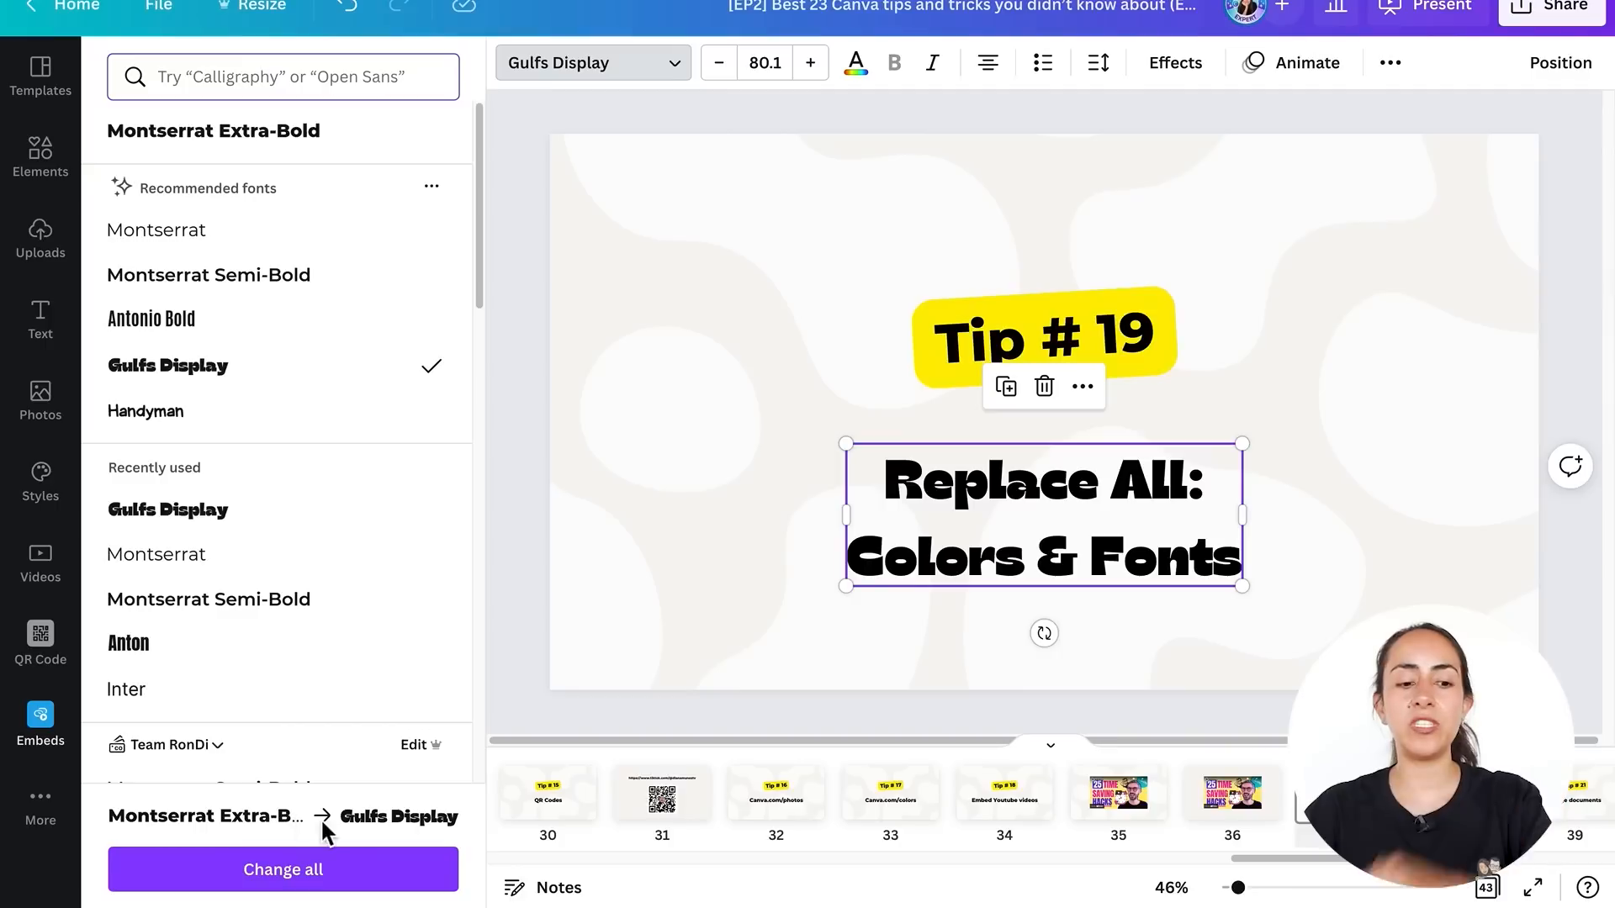
{"action": "left_click", "coordinate": [281, 880]}
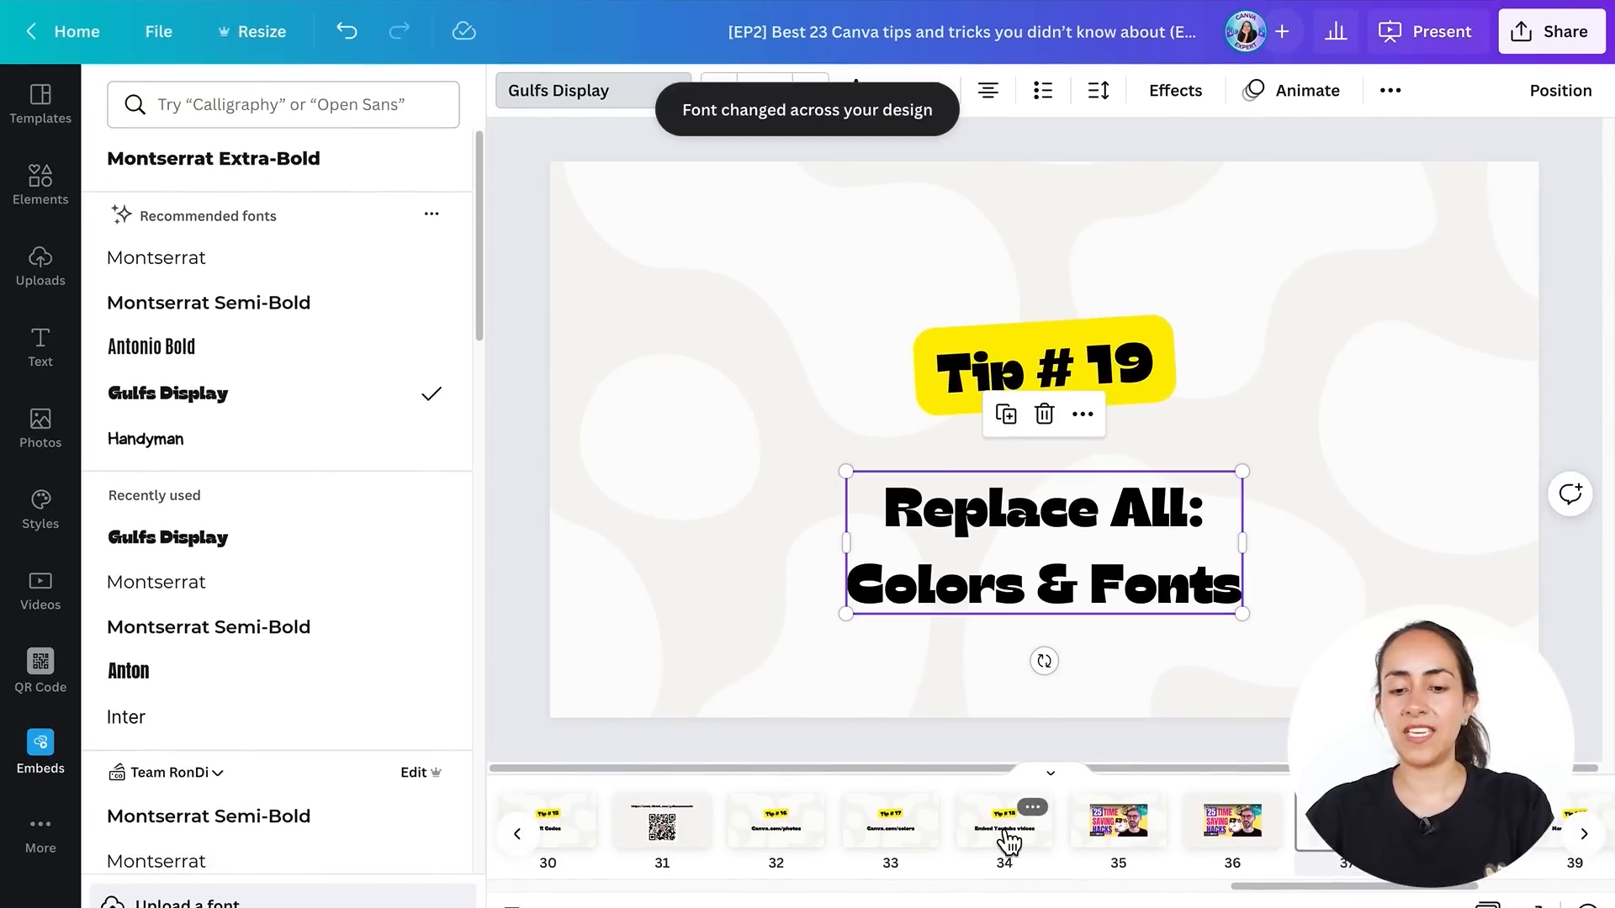
{"action": "left_click", "coordinate": [1009, 833]}
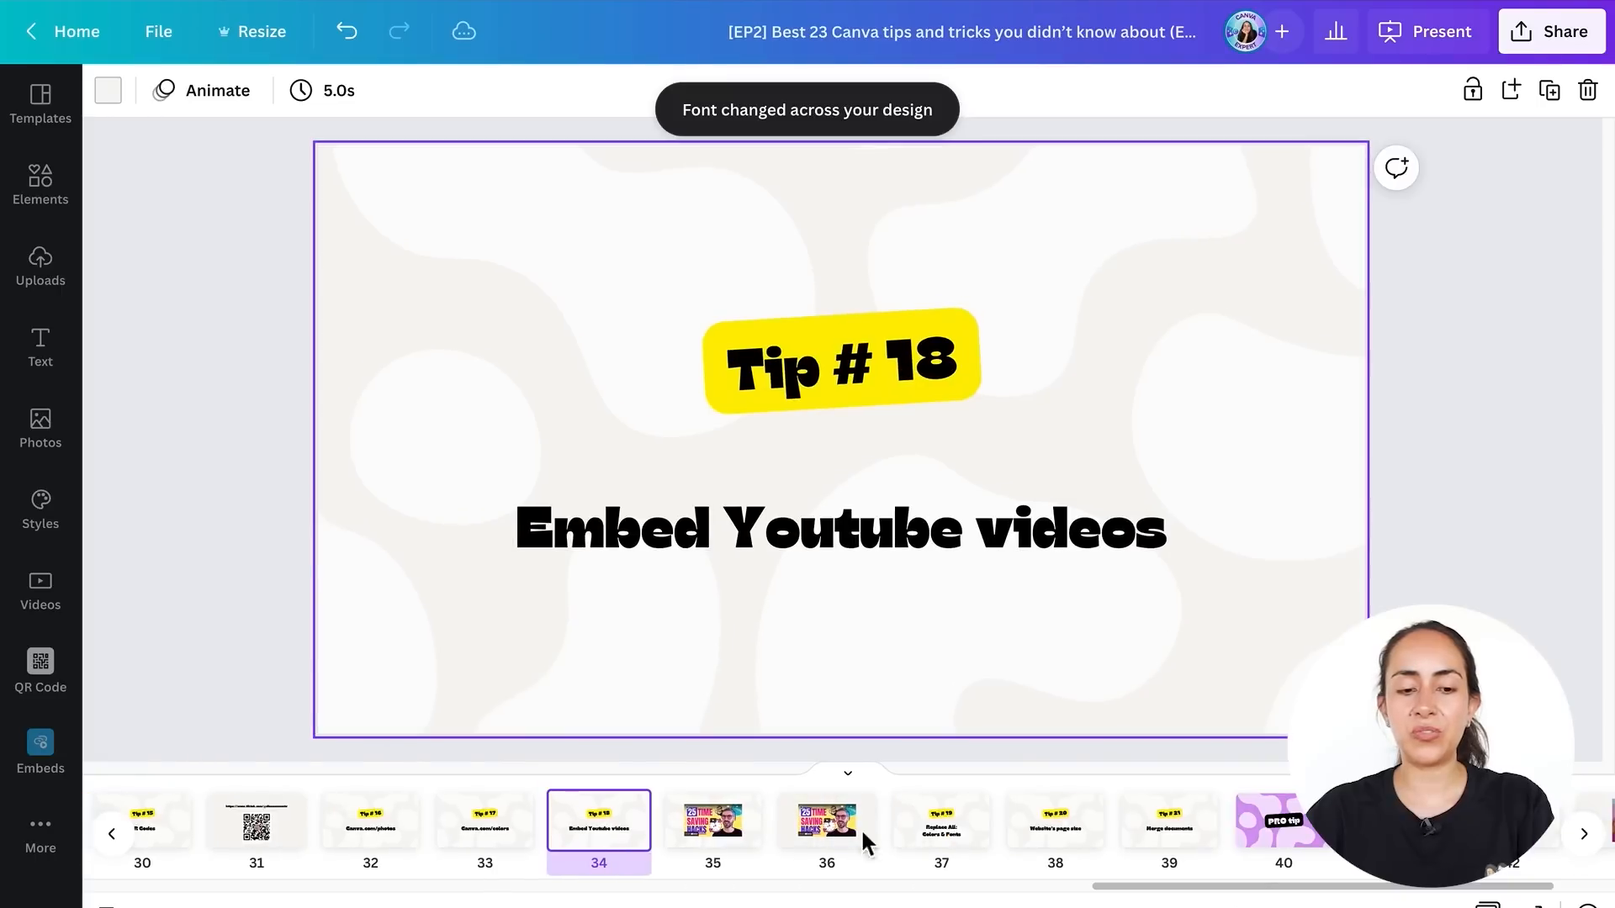
{"action": "left_click", "coordinate": [487, 834]}
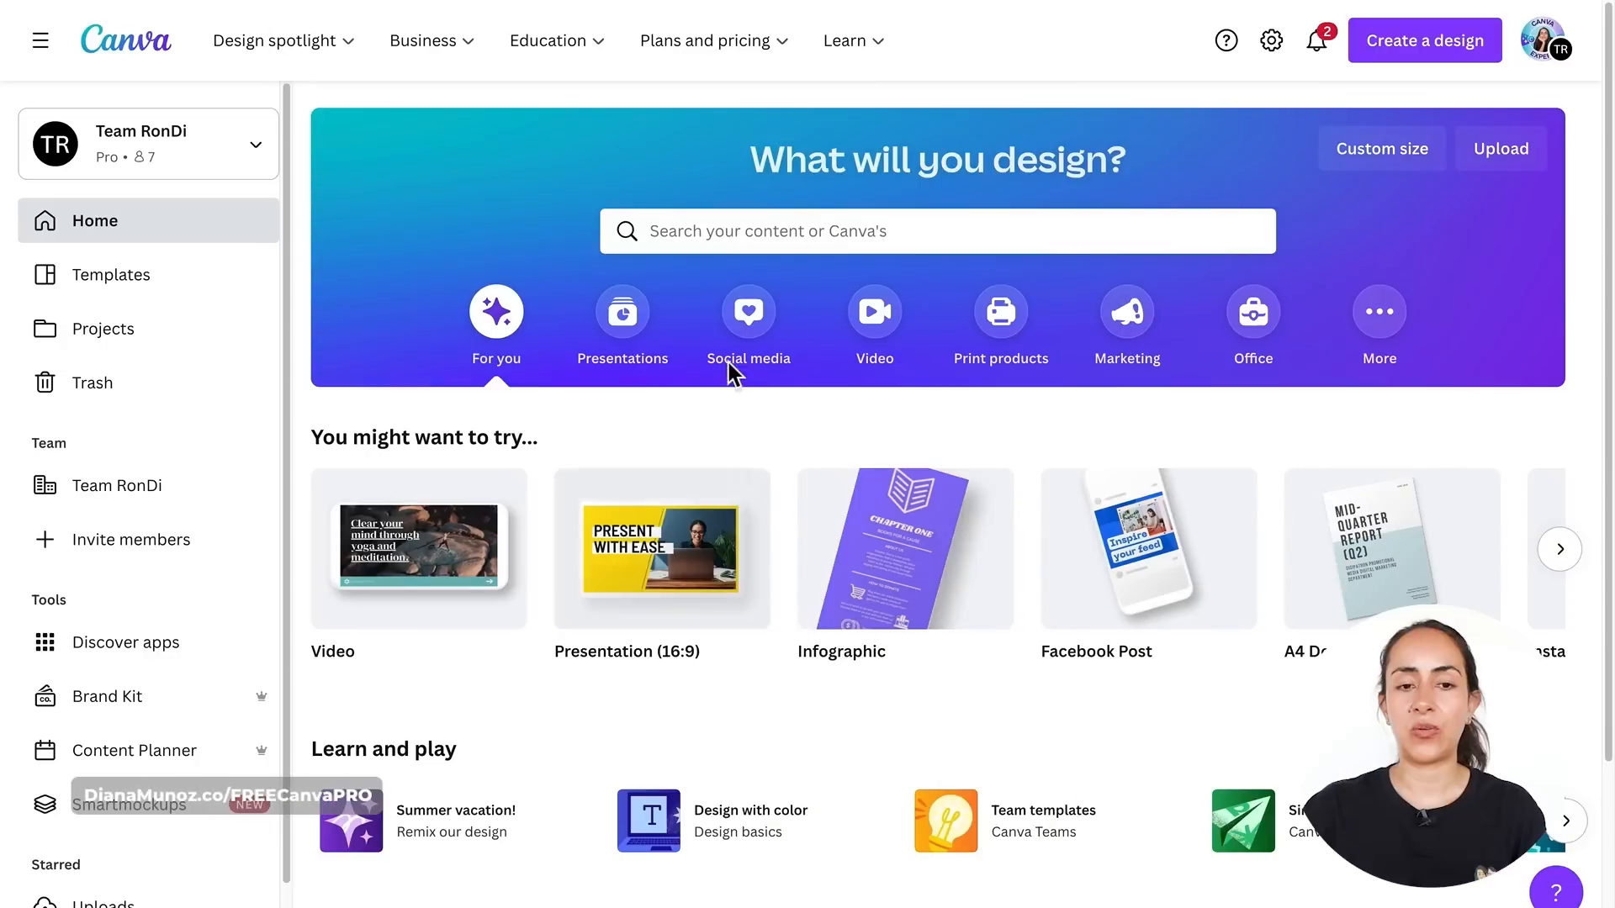
- Search for website templates and open the Light Blue Purple Red Bold Geometric project template
{"action": "left_click", "coordinate": [824, 233]}
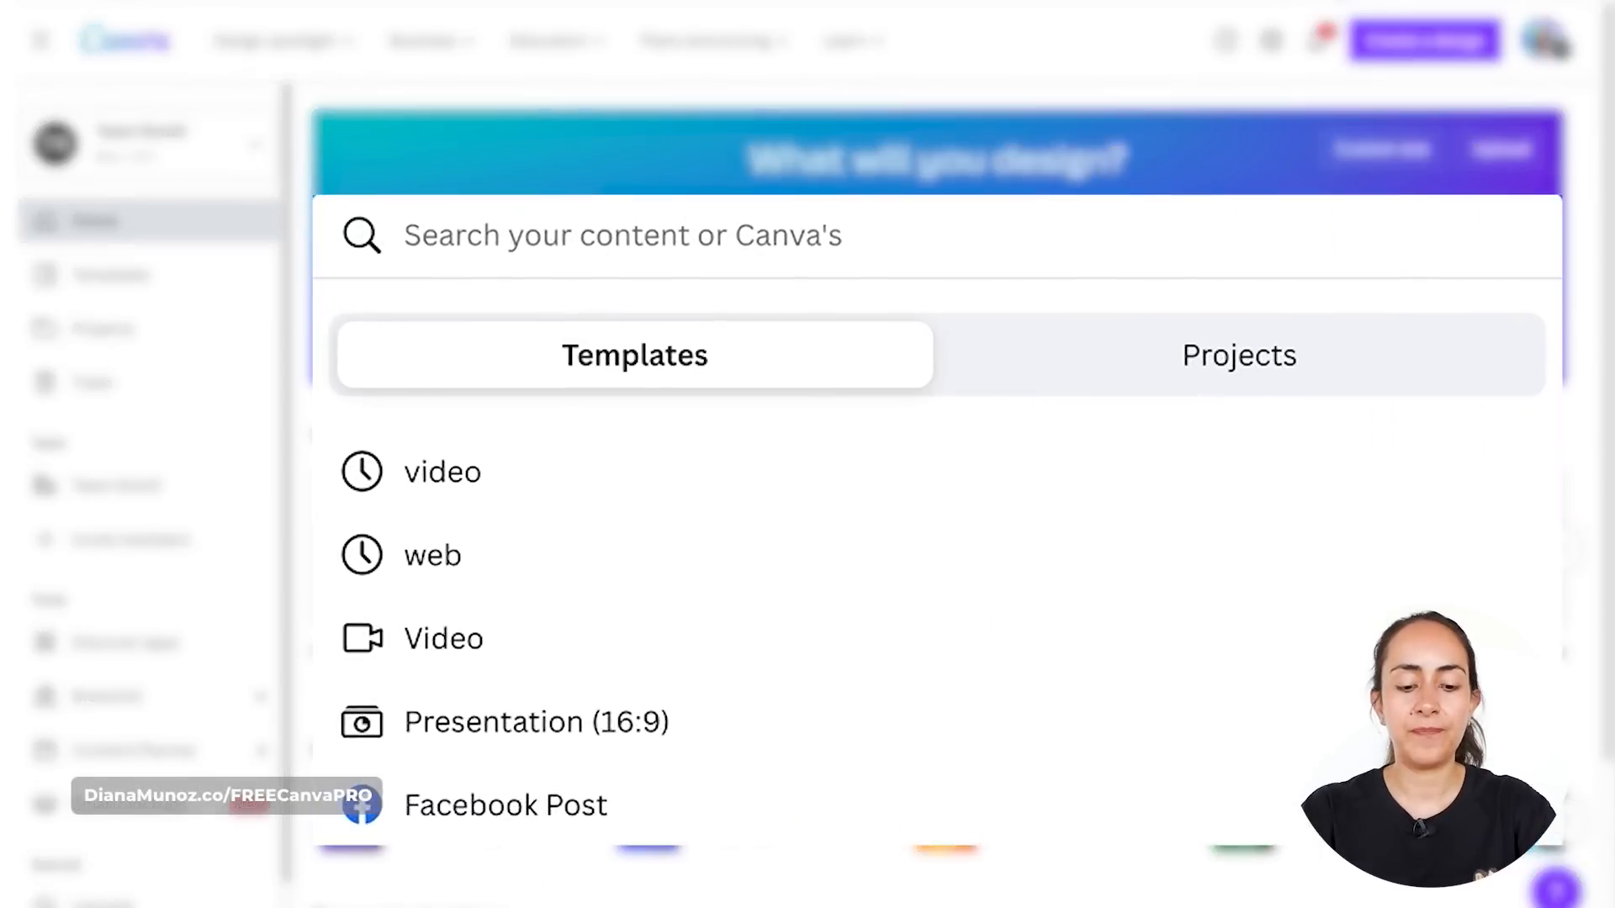
{"action": "type", "text": "website"}
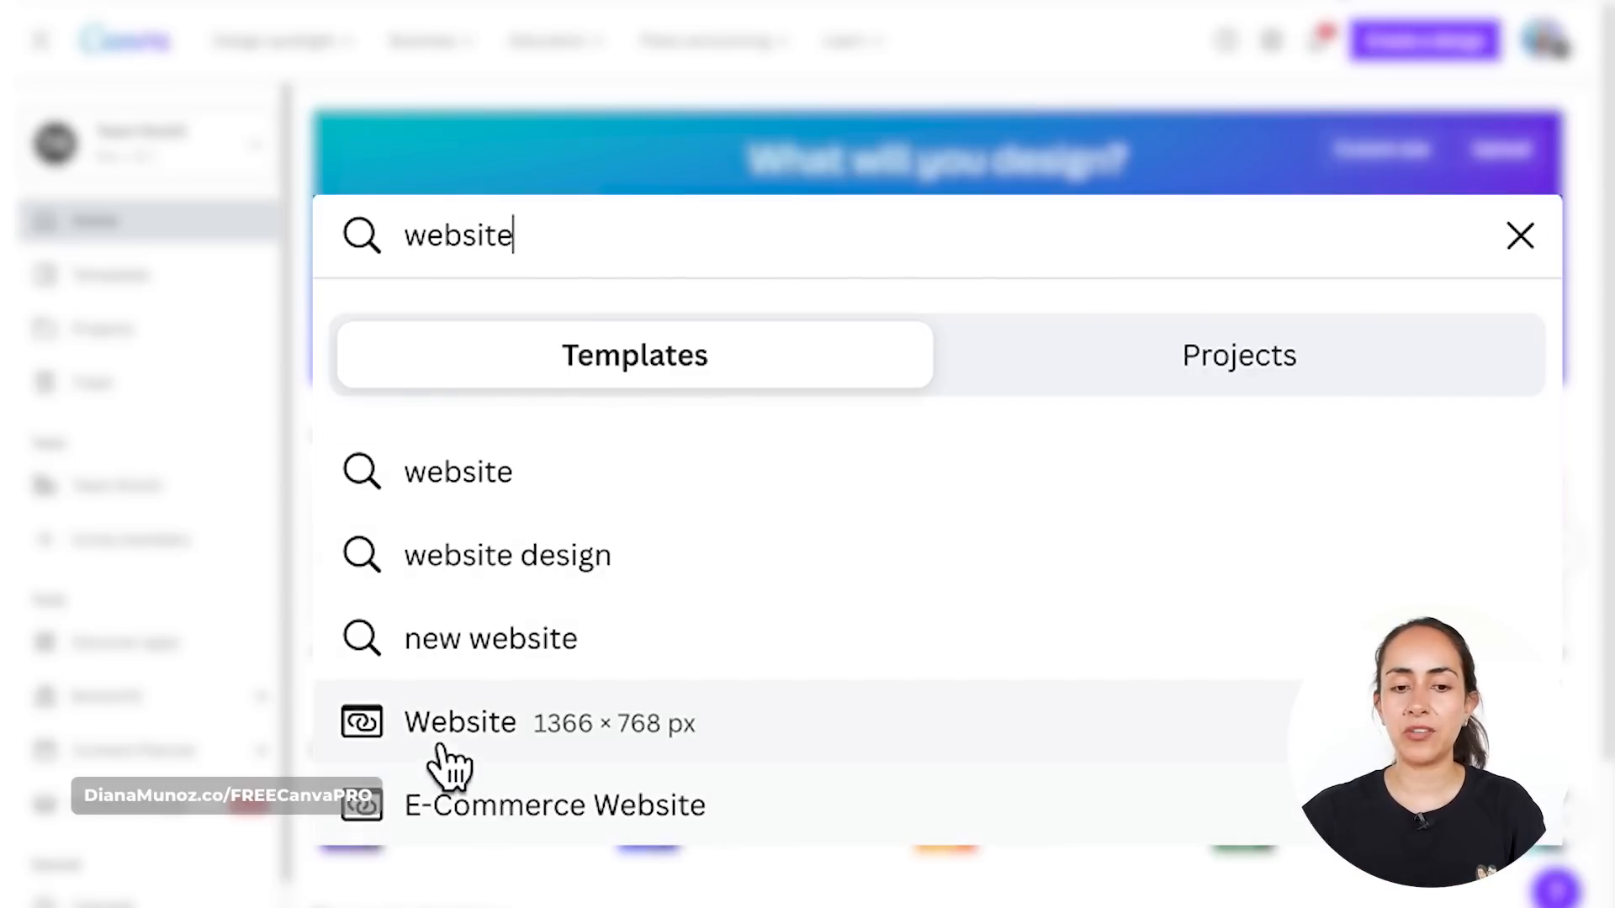
{"action": "left_click", "coordinate": [652, 736]}
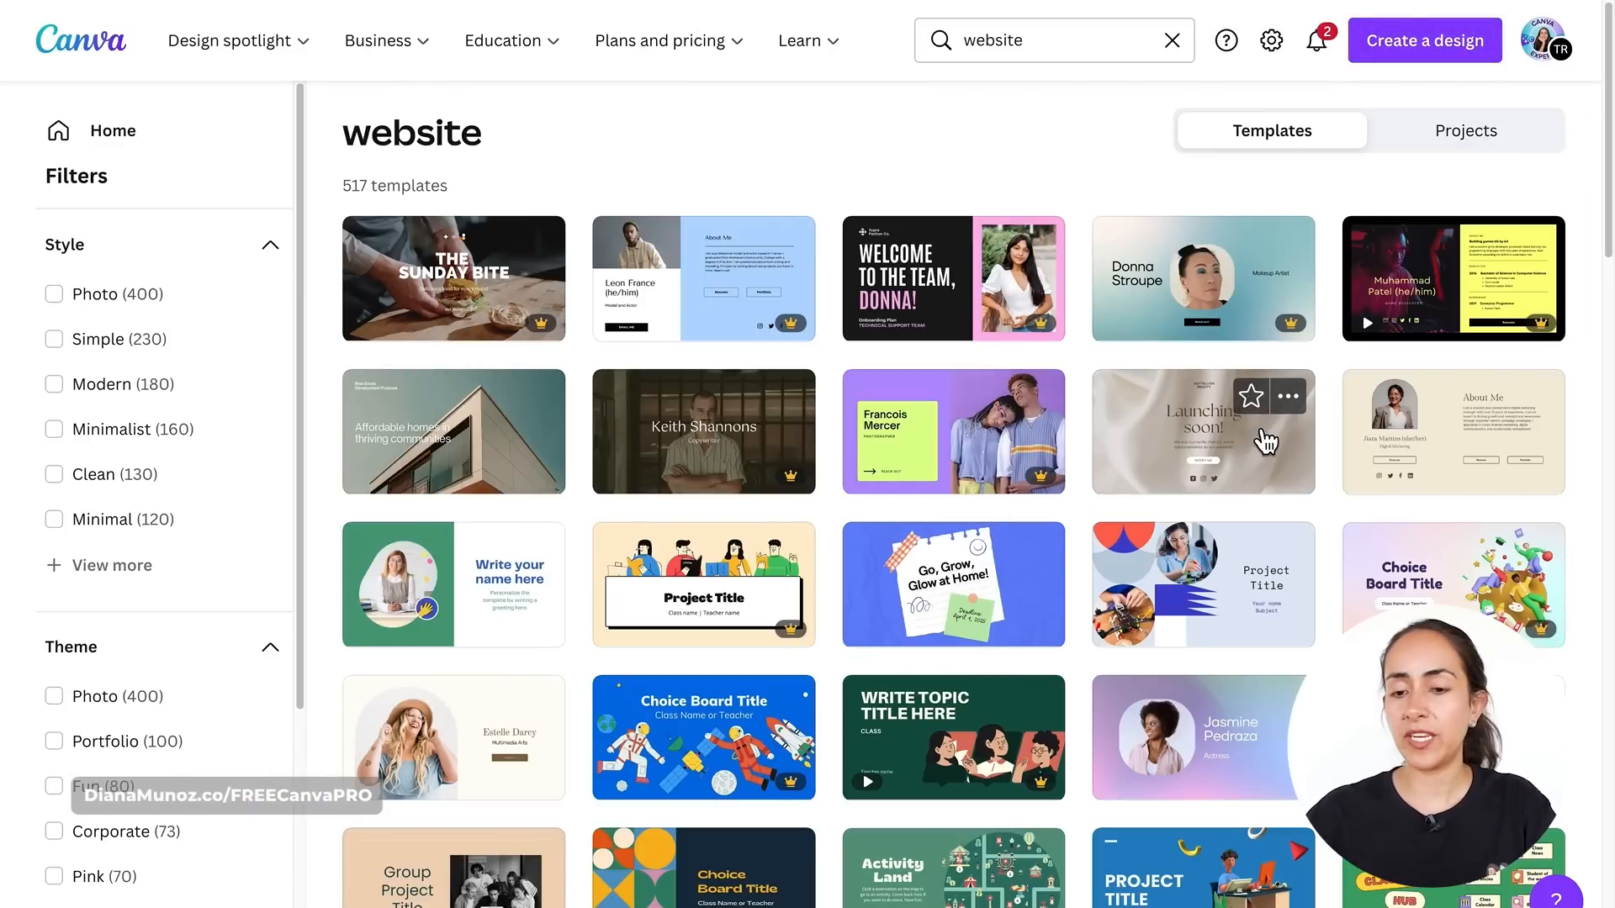
{"action": "left_click", "coordinate": [1229, 611]}
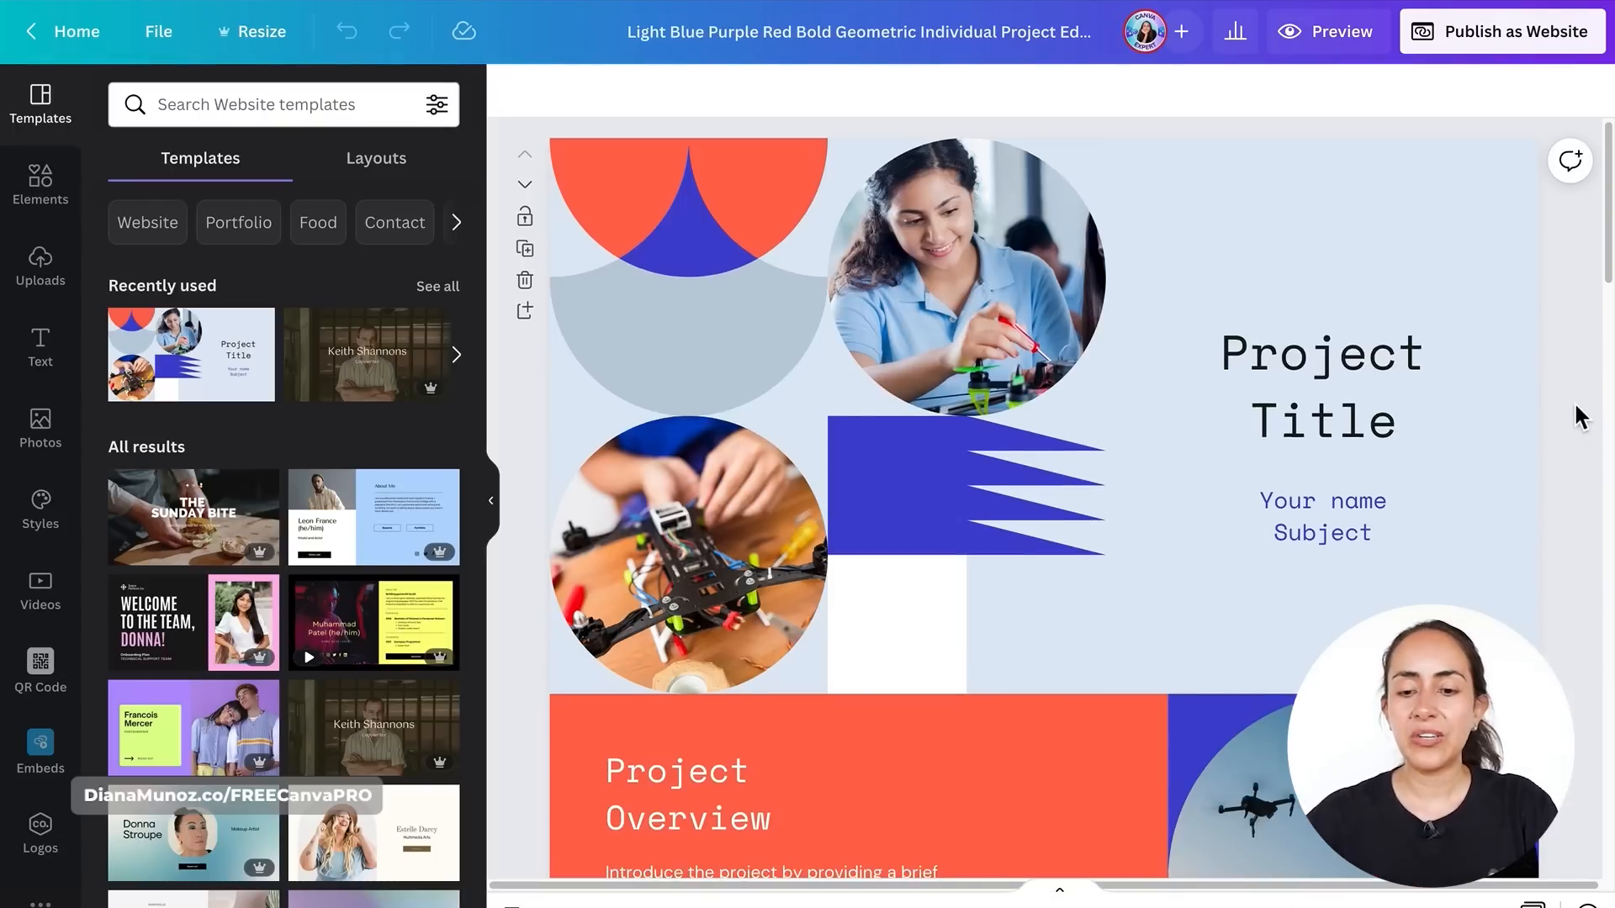
- Delete the circular drone photo from the first website section
{"action": "scroll", "coordinate": [1579, 416], "scroll_direction": "down", "scroll_amount": 1}
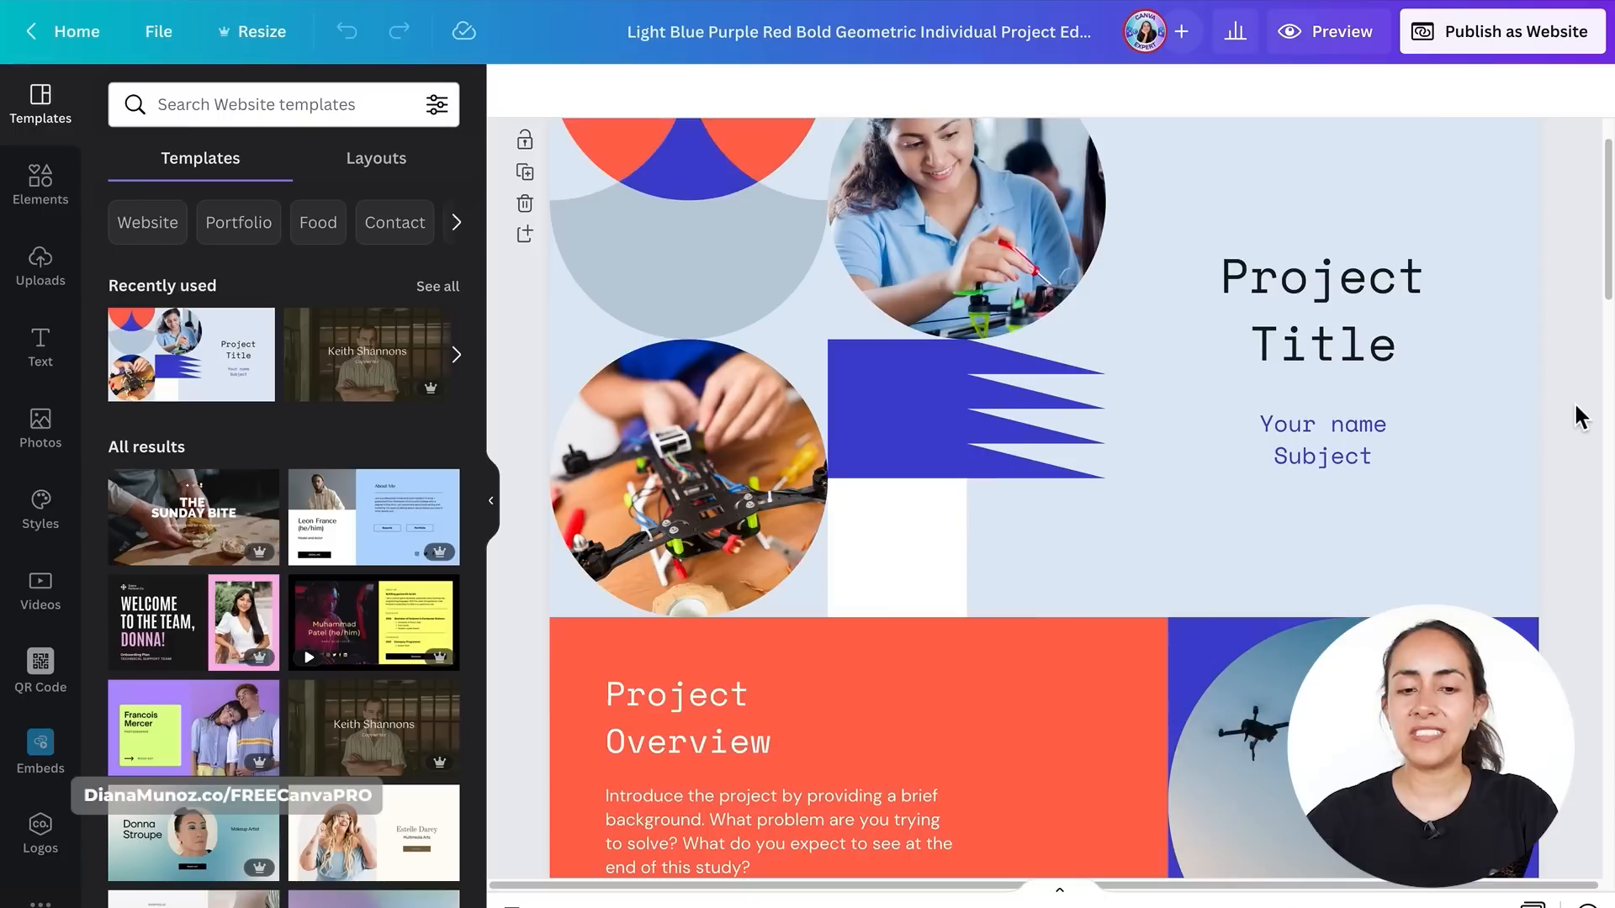
{"action": "left_click", "coordinate": [789, 500]}
{"action": "key", "text": "Delete"}
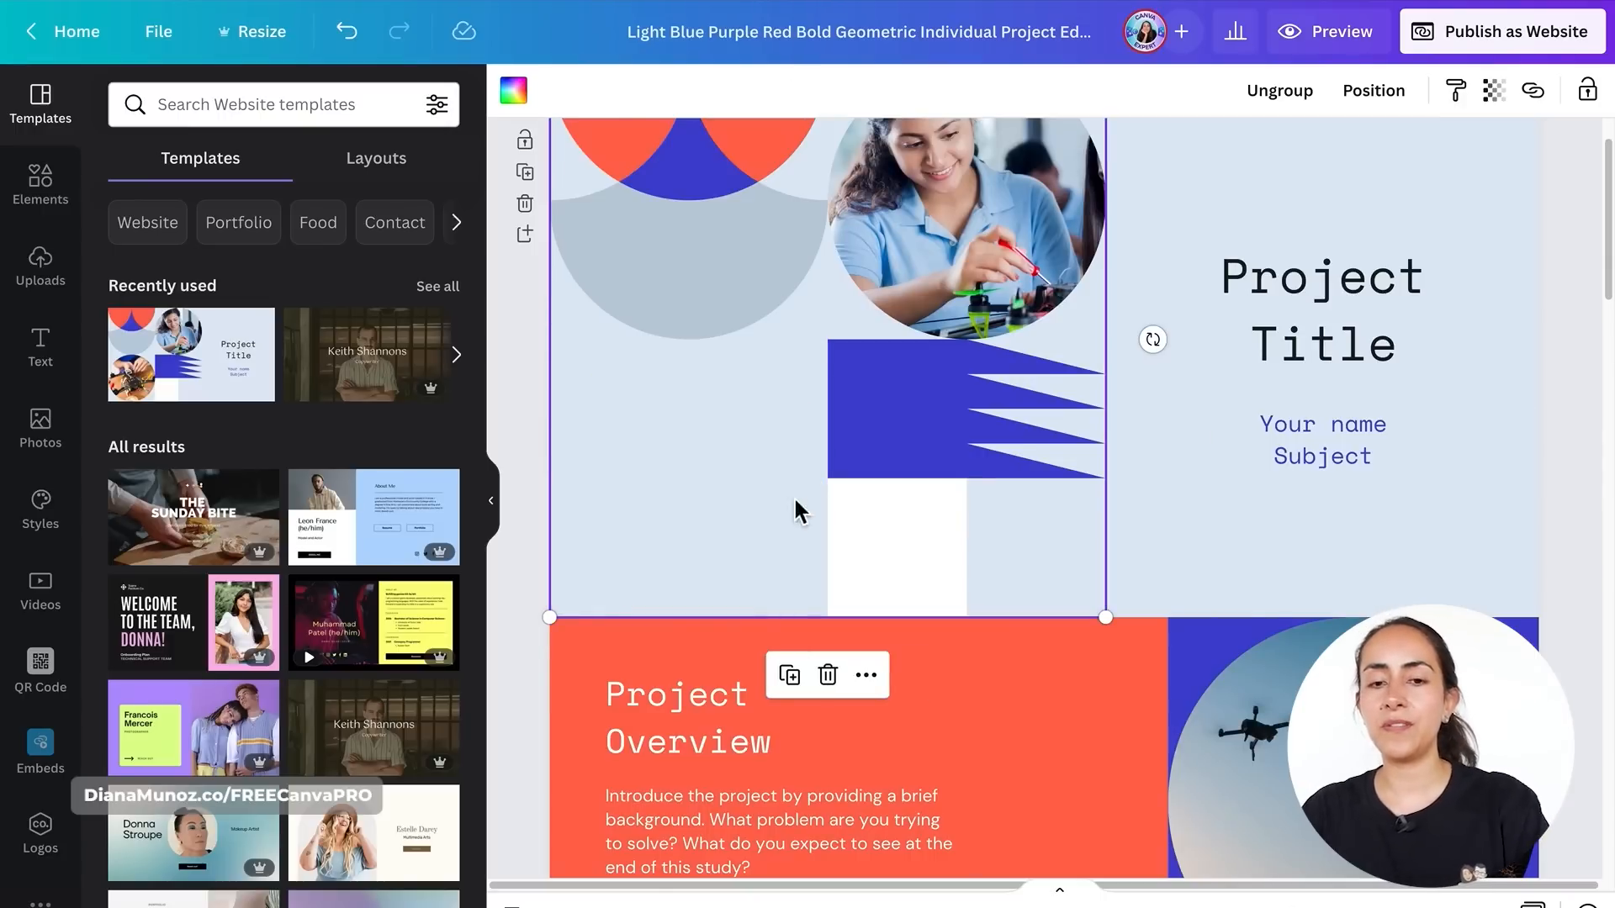
- Shorten the first website section by moving its bottom edge up
{"action": "scroll", "coordinate": [860, 498], "scroll_direction": "up", "scroll_amount": 1}
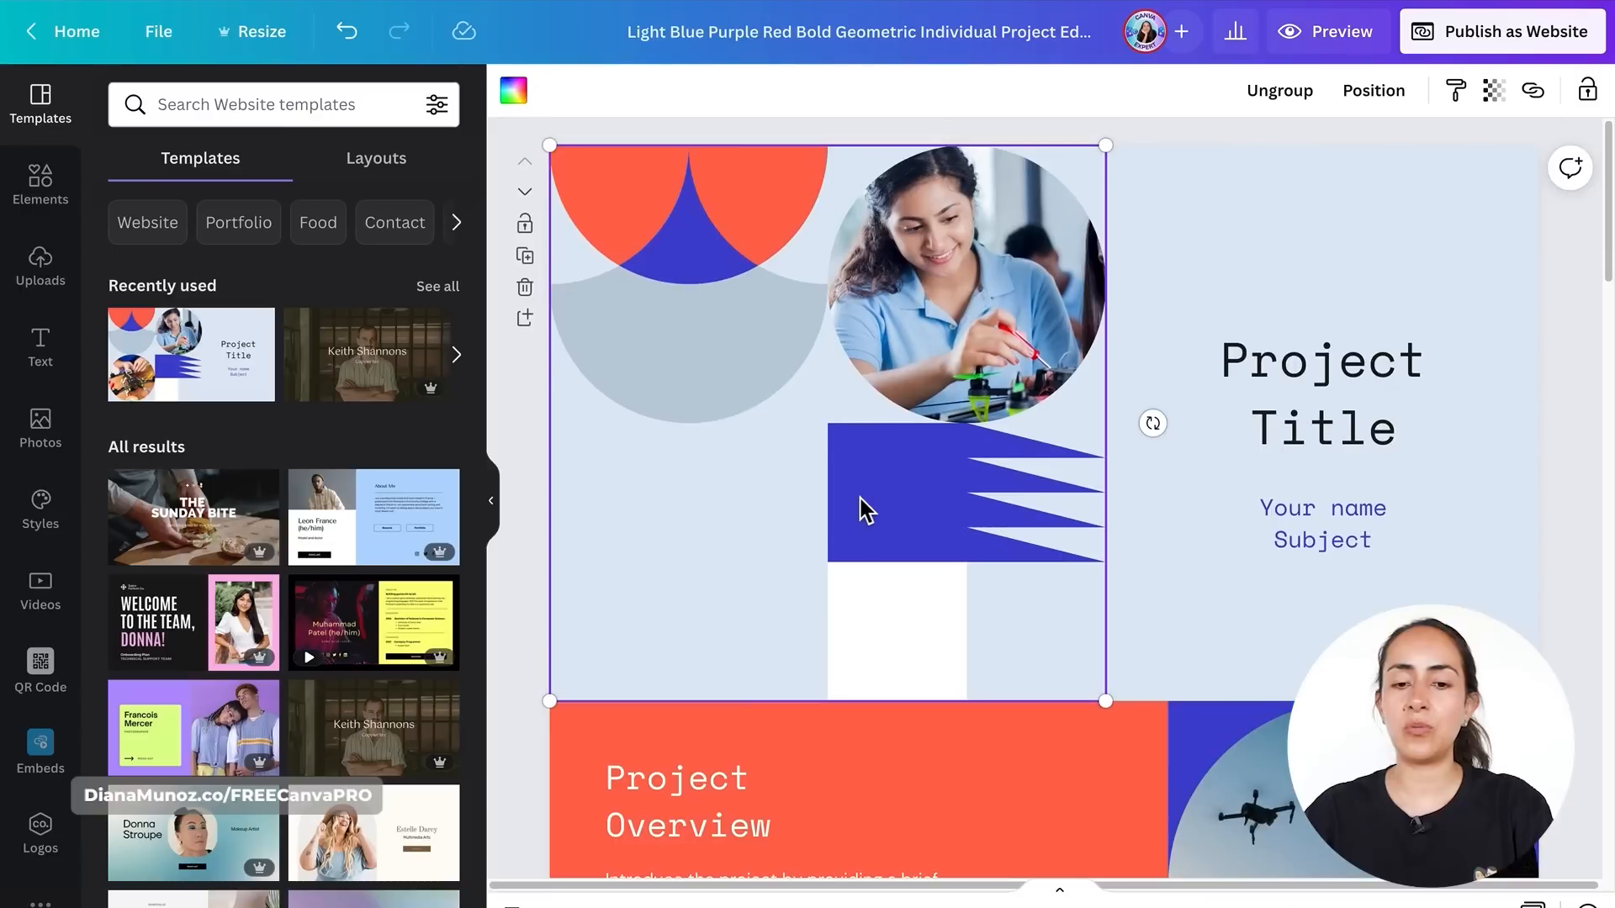
{"action": "left_click", "coordinate": [1163, 652]}
{"action": "left_click_drag", "start_coordinate": [1180, 699], "coordinate": [1187, 576]}
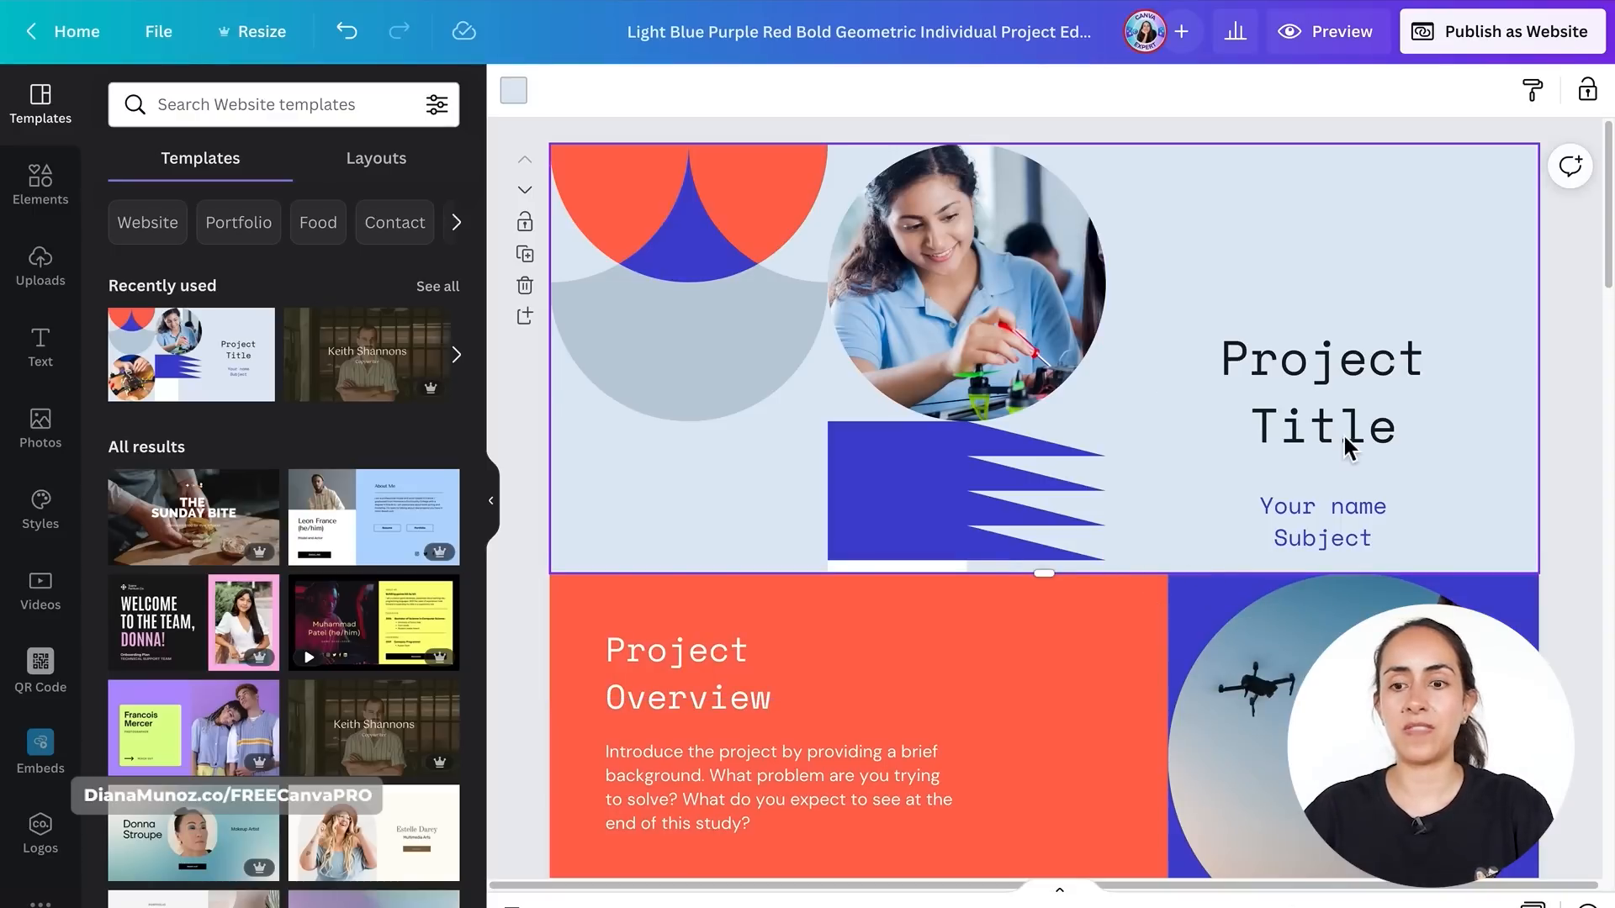
- Add a new page at the end of the website and reduce its height
{"action": "left_click", "coordinate": [1601, 239]}
{"action": "left_click_drag", "start_coordinate": [1606, 210], "coordinate": [1608, 841]}
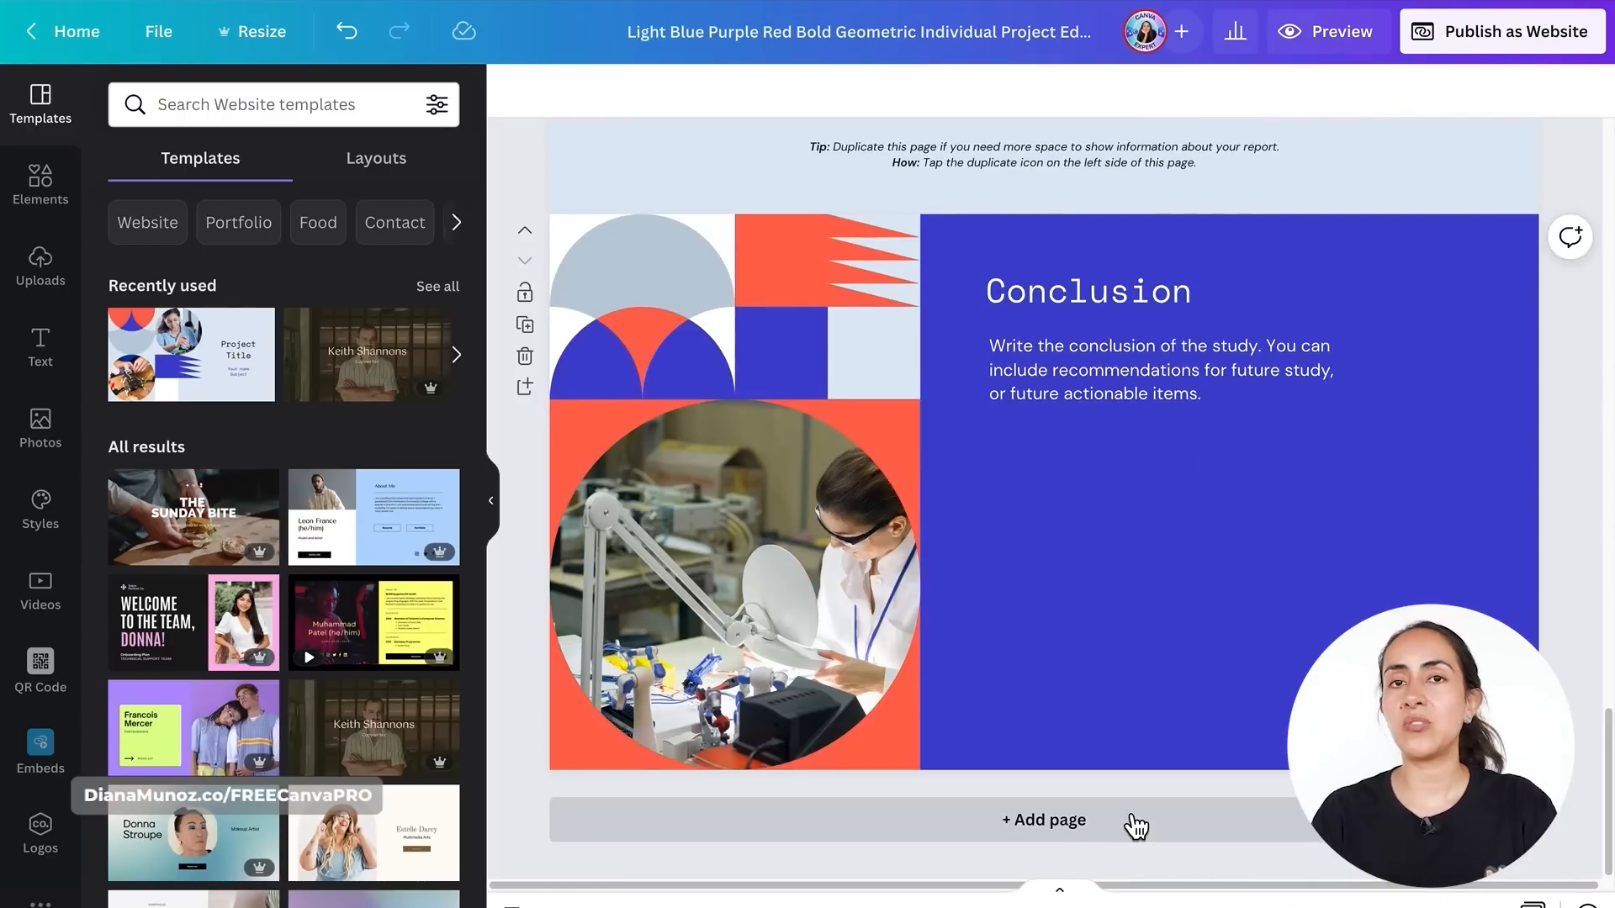
{"action": "left_click", "coordinate": [1083, 823]}
{"action": "left_click_drag", "start_coordinate": [1046, 786], "coordinate": [1071, 735]}
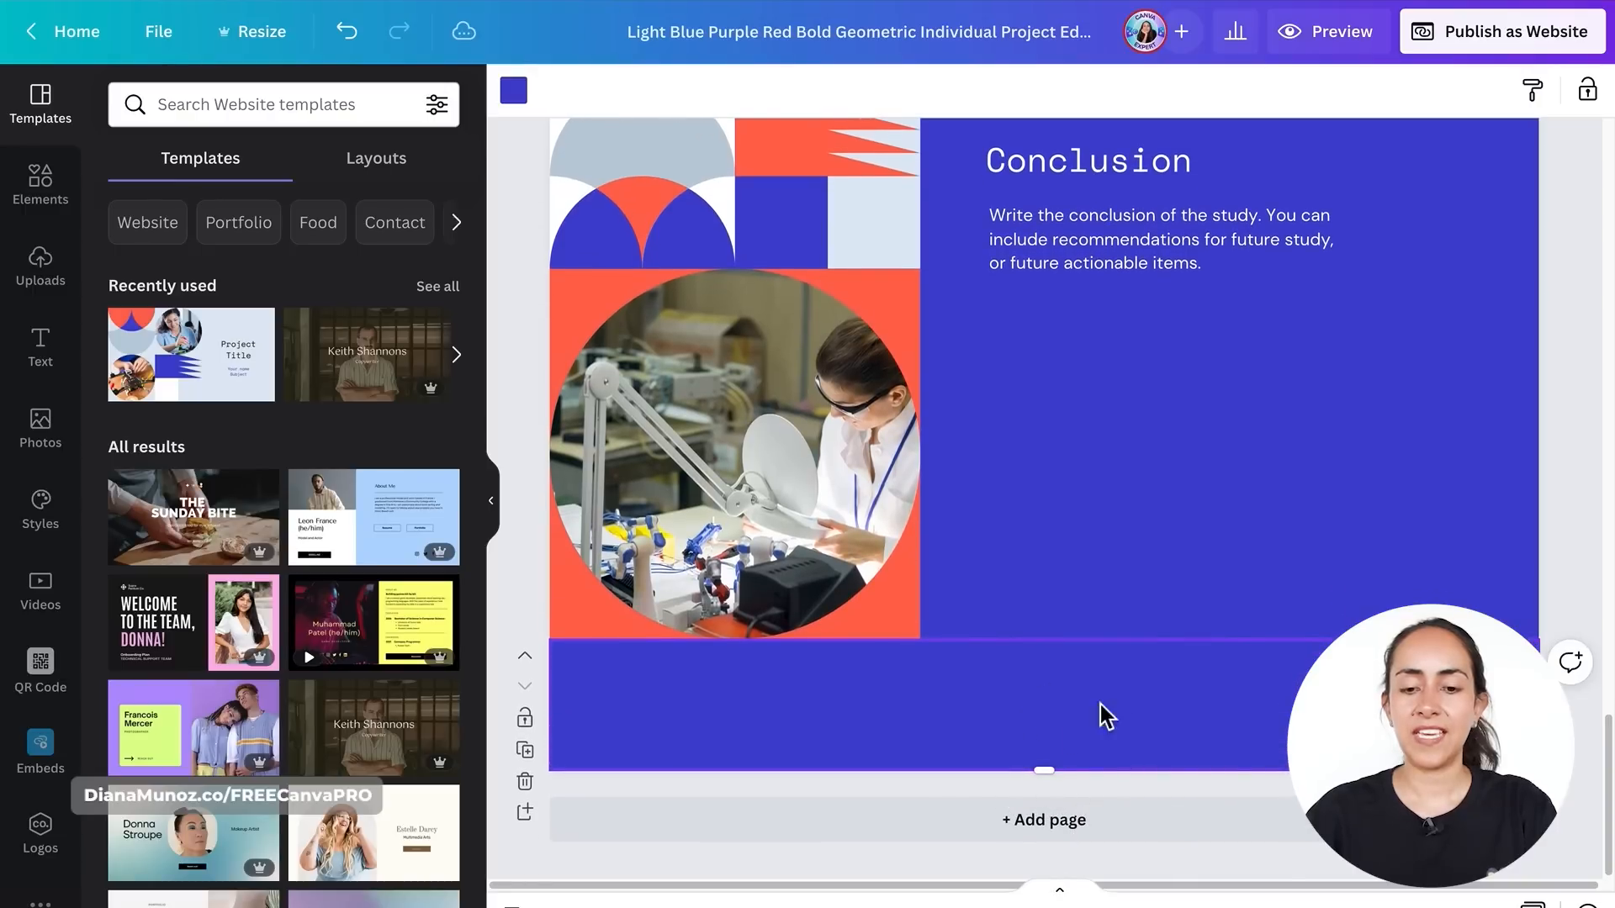